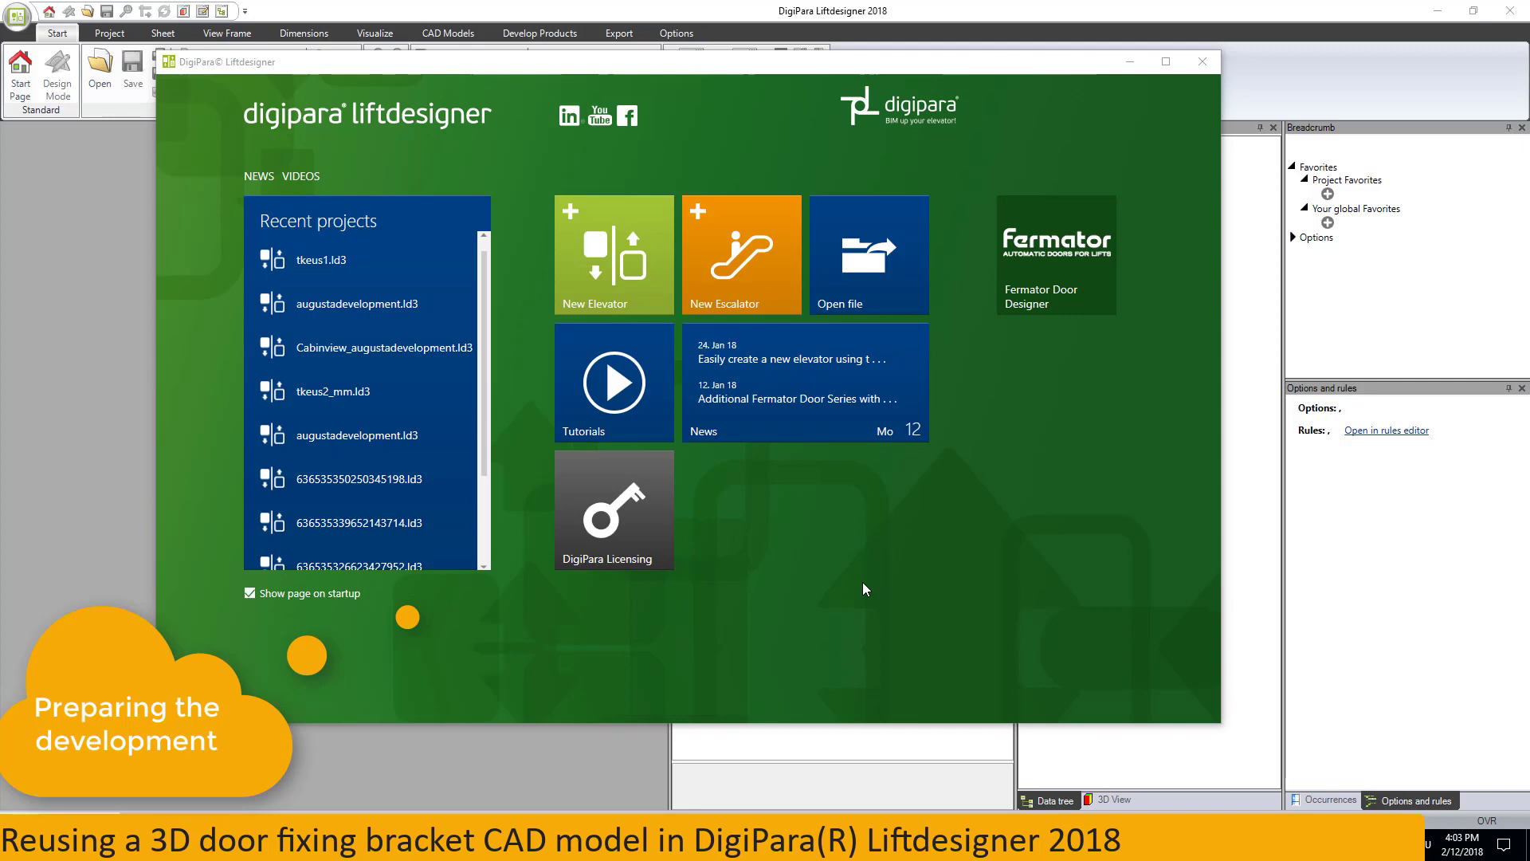
Run the New Elevator wizard for a 1000 kg, 13-passenger traction lift with all sheet templates.
{"action": "left_click", "coordinate": [611, 283]}
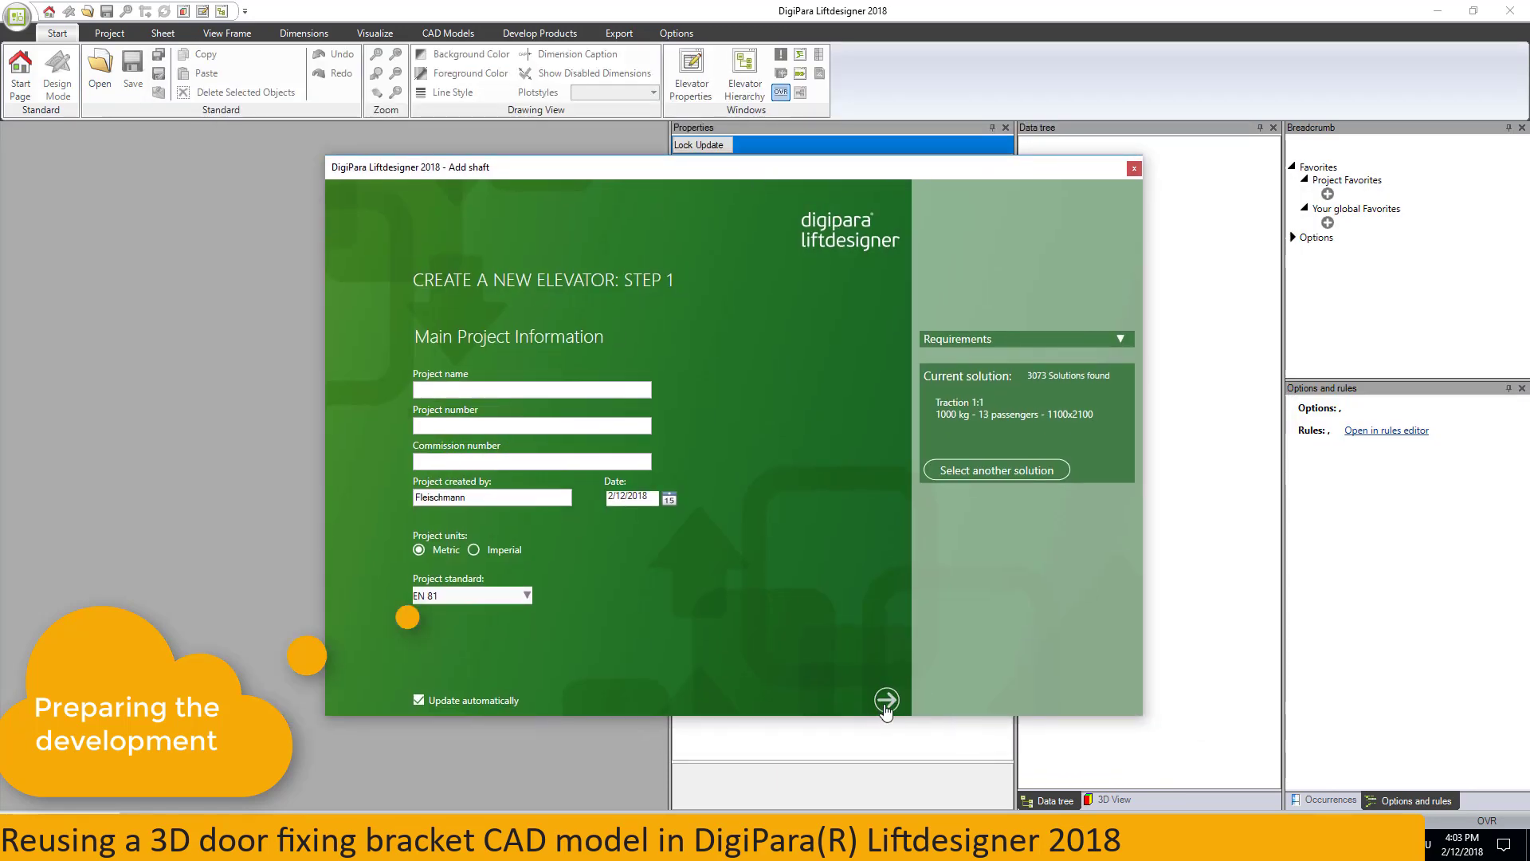
{"action": "left_click", "coordinate": [886, 704]}
{"action": "left_click", "coordinate": [886, 704]}
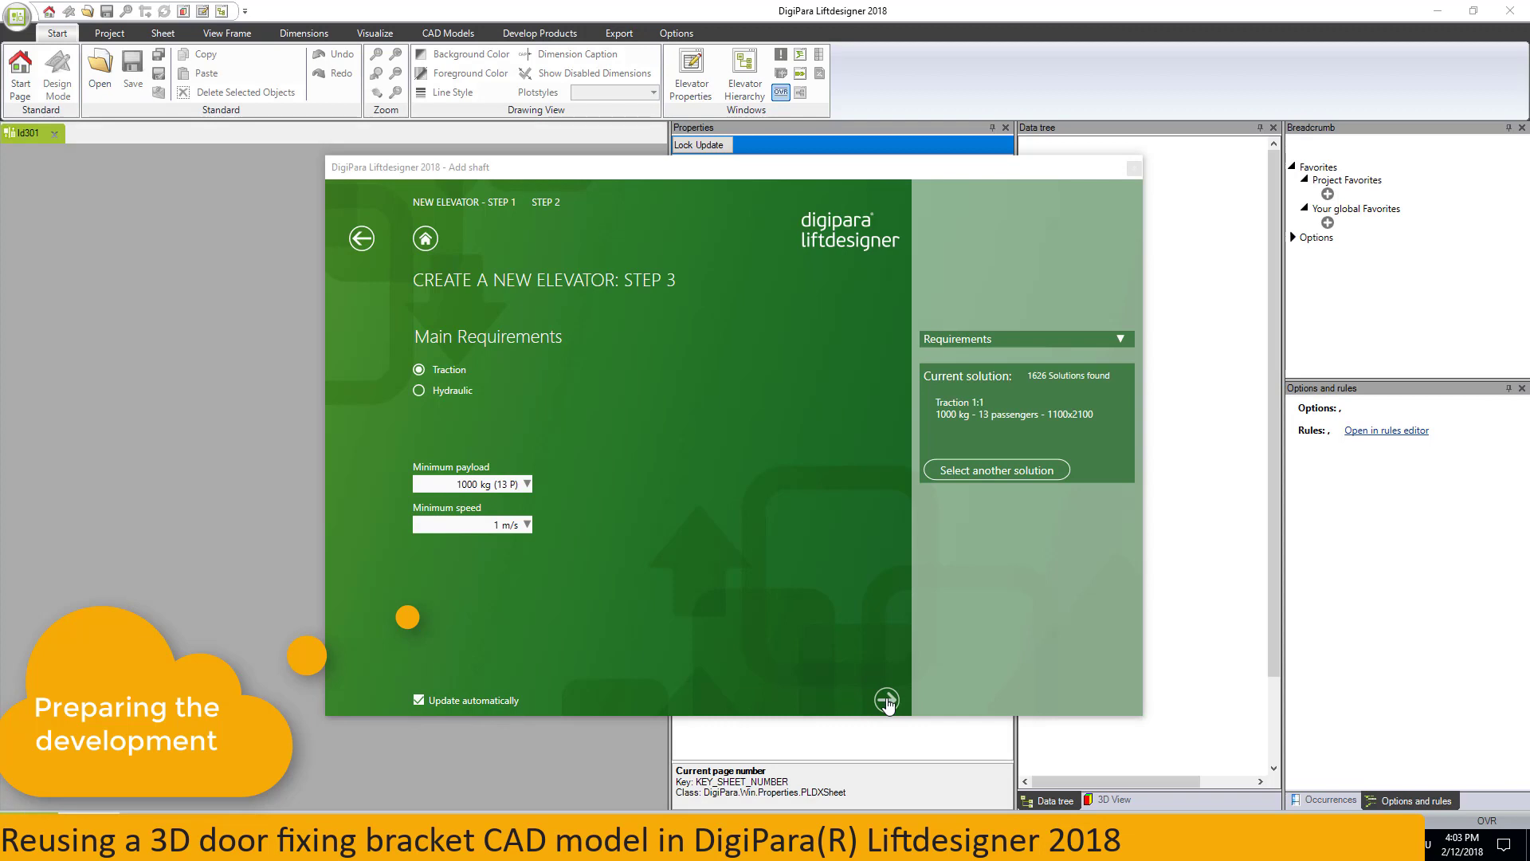
{"action": "left_click", "coordinate": [885, 700]}
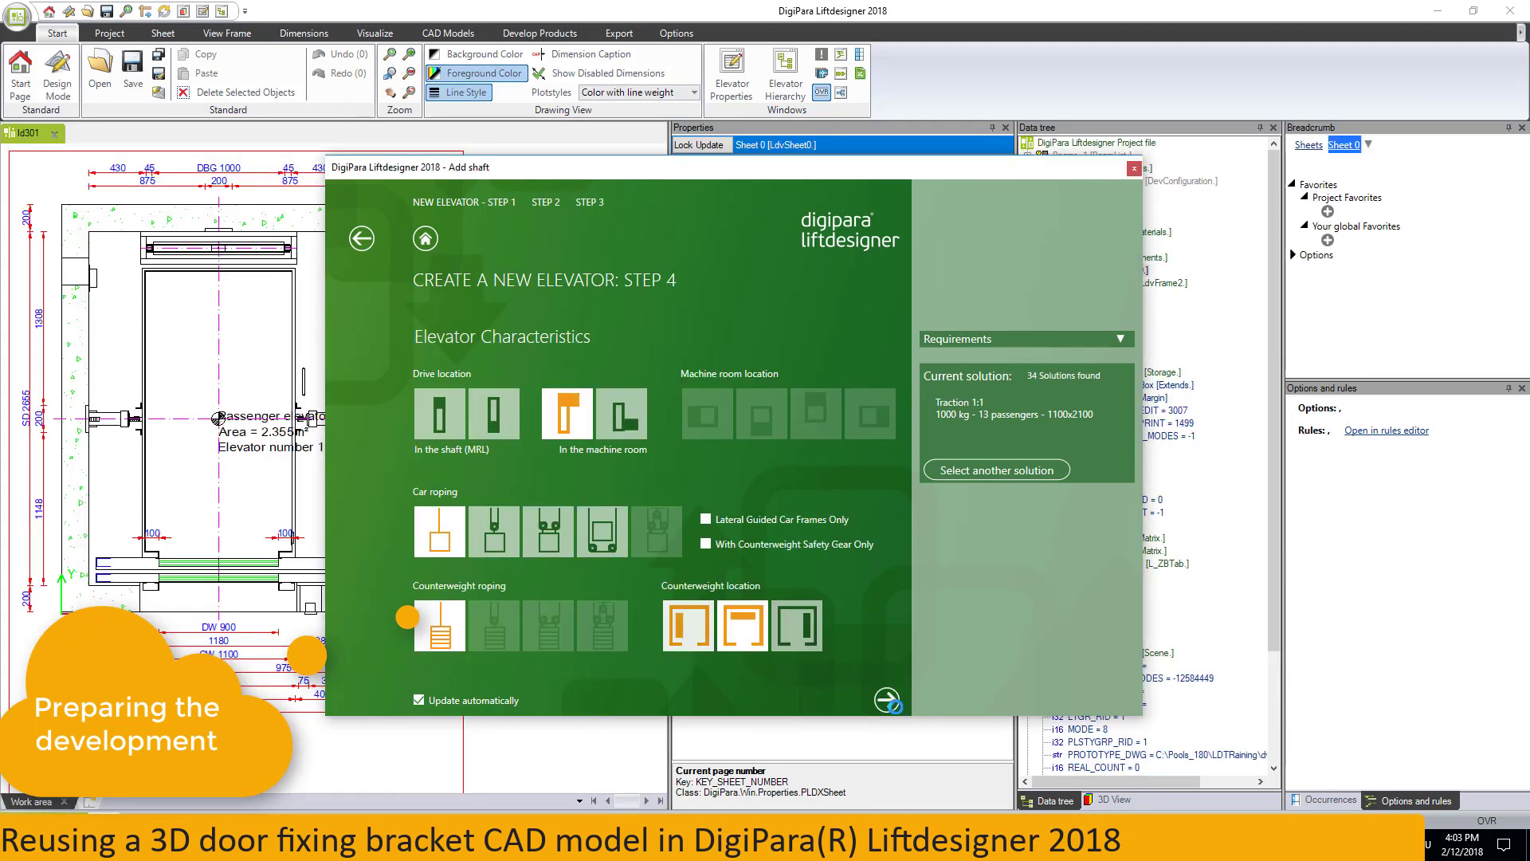
{"action": "left_click", "coordinate": [886, 700]}
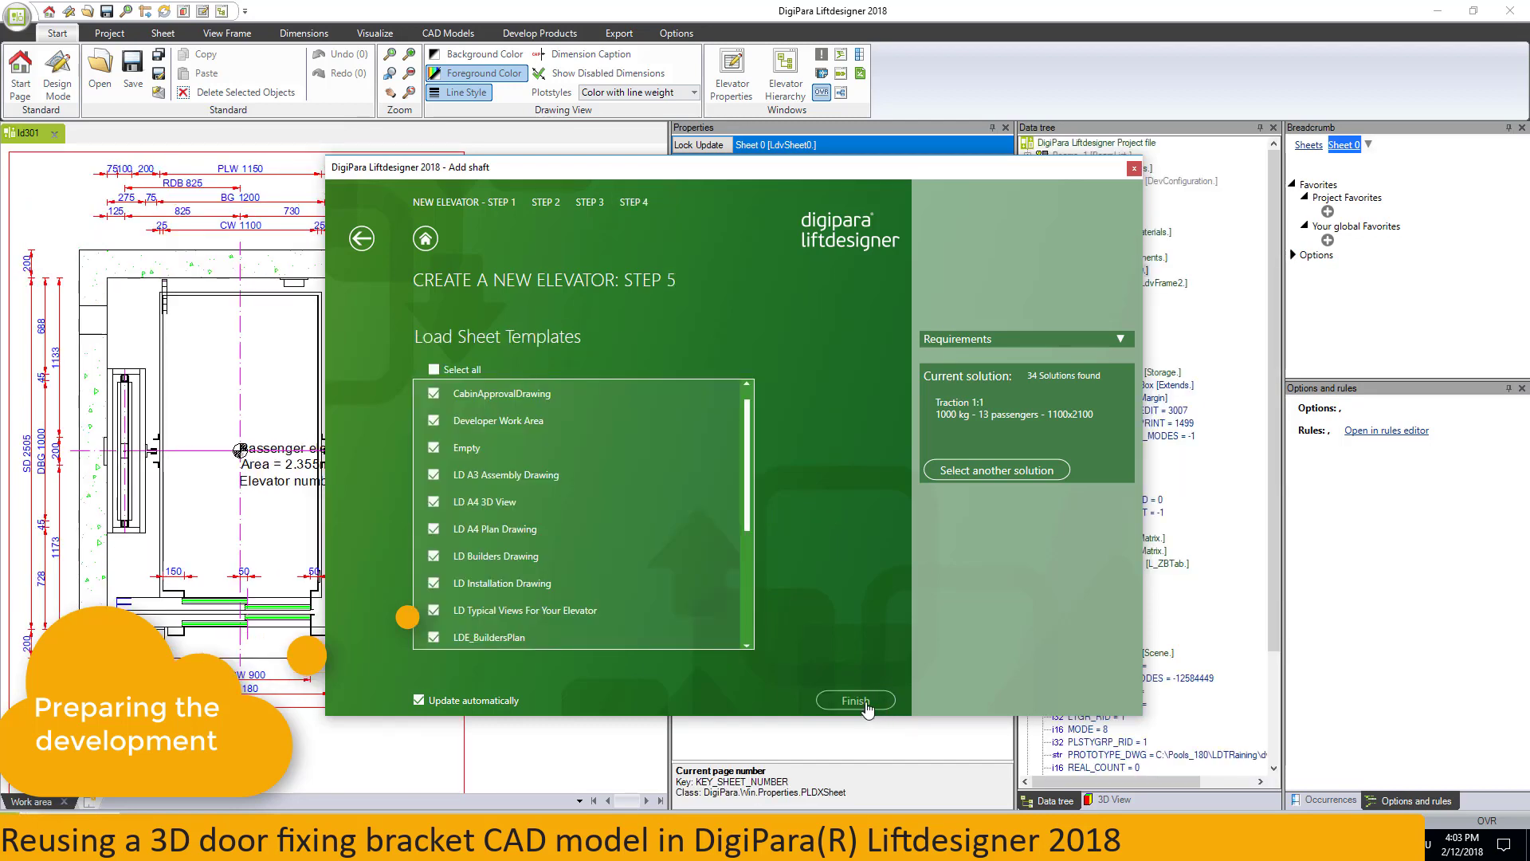
{"action": "left_click", "coordinate": [863, 700]}
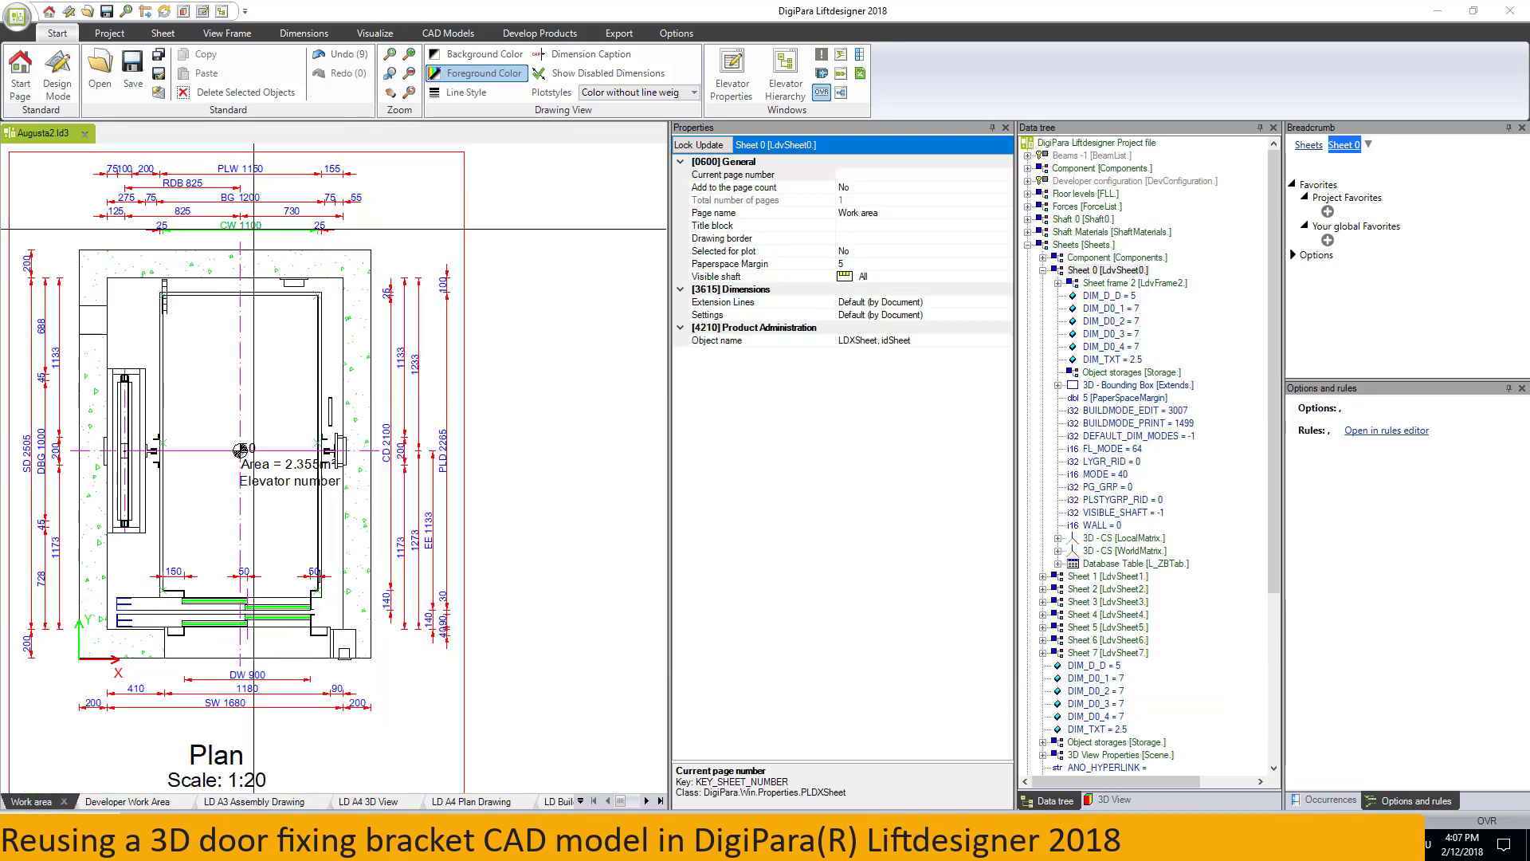
Set the car width to 1800 mm and select the landing door in the plan.
{"action": "double_click", "coordinate": [245, 227]}
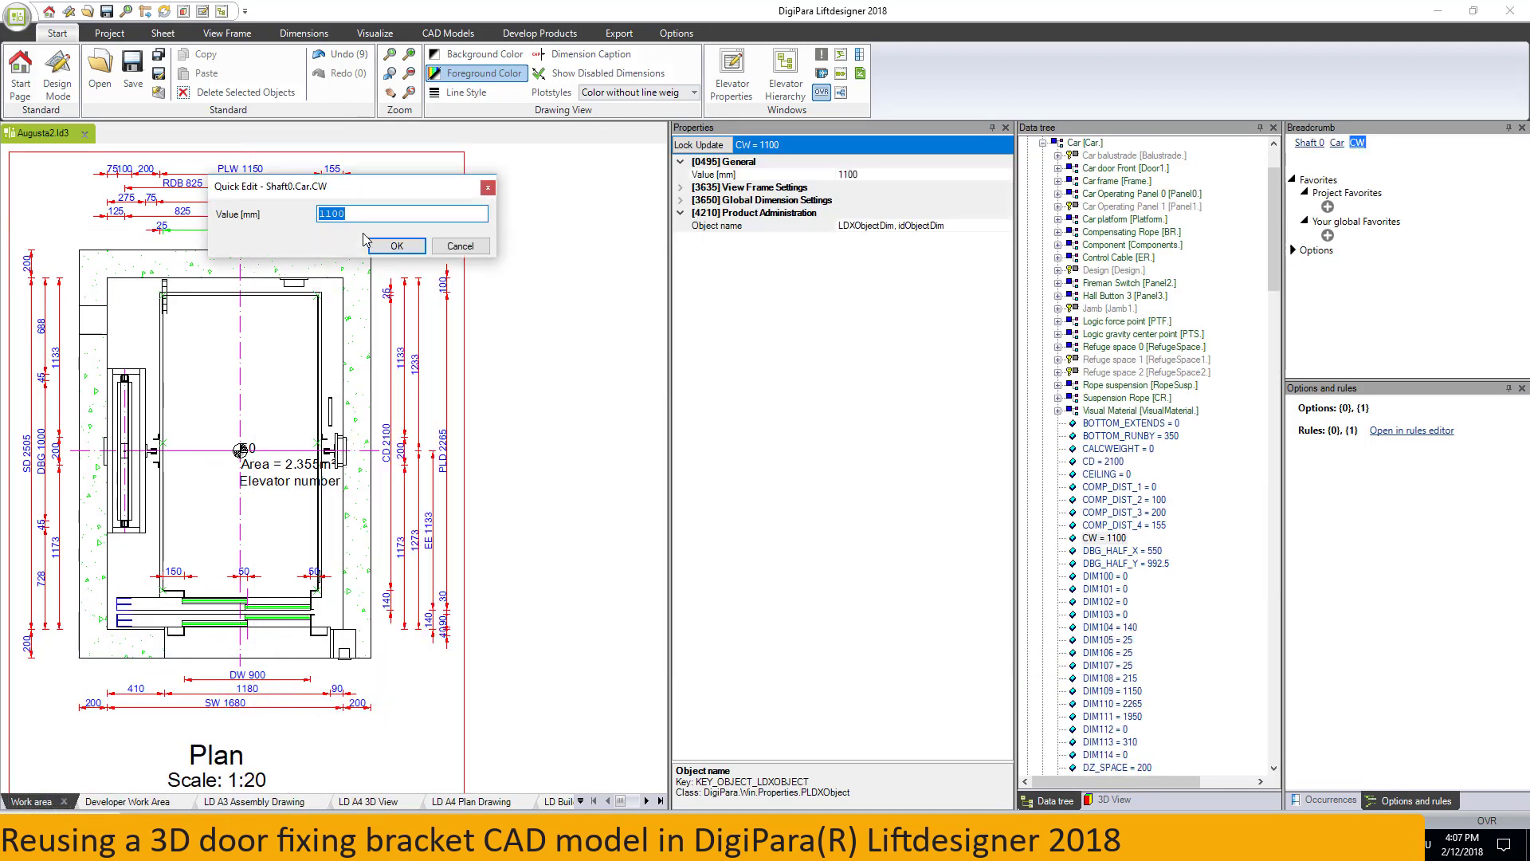
{"action": "type", "text": "1"}
{"action": "key", "text": "Return"}
{"action": "left_click", "coordinate": [363, 621]}
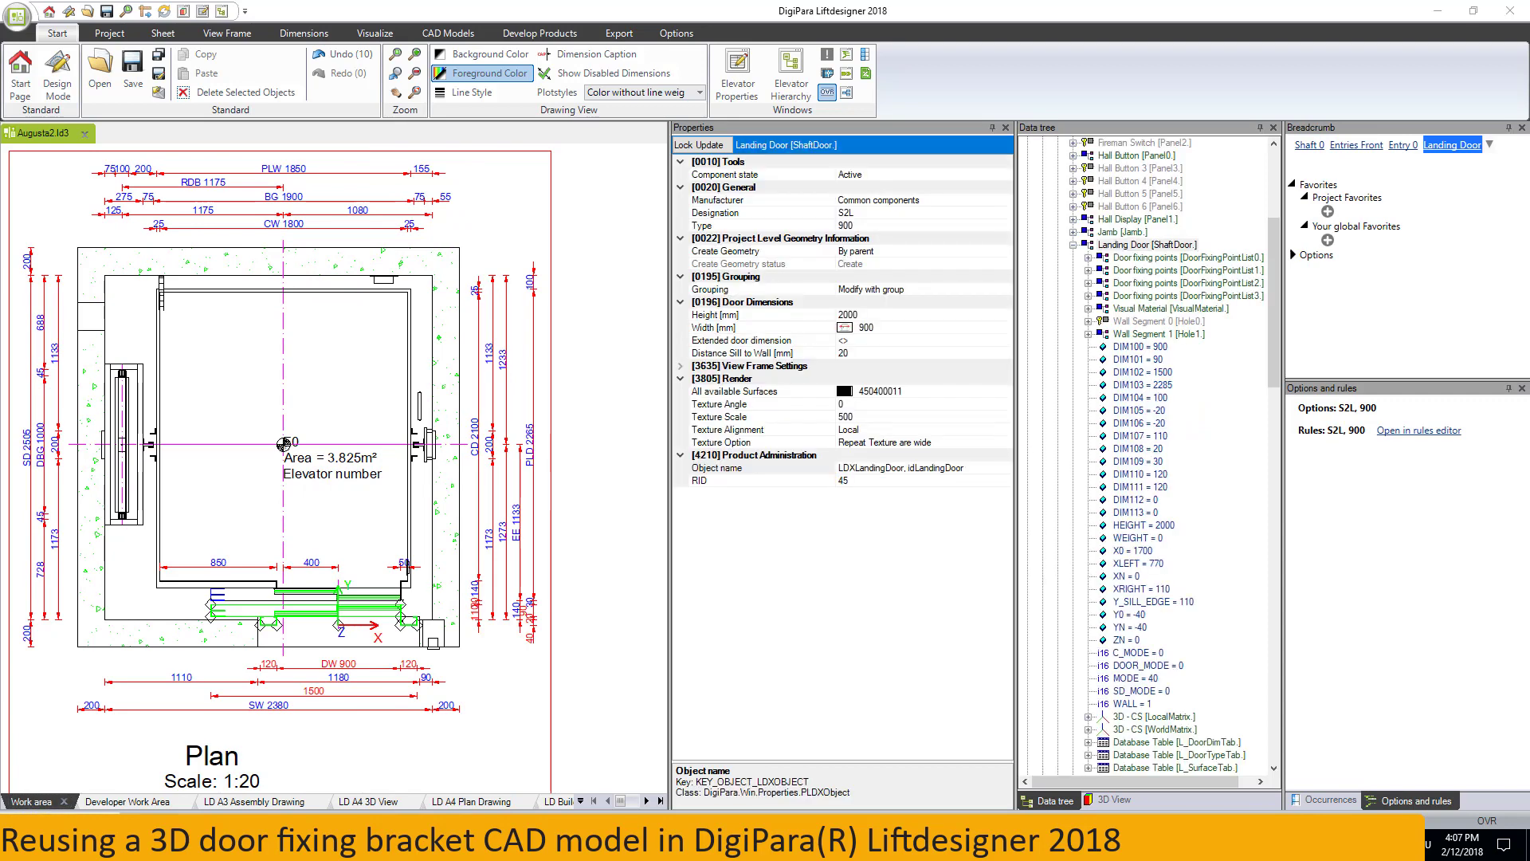
Swap the landing door for Wittur Augusta Evo S2C standard fixing 800, accepting the matched car door.
{"action": "double_click", "coordinate": [287, 443]}
{"action": "left_click", "coordinate": [294, 225]}
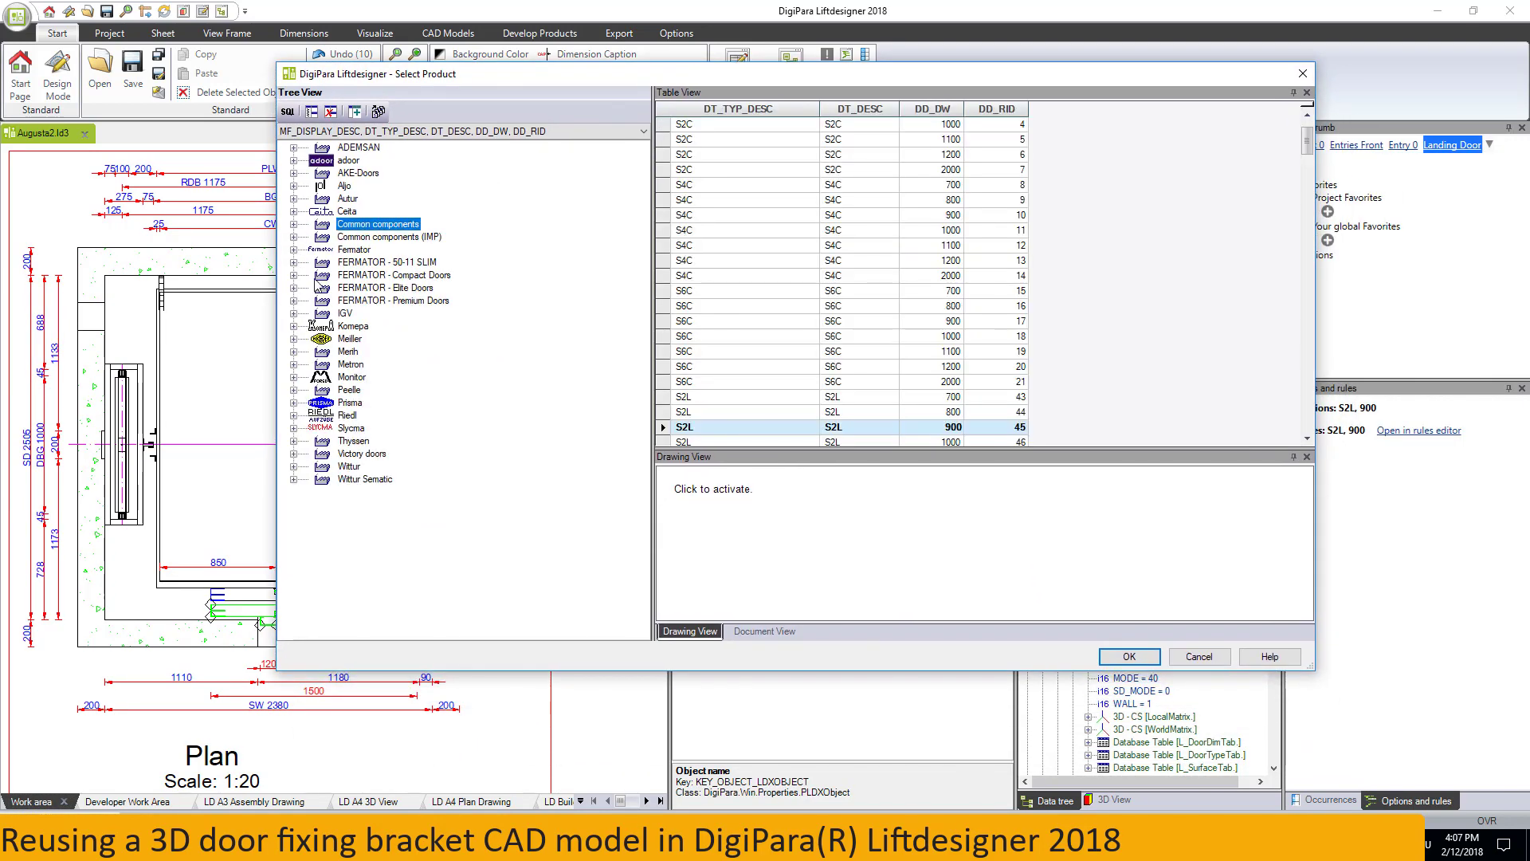
{"action": "left_click", "coordinate": [293, 466]}
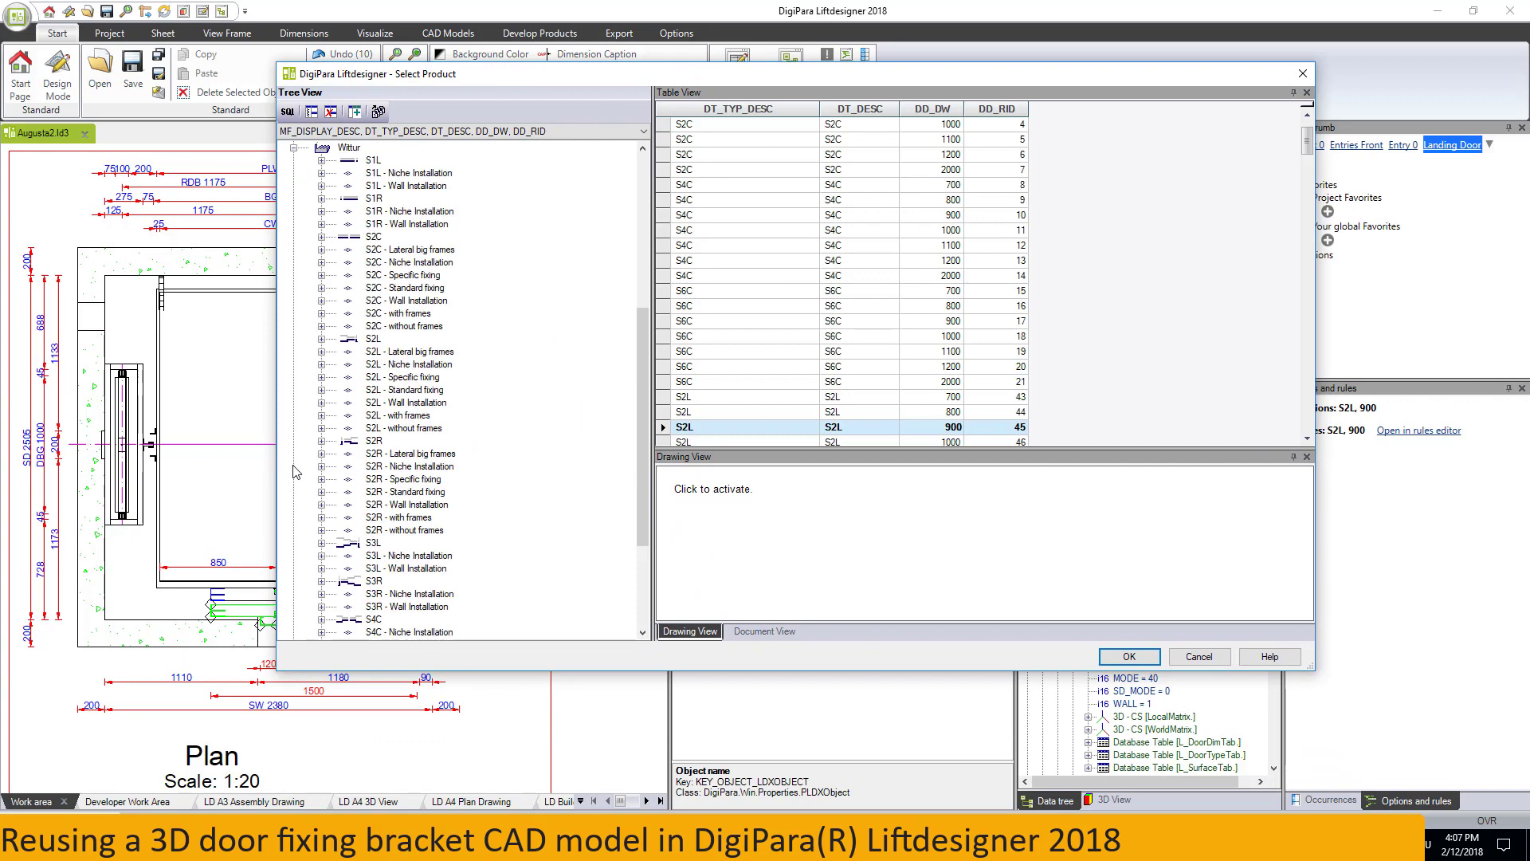
{"action": "left_click", "coordinate": [348, 146]}
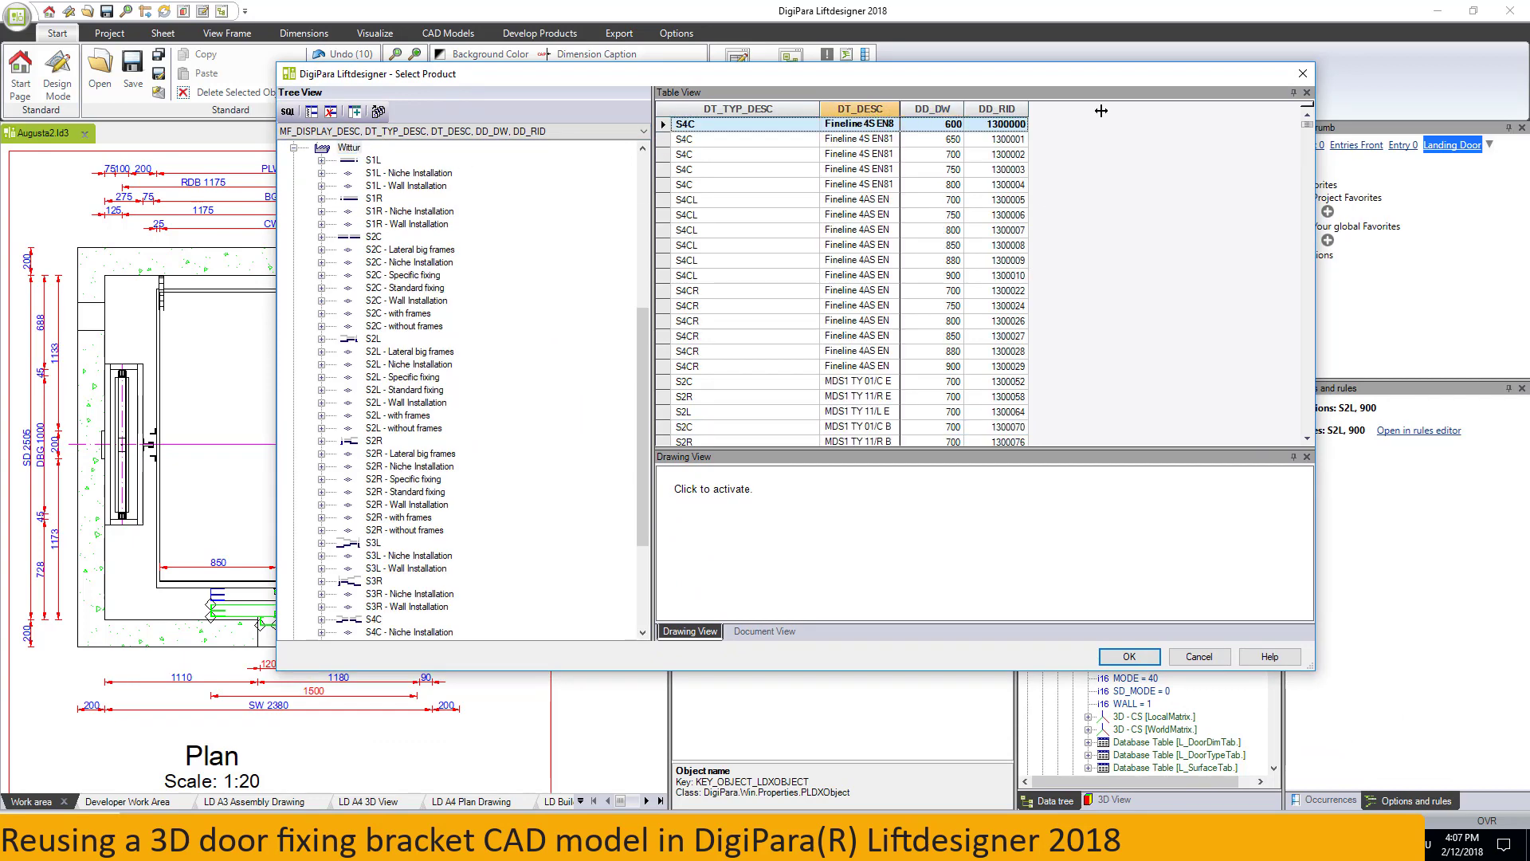
{"action": "left_click", "coordinate": [900, 112]}
{"action": "scroll", "coordinate": [1110, 287], "scroll_direction": "down", "scroll_amount": 2}
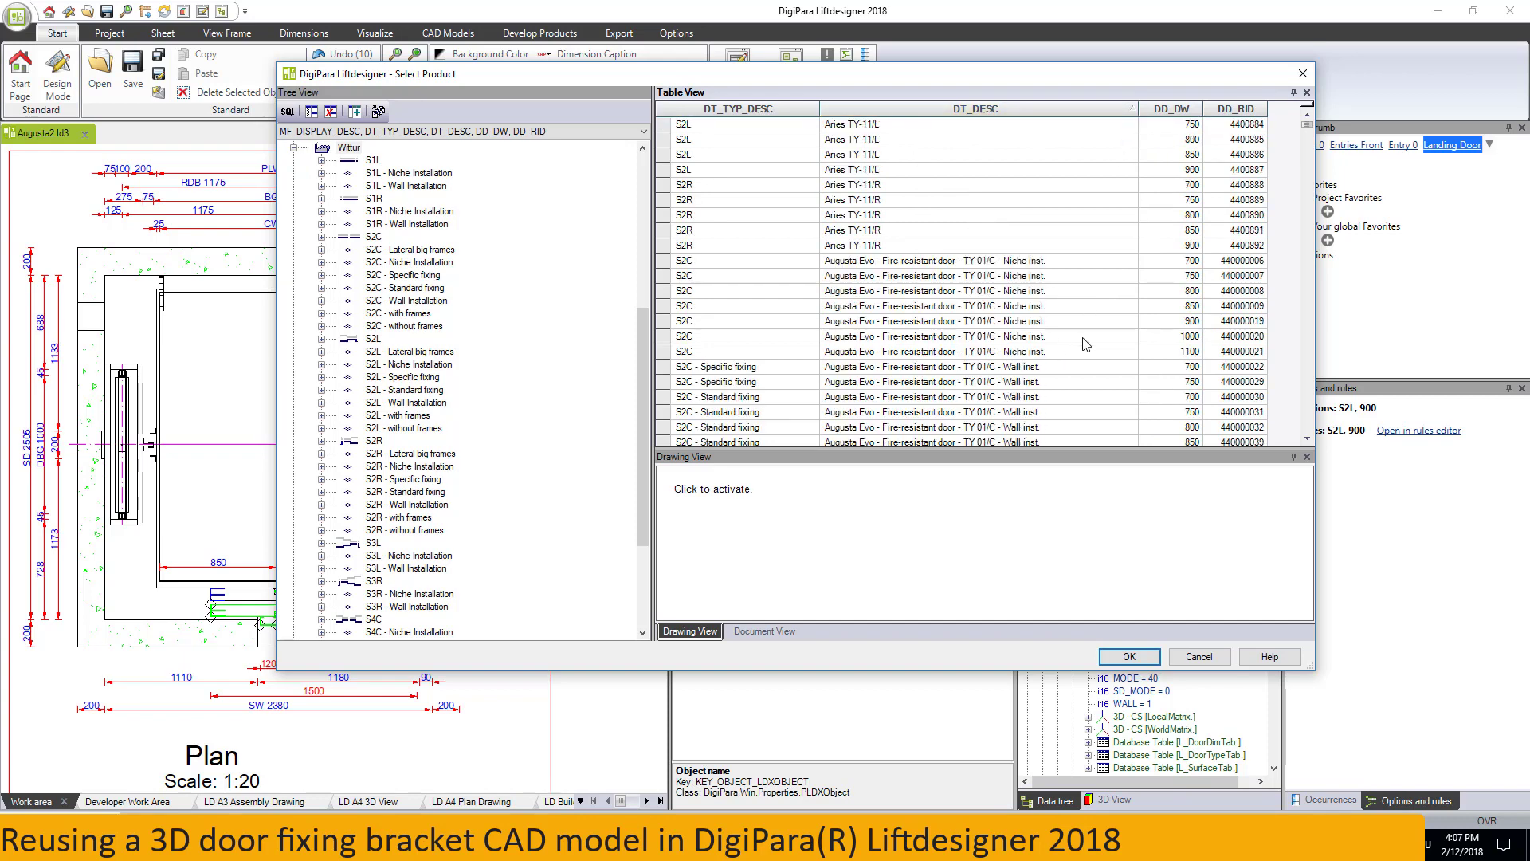
{"action": "scroll", "coordinate": [1073, 374], "scroll_direction": "down", "scroll_amount": 1}
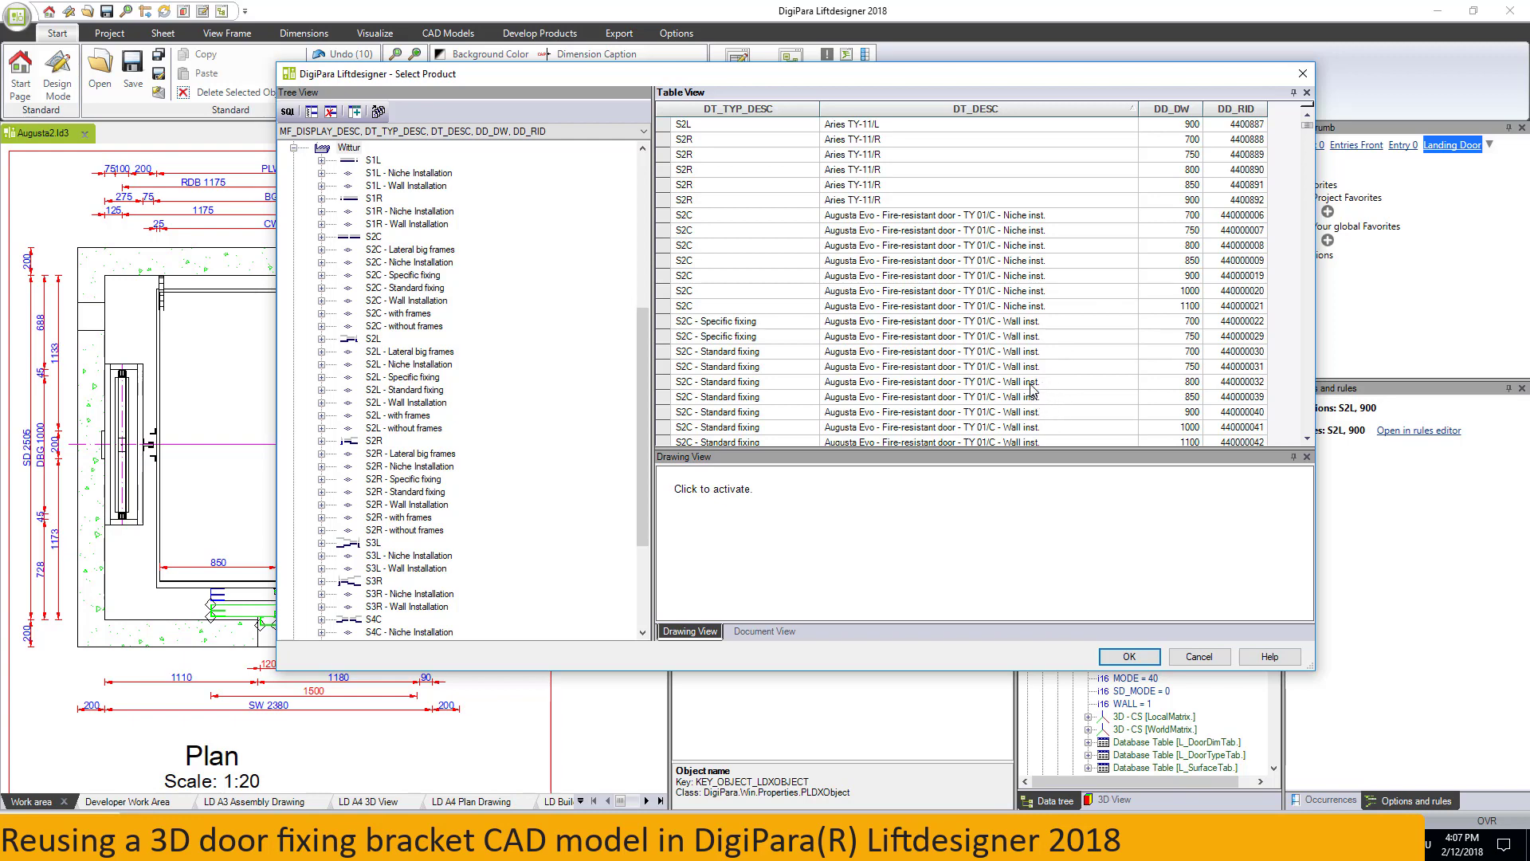
{"action": "left_click", "coordinate": [1033, 384]}
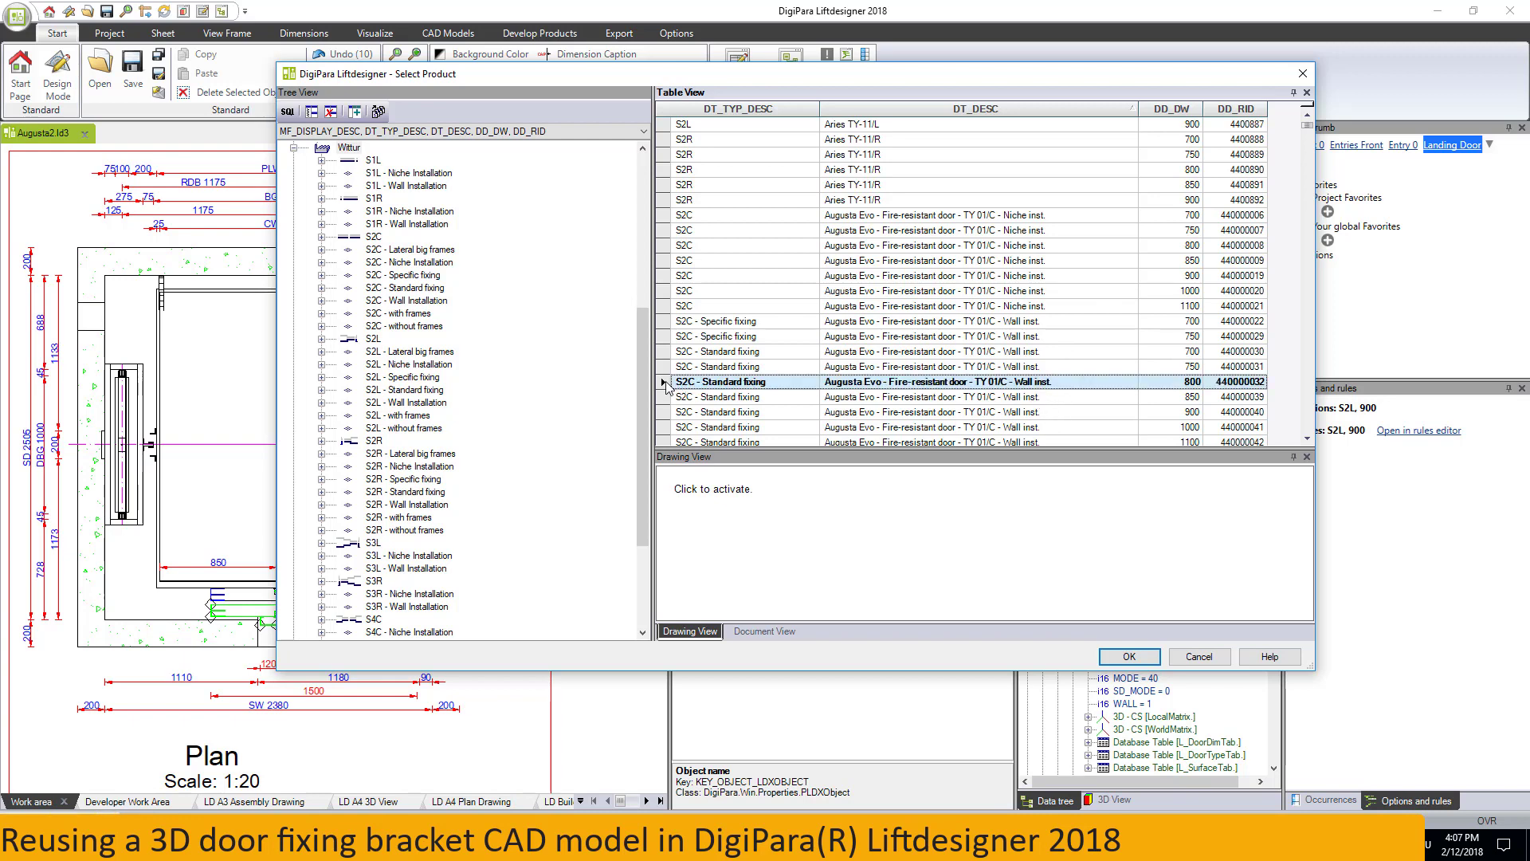
{"action": "left_click", "coordinate": [1125, 661]}
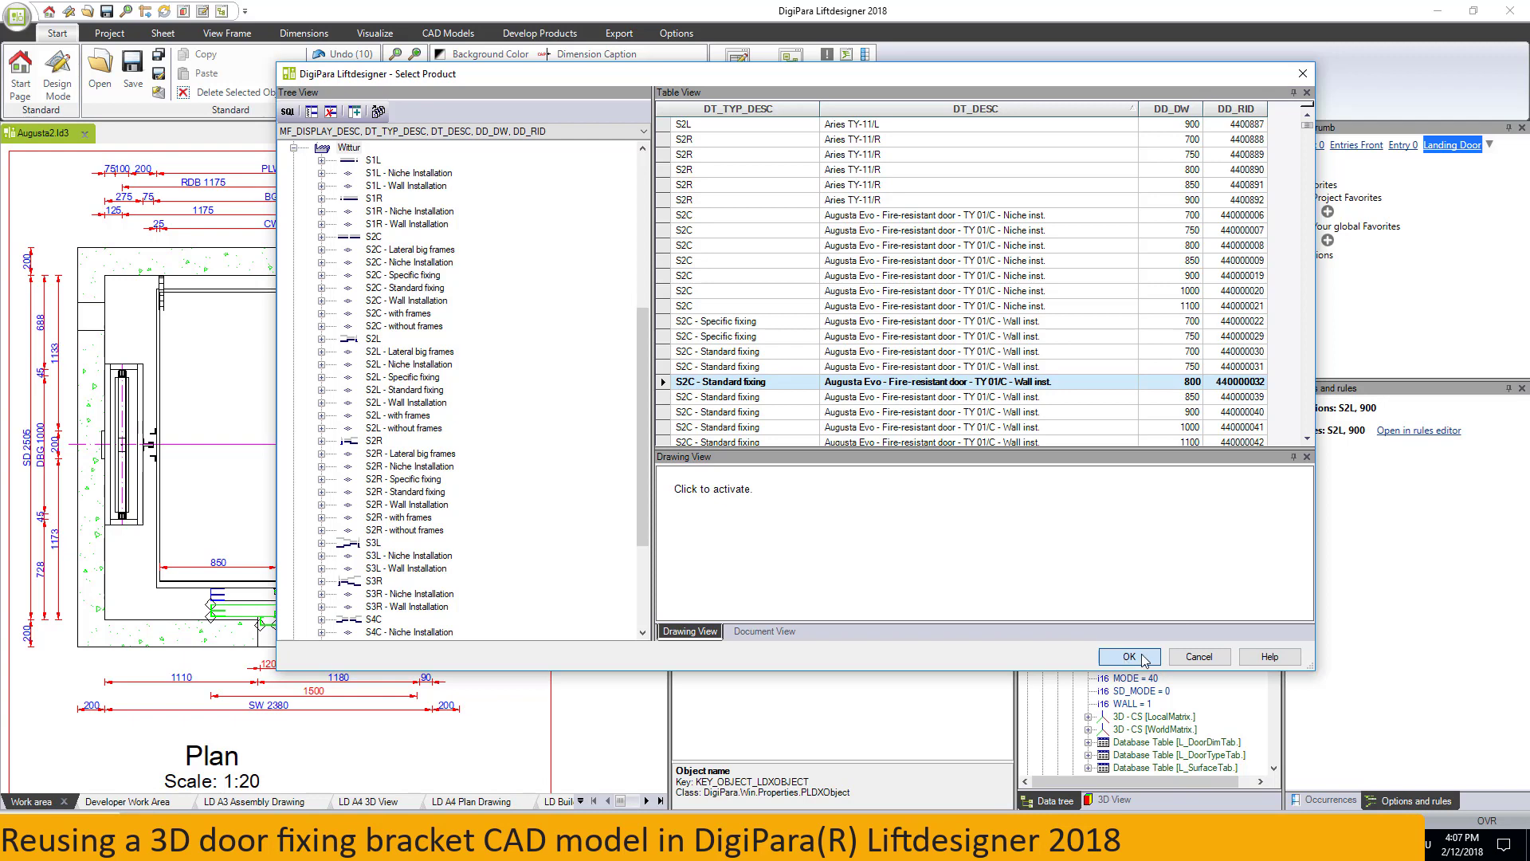
{"action": "left_click", "coordinate": [1132, 659]}
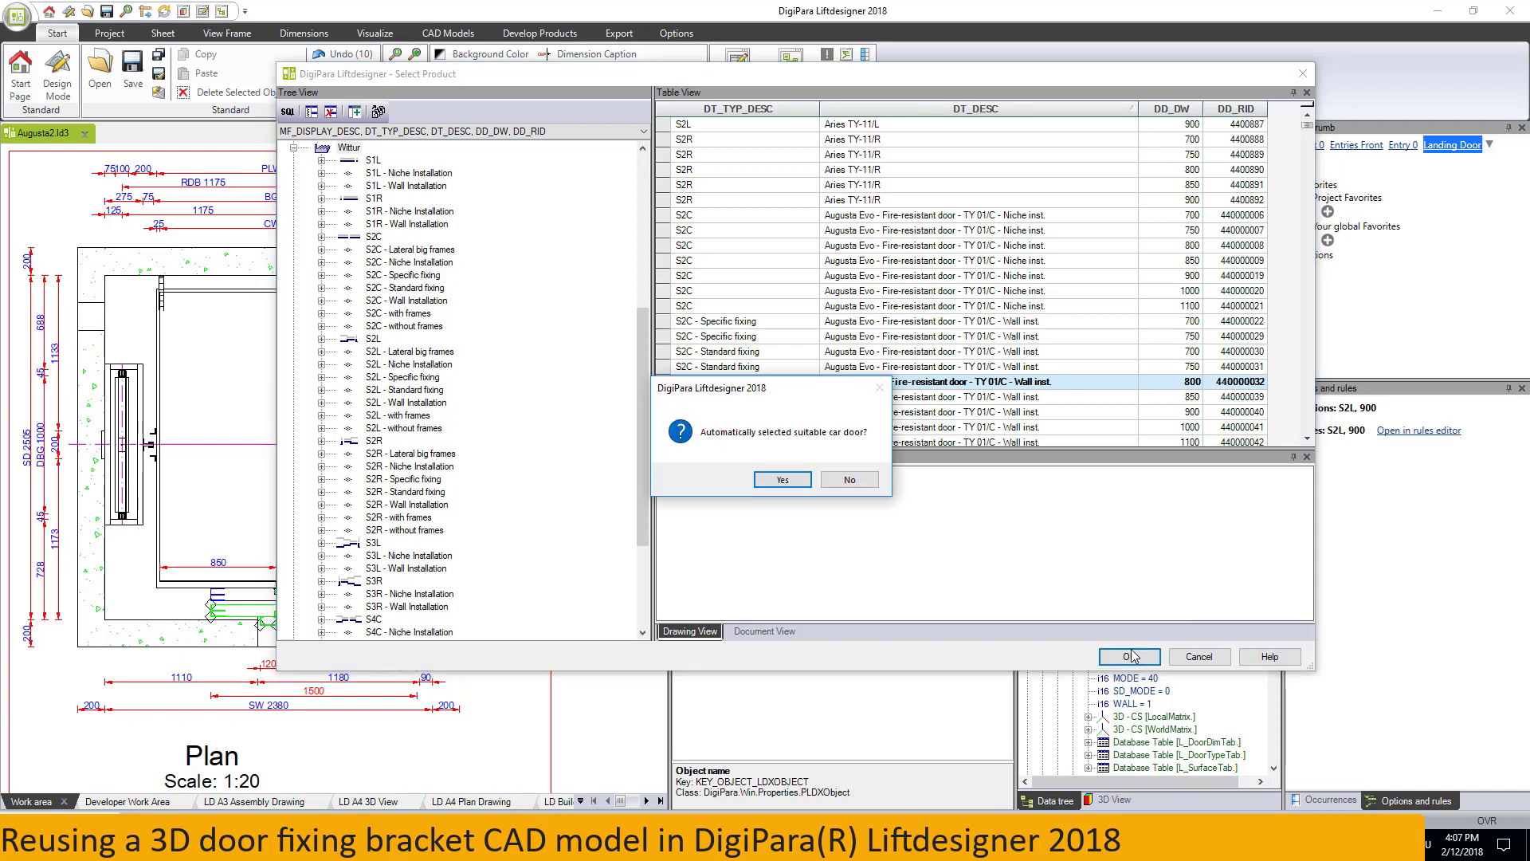
{"action": "left_click", "coordinate": [790, 482]}
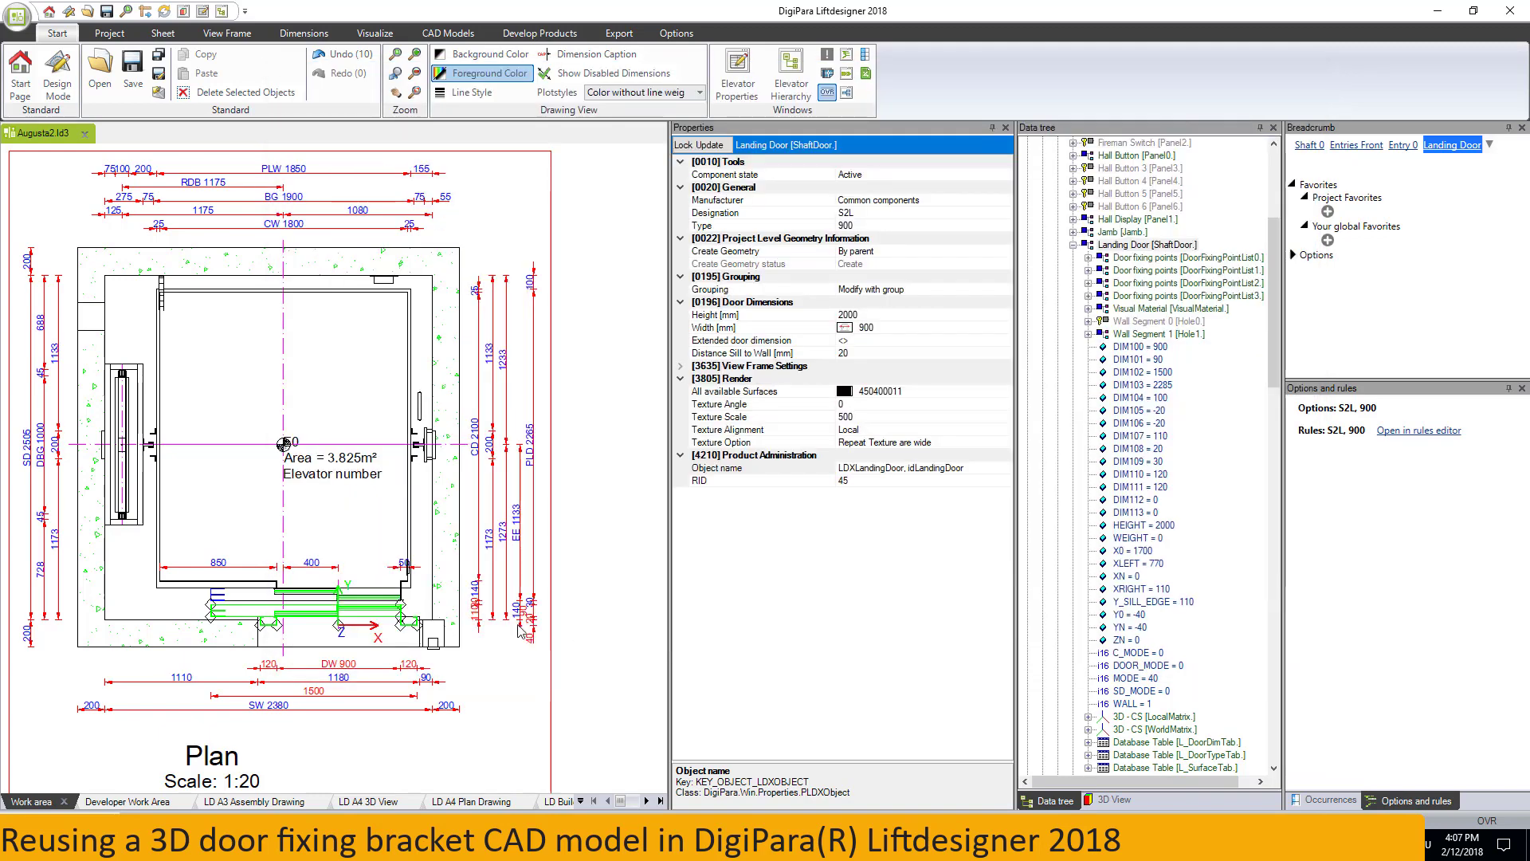
{"action": "scroll", "coordinate": [472, 623], "scroll_direction": "up", "scroll_amount": 2}
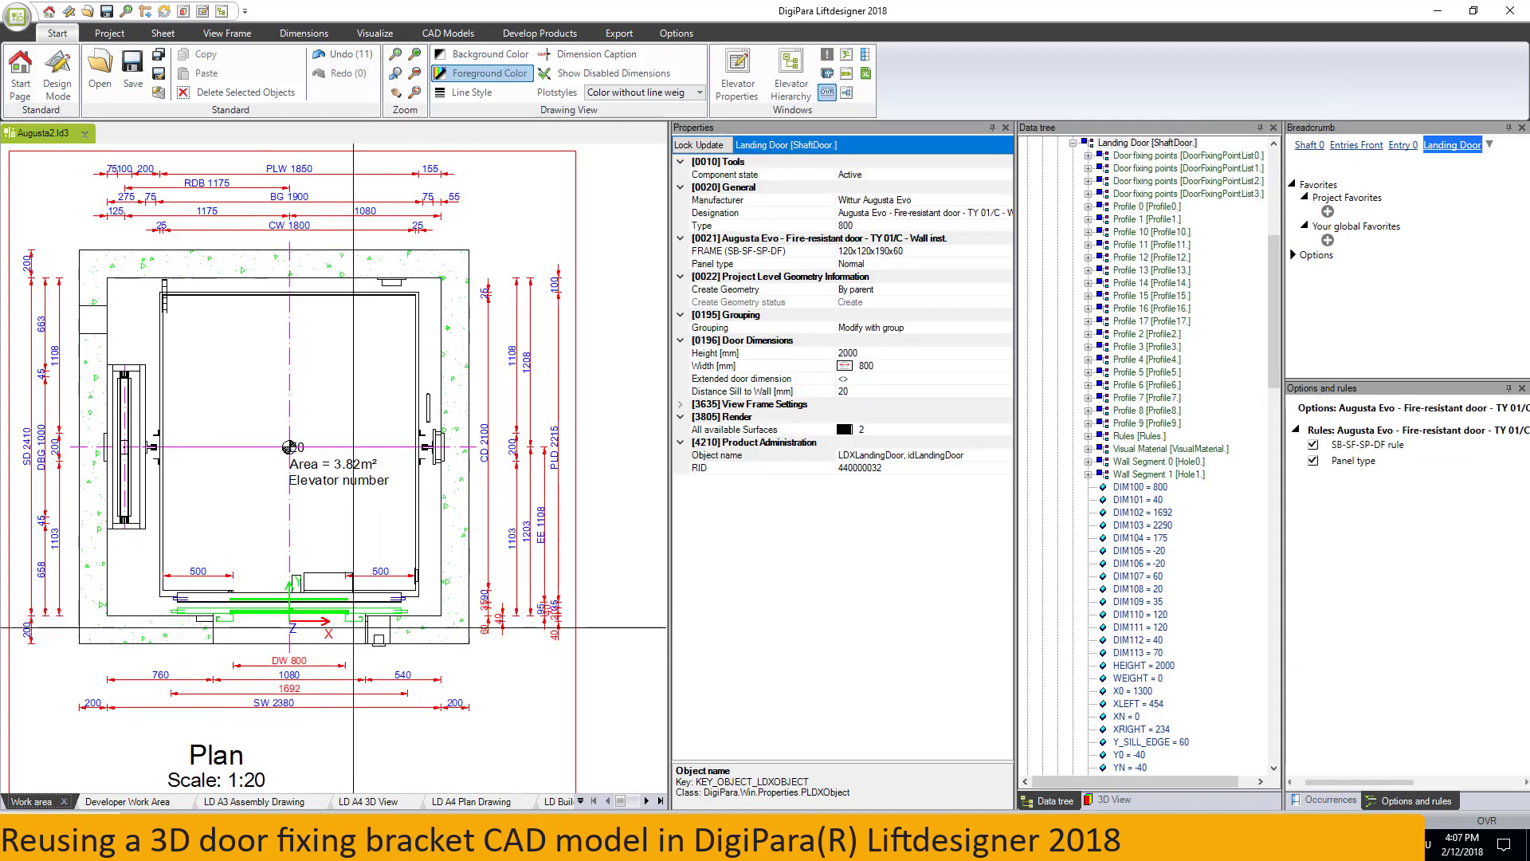
{"action": "scroll", "coordinate": [422, 565], "scroll_direction": "up", "scroll_amount": 3}
{"action": "scroll", "coordinate": [425, 566], "scroll_direction": "down", "scroll_amount": 2}
{"action": "scroll", "coordinate": [430, 538], "scroll_direction": "down", "scroll_amount": 3}
{"action": "scroll", "coordinate": [446, 487], "scroll_direction": "down", "scroll_amount": 2}
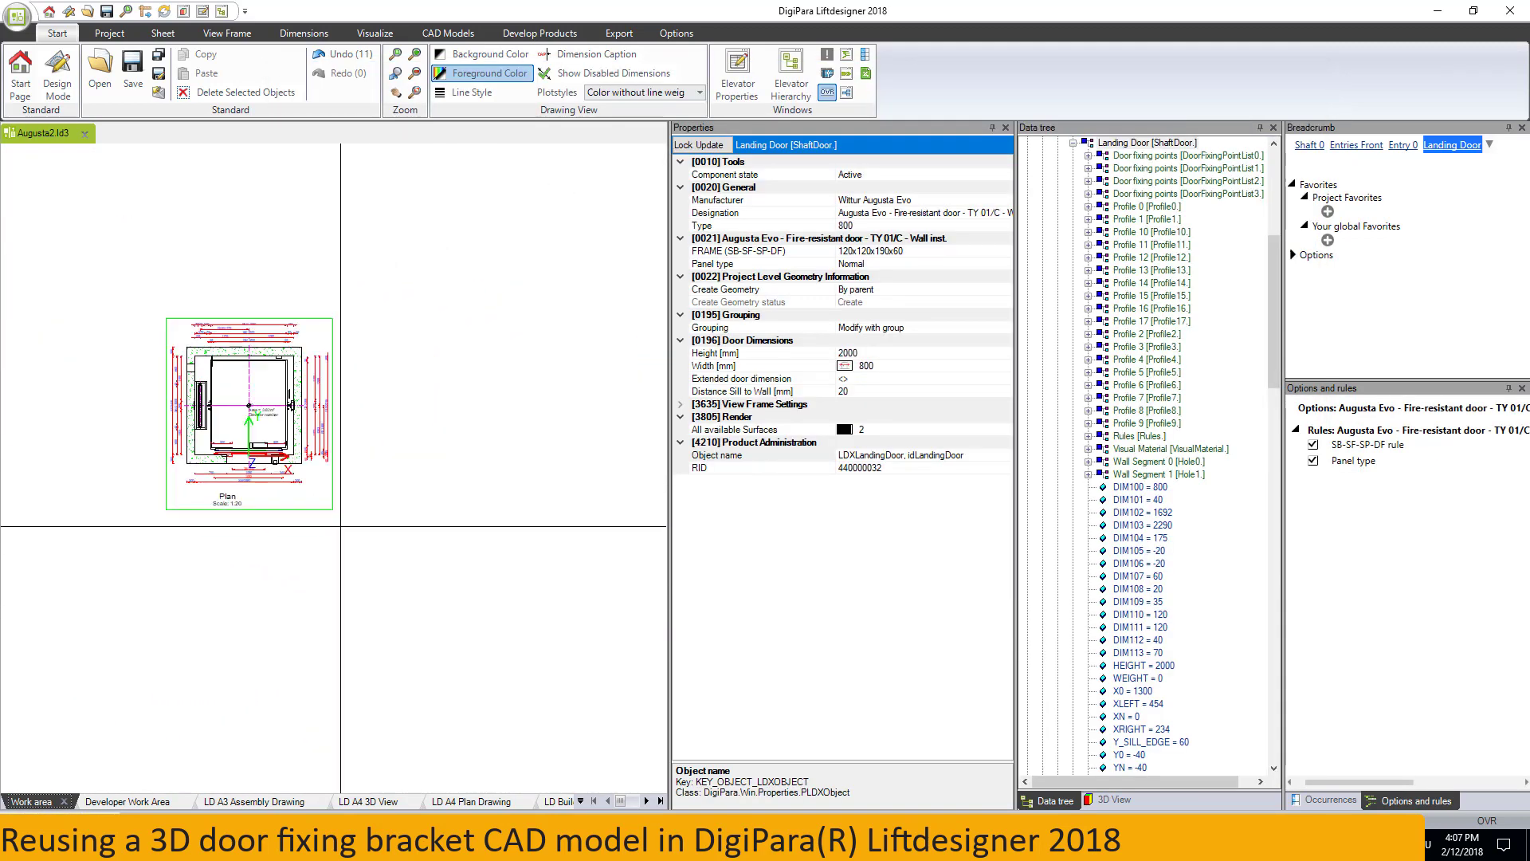
Add a second view frame as an Entrance view and change the landing door's display.
{"action": "right_click", "coordinate": [473, 586]}
{"action": "left_click", "coordinate": [502, 592]}
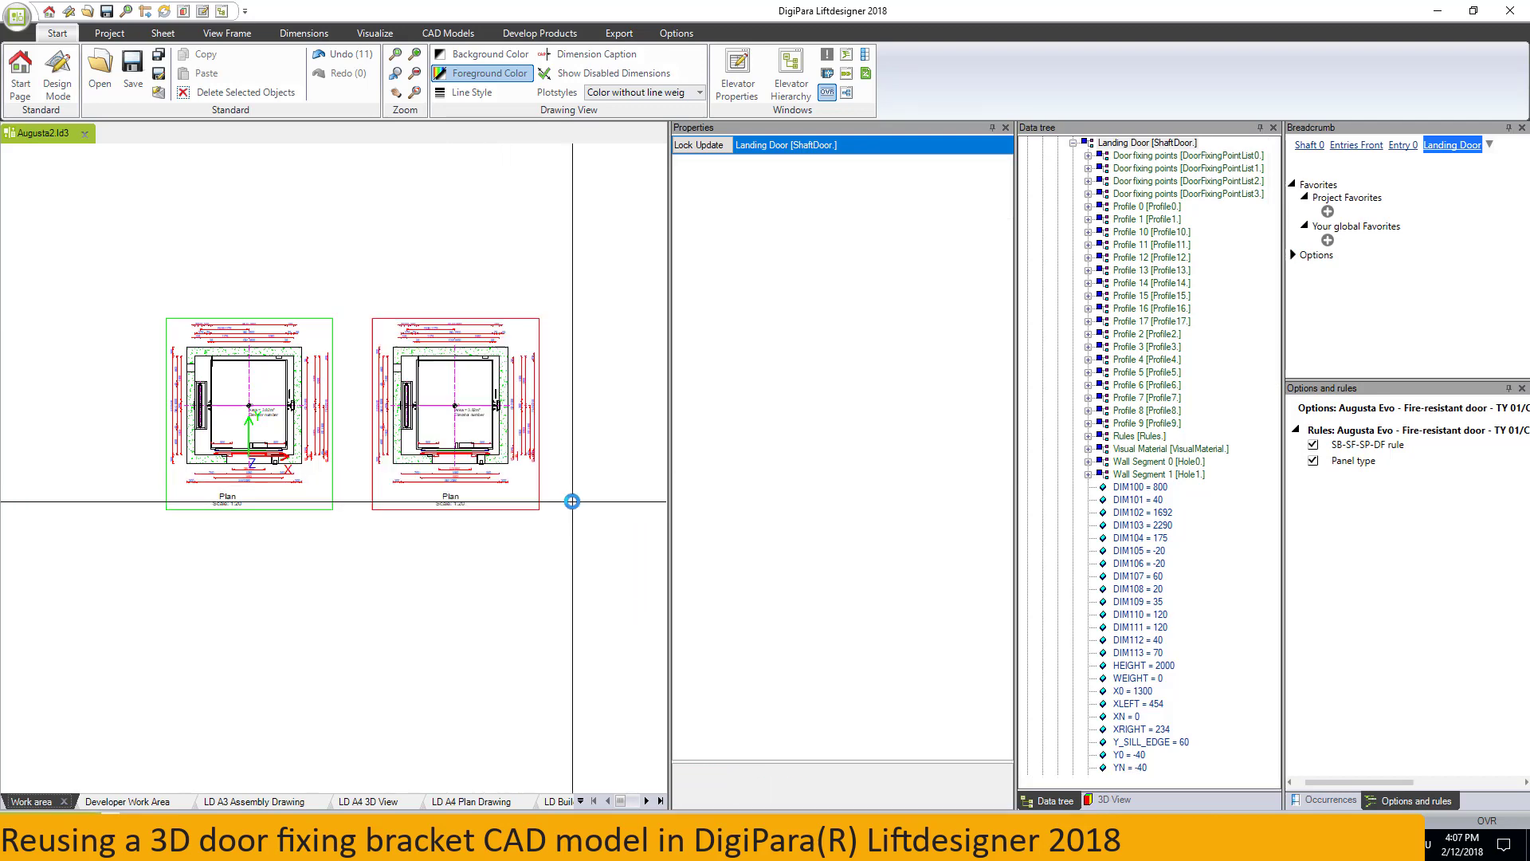
{"action": "scroll", "coordinate": [592, 251], "scroll_direction": "up", "scroll_amount": 2}
{"action": "left_click", "coordinate": [236, 36]}
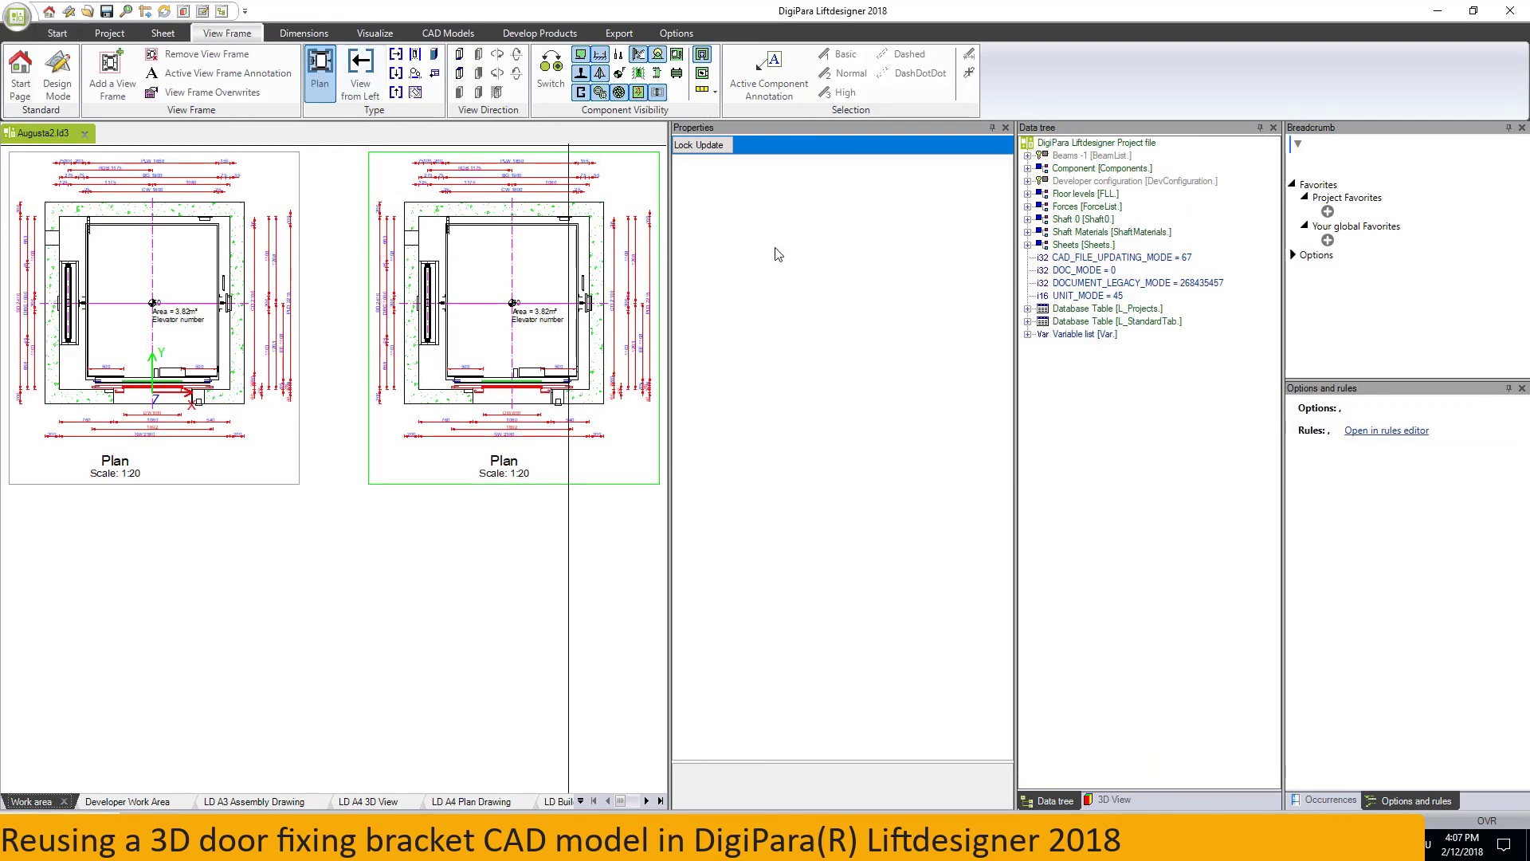
{"action": "left_click", "coordinate": [415, 56]}
{"action": "scroll", "coordinate": [503, 484], "scroll_direction": "up", "scroll_amount": 2}
{"action": "scroll", "coordinate": [504, 485], "scroll_direction": "up", "scroll_amount": 1}
{"action": "left_click", "coordinate": [487, 443]}
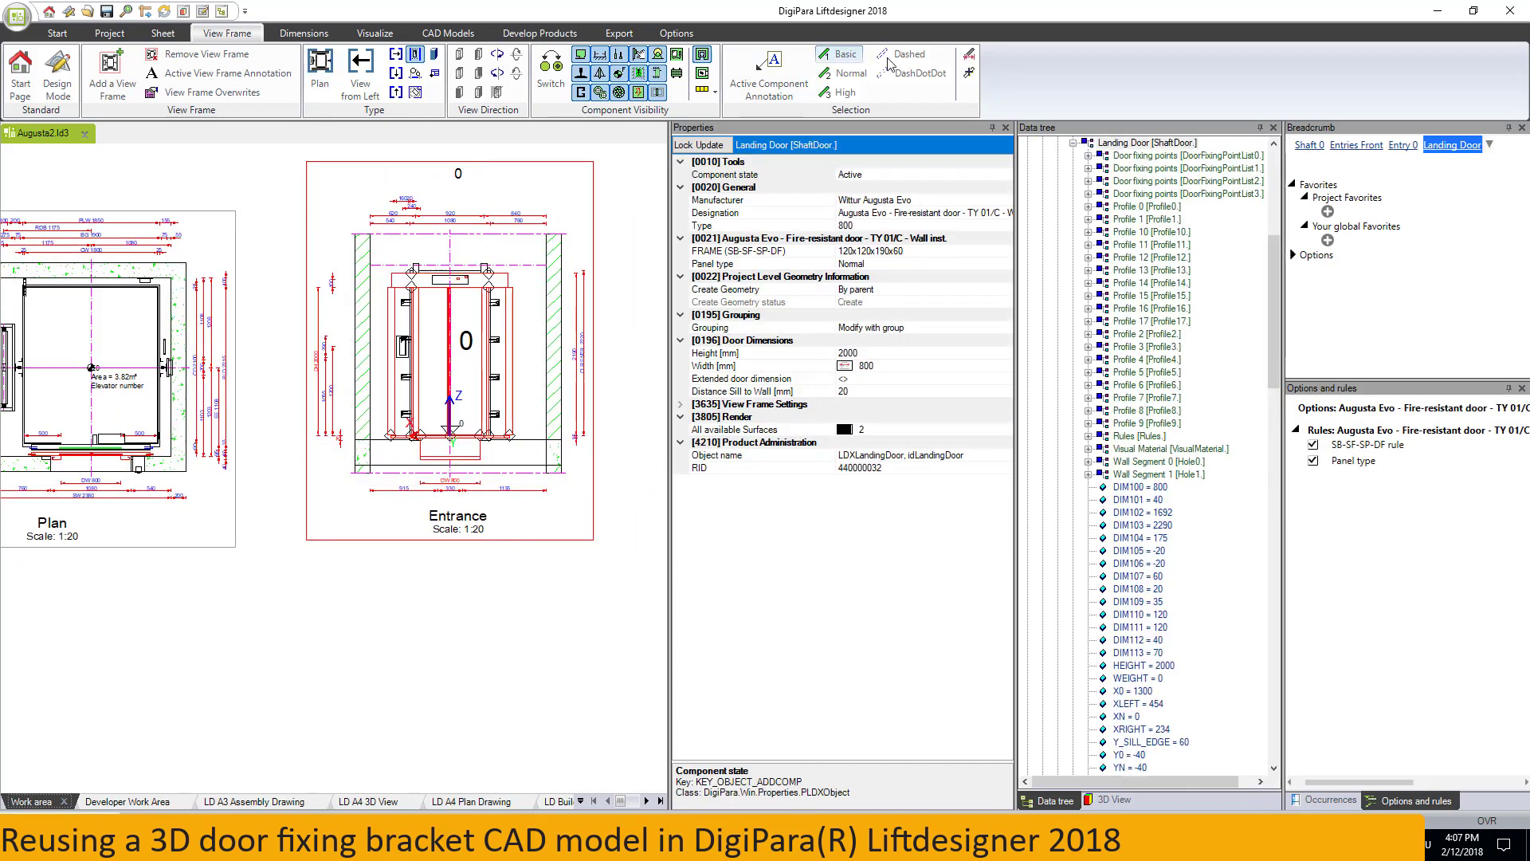
{"action": "left_click", "coordinate": [910, 55]}
{"action": "scroll", "coordinate": [433, 434], "scroll_direction": "up", "scroll_amount": 3}
{"action": "scroll", "coordinate": [452, 413], "scroll_direction": "down", "scroll_amount": 3}
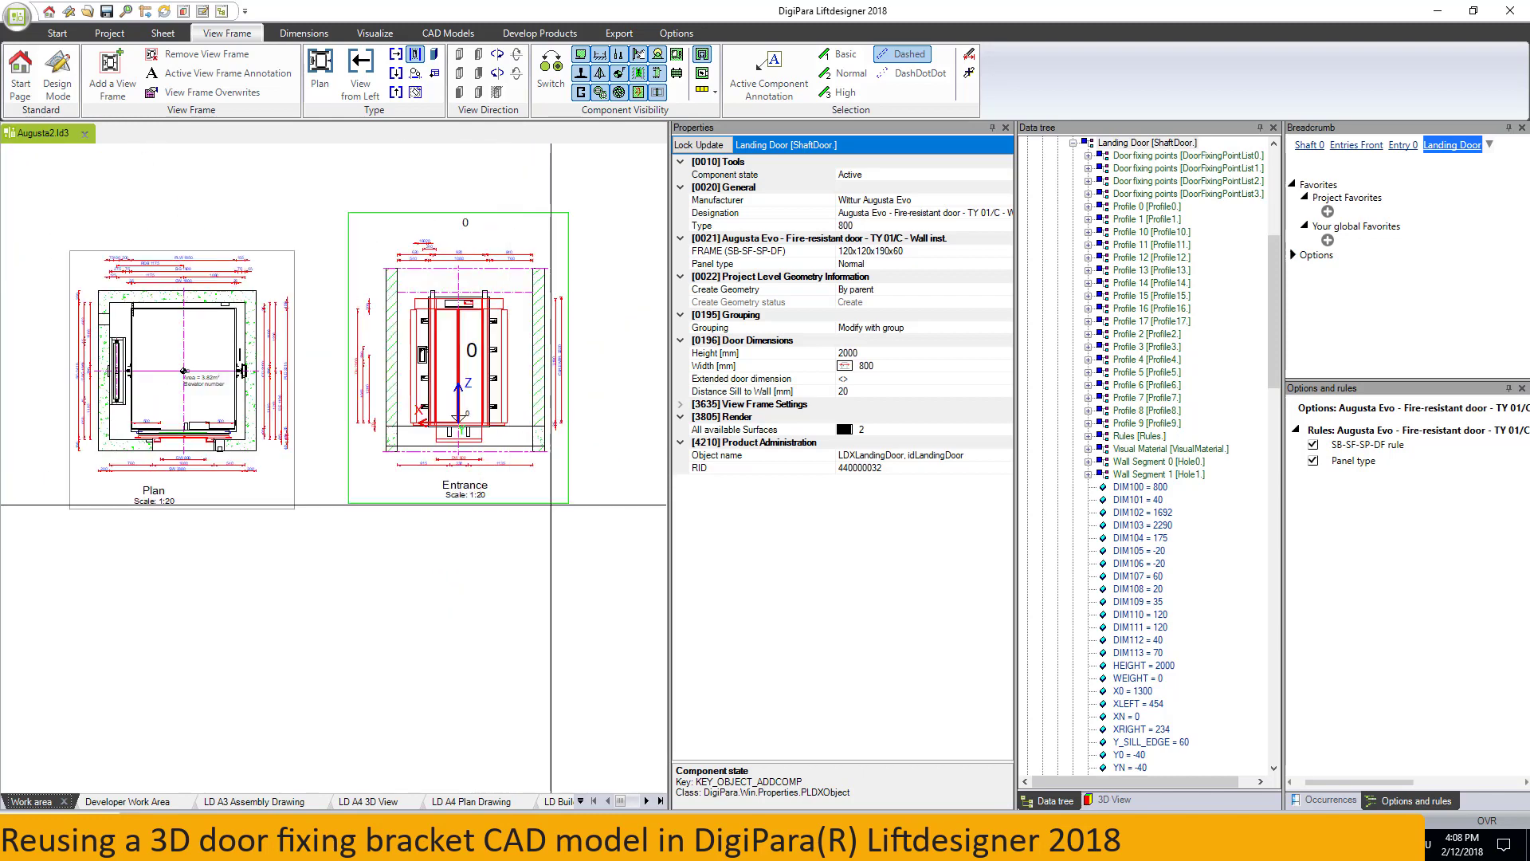
Reposition the entrance frame and paste a copy switched to a side view.
{"action": "left_click", "coordinate": [183, 372]}
{"action": "left_click_drag", "start_coordinate": [582, 506], "coordinate": [560, 529]}
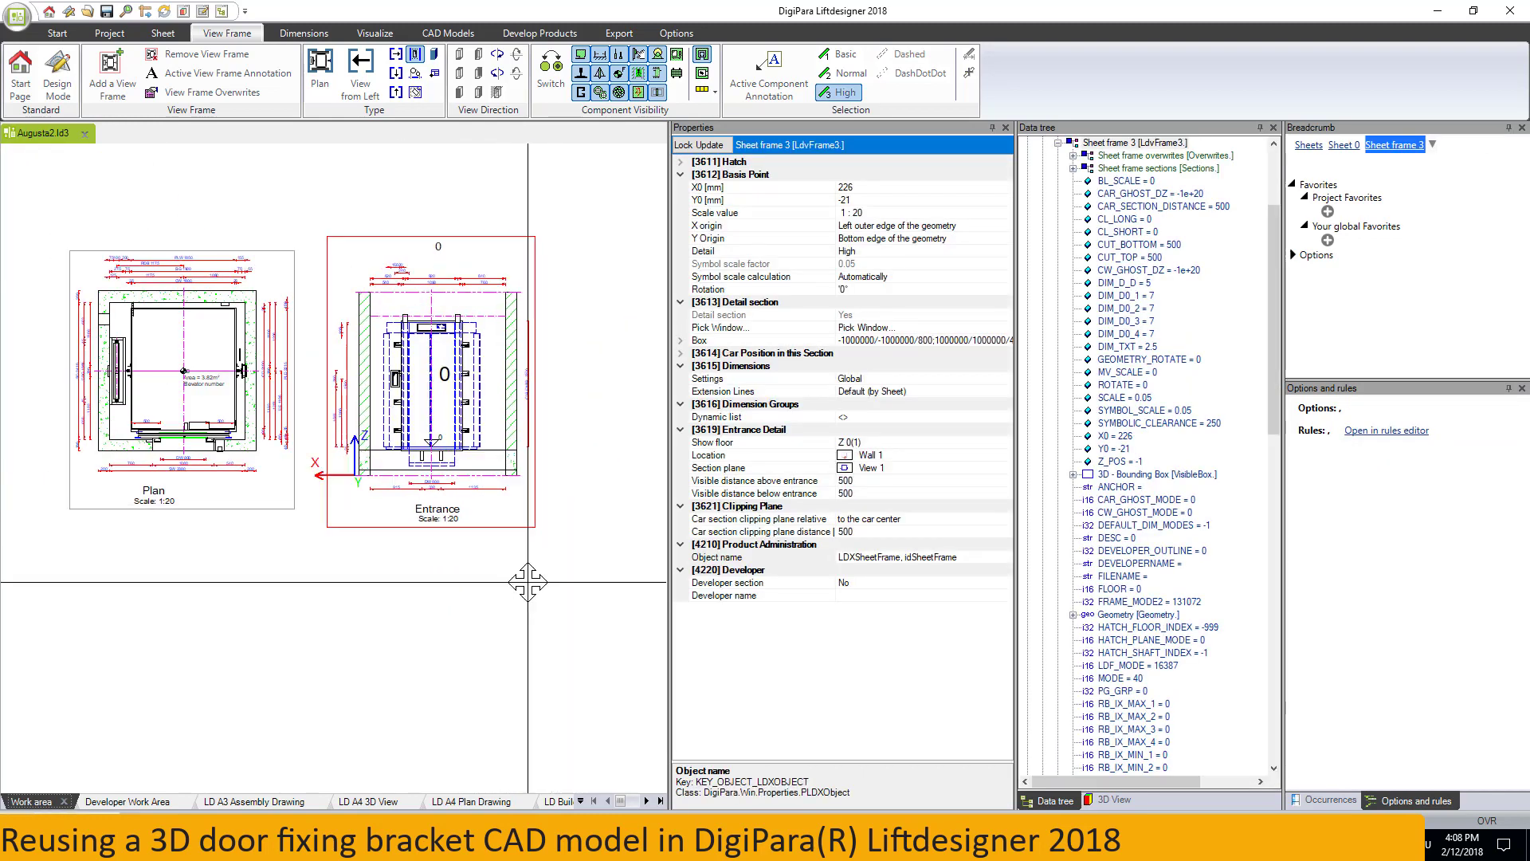
{"action": "key", "text": "ctrl+c"}
{"action": "key", "text": "ctrl+v"}
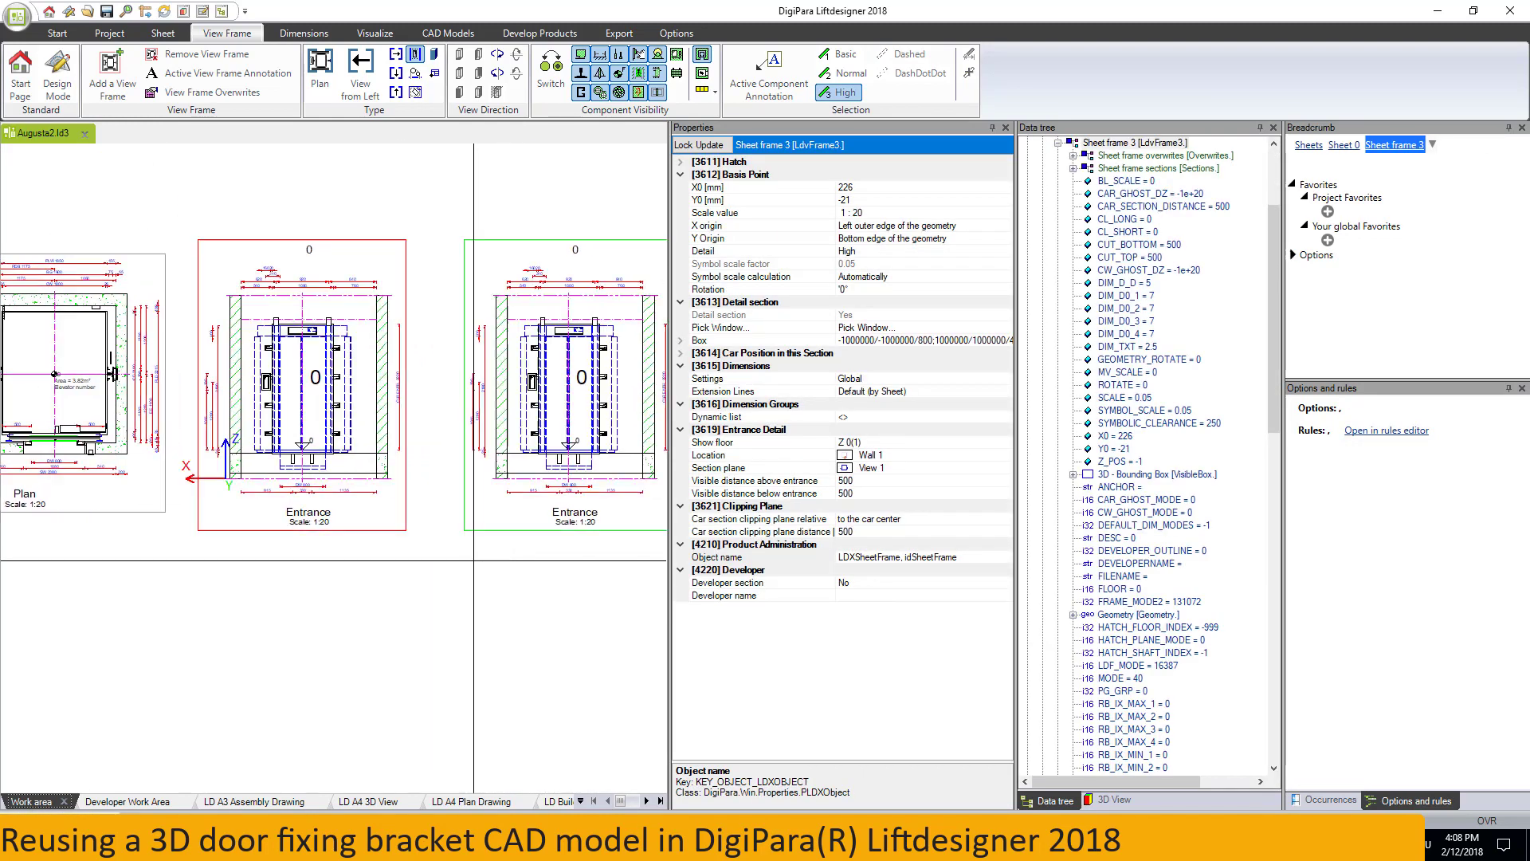
{"action": "left_click", "coordinate": [497, 75]}
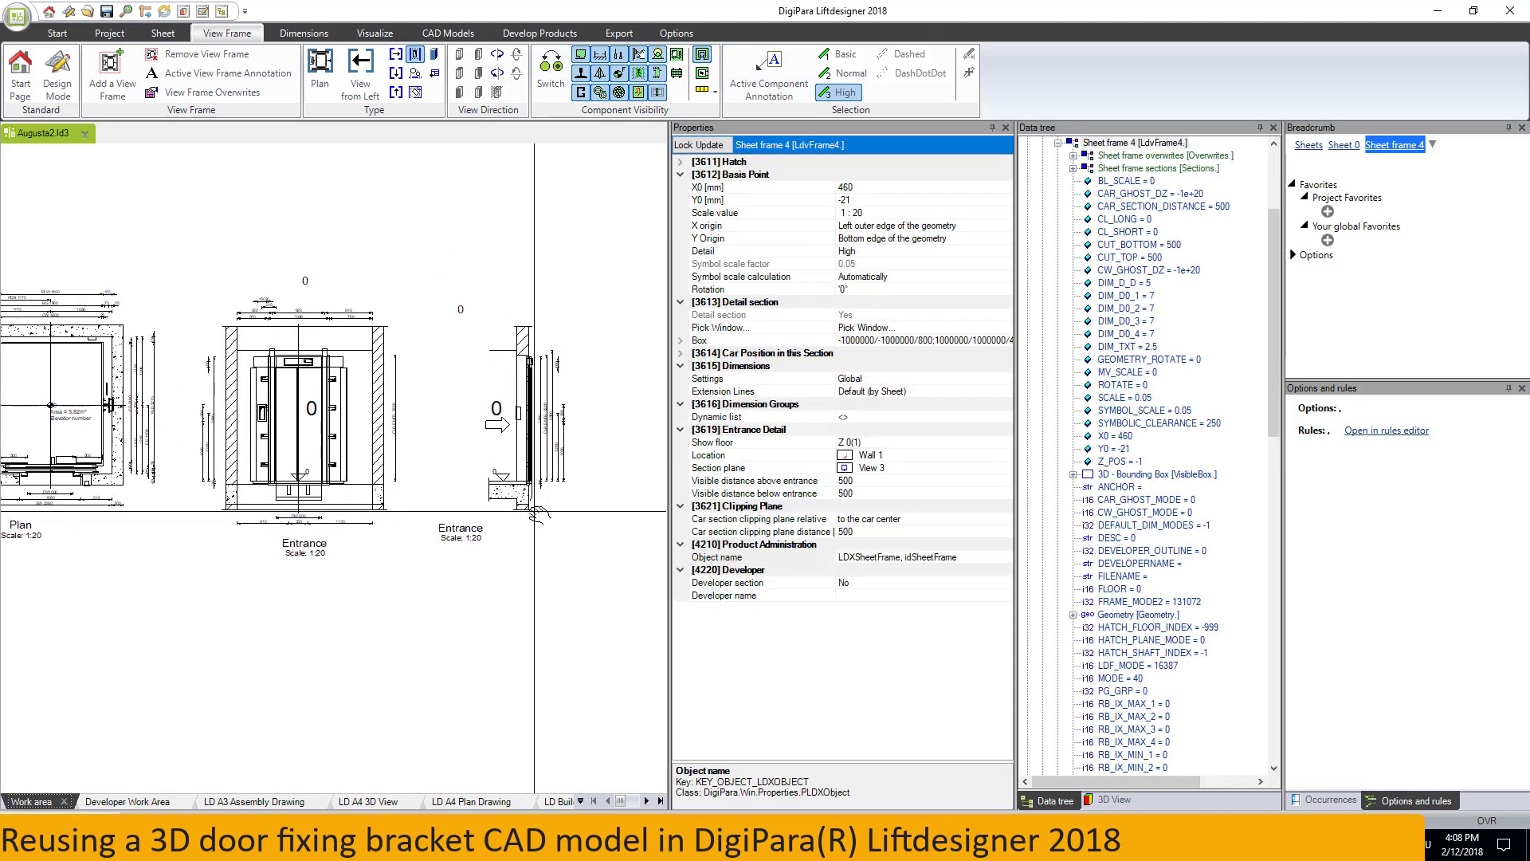
{"action": "scroll", "coordinate": [535, 514], "scroll_direction": "up", "scroll_amount": 2}
{"action": "scroll", "coordinate": [534, 515], "scroll_direction": "up", "scroll_amount": 2}
{"action": "scroll", "coordinate": [535, 514], "scroll_direction": "up", "scroll_amount": 2}
{"action": "scroll", "coordinate": [535, 514], "scroll_direction": "up", "scroll_amount": 1}
Select door fixing point 0 and orbit the 3D view onto the landing door brackets.
{"action": "left_click", "coordinate": [57, 75]}
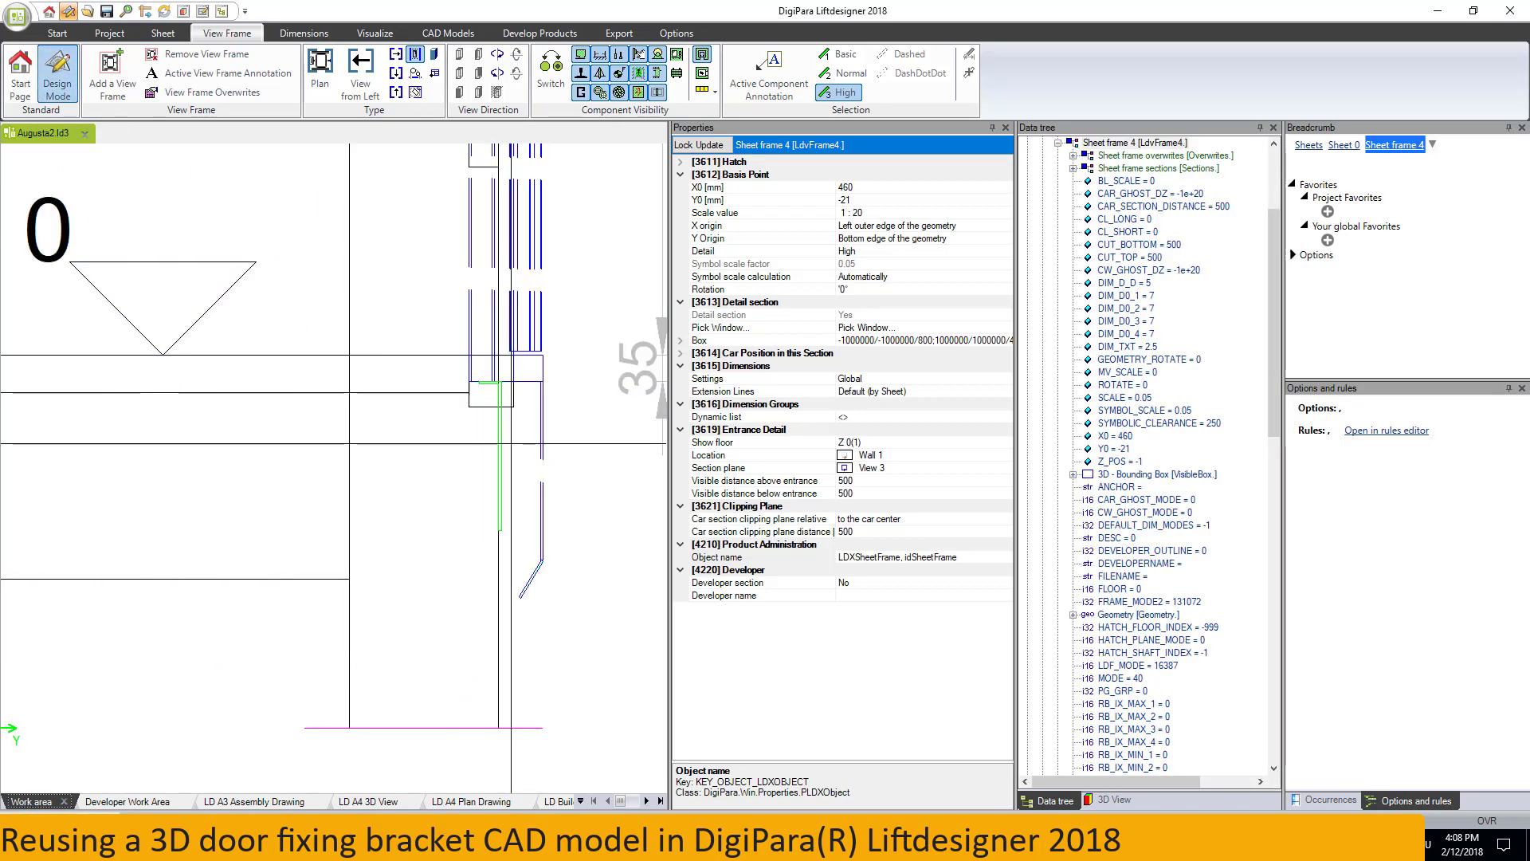
{"action": "left_click", "coordinate": [499, 385]}
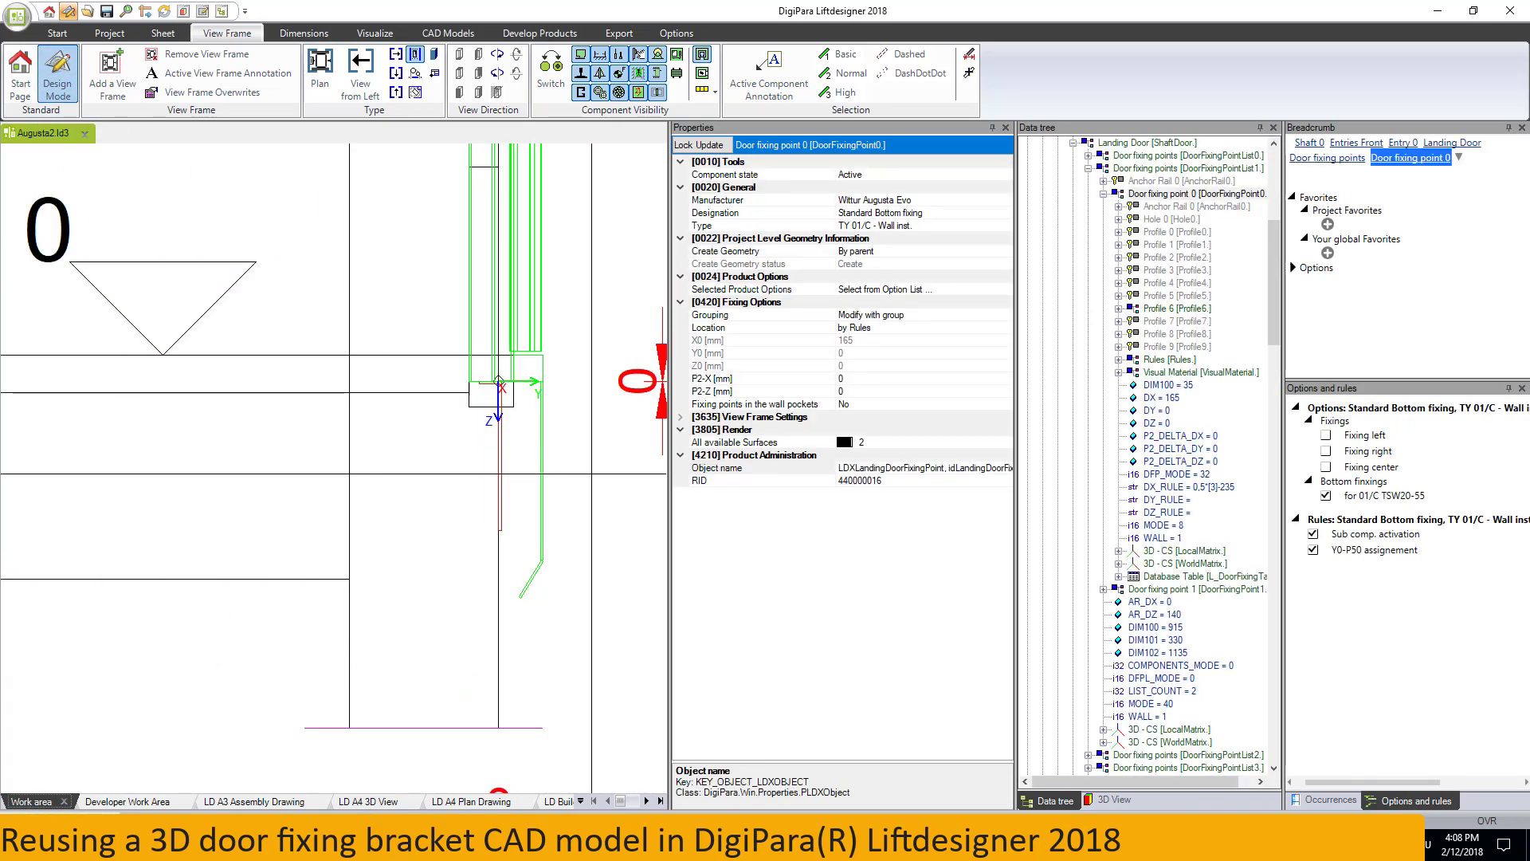
{"action": "scroll", "coordinate": [498, 380], "scroll_direction": "down", "scroll_amount": 2}
{"action": "scroll", "coordinate": [527, 344], "scroll_direction": "down", "scroll_amount": 2}
{"action": "scroll", "coordinate": [526, 344], "scroll_direction": "down", "scroll_amount": 3}
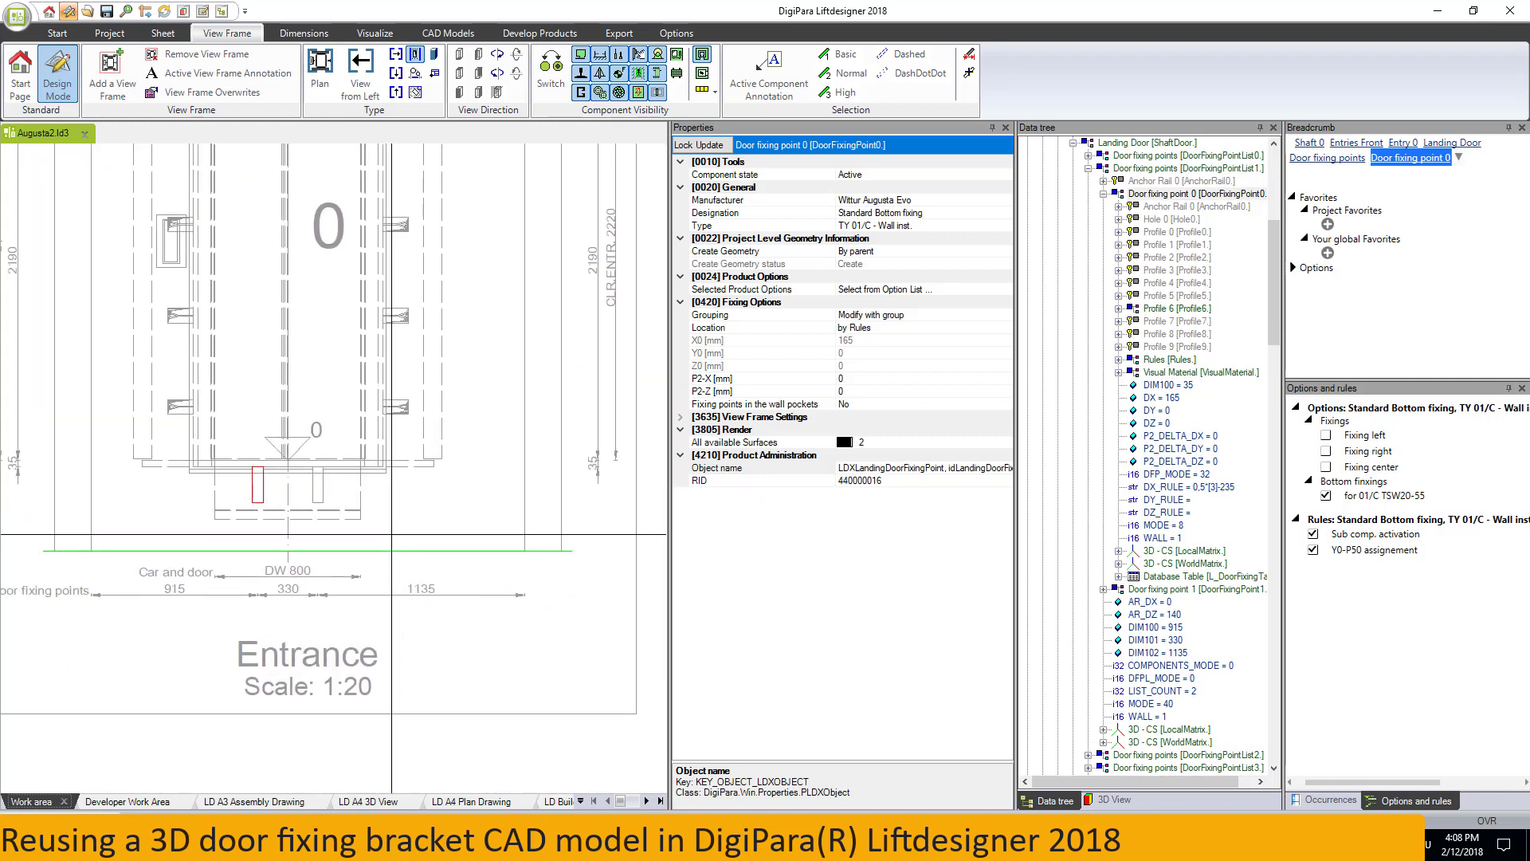
{"action": "left_click", "coordinate": [528, 344]}
{"action": "left_click", "coordinate": [1109, 800]}
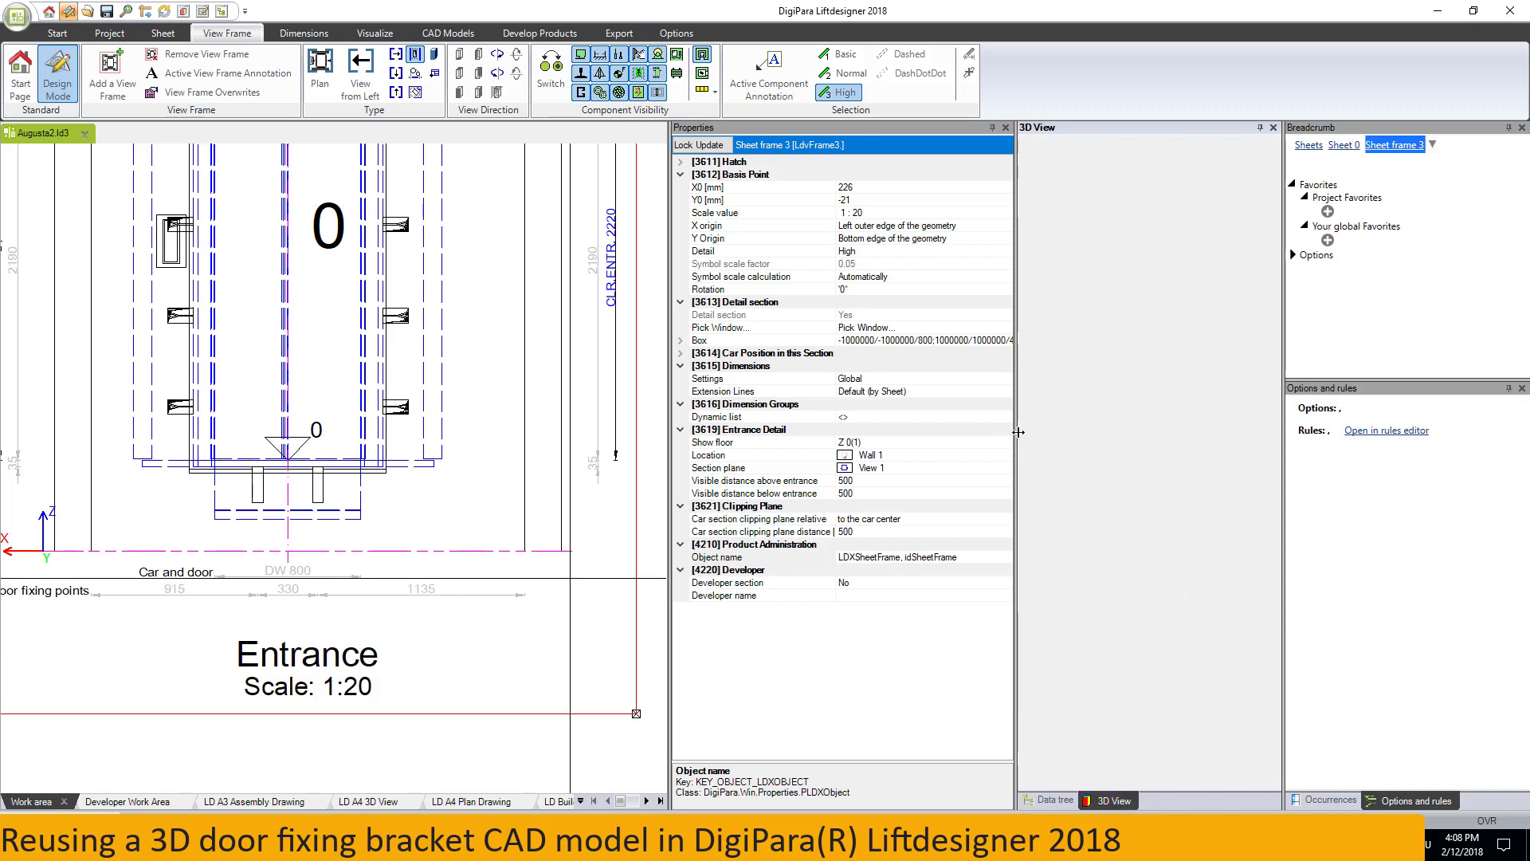
{"action": "left_click_drag", "start_coordinate": [1173, 494], "coordinate": [1232, 531]}
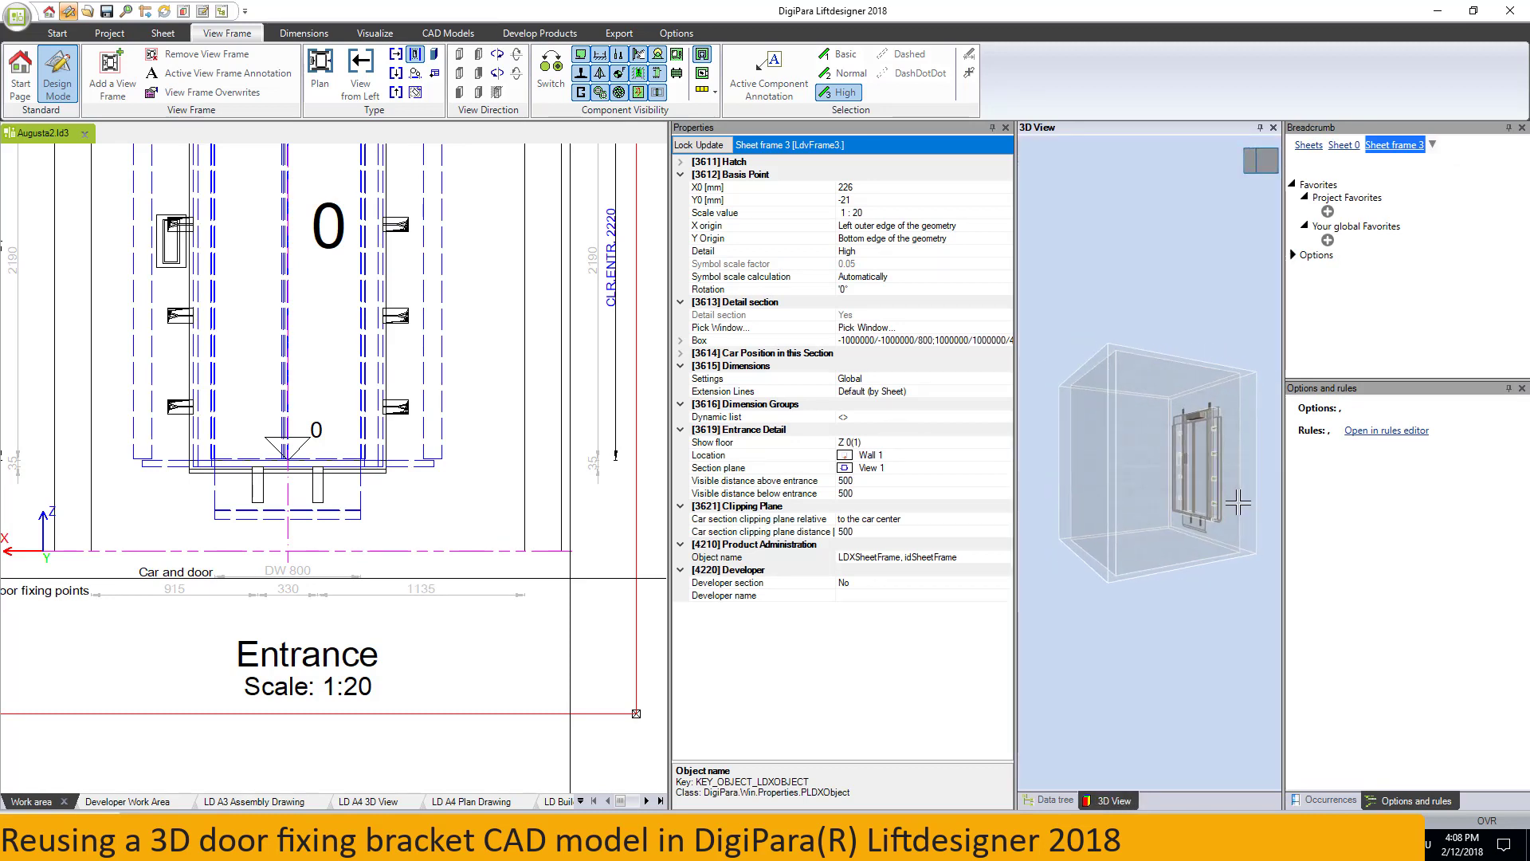
{"action": "scroll", "coordinate": [1232, 533], "scroll_direction": "up", "scroll_amount": 3}
{"action": "scroll", "coordinate": [1231, 533], "scroll_direction": "up", "scroll_amount": 3}
{"action": "scroll", "coordinate": [1231, 532], "scroll_direction": "up", "scroll_amount": 3}
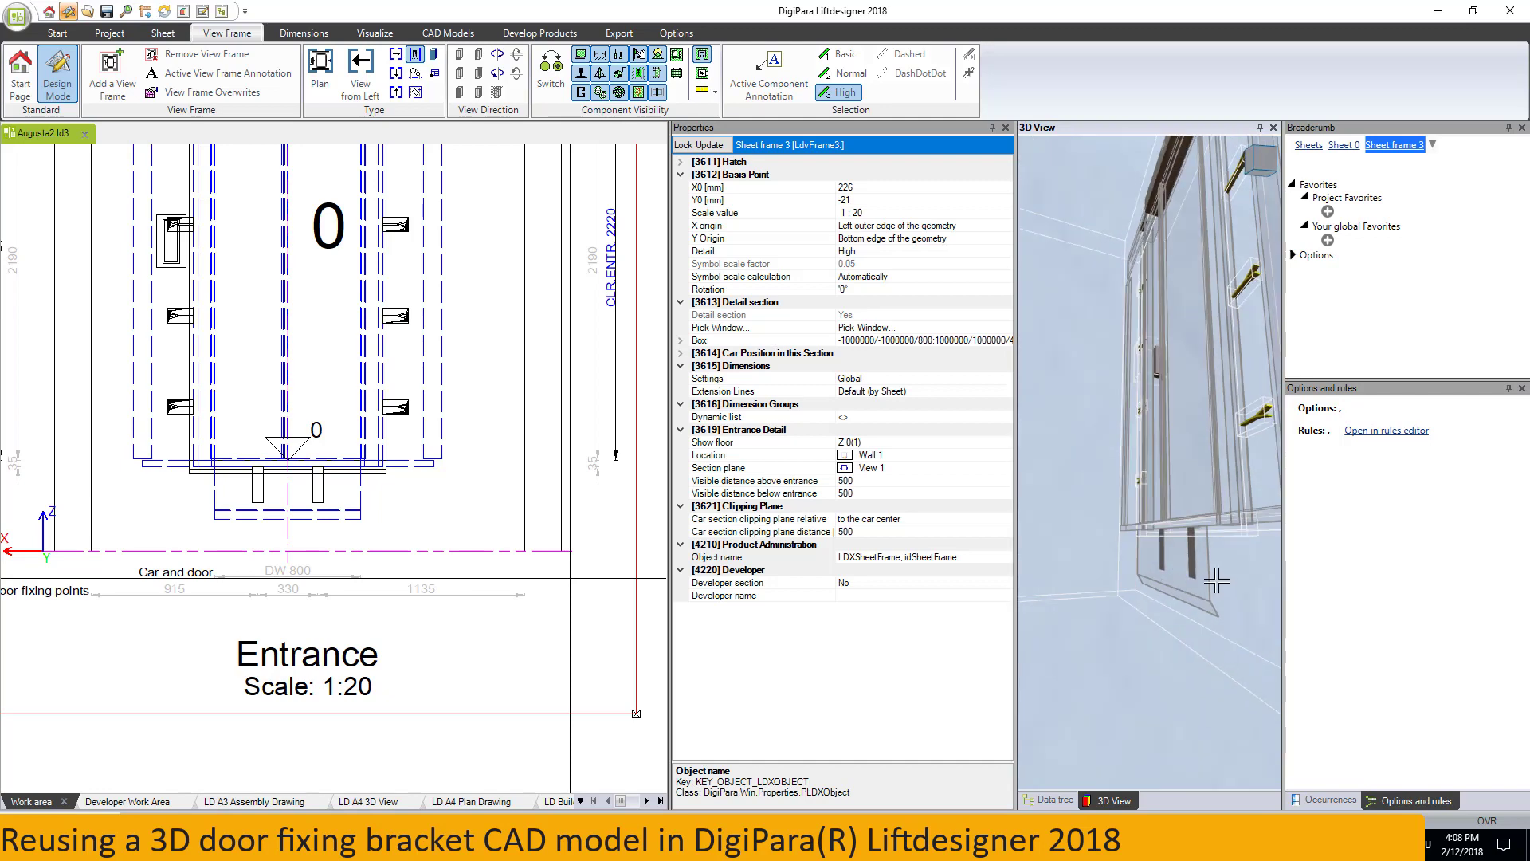
{"action": "scroll", "coordinate": [1216, 579], "scroll_direction": "up", "scroll_amount": 2}
{"action": "scroll", "coordinate": [1217, 576], "scroll_direction": "up", "scroll_amount": 2}
{"action": "scroll", "coordinate": [1218, 575], "scroll_direction": "up", "scroll_amount": 2}
{"action": "scroll", "coordinate": [1221, 569], "scroll_direction": "up", "scroll_amount": 2}
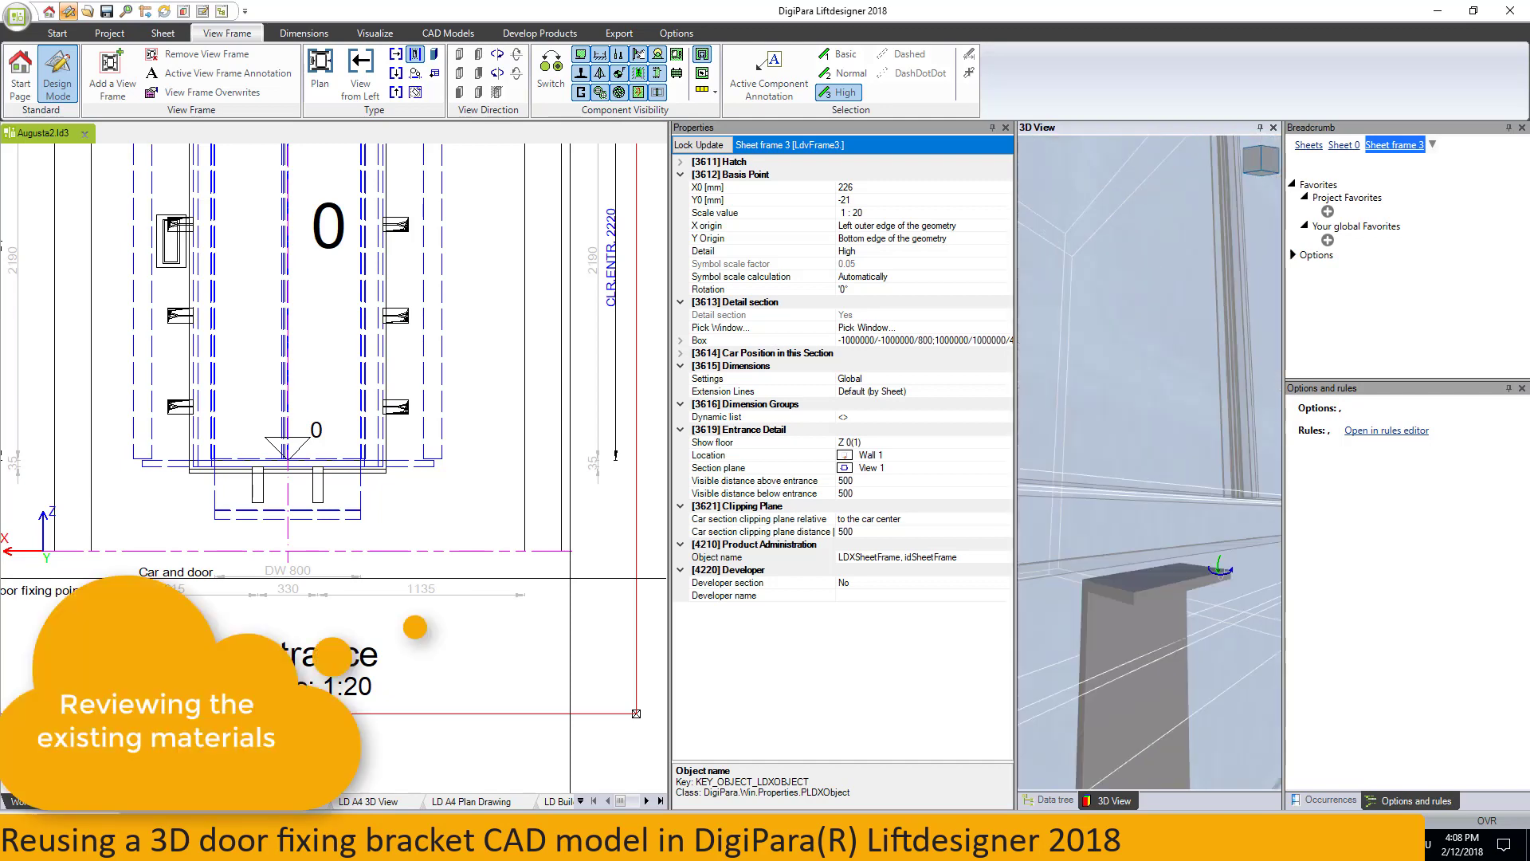
{"action": "scroll", "coordinate": [1221, 570], "scroll_direction": "down", "scroll_amount": 1}
{"action": "scroll", "coordinate": [1217, 592], "scroll_direction": "down", "scroll_amount": 2}
{"action": "scroll", "coordinate": [1214, 616], "scroll_direction": "down", "scroll_amount": 2}
{"action": "scroll", "coordinate": [1210, 646], "scroll_direction": "down", "scroll_amount": 2}
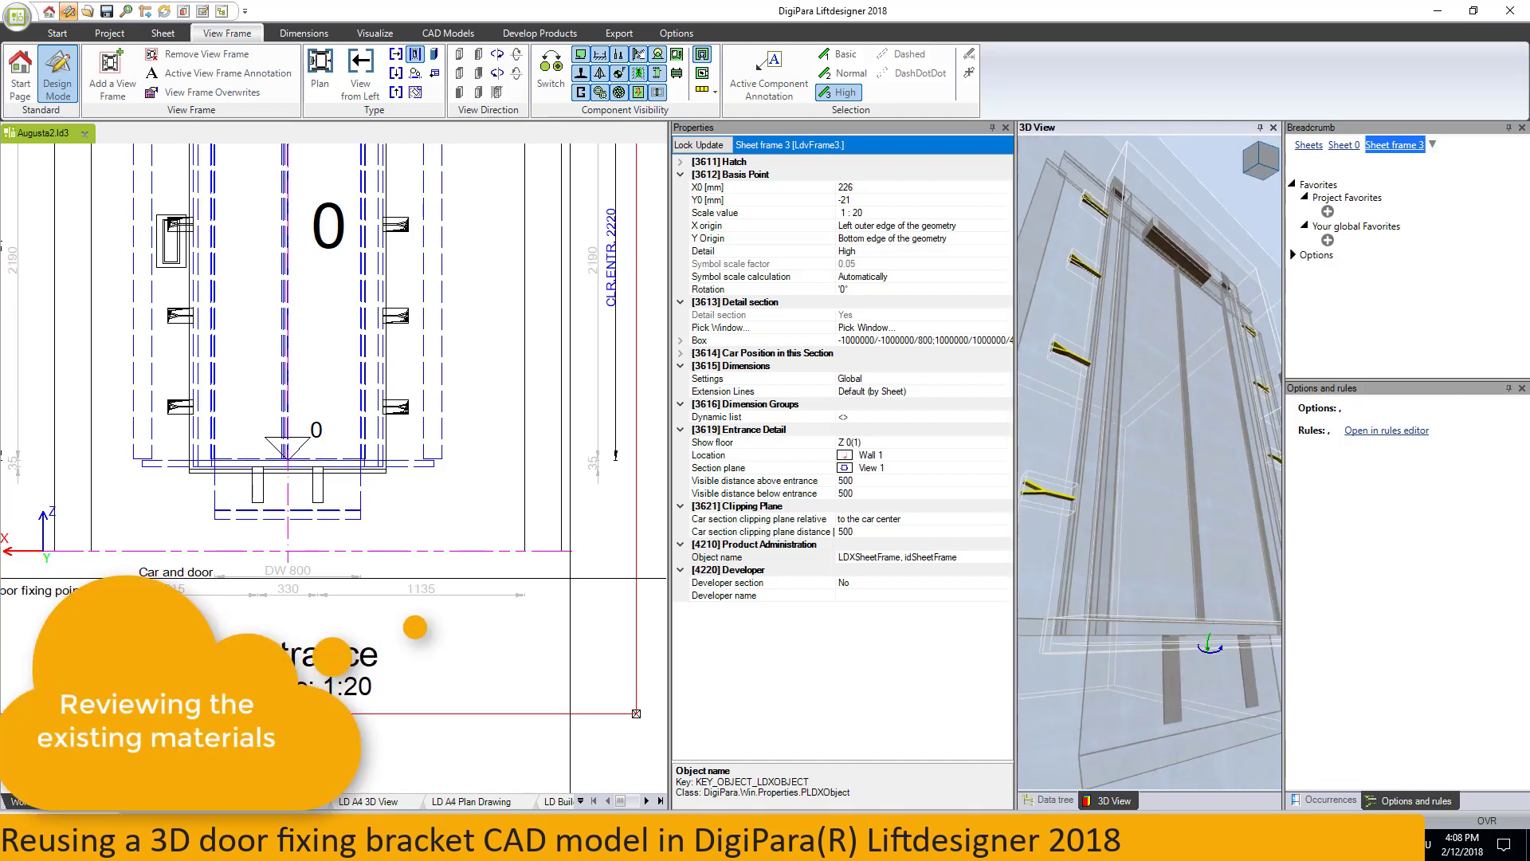
{"action": "scroll", "coordinate": [1210, 646], "scroll_direction": "down", "scroll_amount": 2}
{"action": "scroll", "coordinate": [1210, 647], "scroll_direction": "down", "scroll_amount": 2}
{"action": "scroll", "coordinate": [1211, 646], "scroll_direction": "down", "scroll_amount": 2}
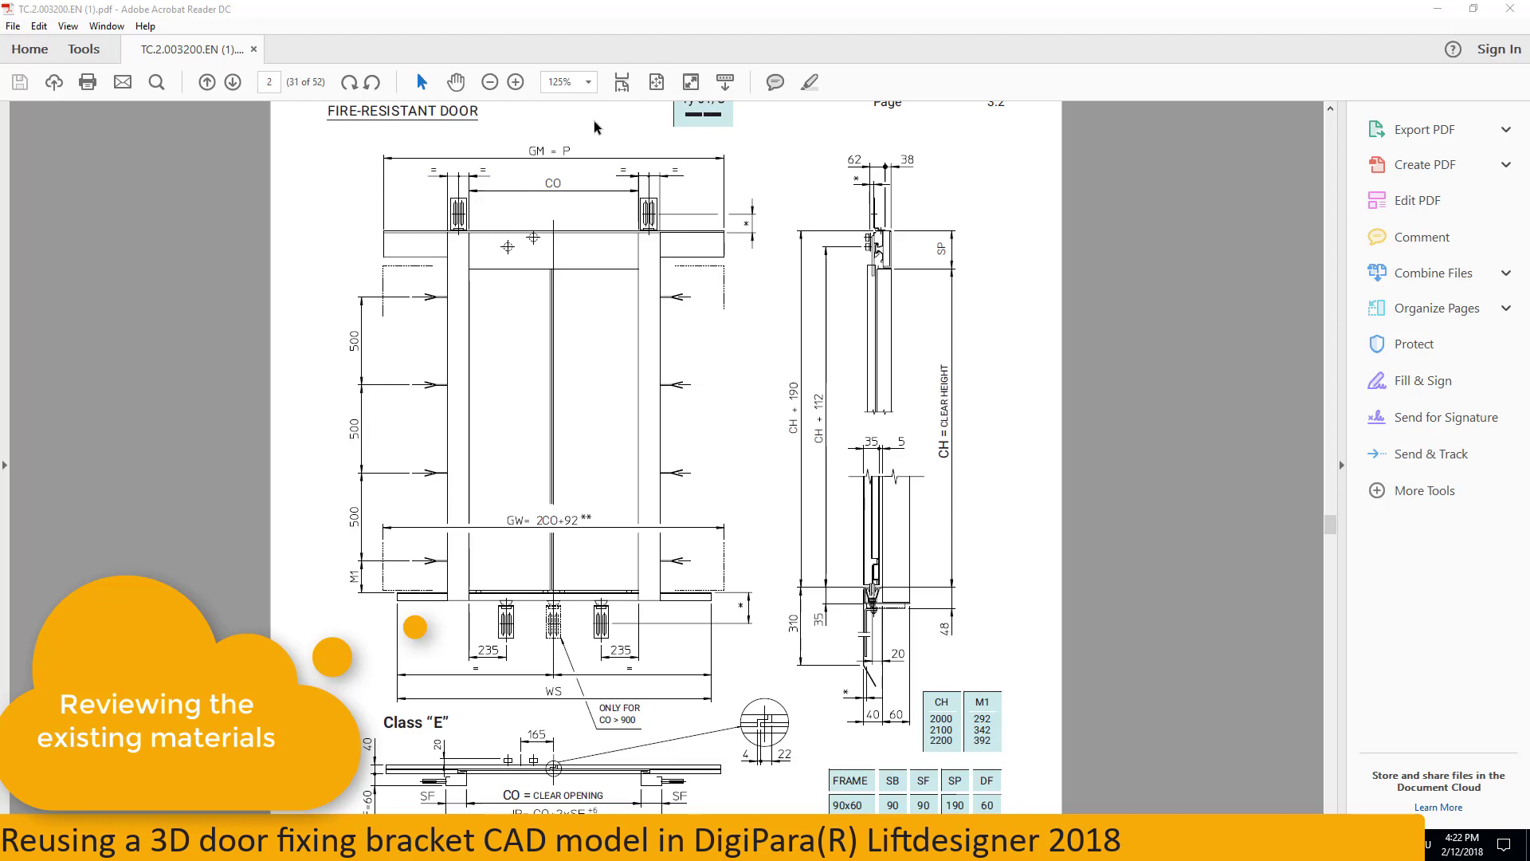
Zoom the fire-resistant door drawing in to 200% to inspect the bottom brackets.
{"action": "left_click", "coordinate": [516, 81]}
{"action": "scroll", "coordinate": [547, 393], "scroll_direction": "down", "scroll_amount": 1}
{"action": "scroll", "coordinate": [554, 550], "scroll_direction": "up", "scroll_amount": 1, "text": "ctrl"}
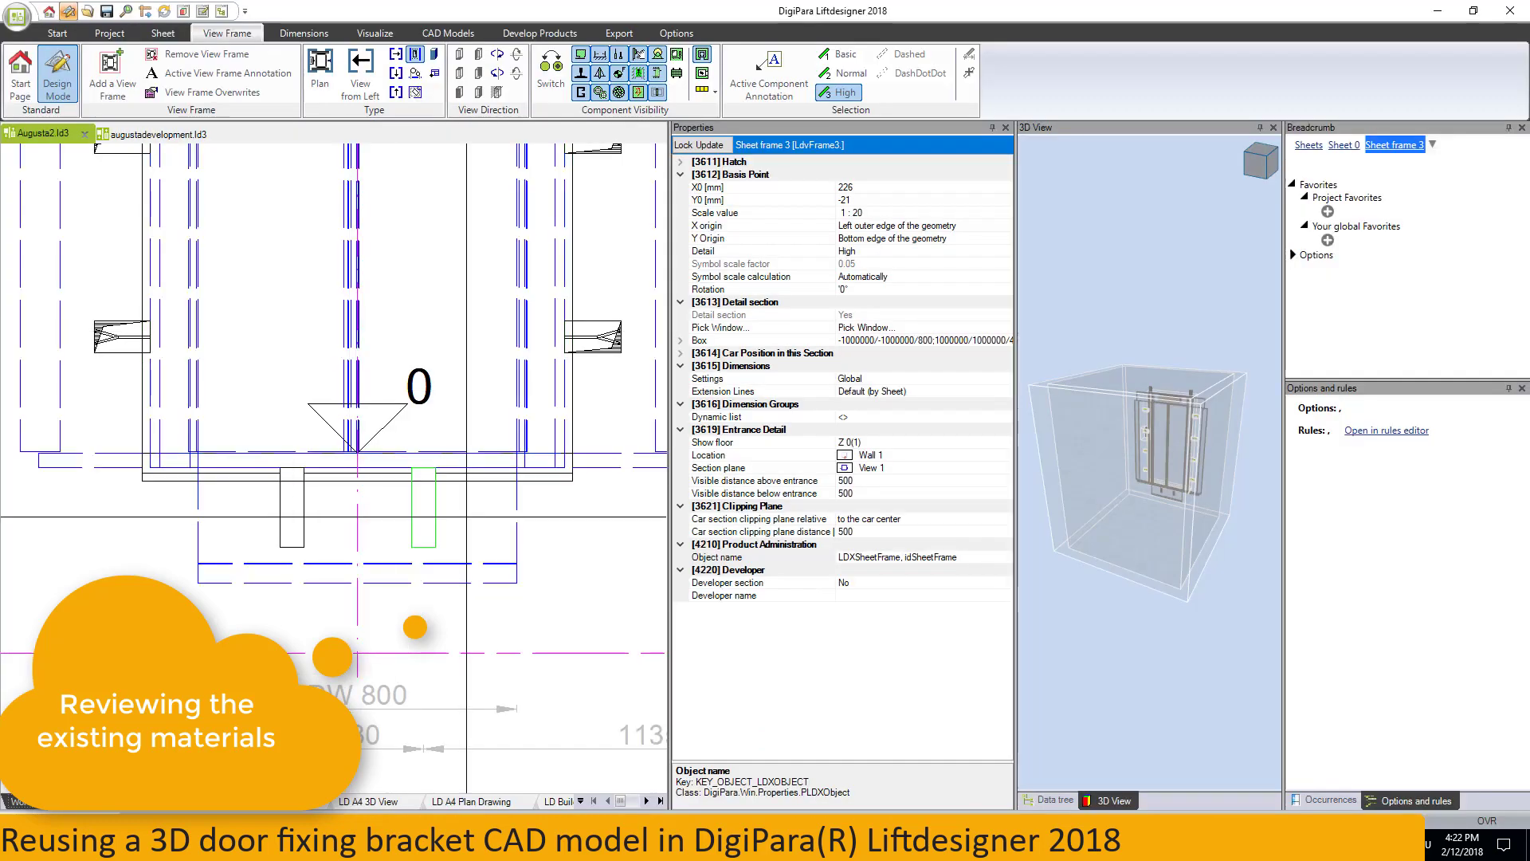
Select the bottom door fixing point below the entrance to show its properties.
{"action": "left_click", "coordinate": [423, 502]}
{"action": "scroll", "coordinate": [1178, 501], "scroll_direction": "up", "scroll_amount": 2}
{"action": "scroll", "coordinate": [1177, 500], "scroll_direction": "up", "scroll_amount": 2}
{"action": "scroll", "coordinate": [1178, 500], "scroll_direction": "up", "scroll_amount": 2}
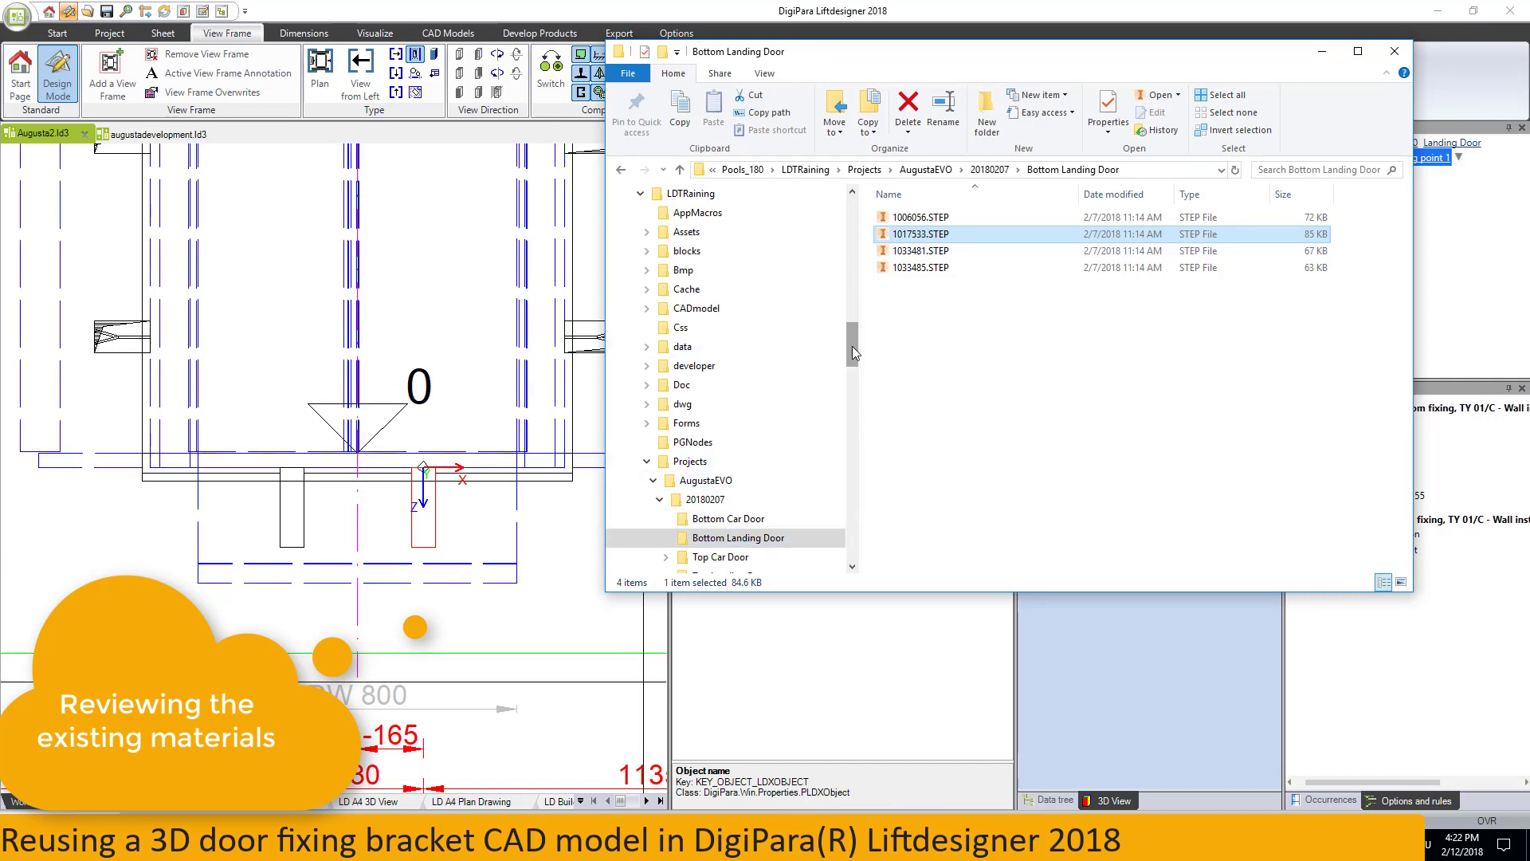
{"action": "scroll", "coordinate": [778, 478], "scroll_direction": "down", "scroll_amount": 2}
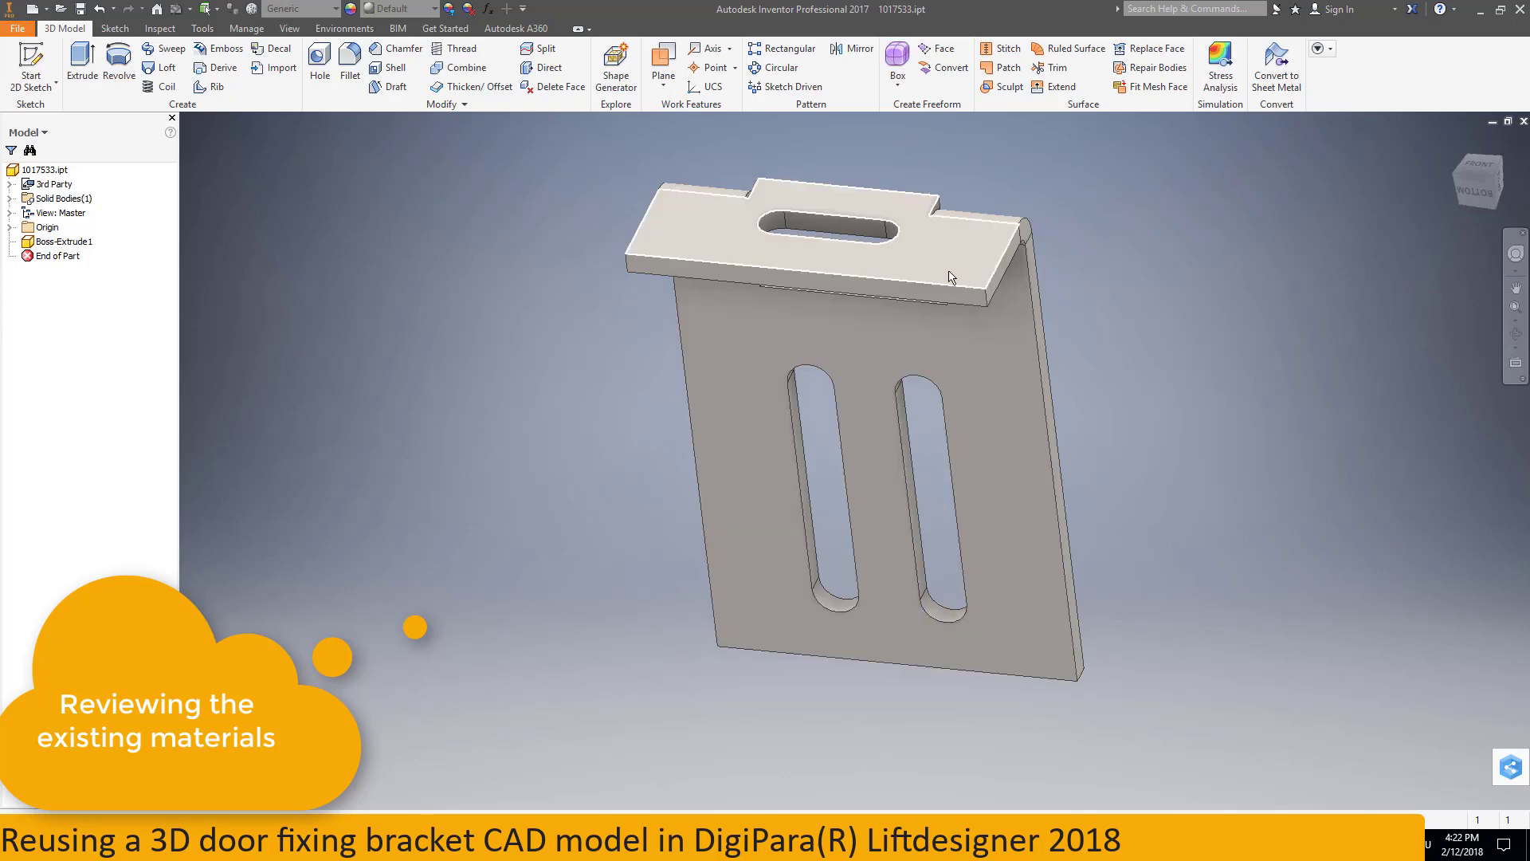
Orbit the 1017533 bracket, minimize Inventor and File Explorer, and select door fixing point 1.
{"action": "middle_click_drag", "start_coordinate": [853, 459], "coordinate": [854, 462], "text": "shift"}
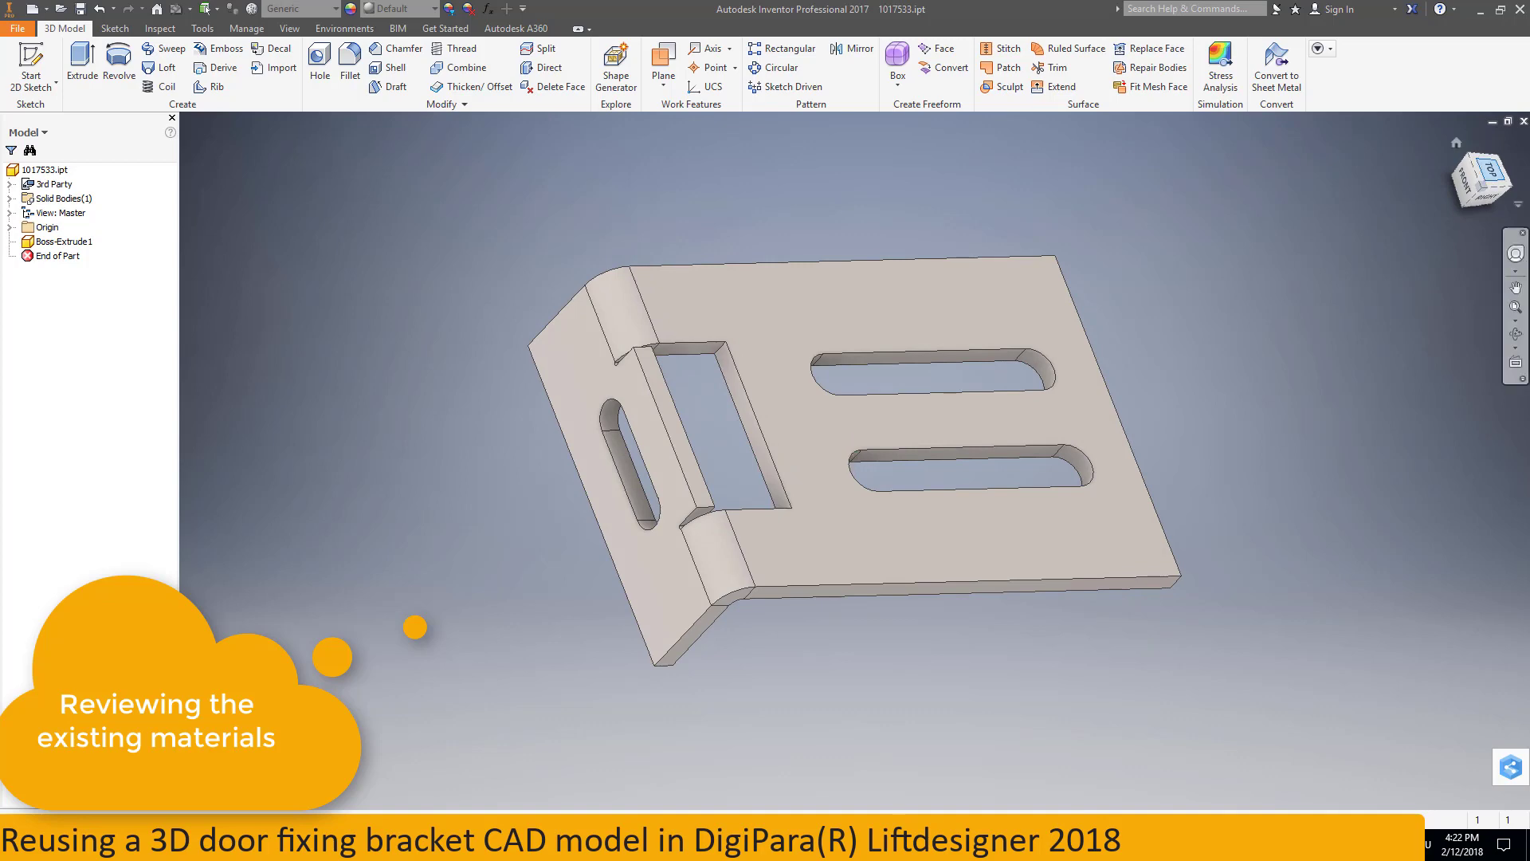
{"action": "left_click", "coordinate": [1480, 10]}
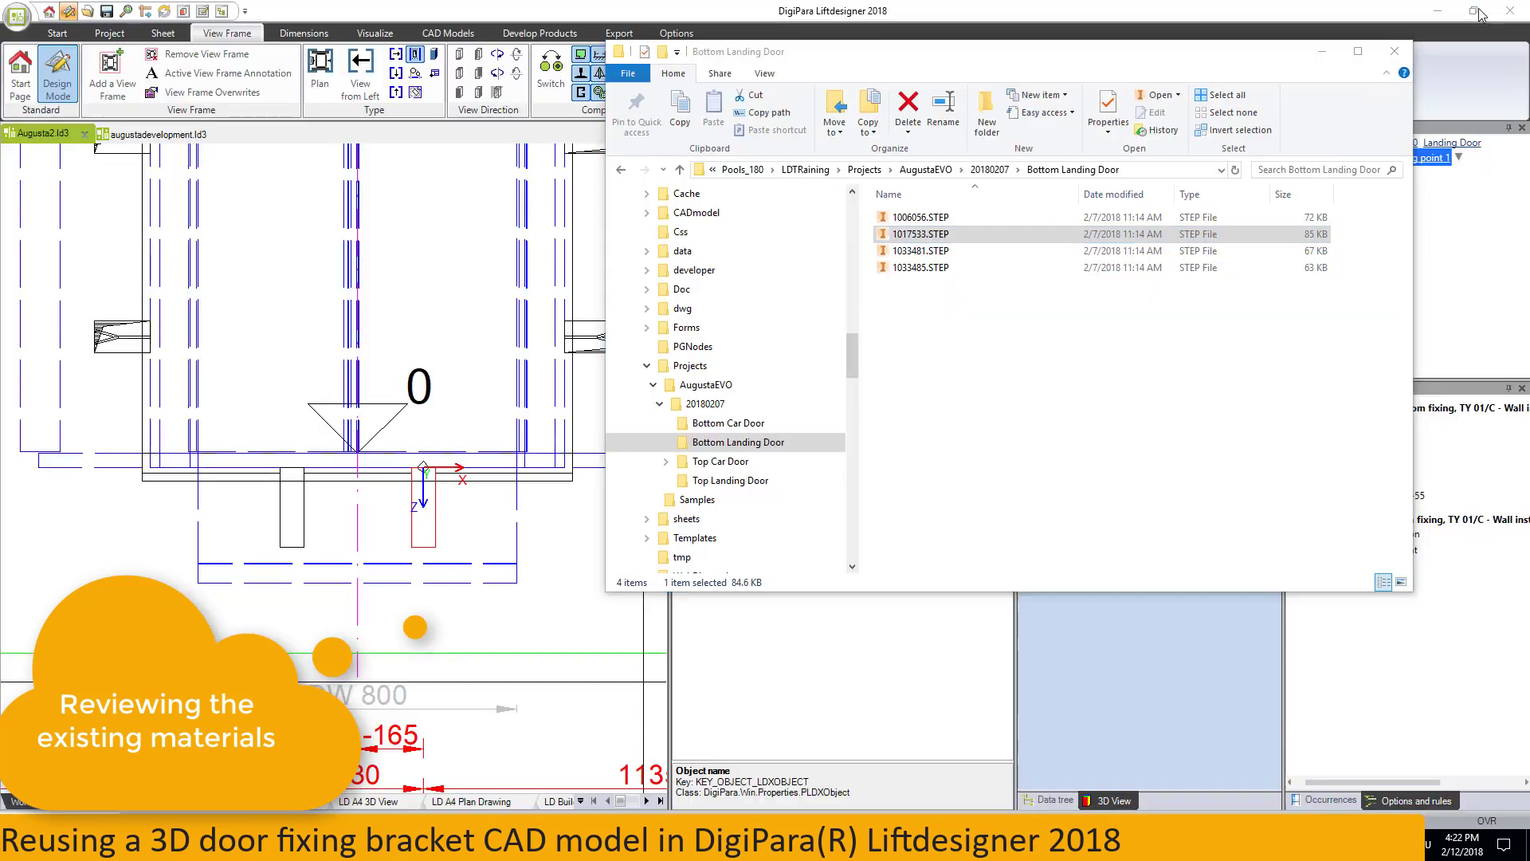
{"action": "left_click", "coordinate": [1321, 51]}
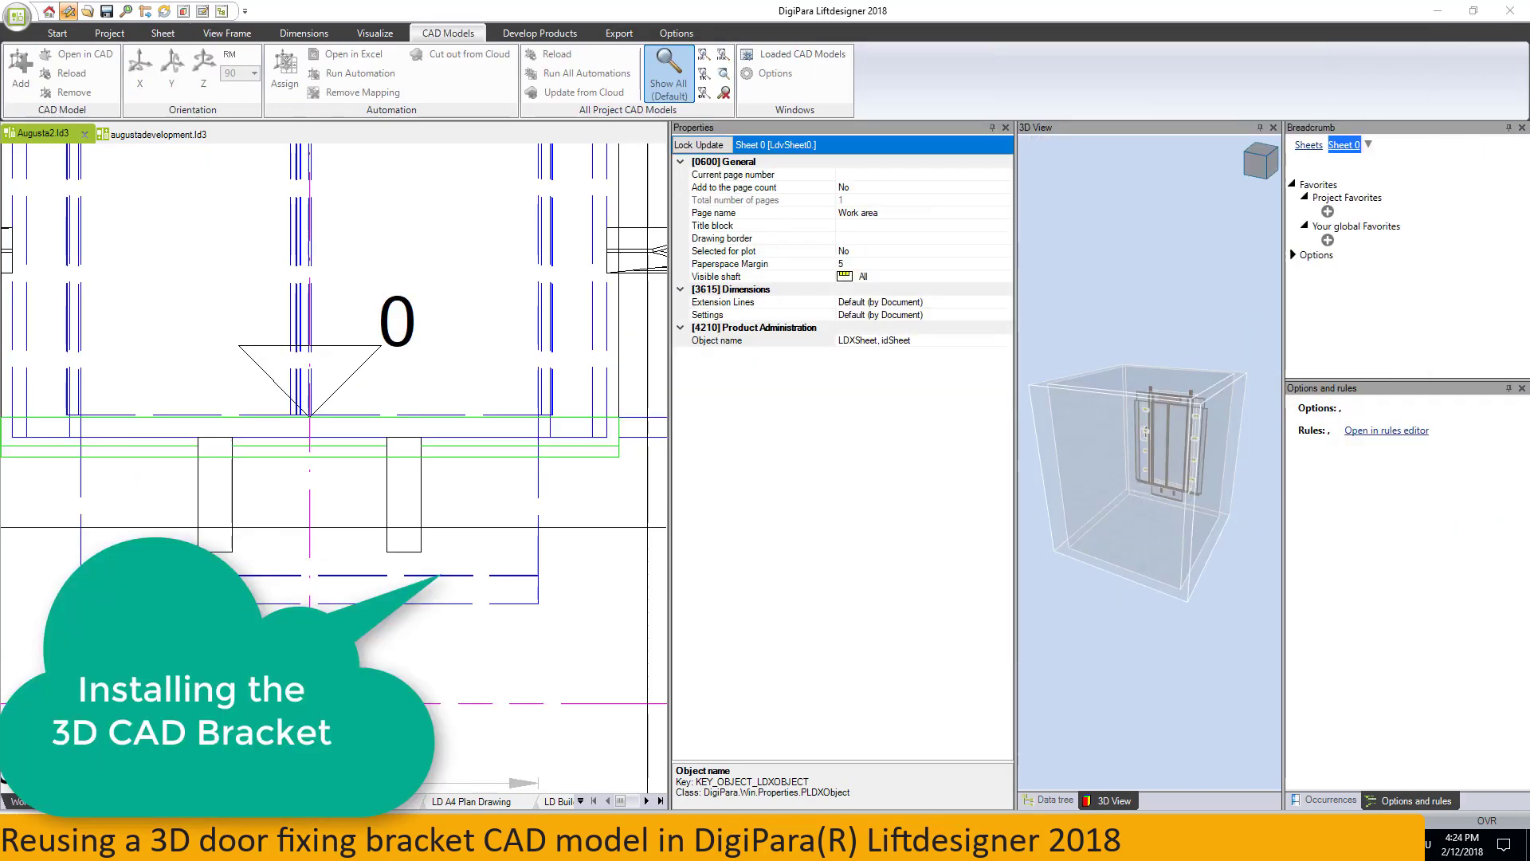
{"action": "left_click", "coordinate": [404, 478]}
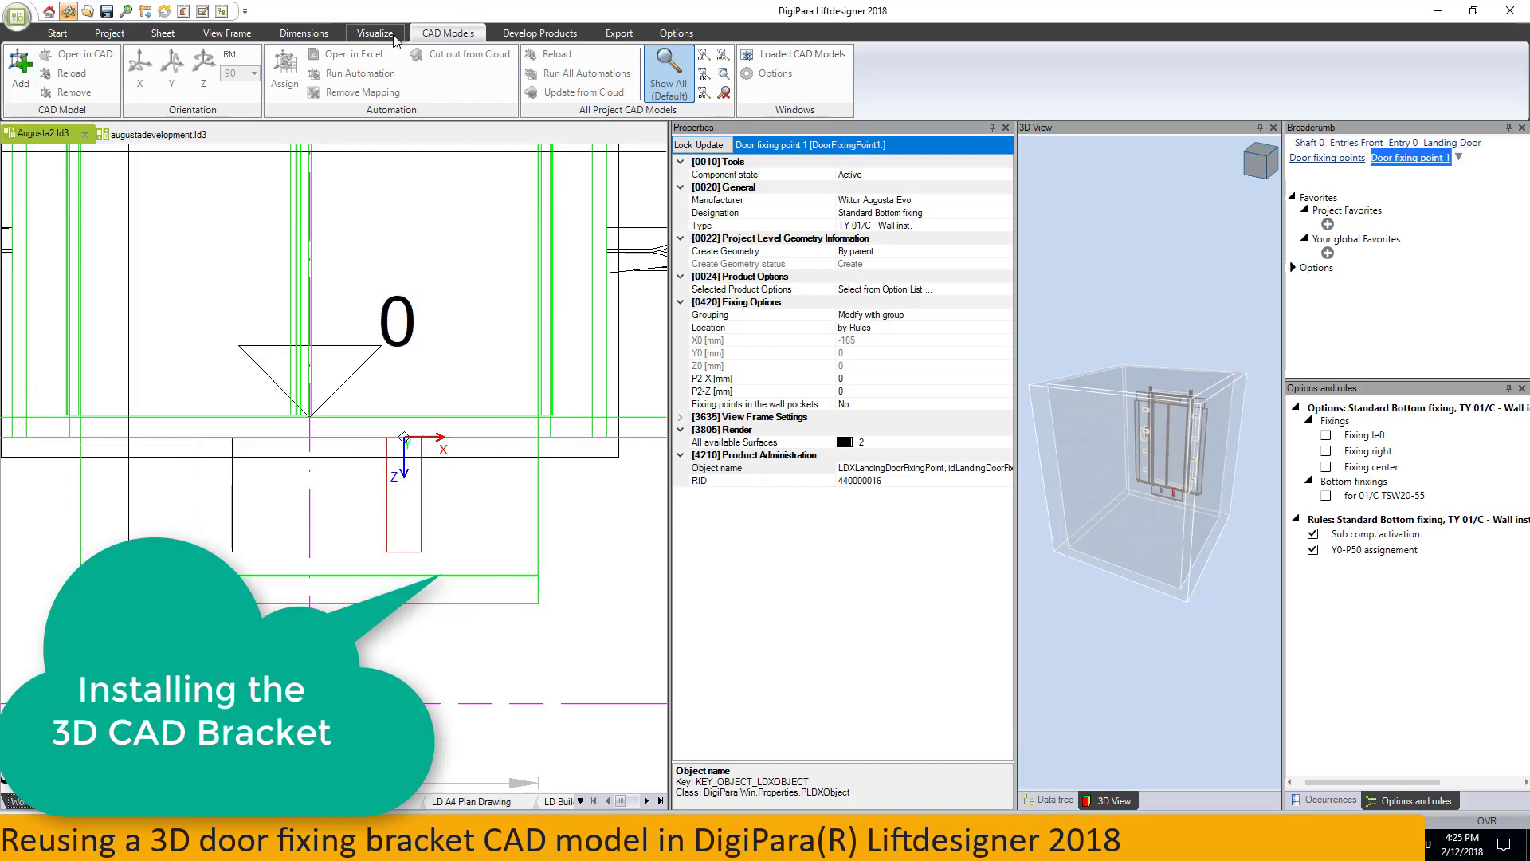
Open door fixing point 1 with Develop This Product, inspecting its Profile 6 bracket.
{"action": "left_click", "coordinate": [501, 40]}
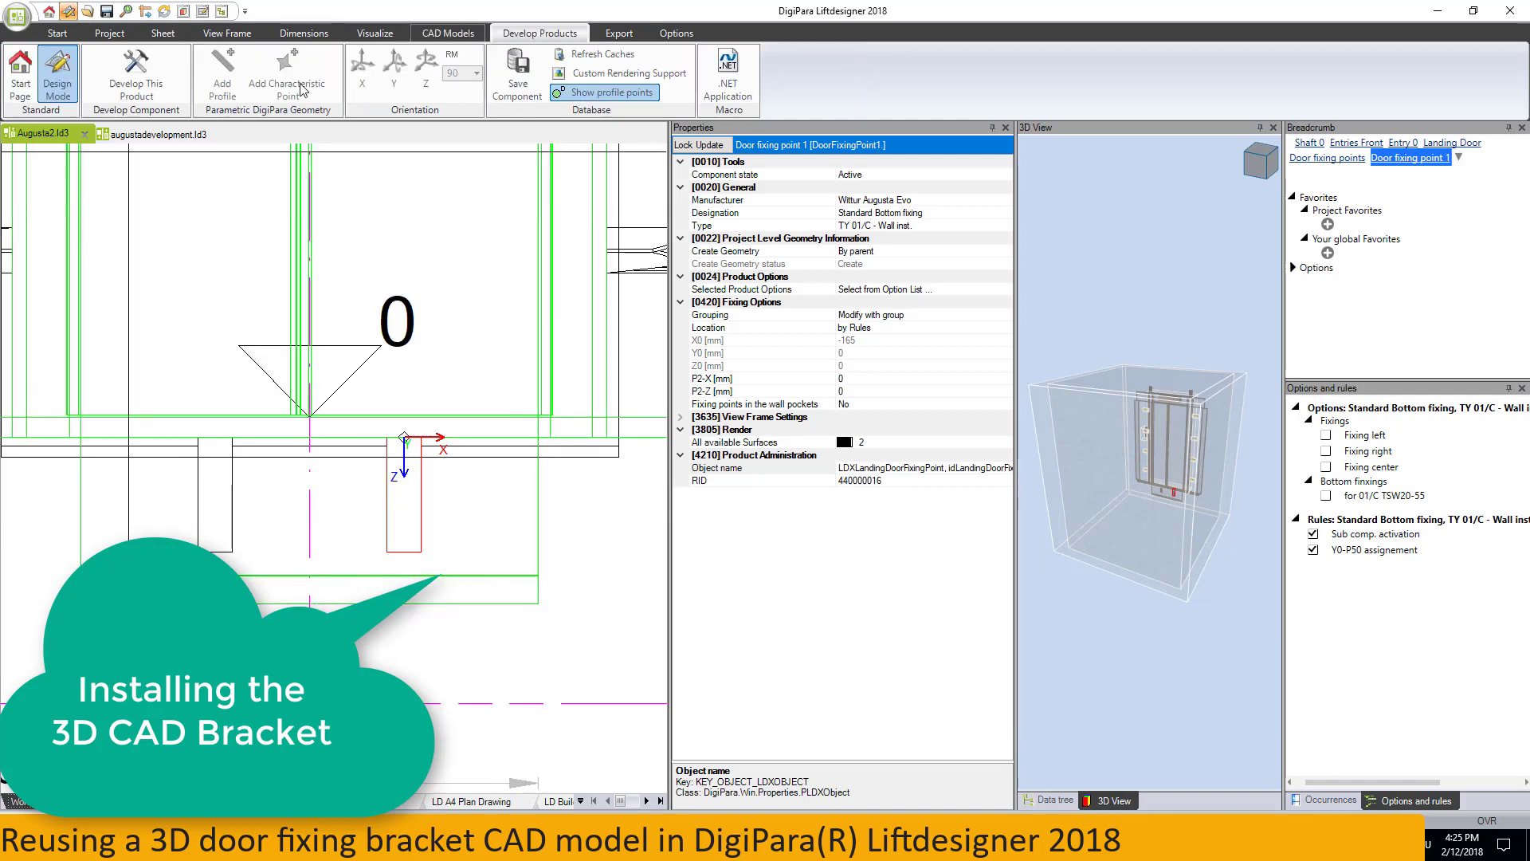
{"action": "left_click", "coordinate": [135, 72]}
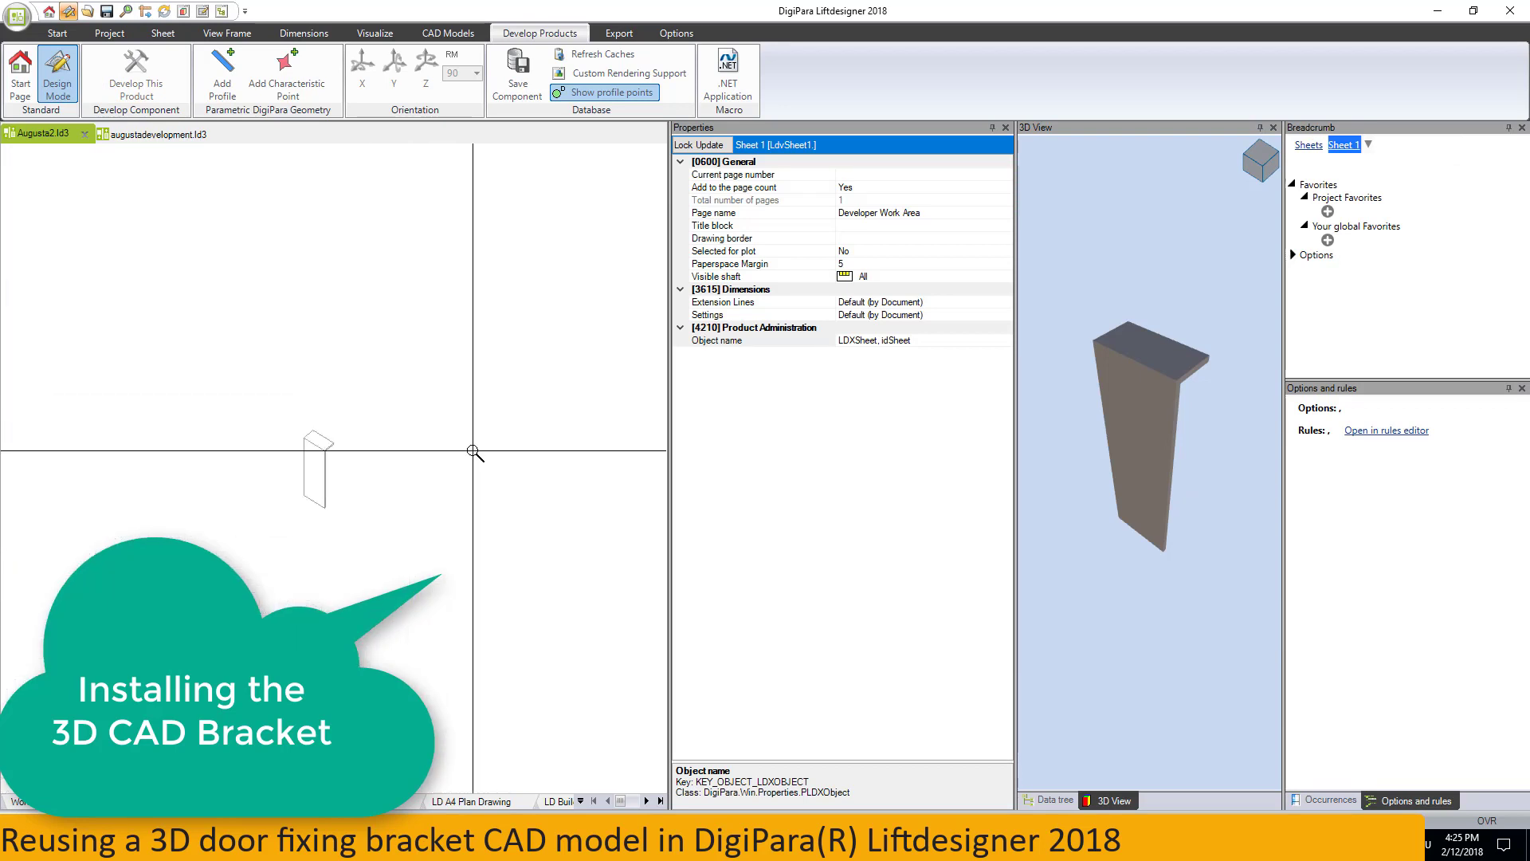
{"action": "left_click", "coordinate": [421, 446]}
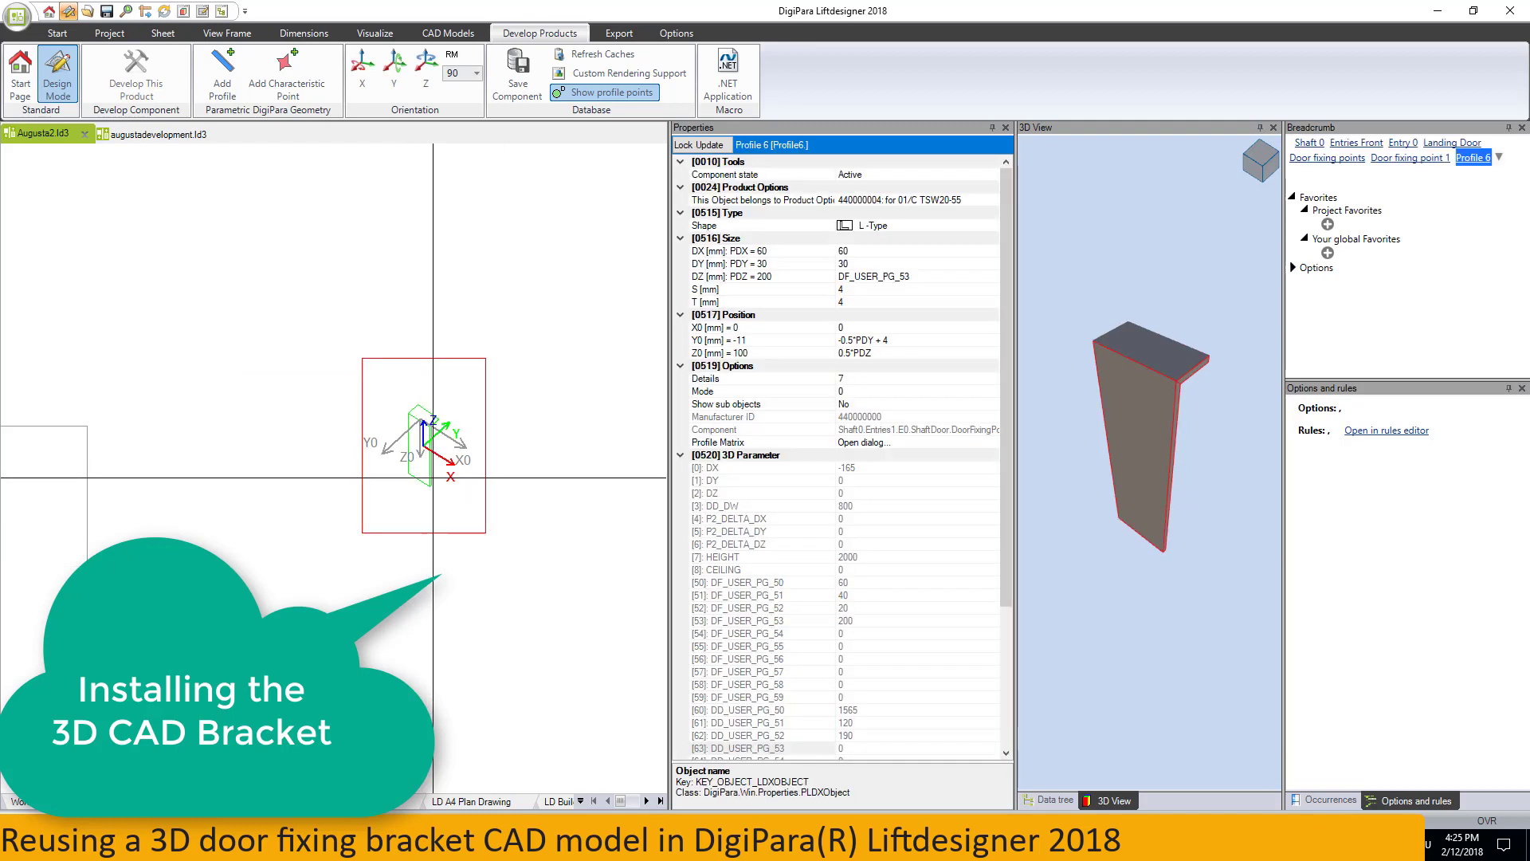
{"action": "left_click", "coordinate": [1399, 160]}
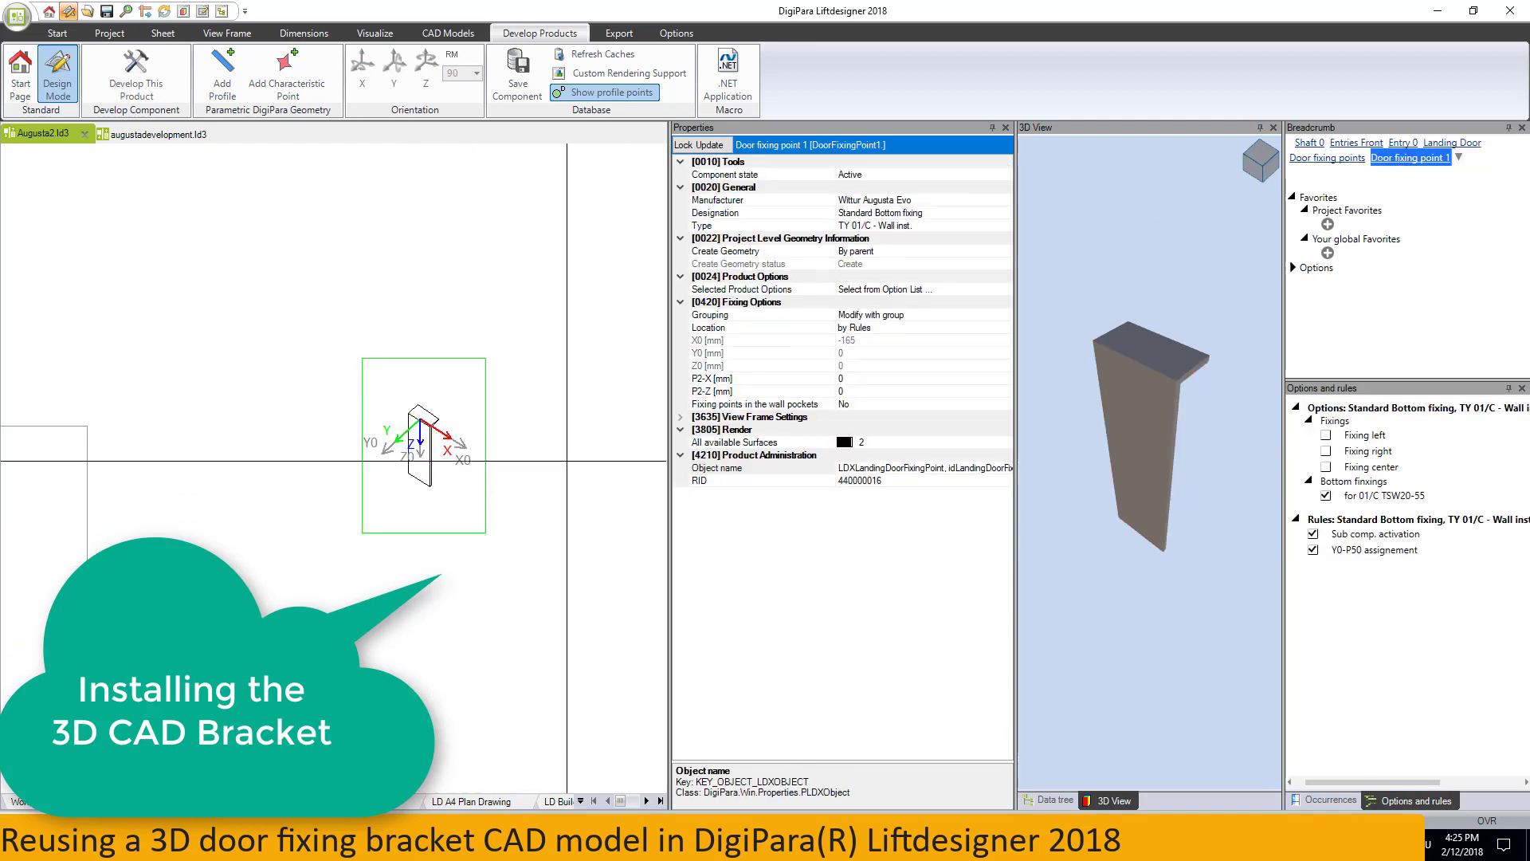
{"action": "left_click", "coordinate": [451, 33]}
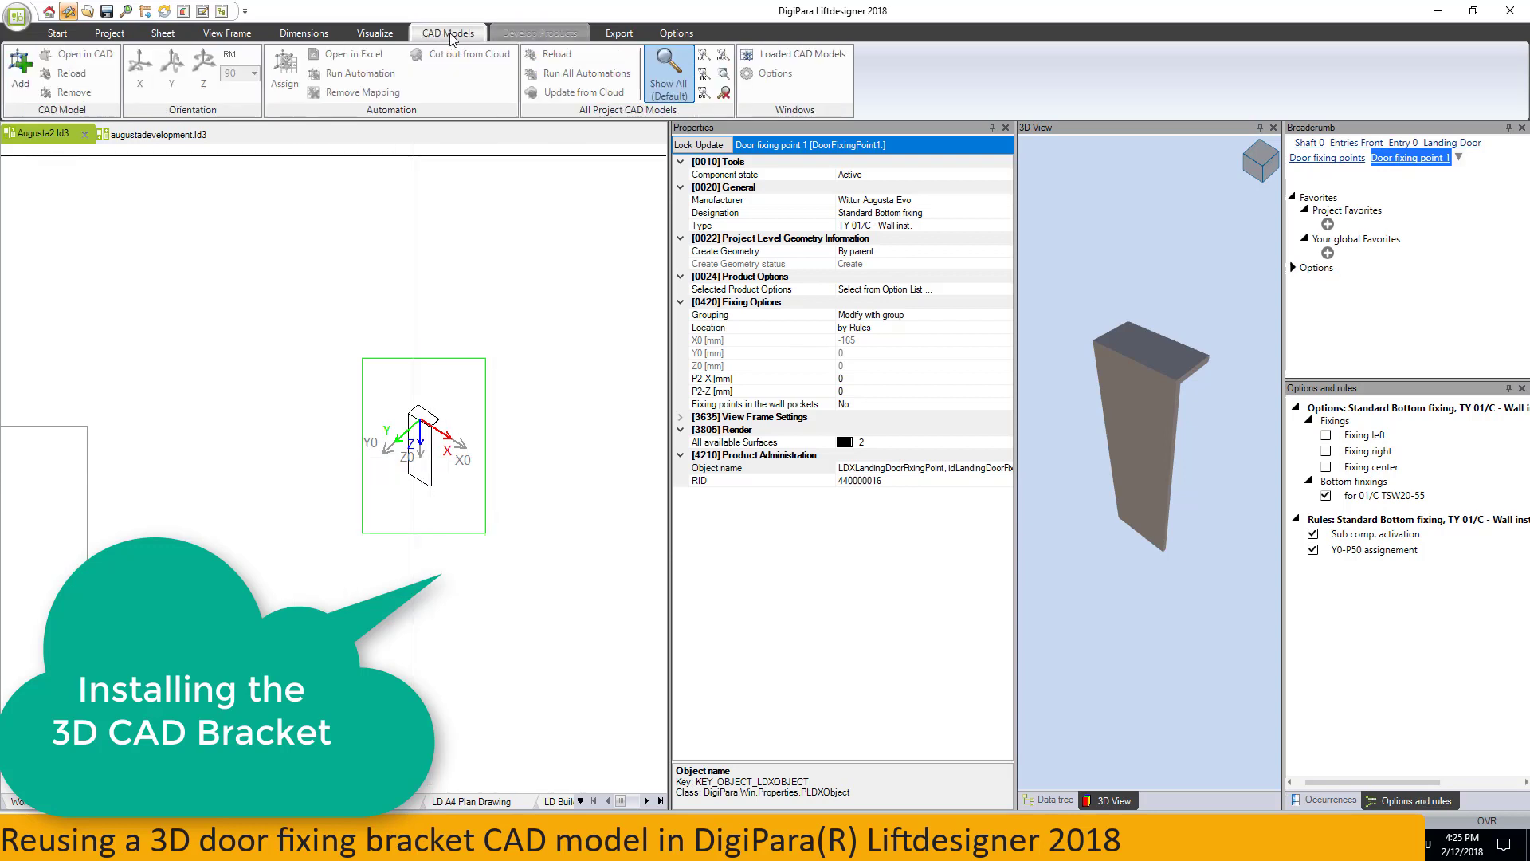
Insert 1017533.STEP from the Bottom Landing Door folder as a CAD file in Door Fixings.
{"action": "left_click", "coordinate": [19, 66]}
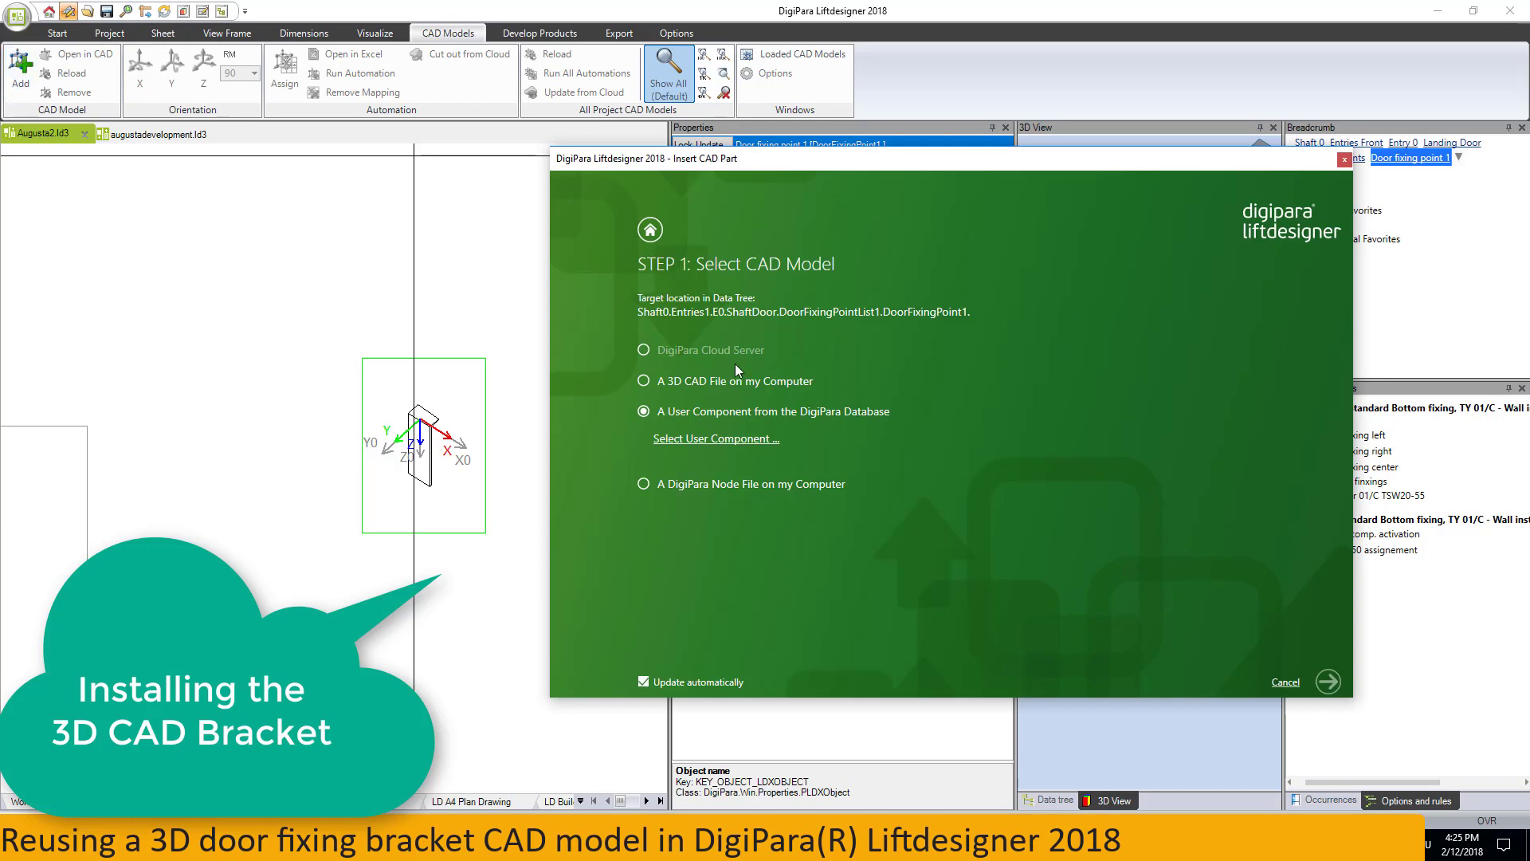
{"action": "left_click", "coordinate": [716, 382]}
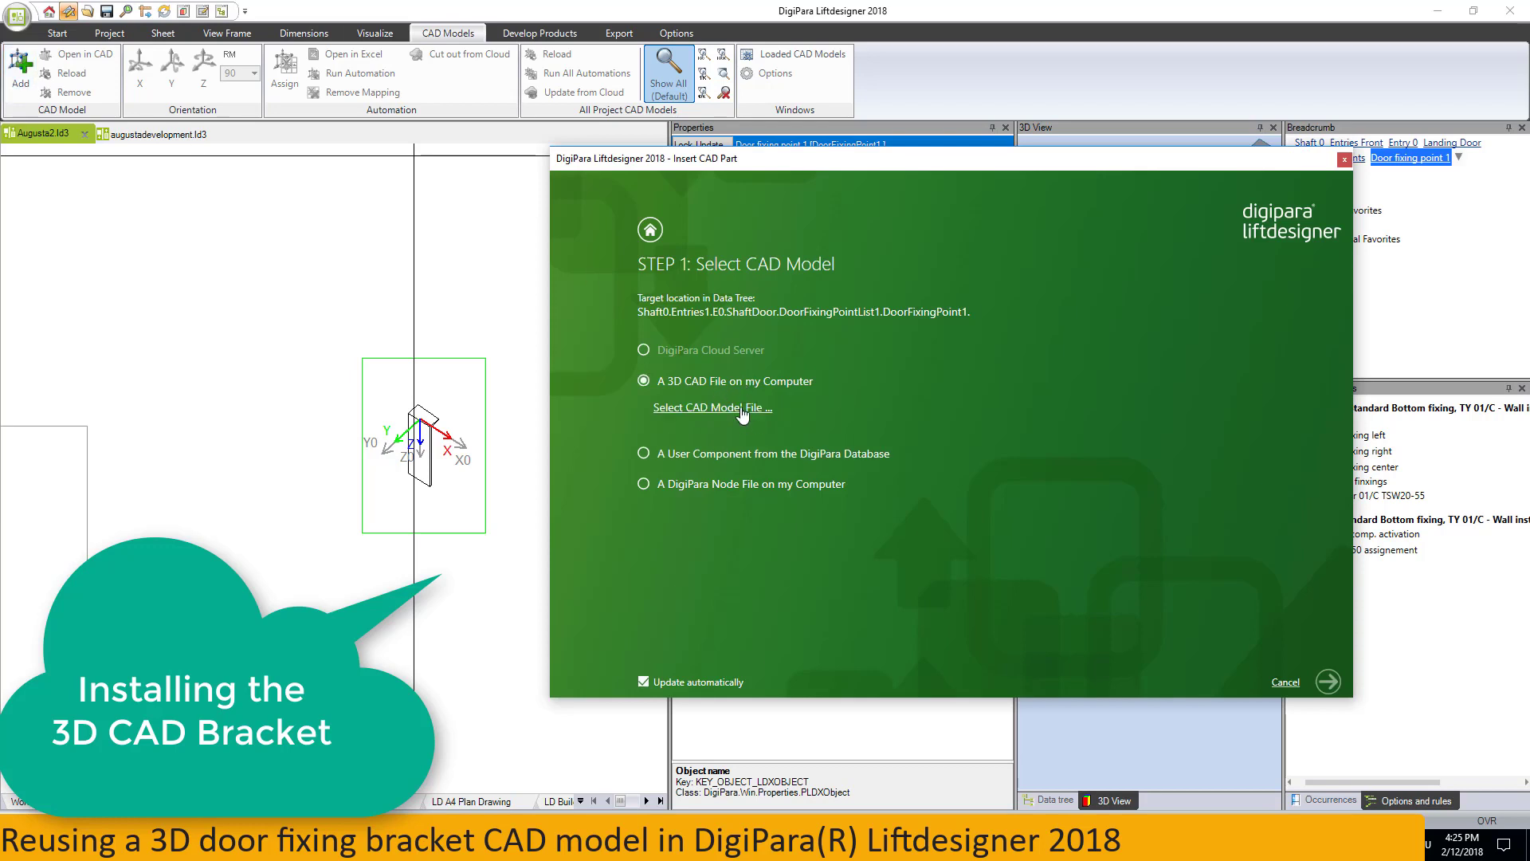
{"action": "left_click", "coordinate": [743, 410]}
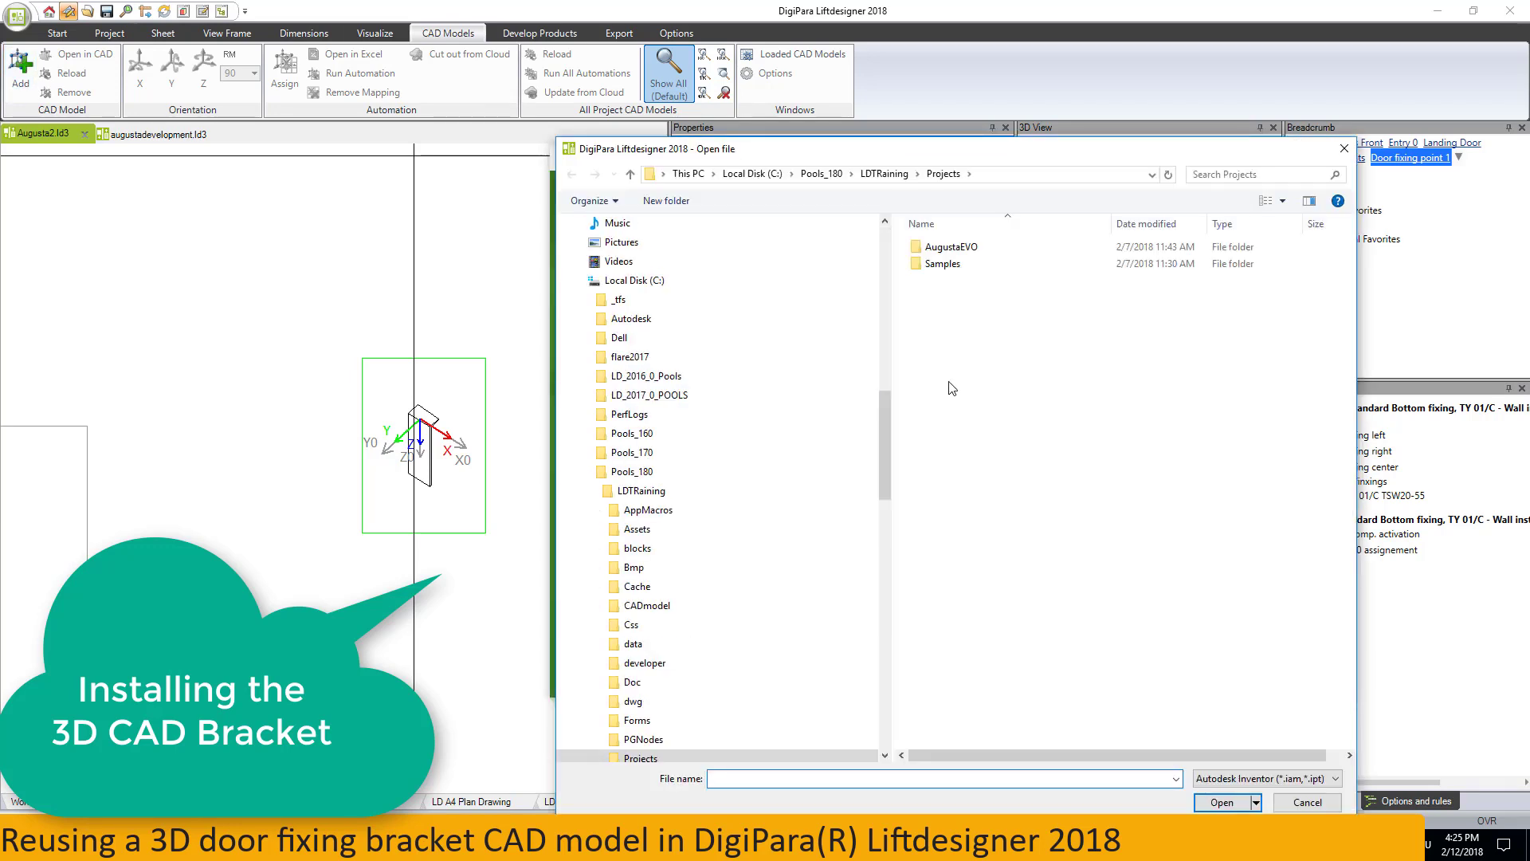
{"action": "double_click", "coordinate": [944, 249]}
{"action": "double_click", "coordinate": [946, 248]}
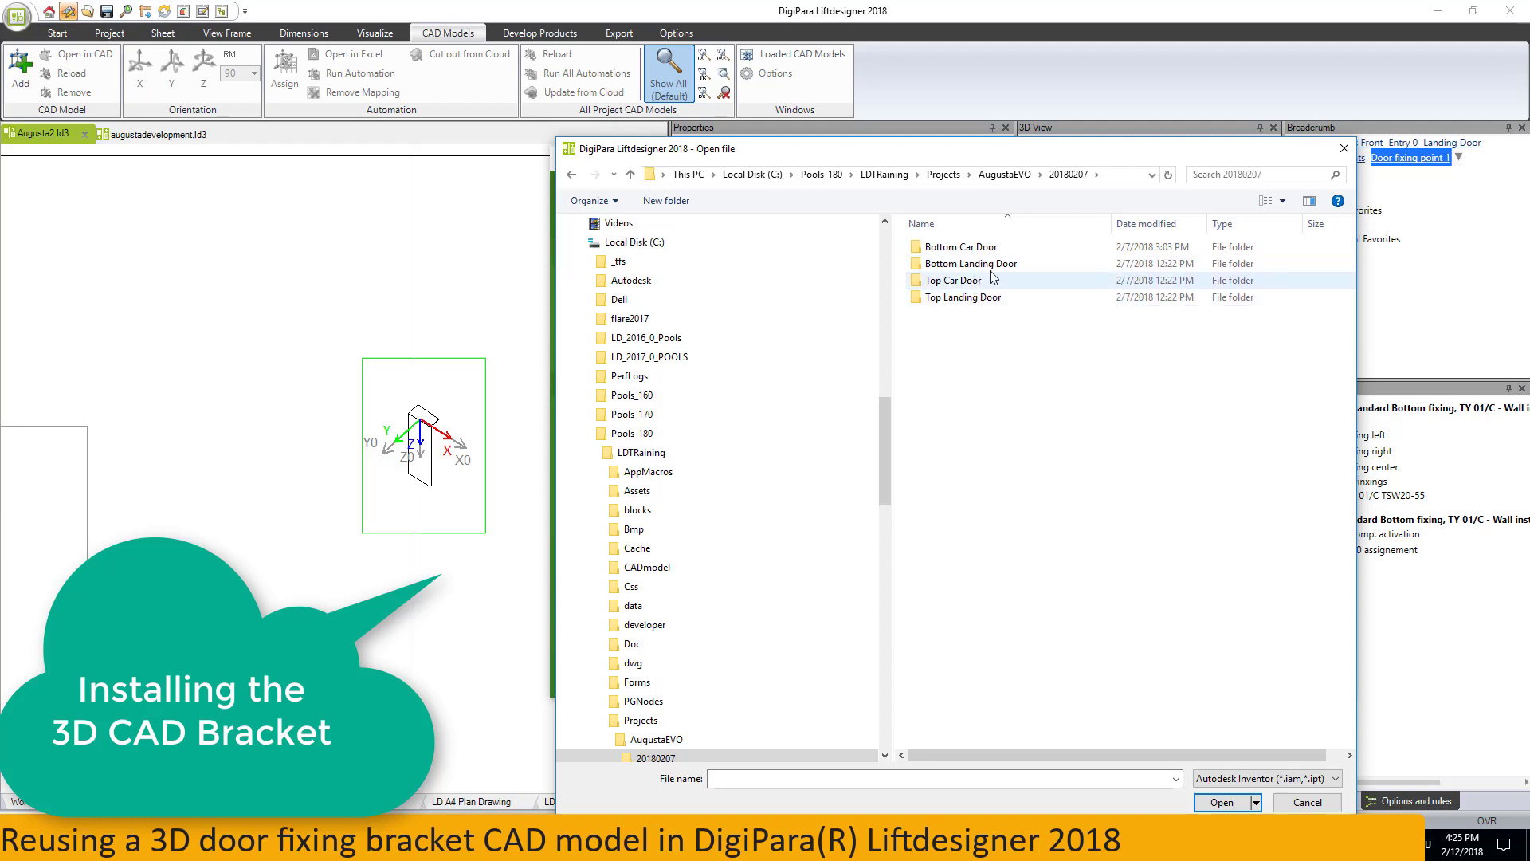
{"action": "double_click", "coordinate": [969, 263]}
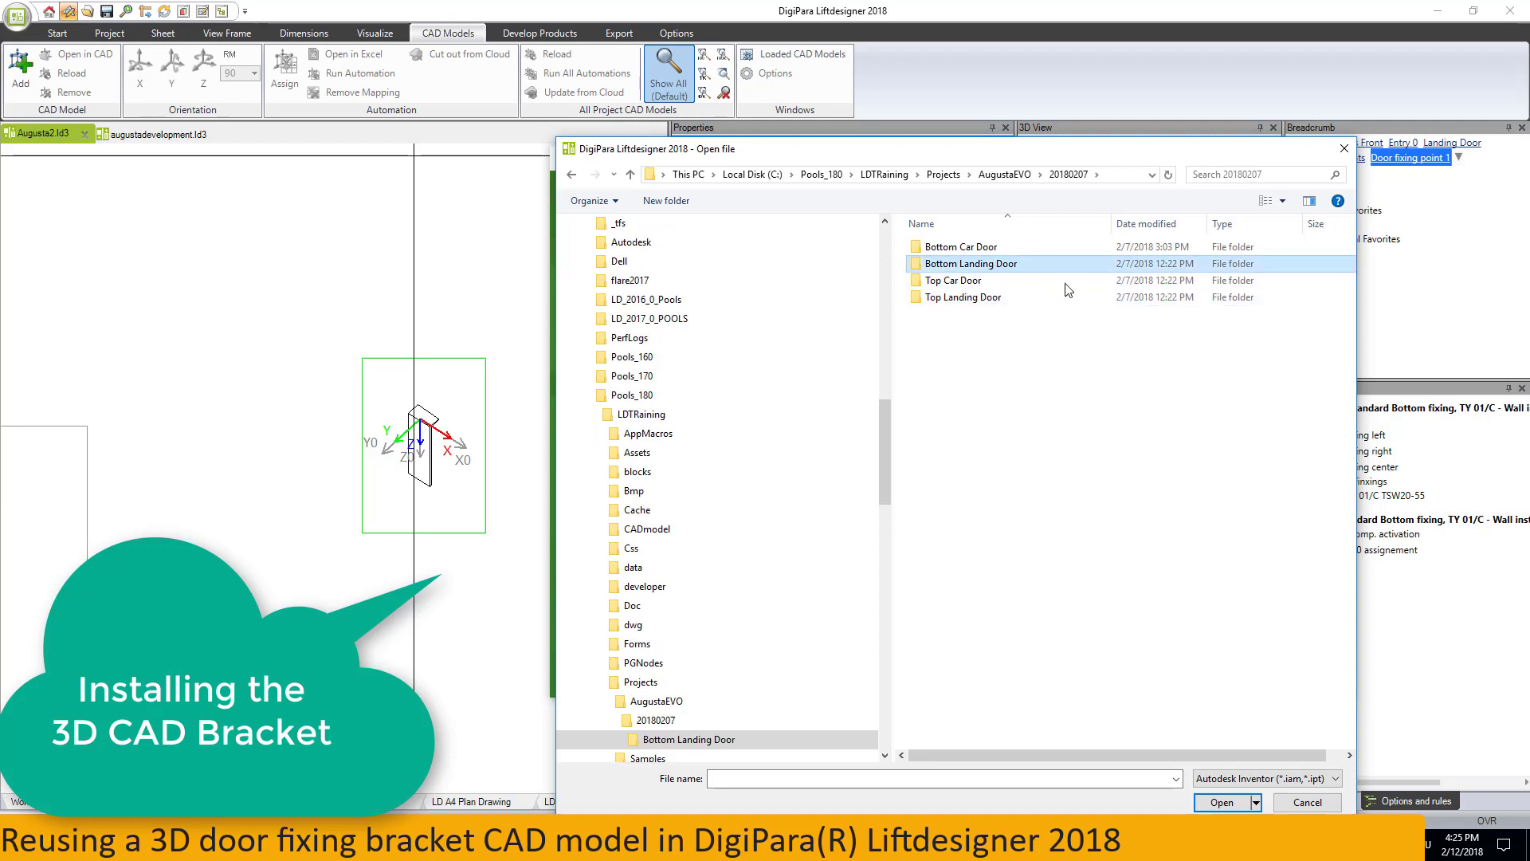
{"action": "left_click", "coordinate": [1292, 779]}
{"action": "left_click", "coordinate": [1255, 831]}
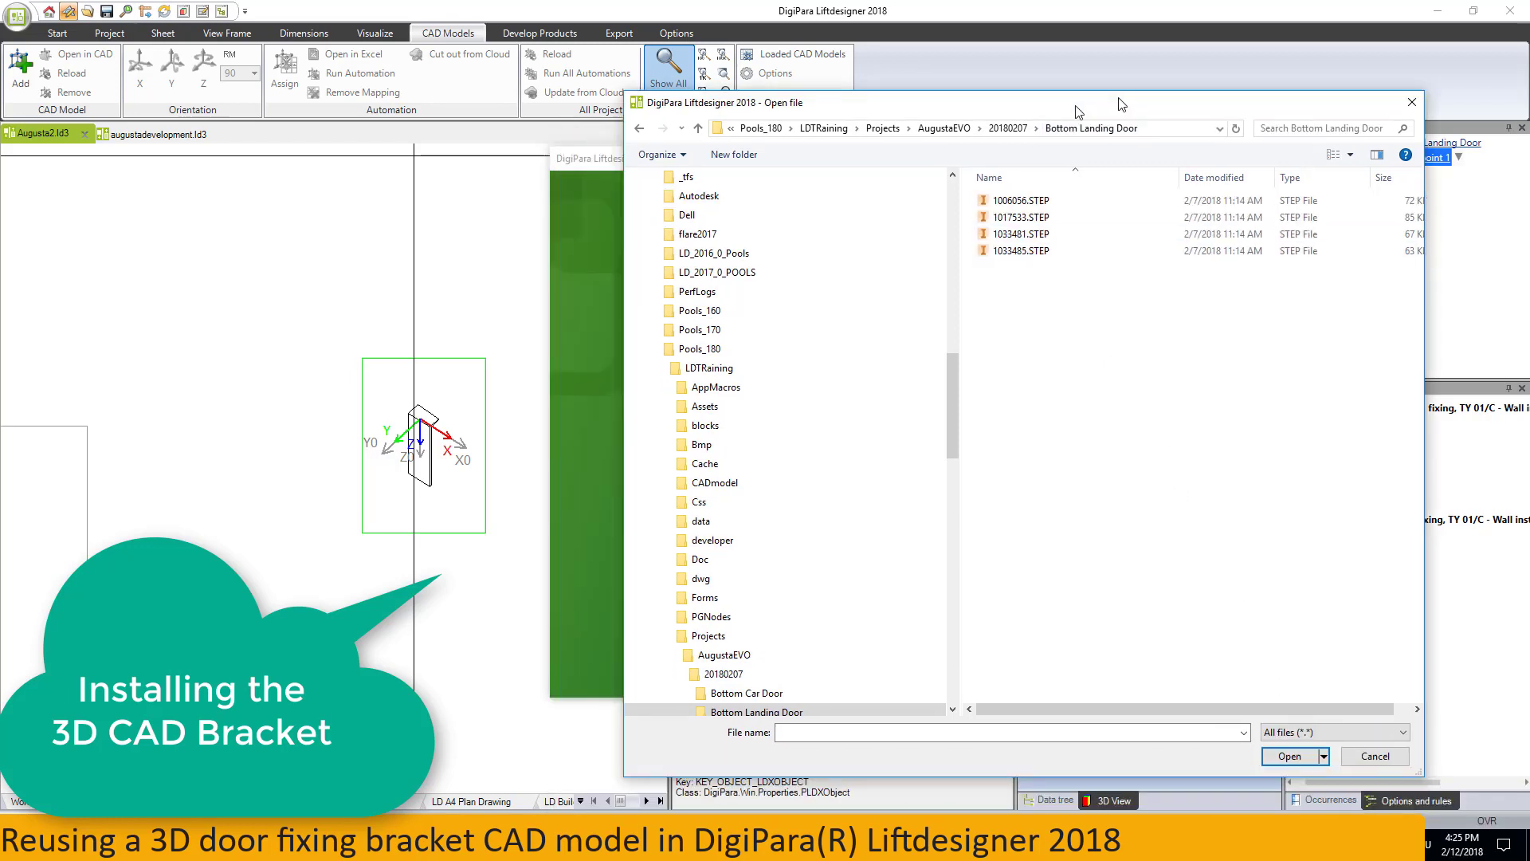
{"action": "left_click_drag", "start_coordinate": [1007, 155], "coordinate": [1078, 110]}
{"action": "left_click", "coordinate": [1022, 215]}
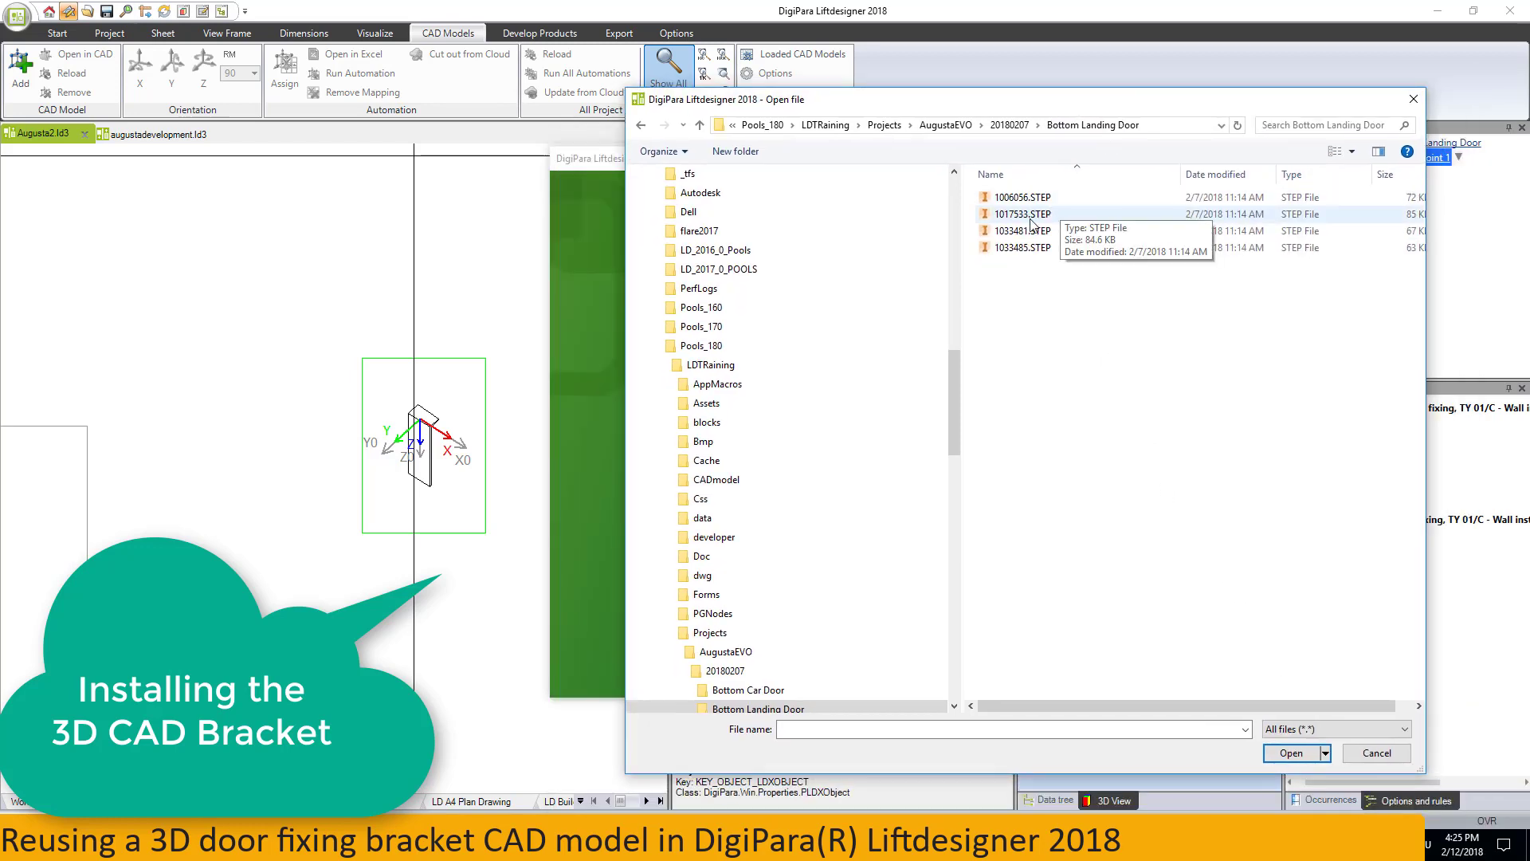
{"action": "left_click", "coordinate": [1292, 753]}
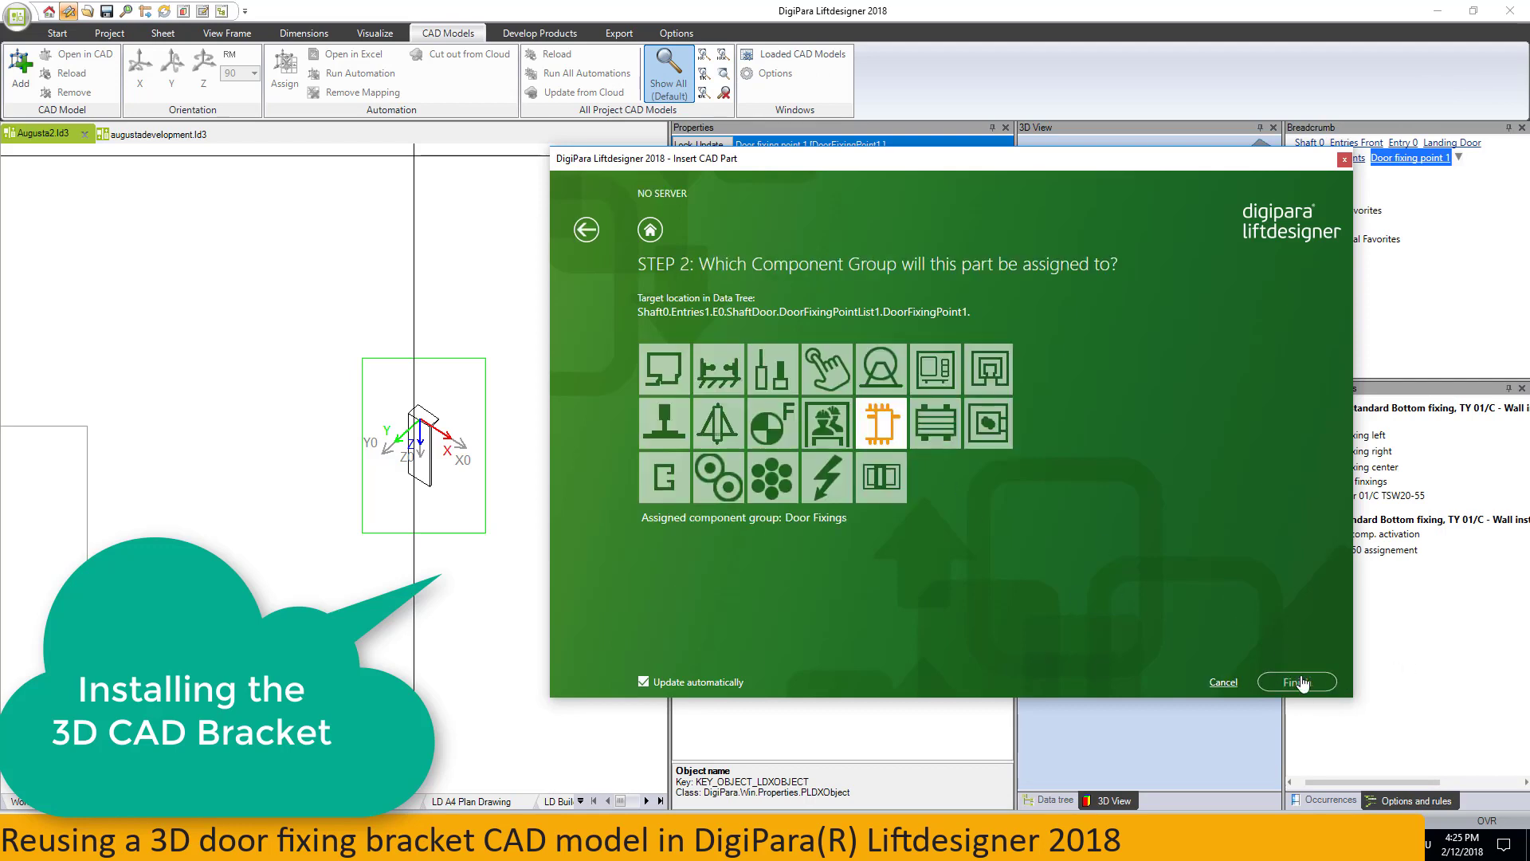
Finish inserting the bracket part and select the whole 1017533 model.
{"action": "left_click", "coordinate": [1294, 683]}
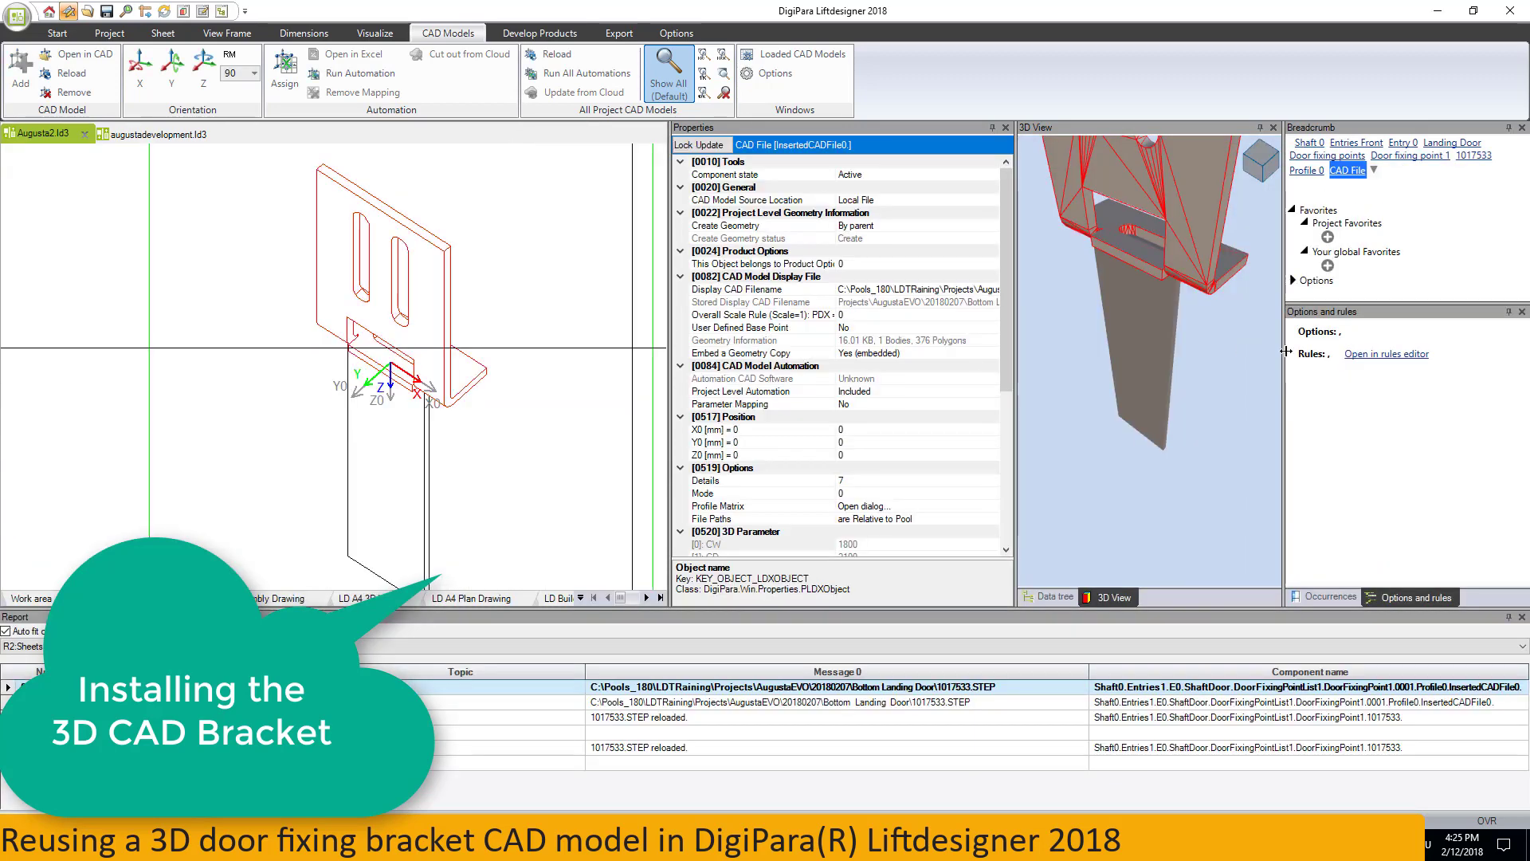
{"action": "scroll", "coordinate": [1194, 449], "scroll_direction": "up", "scroll_amount": 3}
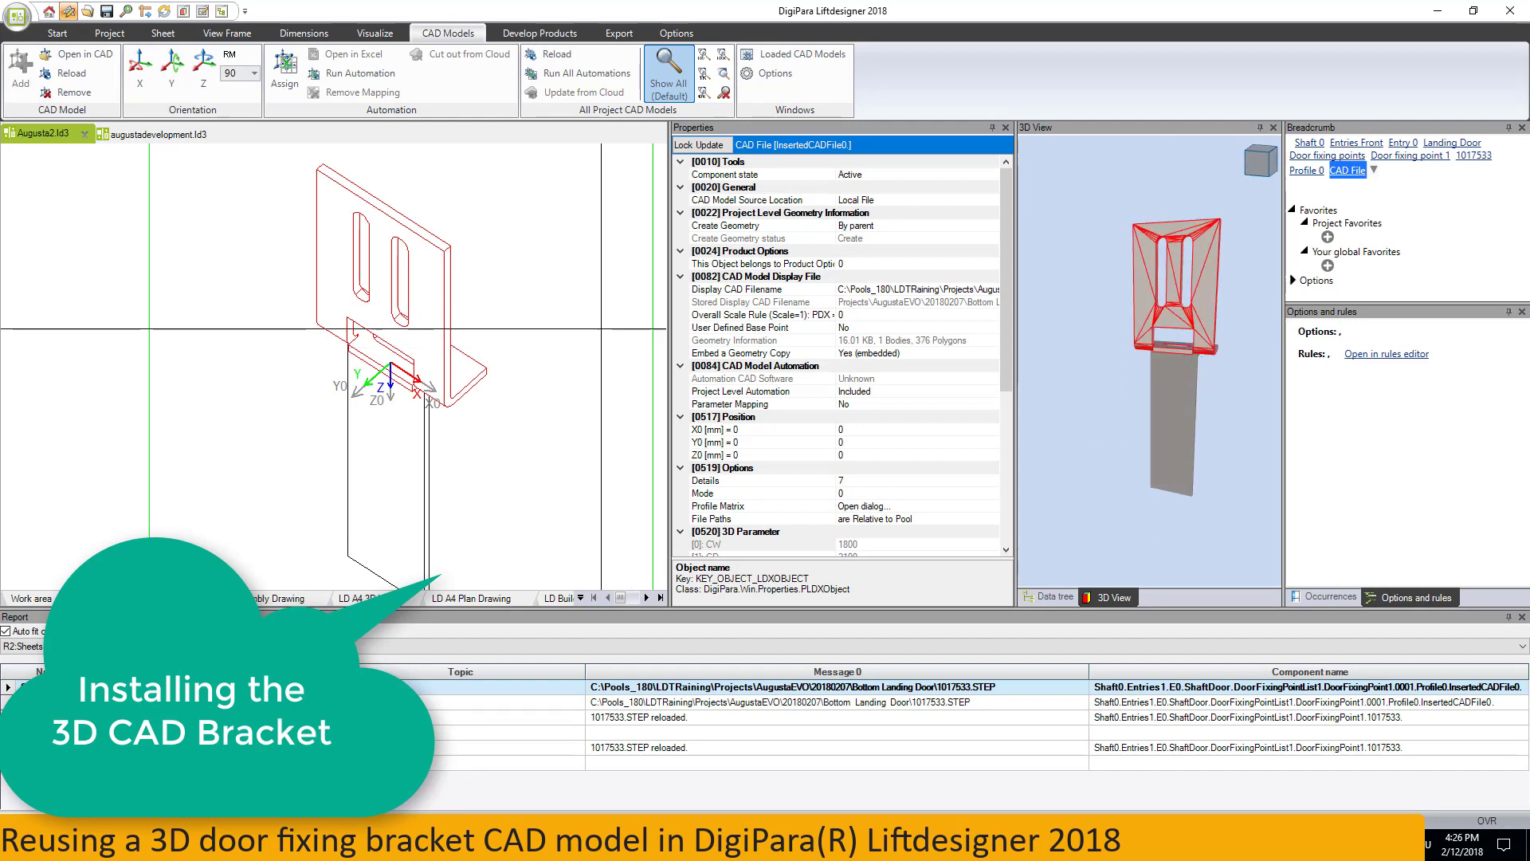
{"action": "middle_click_drag", "start_coordinate": [466, 436], "coordinate": [493, 407]}
{"action": "scroll", "coordinate": [493, 407], "scroll_direction": "up", "scroll_amount": 1}
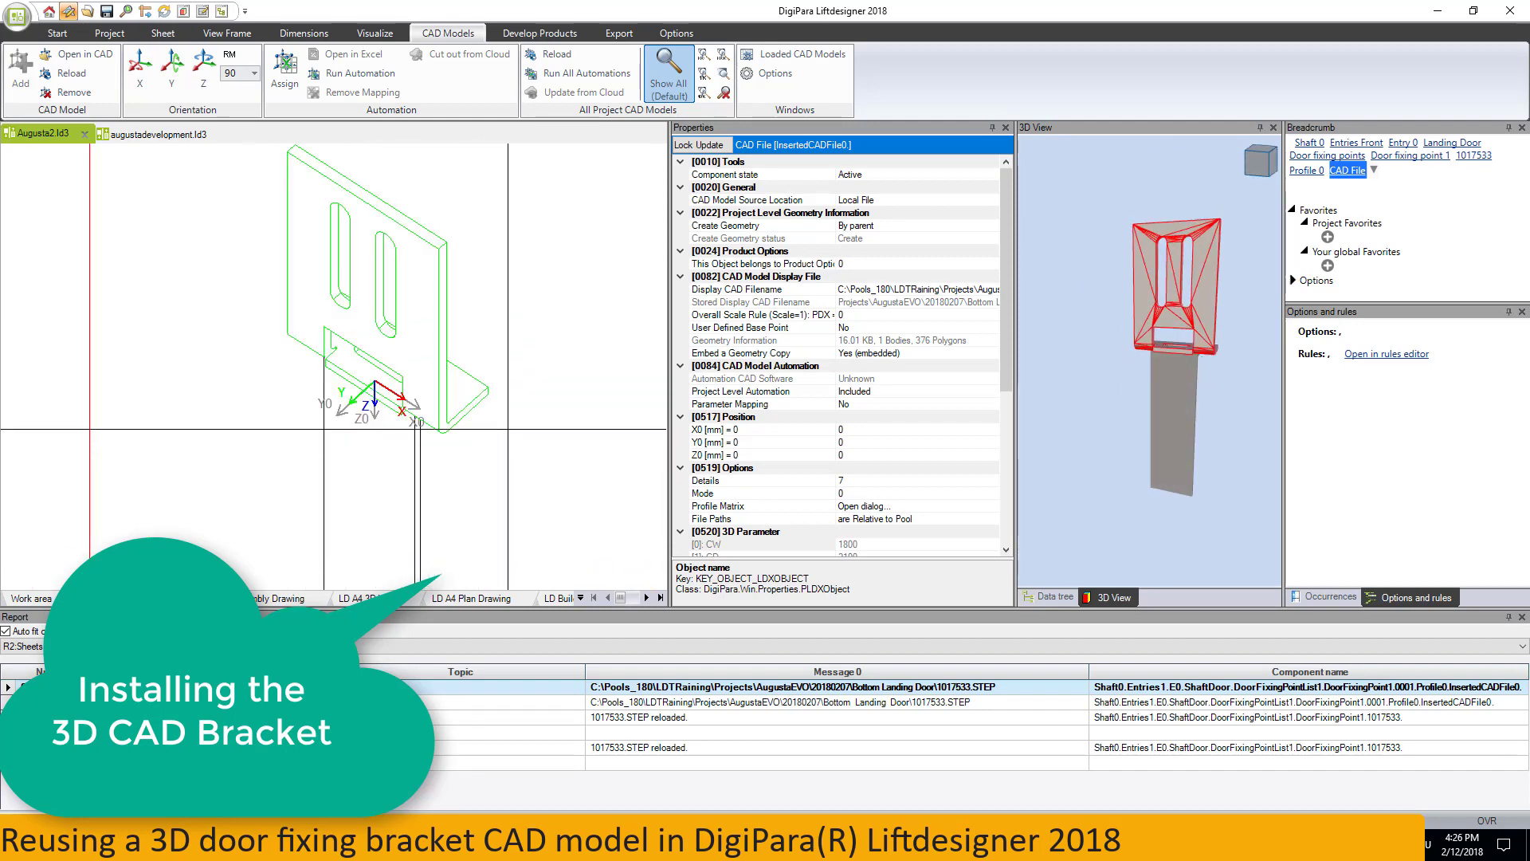
{"action": "left_click", "coordinate": [547, 452]}
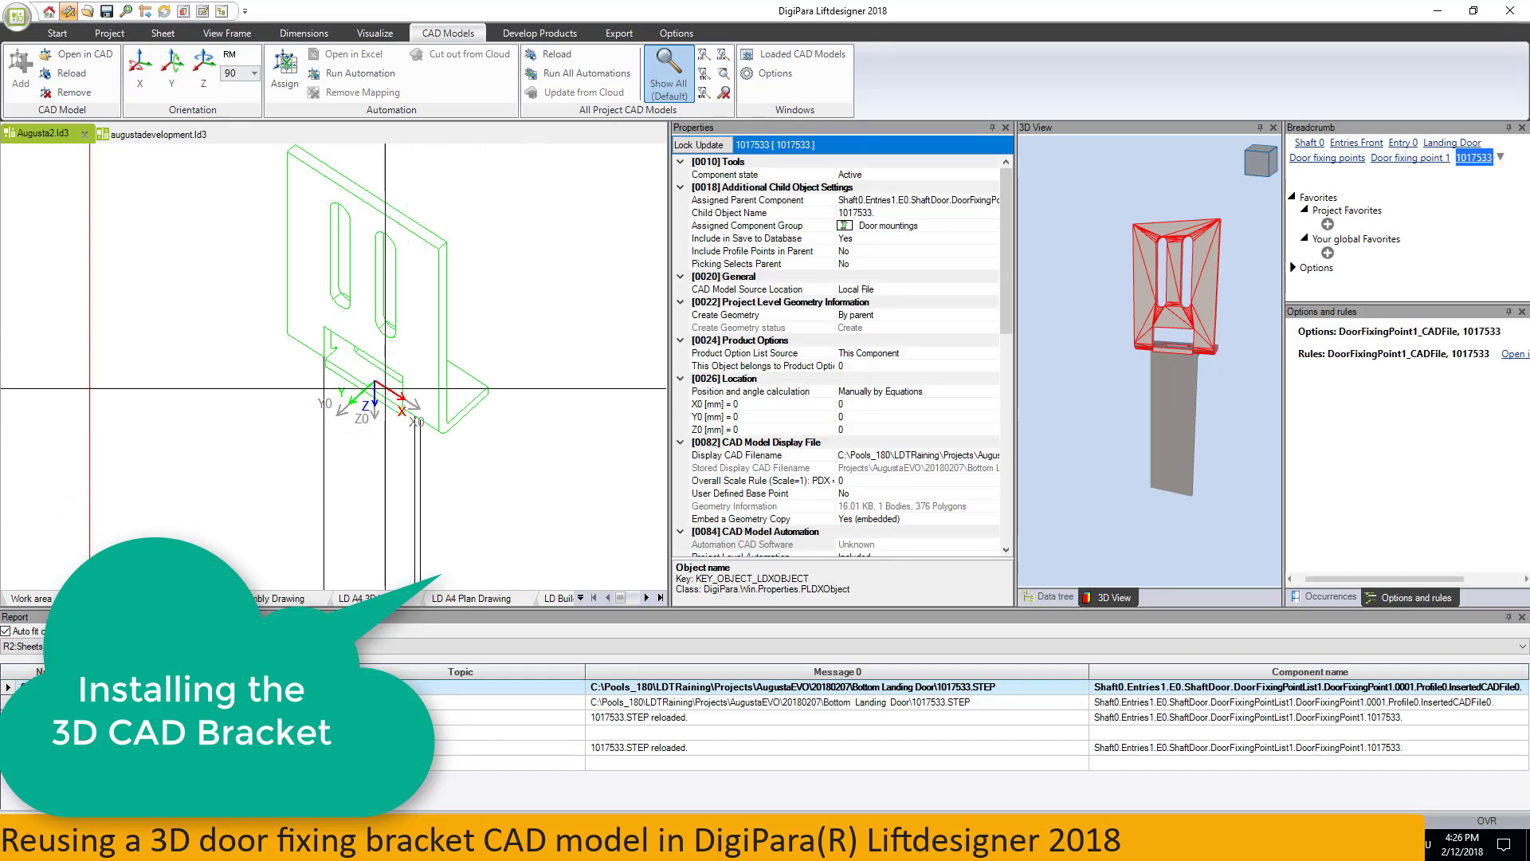
Rotate the 1017533 bracket twice about X and once about Z, orbiting to verify.
{"action": "left_click", "coordinate": [139, 71]}
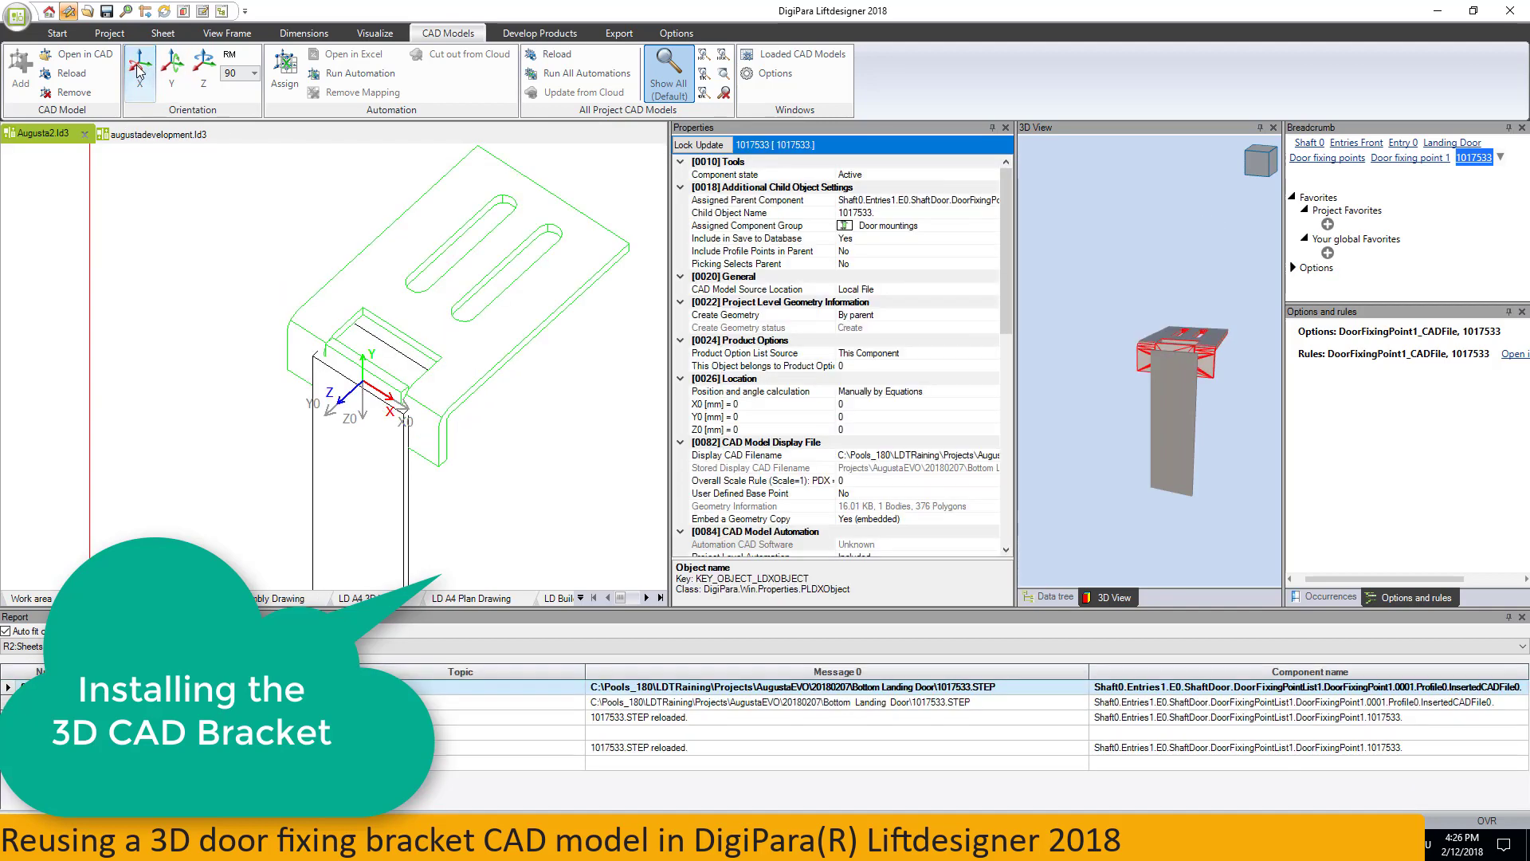
{"action": "left_click", "coordinate": [203, 69]}
{"action": "left_click_drag", "start_coordinate": [1171, 419], "coordinate": [1124, 419]}
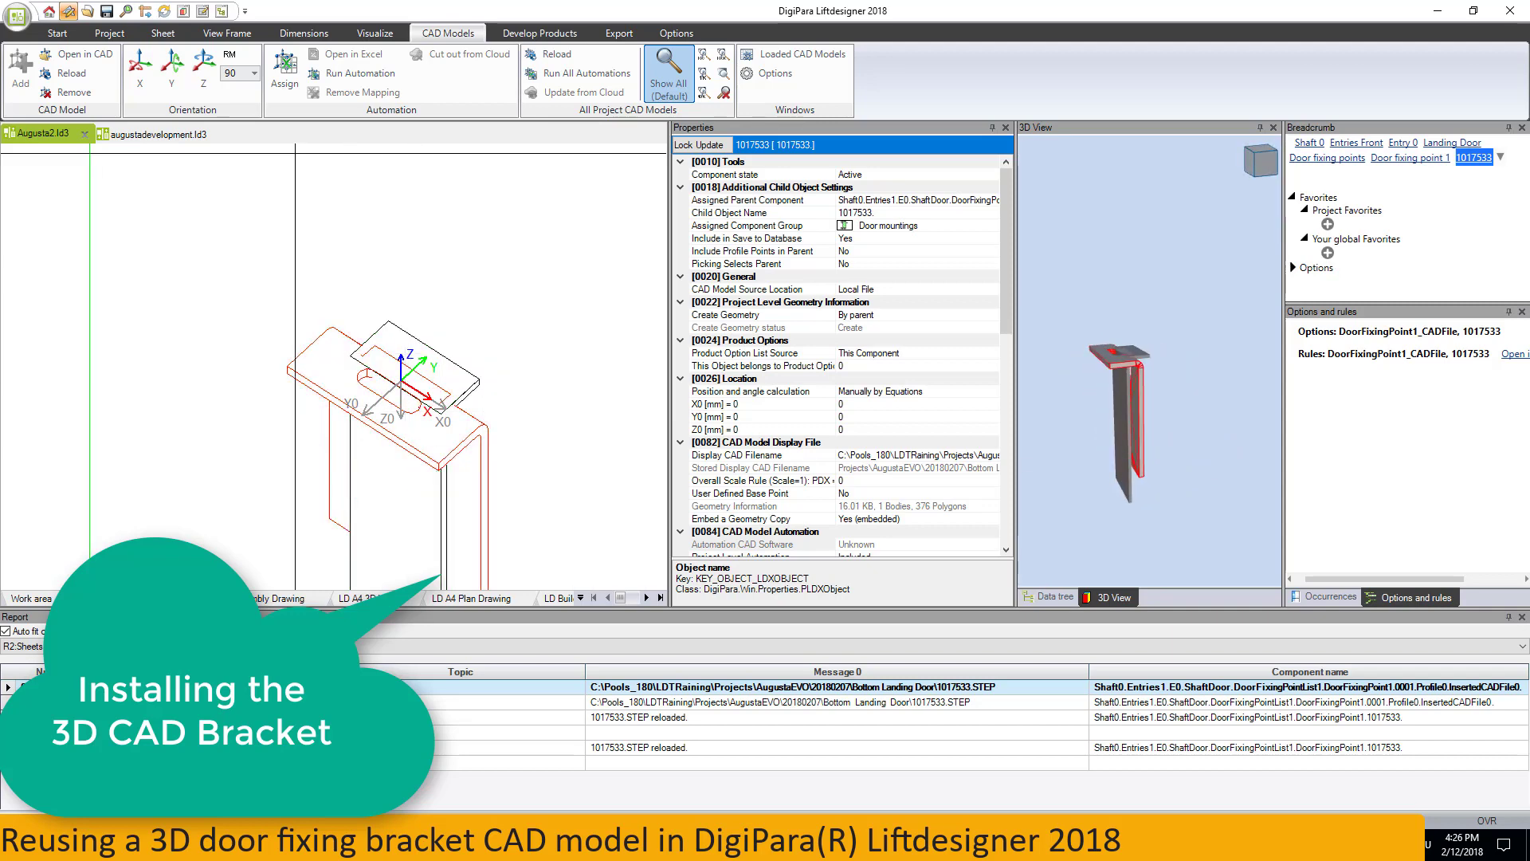
{"action": "left_click", "coordinate": [203, 66]}
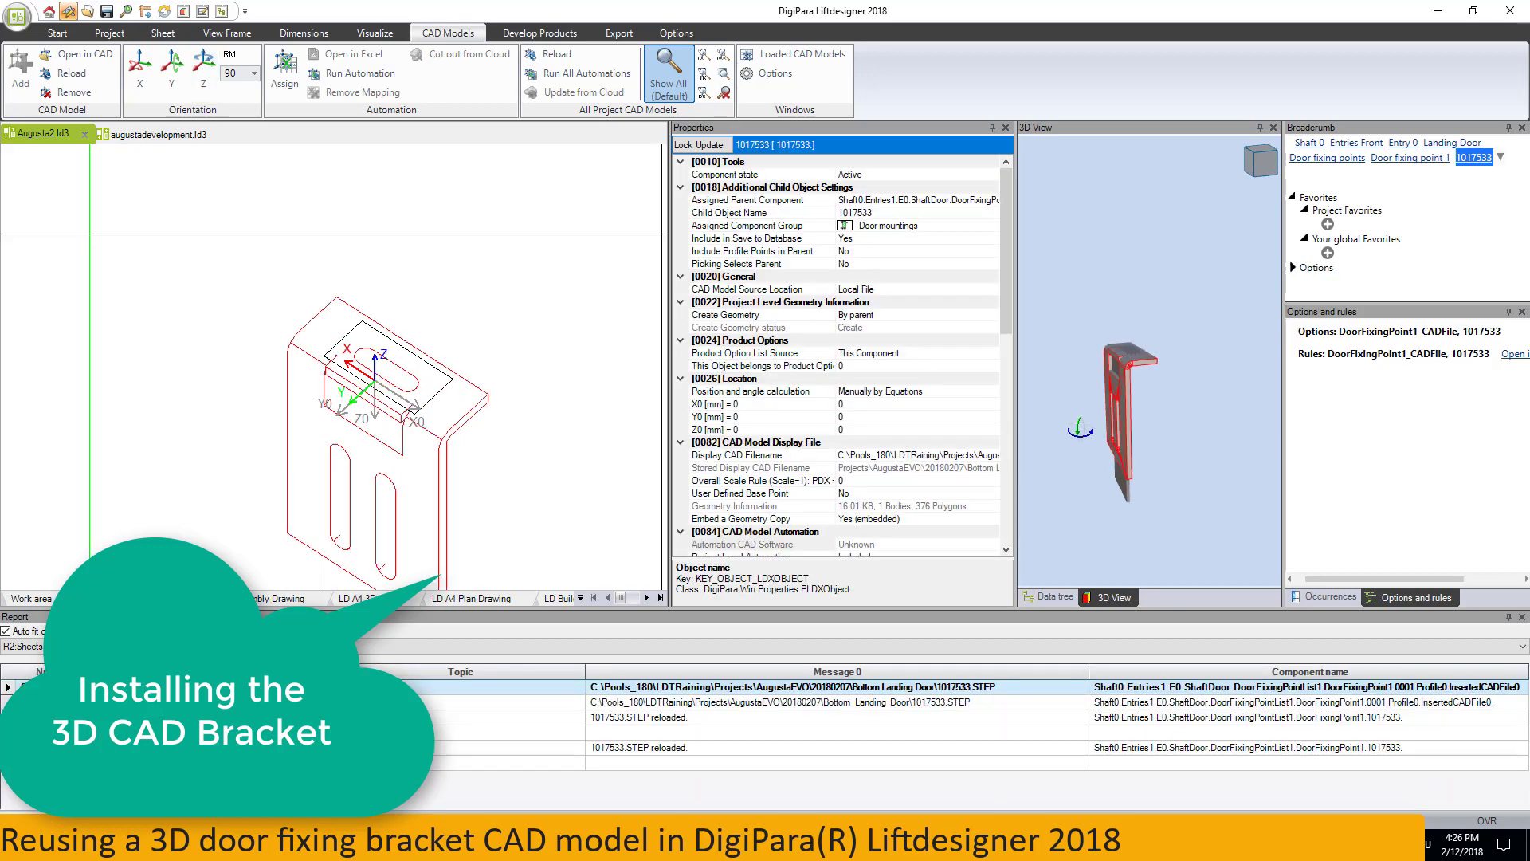
{"action": "mouse_move", "coordinate": [1079, 427]}
{"action": "left_mouse_down"}
{"action": "mouse_move", "coordinate": [1096, 403]}
{"action": "mouse_move", "coordinate": [1128, 433]}
{"action": "left_mouse_up"}
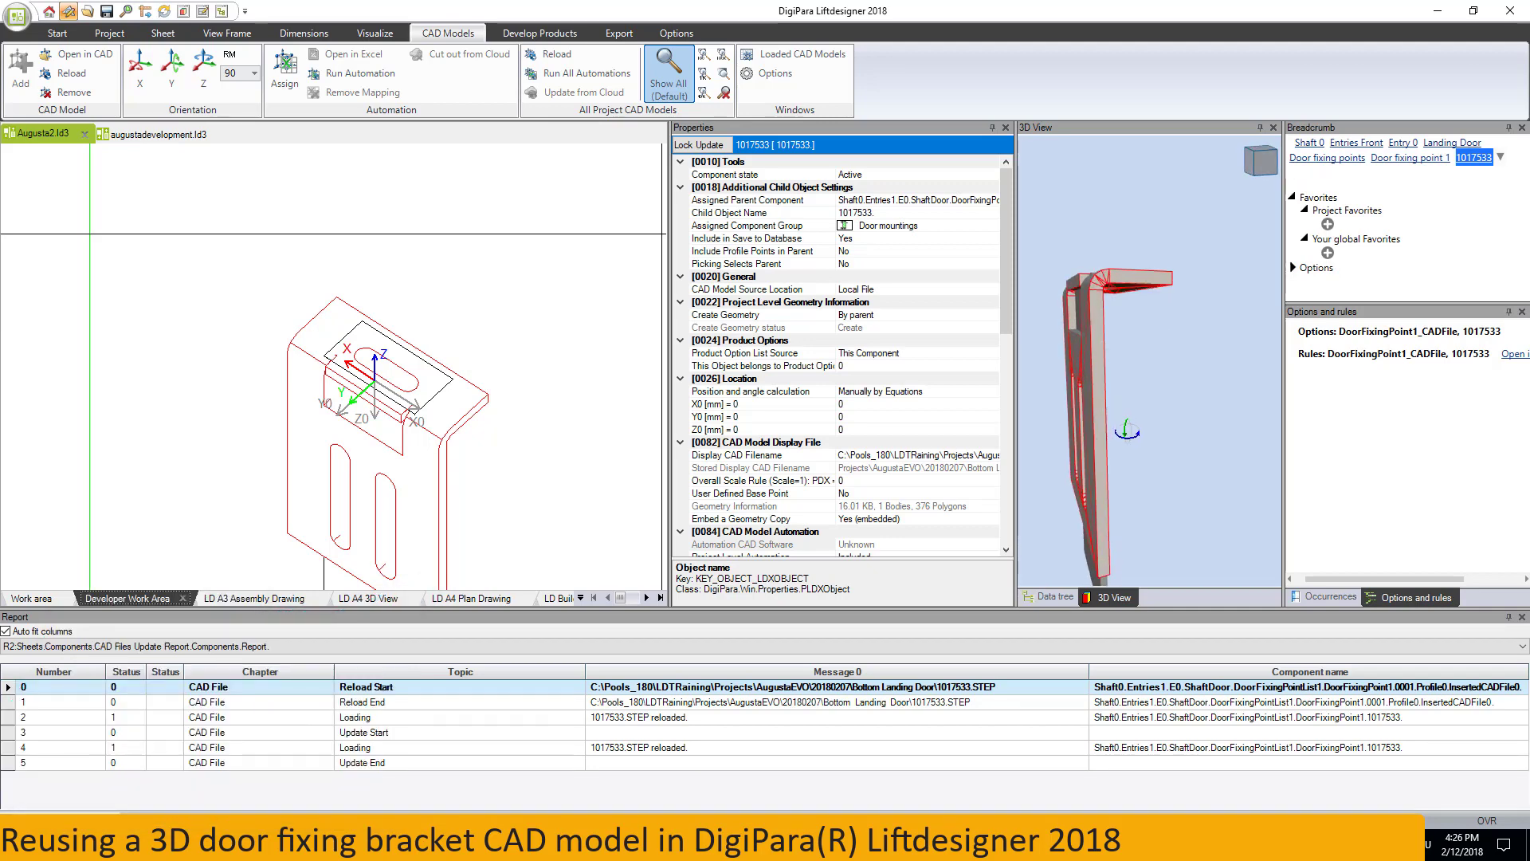
{"action": "mouse_move", "coordinate": [1128, 432]}
{"action": "left_mouse_down"}
{"action": "mouse_move", "coordinate": [1111, 408]}
{"action": "mouse_move", "coordinate": [1136, 413]}
{"action": "mouse_move", "coordinate": [1128, 460]}
{"action": "left_mouse_up"}
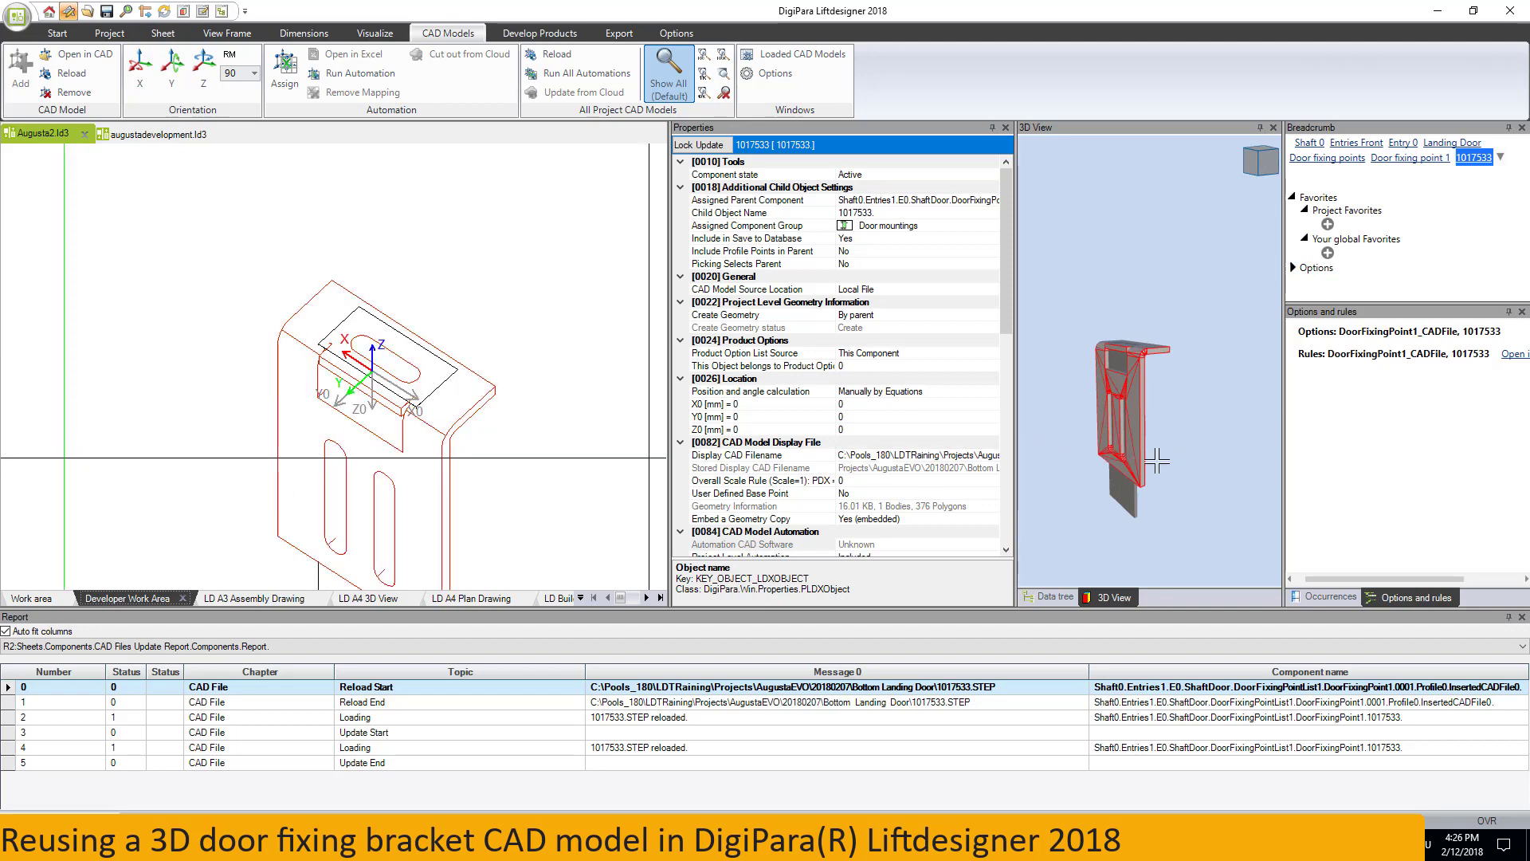
{"action": "left_click_drag", "start_coordinate": [1152, 455], "coordinate": [1122, 449]}
{"action": "left_click_drag", "start_coordinate": [1037, 353], "coordinate": [1063, 432]}
{"action": "scroll", "coordinate": [439, 465], "scroll_direction": "down", "scroll_amount": 2}
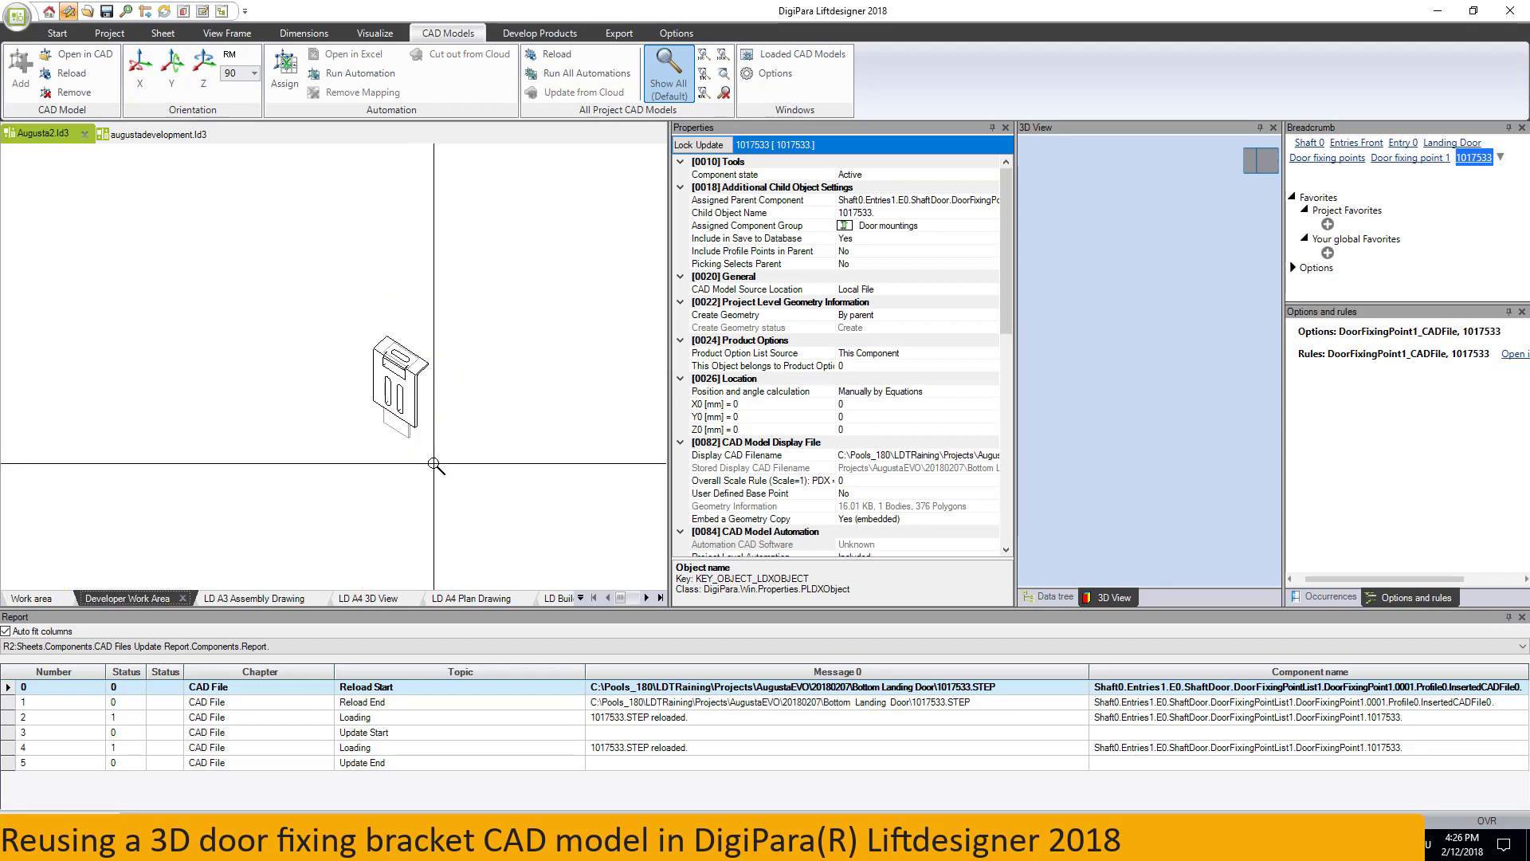
{"action": "scroll", "coordinate": [400, 438], "scroll_direction": "down", "scroll_amount": 2}
{"action": "scroll", "coordinate": [394, 427], "scroll_direction": "down", "scroll_amount": 2}
{"action": "scroll", "coordinate": [296, 424], "scroll_direction": "down", "scroll_amount": 2}
{"action": "scroll", "coordinate": [296, 424], "scroll_direction": "up", "scroll_amount": 2}
{"action": "scroll", "coordinate": [276, 443], "scroll_direction": "up", "scroll_amount": 2}
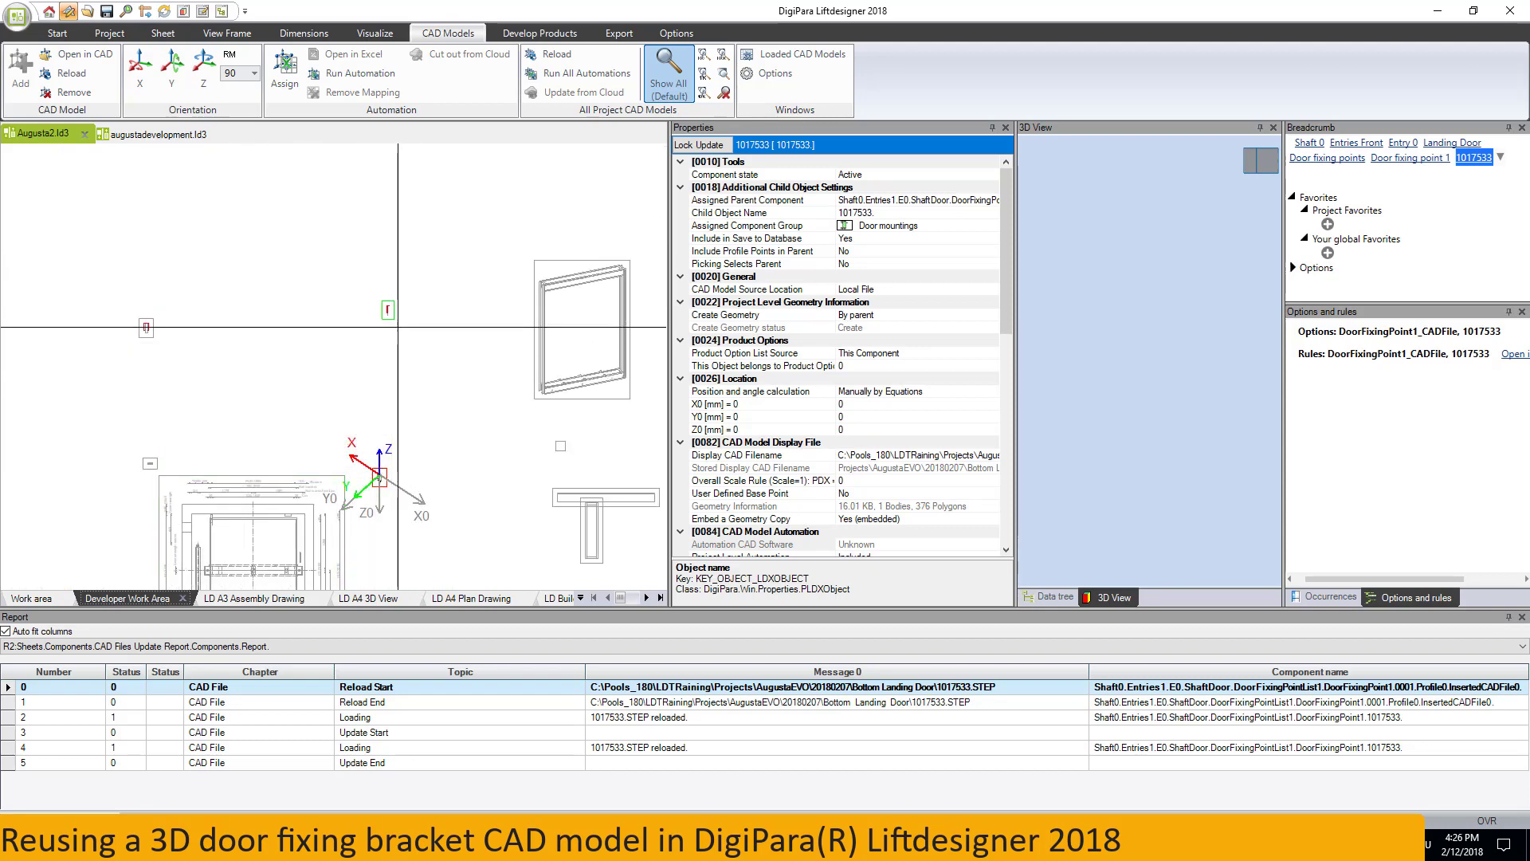
{"action": "scroll", "coordinate": [359, 409], "scroll_direction": "up", "scroll_amount": 3}
{"action": "scroll", "coordinate": [335, 347], "scroll_direction": "up", "scroll_amount": 2}
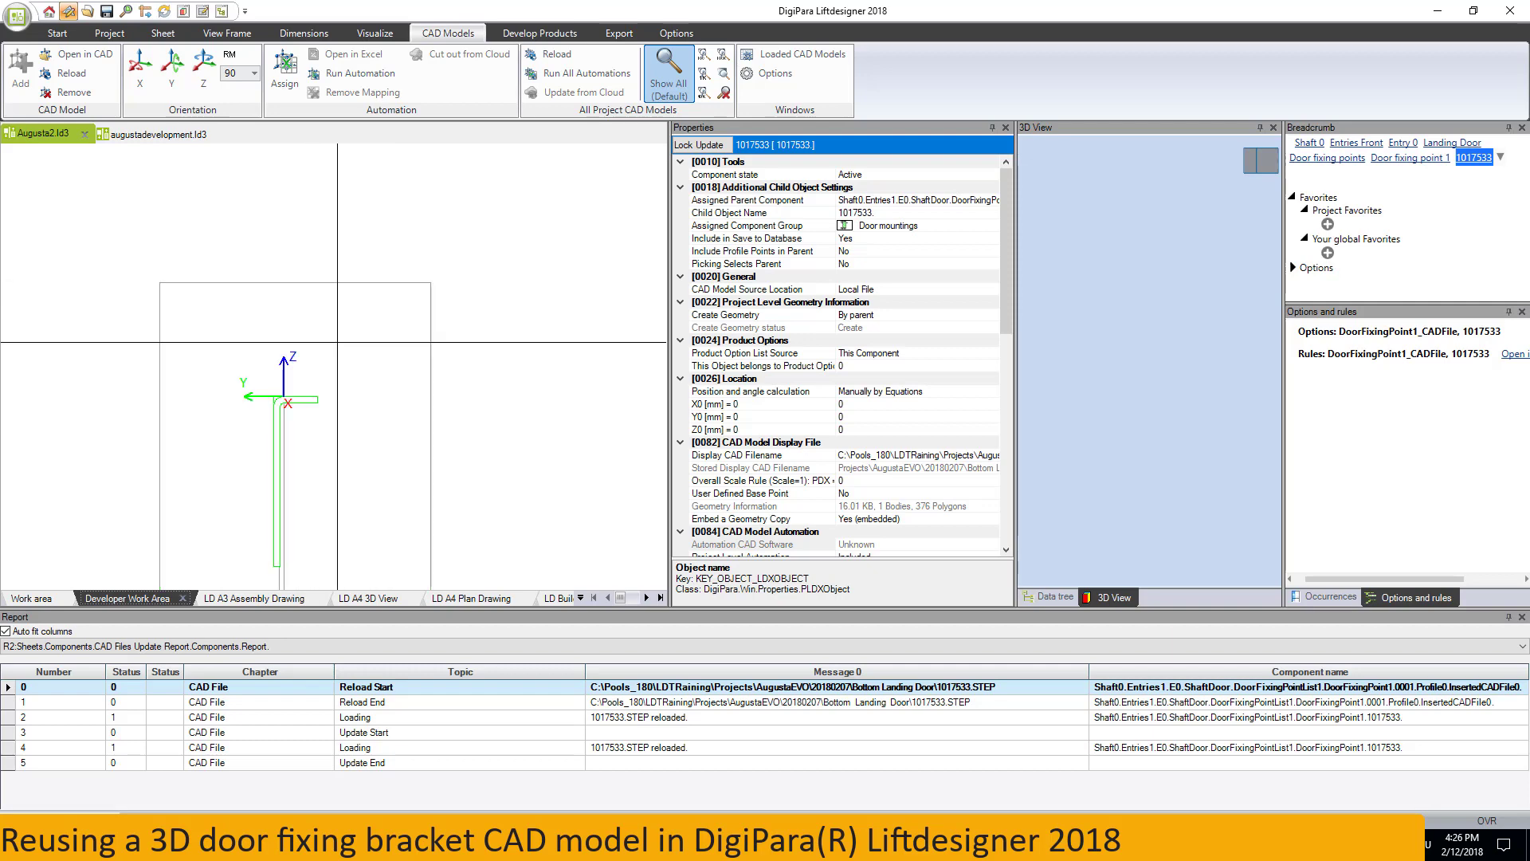
{"action": "scroll", "coordinate": [358, 395], "scroll_direction": "up", "scroll_amount": 2}
{"action": "scroll", "coordinate": [380, 462], "scroll_direction": "up", "scroll_amount": 1}
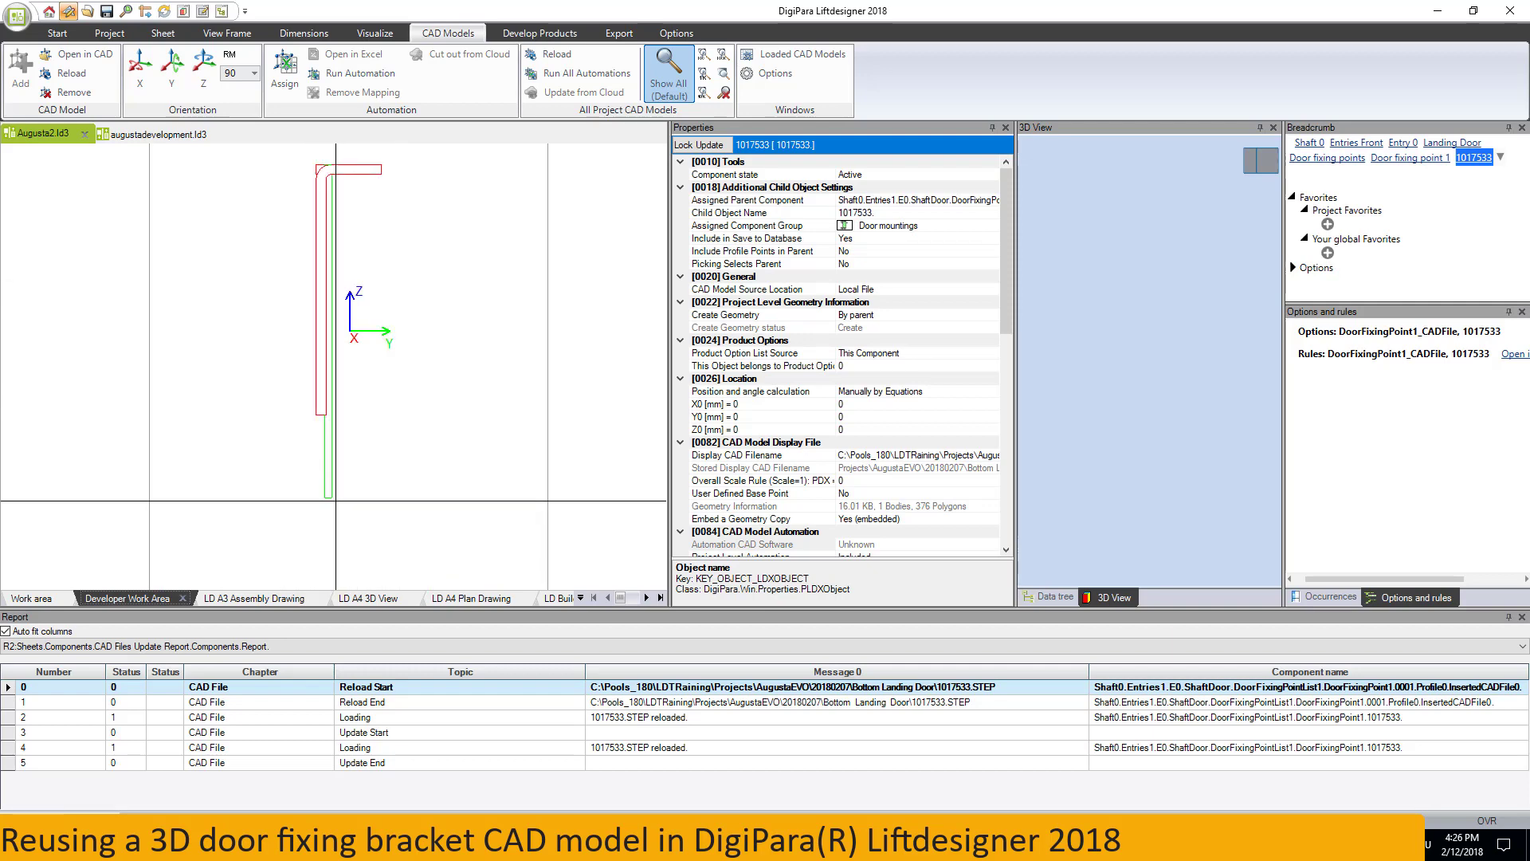
{"action": "left_click", "coordinate": [329, 461]}
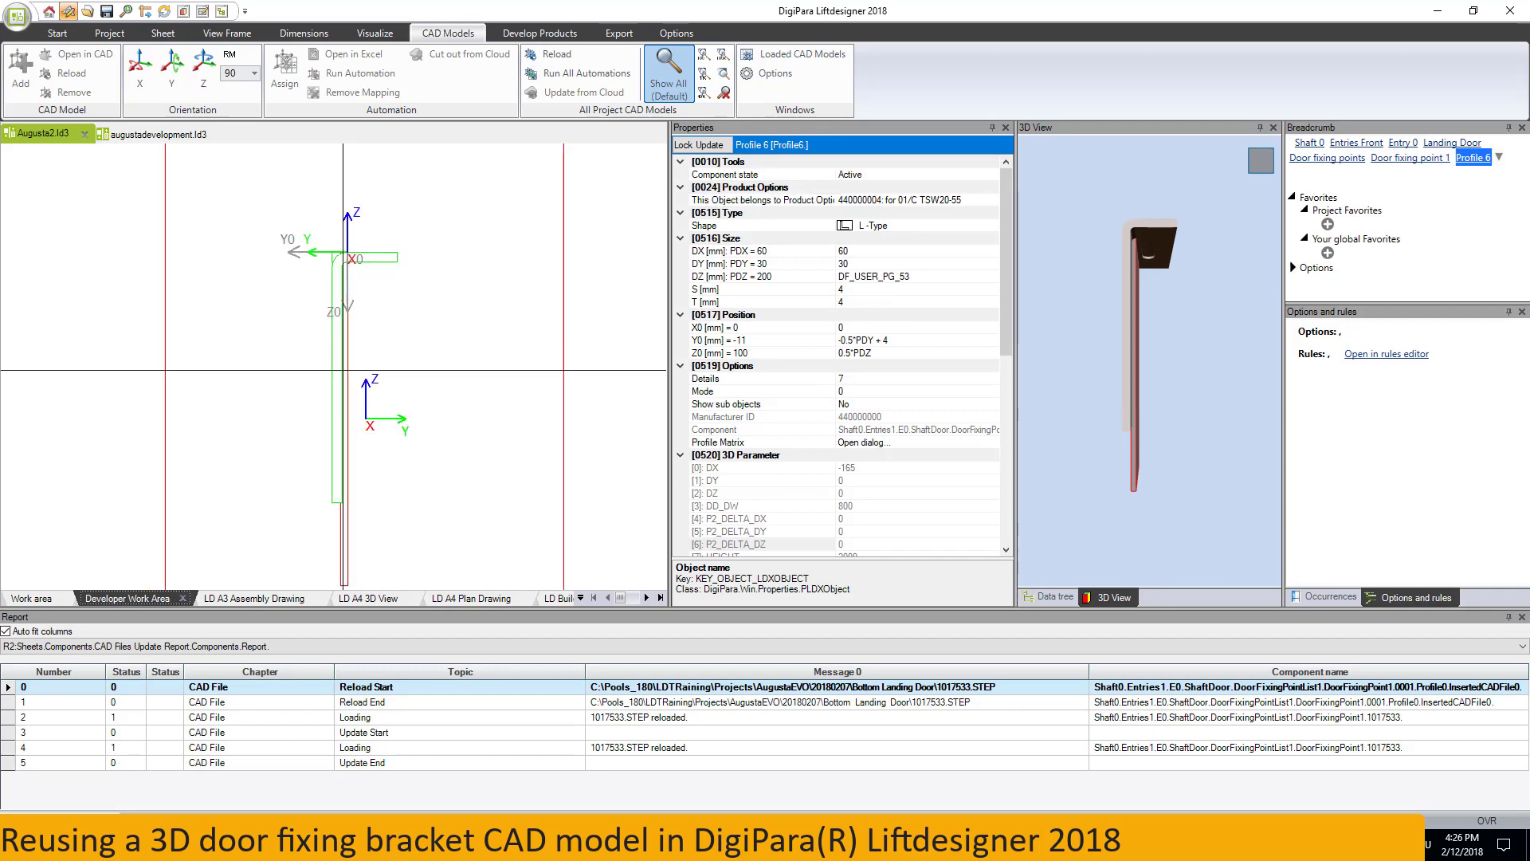
{"action": "left_click", "coordinate": [340, 473]}
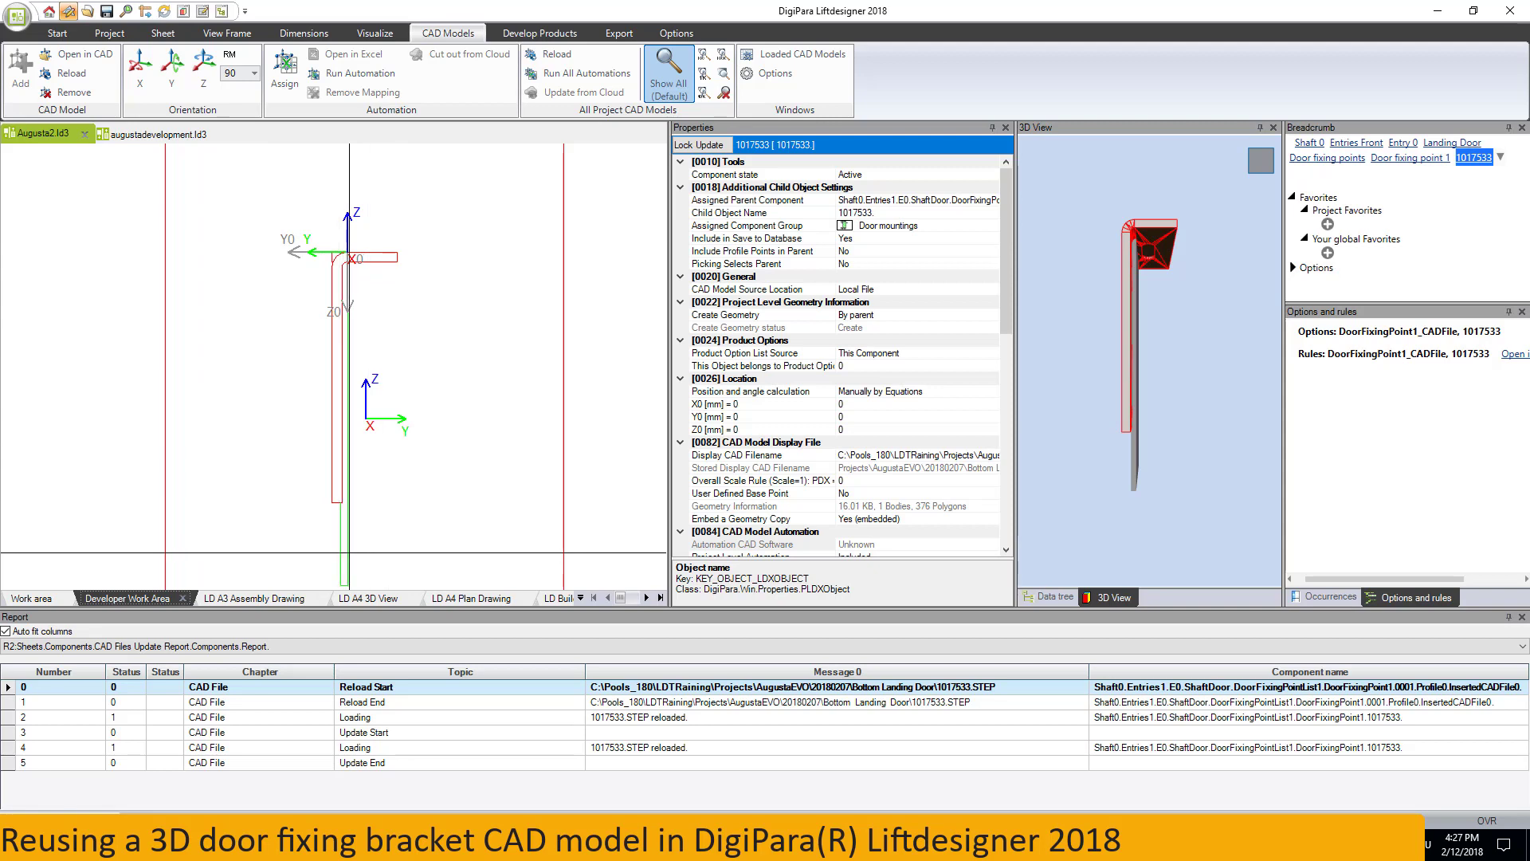
{"action": "scroll", "coordinate": [401, 523], "scroll_direction": "down", "scroll_amount": 1}
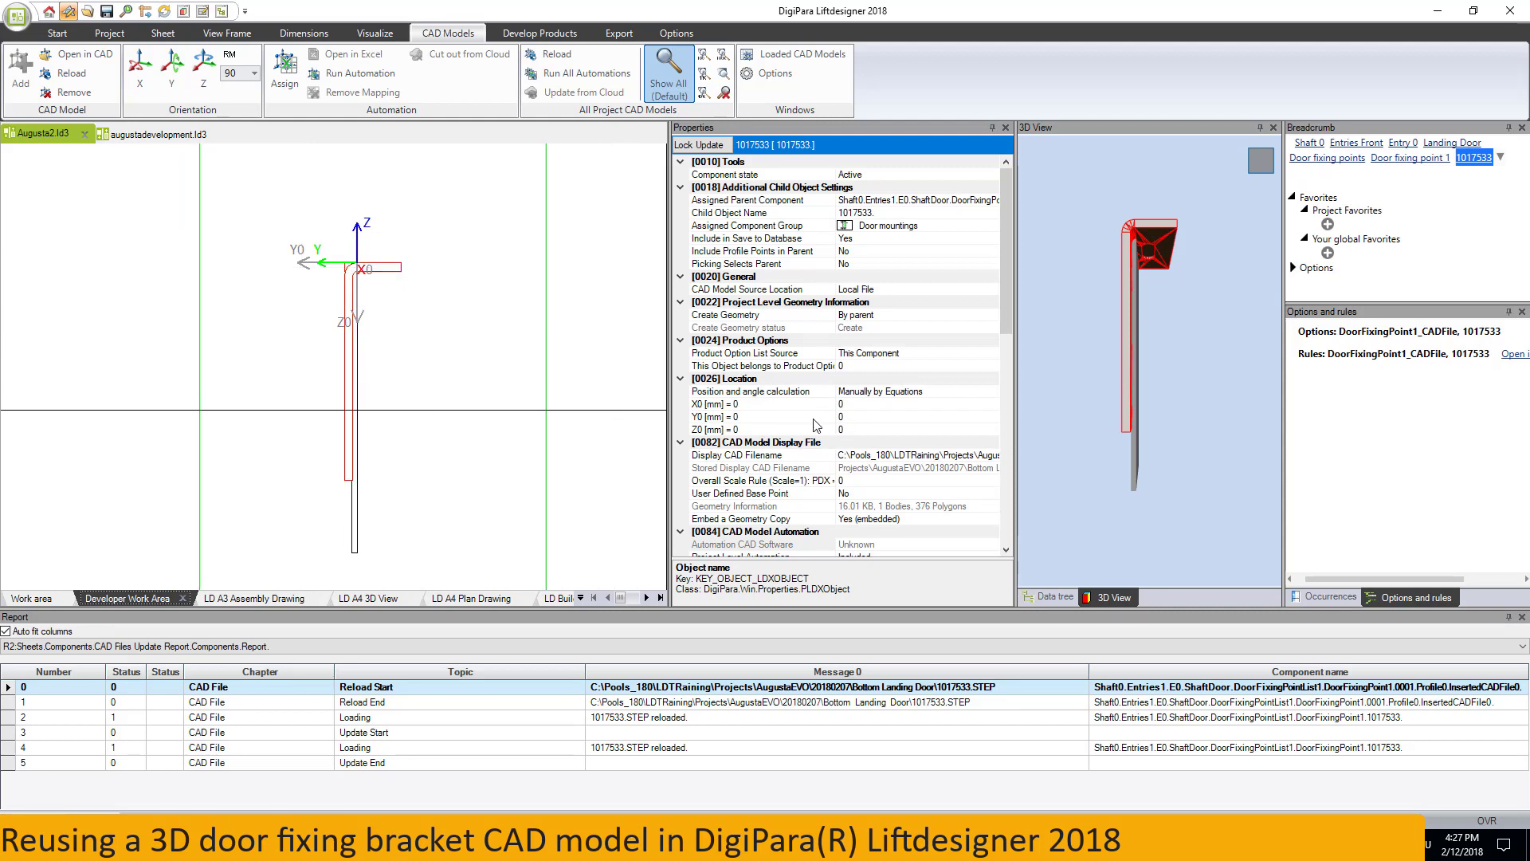
{"action": "scroll", "coordinate": [376, 359], "scroll_direction": "up", "scroll_amount": 2}
{"action": "scroll", "coordinate": [376, 358], "scroll_direction": "up", "scroll_amount": 1}
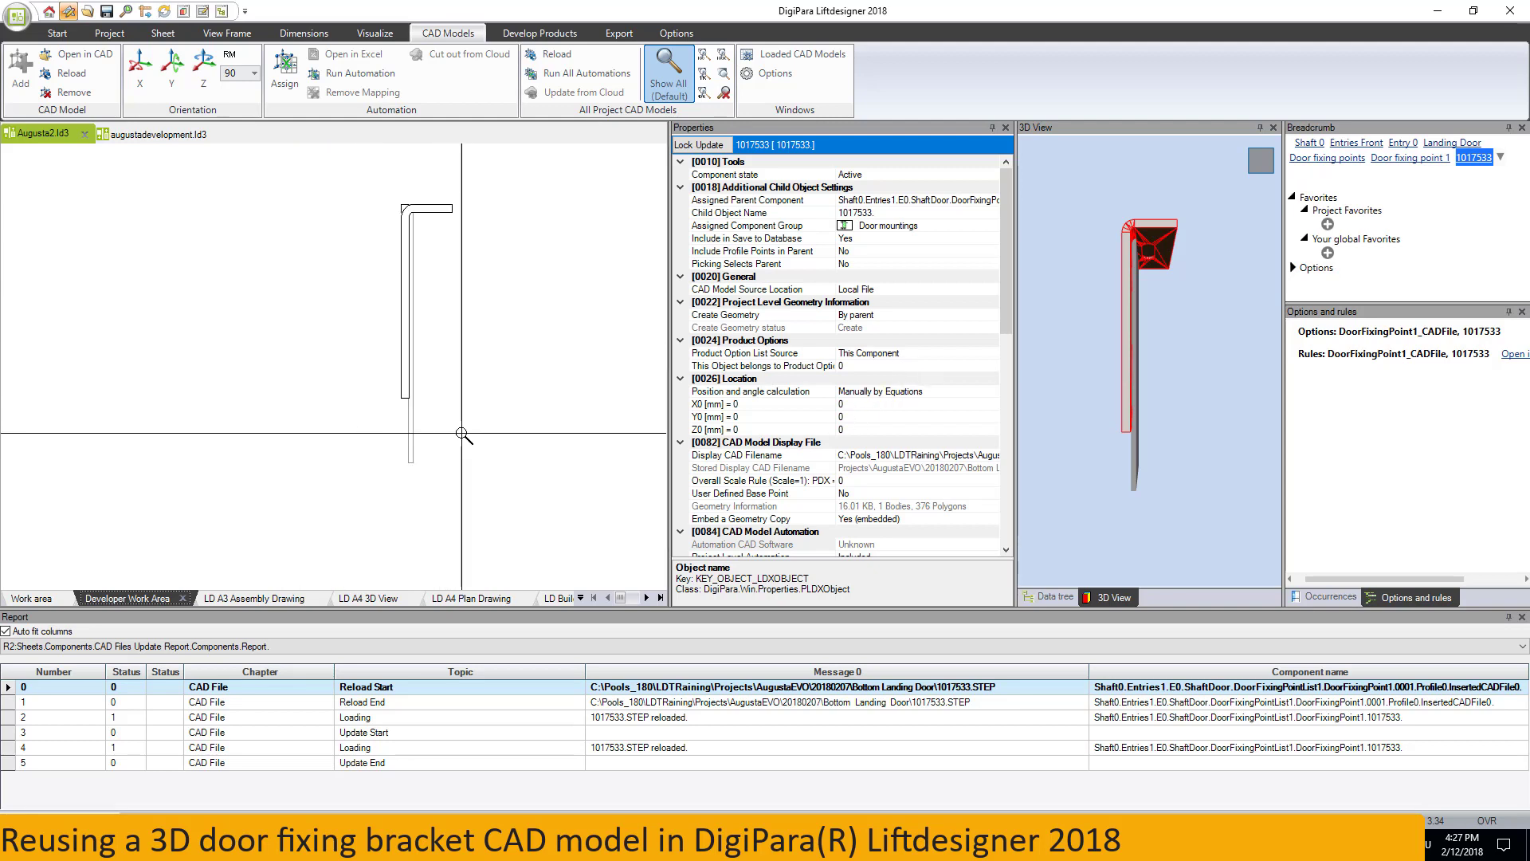
Set the bracket's Y0 offset to -3 mm, then select L-profile Profile 6.
{"action": "left_click", "coordinate": [846, 417]}
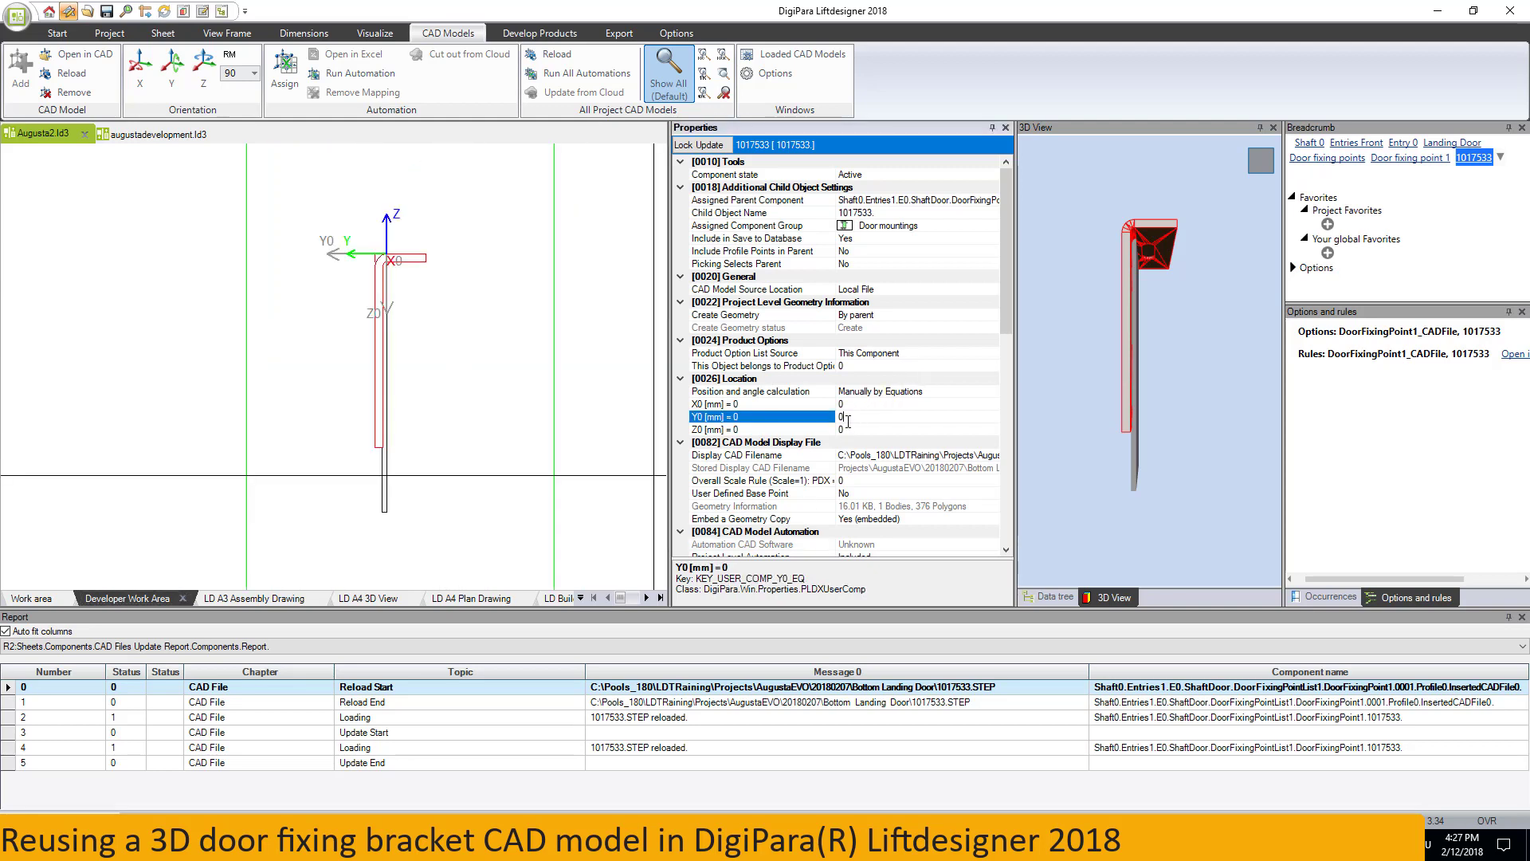
{"action": "key", "text": "BackSpace"}
{"action": "type", "text": "3"}
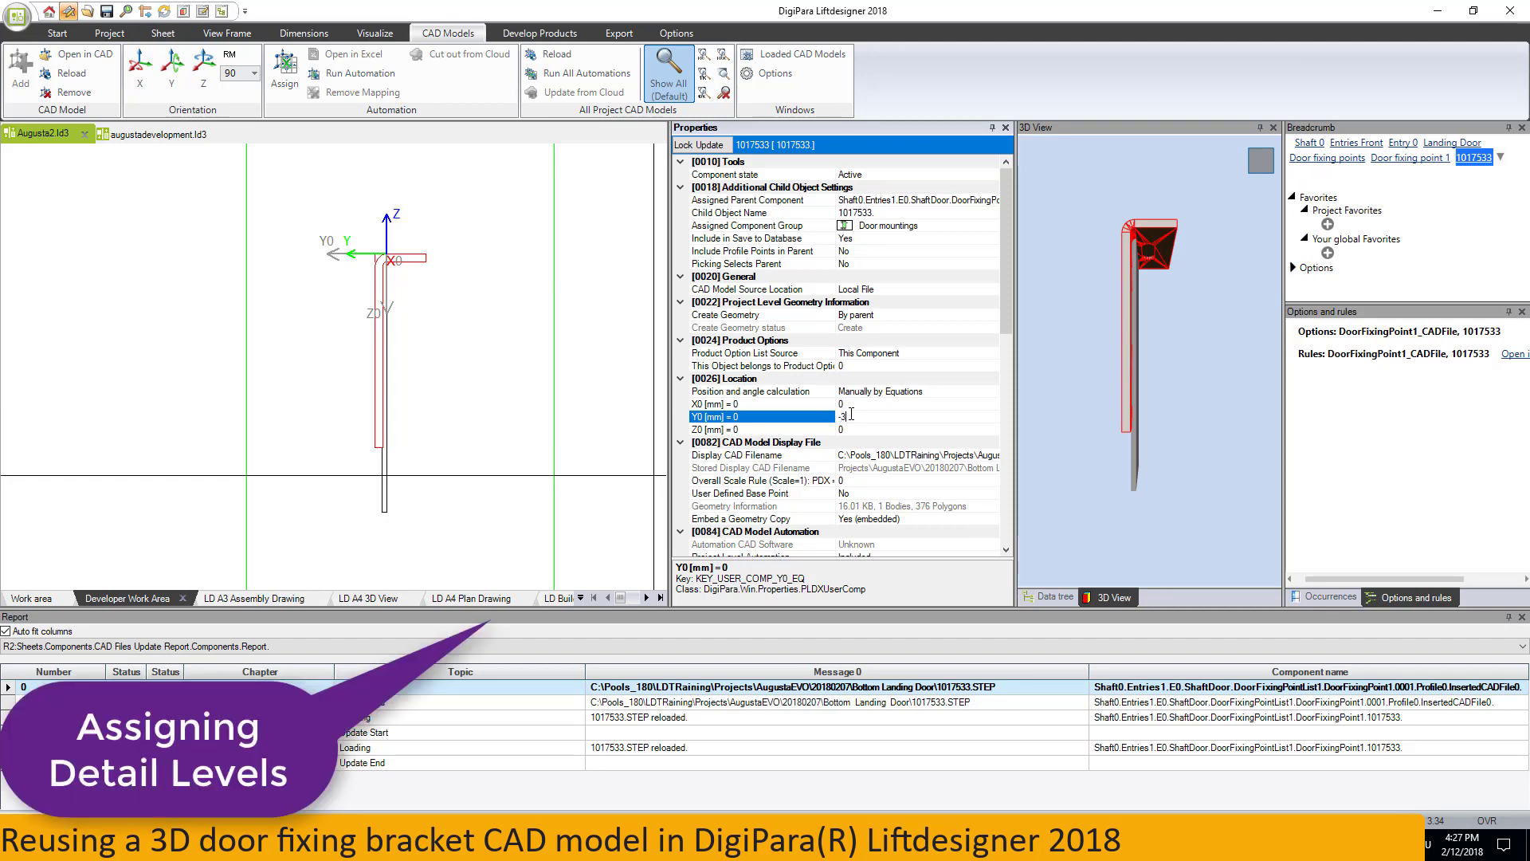
{"action": "key", "text": "Return"}
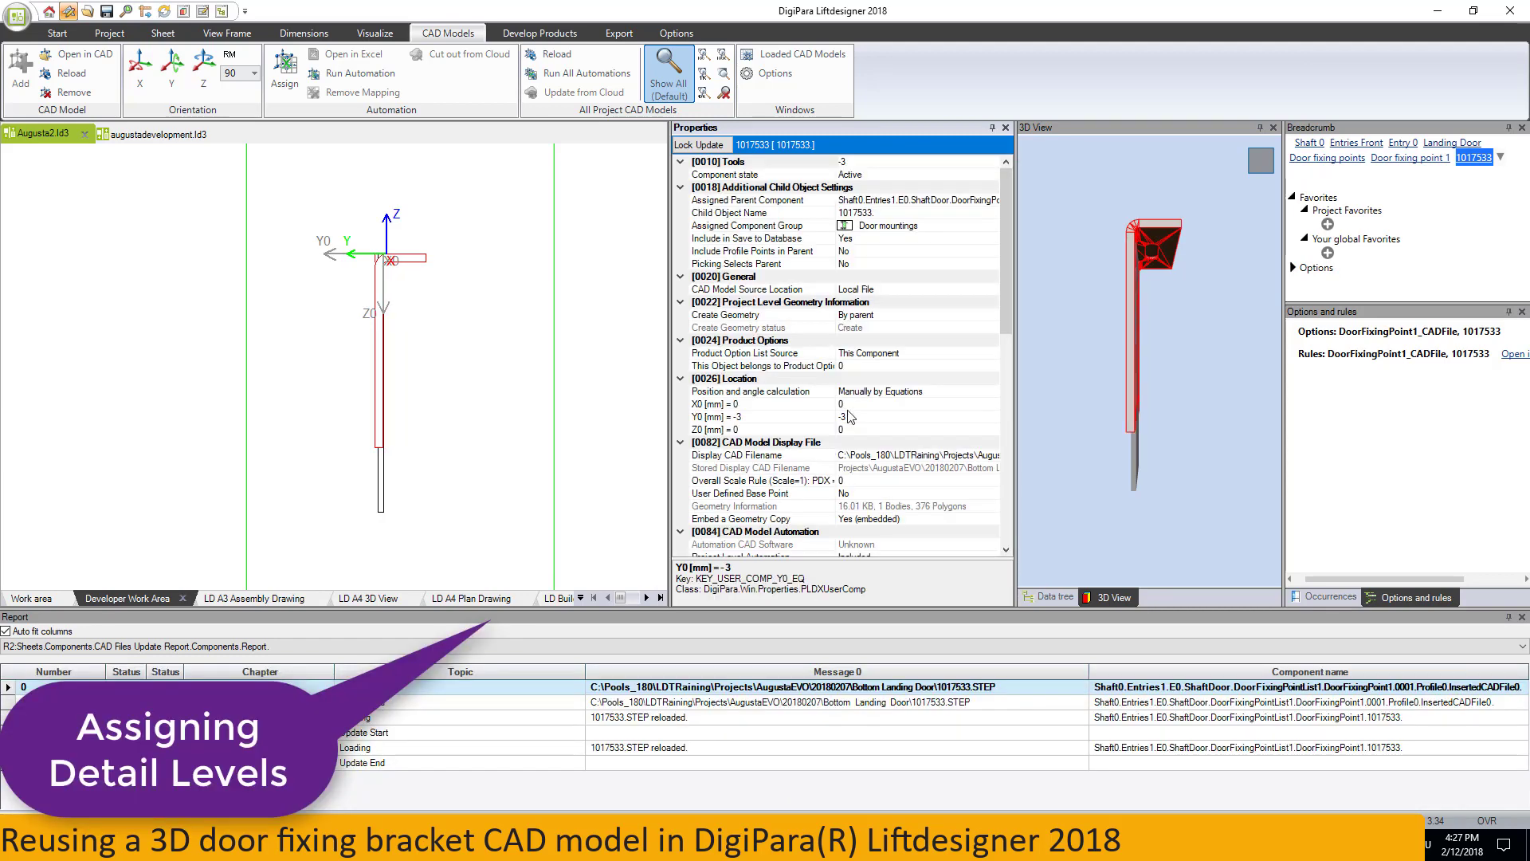
{"action": "middle_click_drag", "start_coordinate": [1154, 353], "coordinate": [1181, 345]}
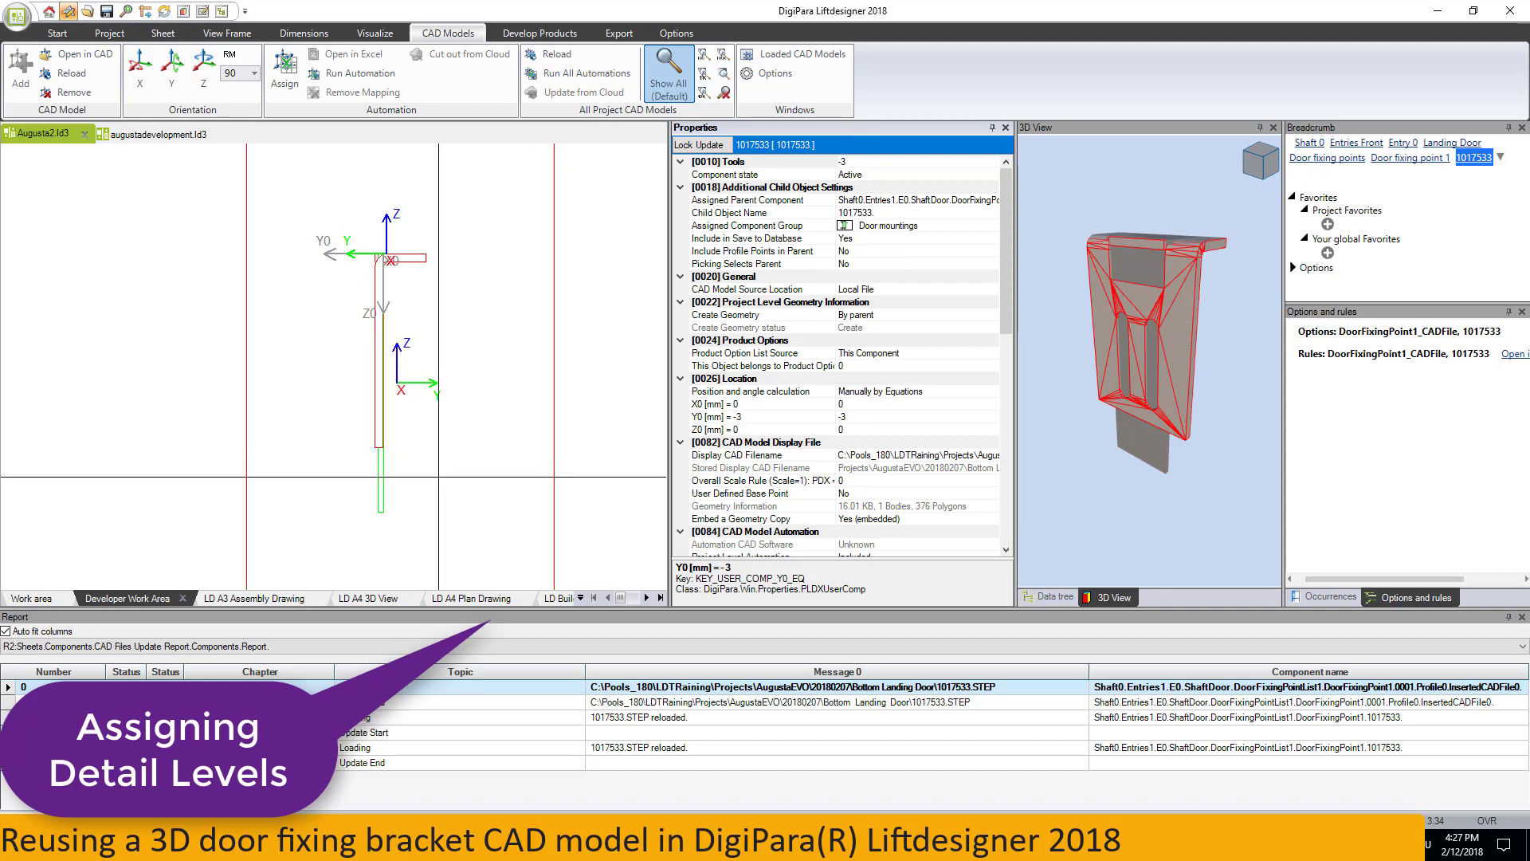
{"action": "left_click", "coordinate": [383, 479]}
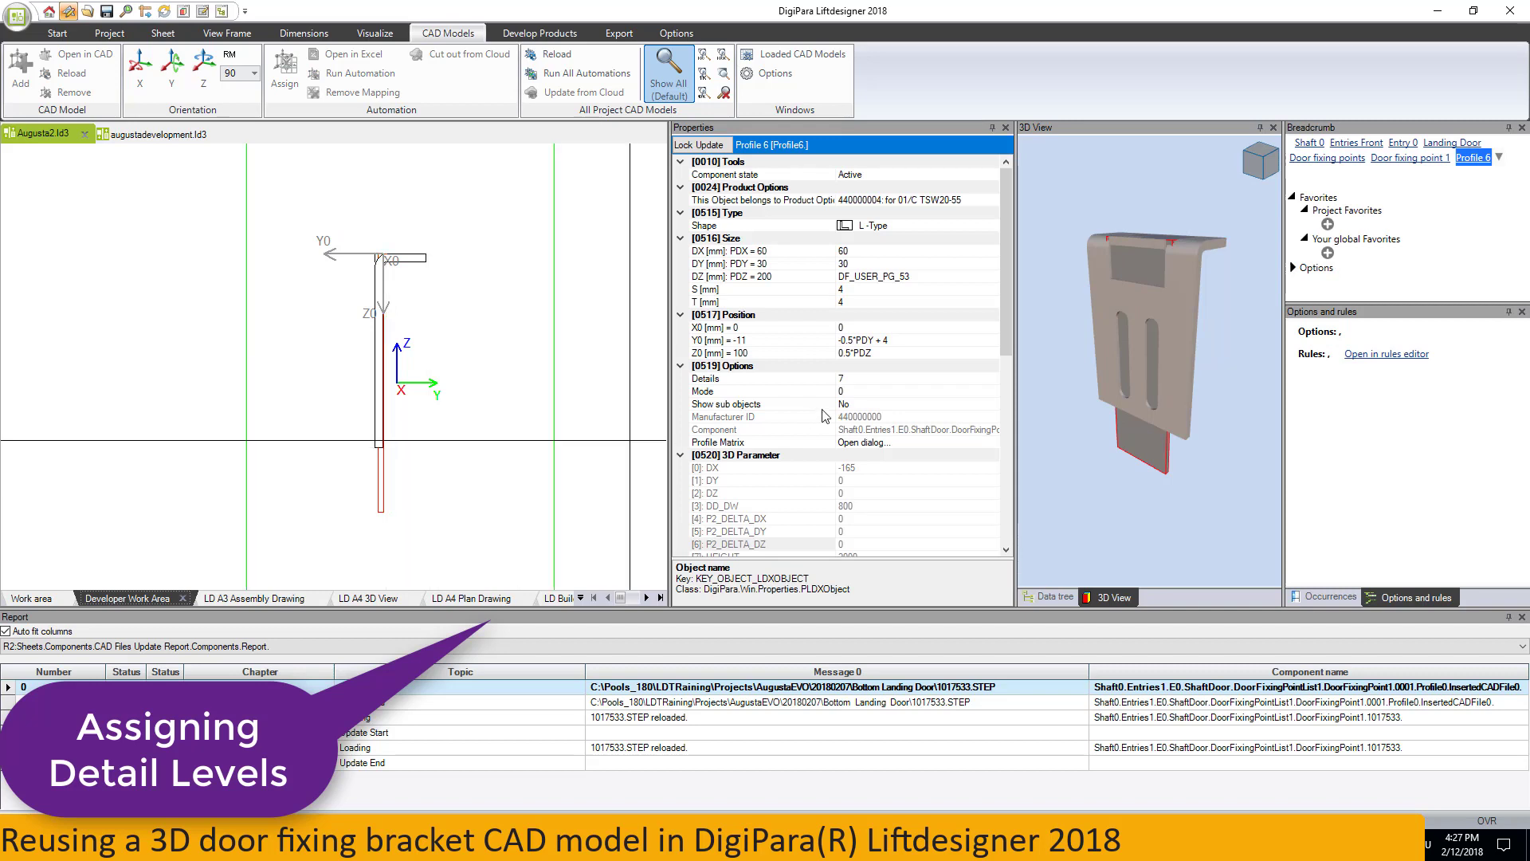
Remove high detail level 3 from Profile 6's Details, then select sheet frame 4.
{"action": "left_click", "coordinate": [920, 377]}
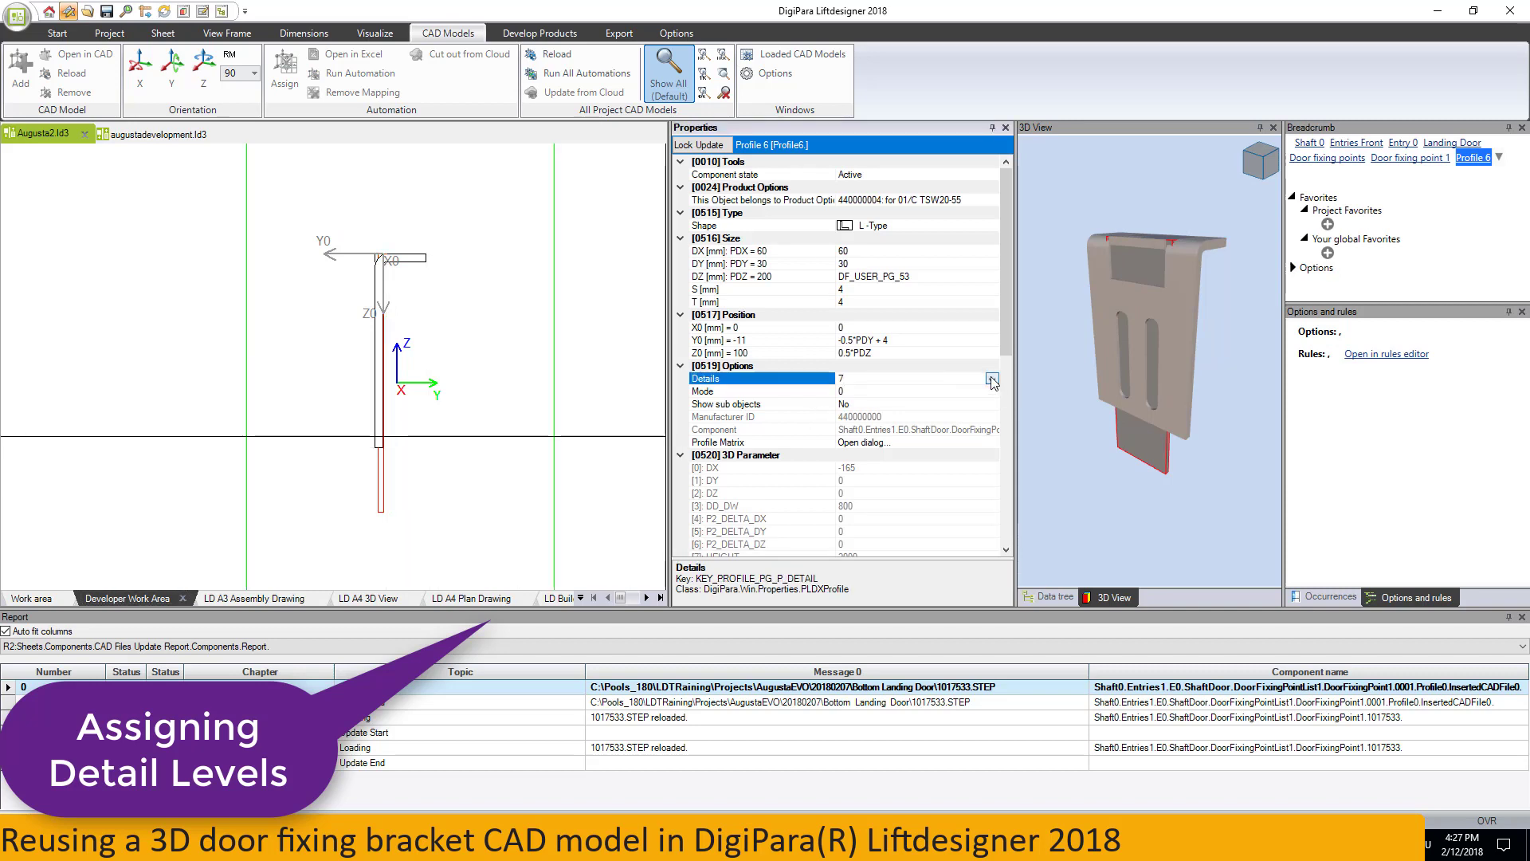
{"action": "left_click", "coordinate": [991, 379]}
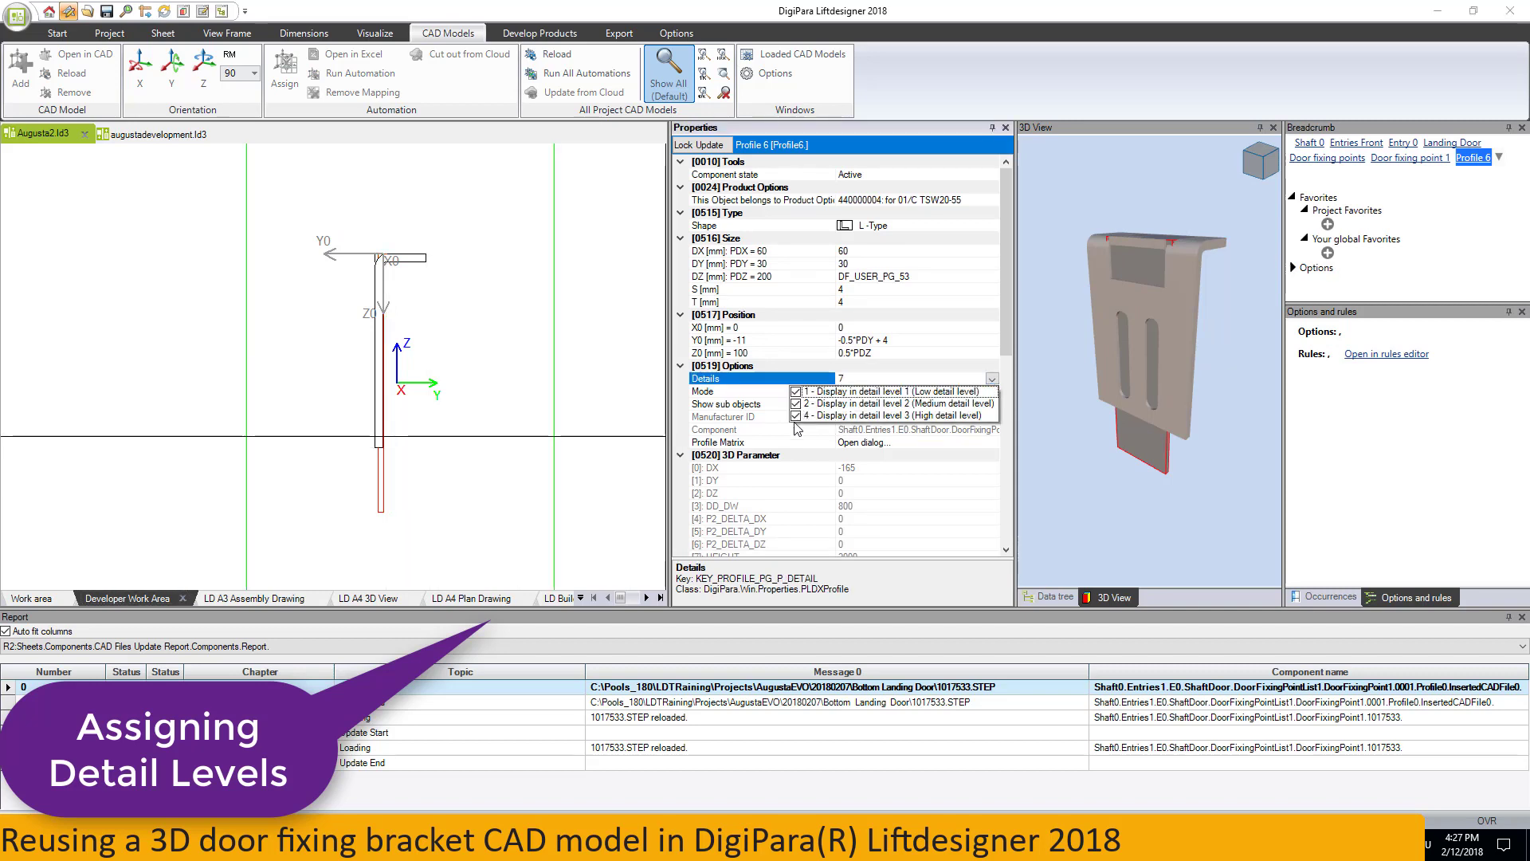
{"action": "left_click", "coordinate": [796, 415]}
{"action": "left_click", "coordinate": [1165, 361]}
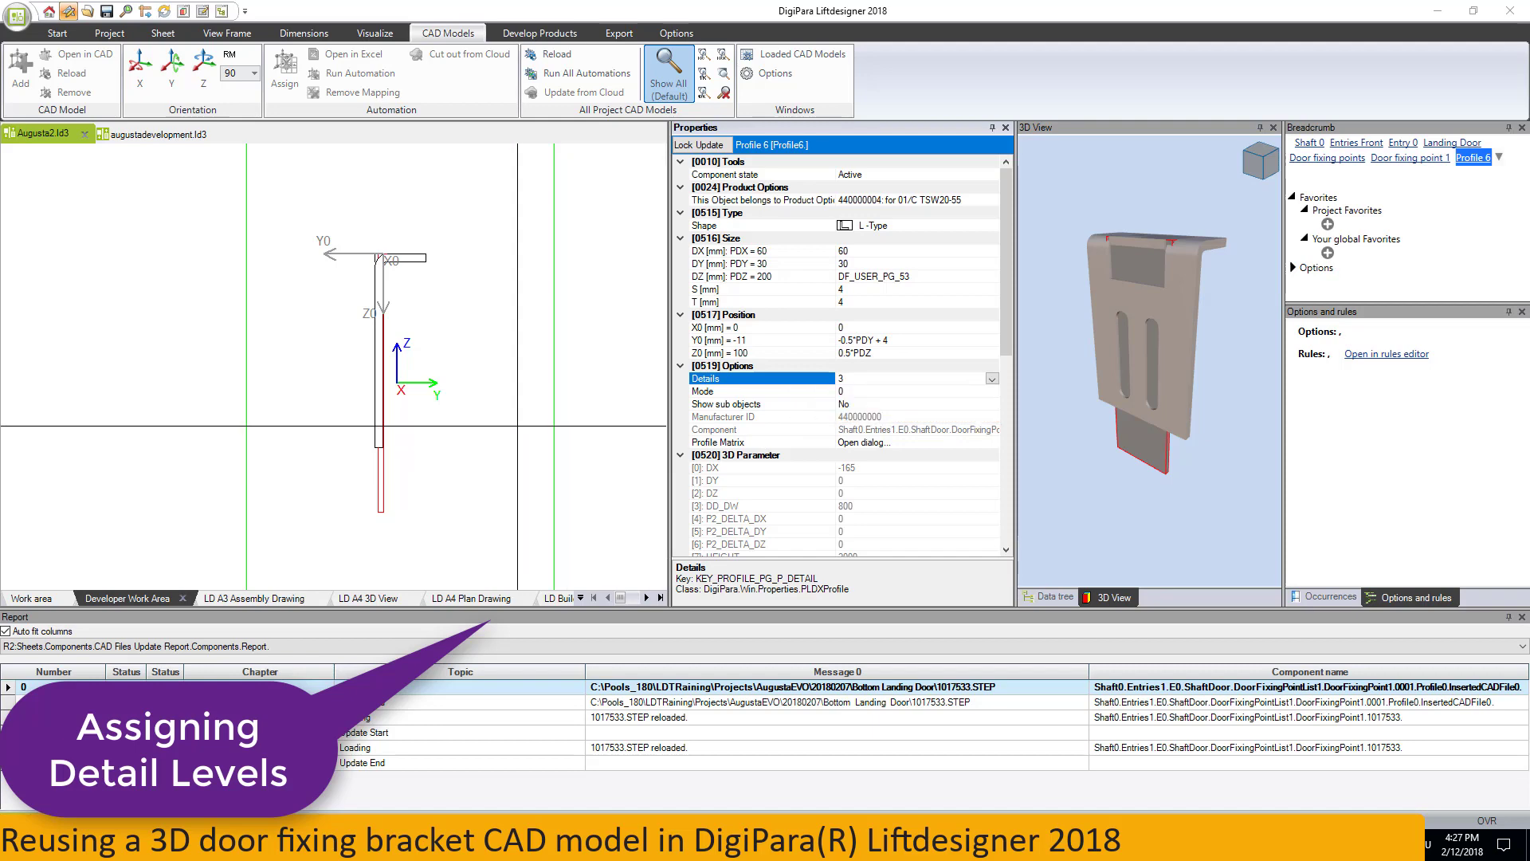
{"action": "left_click_drag", "start_coordinate": [1166, 362], "coordinate": [1192, 330]}
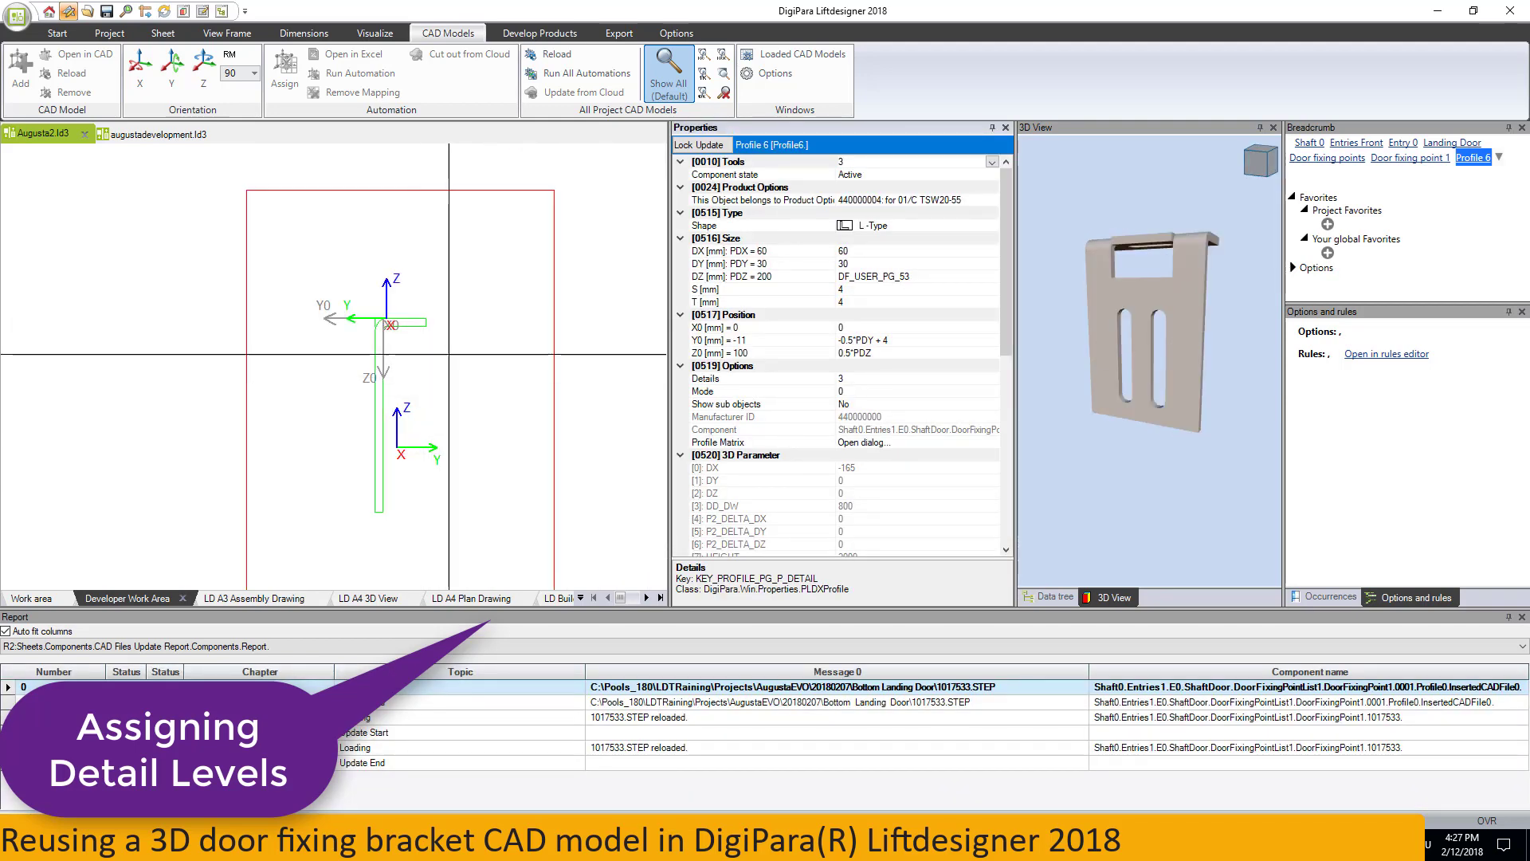
{"action": "scroll", "coordinate": [430, 362], "scroll_direction": "down", "scroll_amount": 2}
{"action": "scroll", "coordinate": [430, 362], "scroll_direction": "up", "scroll_amount": 2}
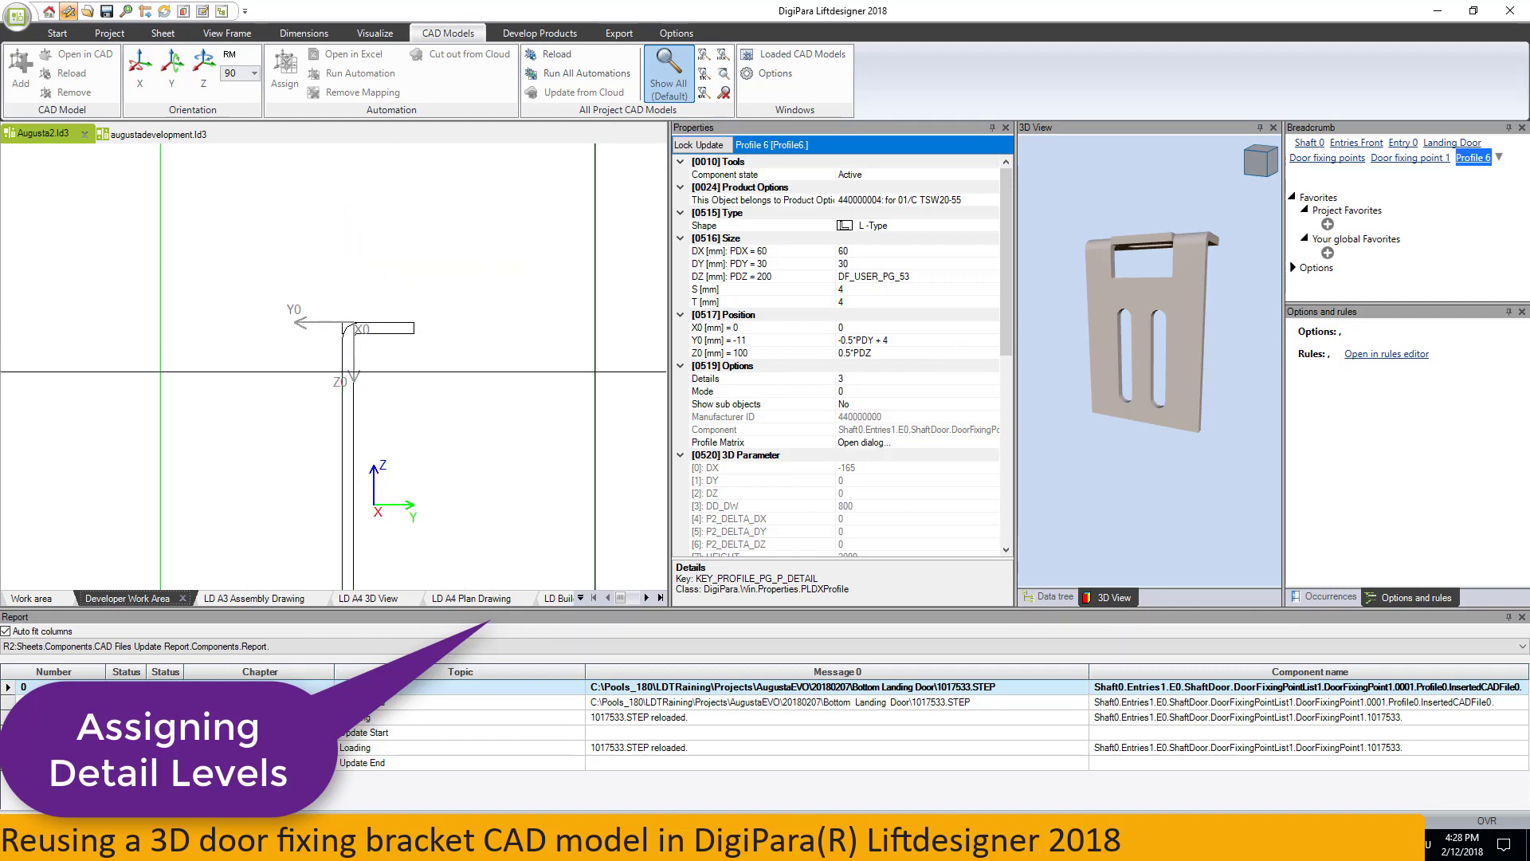
{"action": "left_click", "coordinate": [614, 355]}
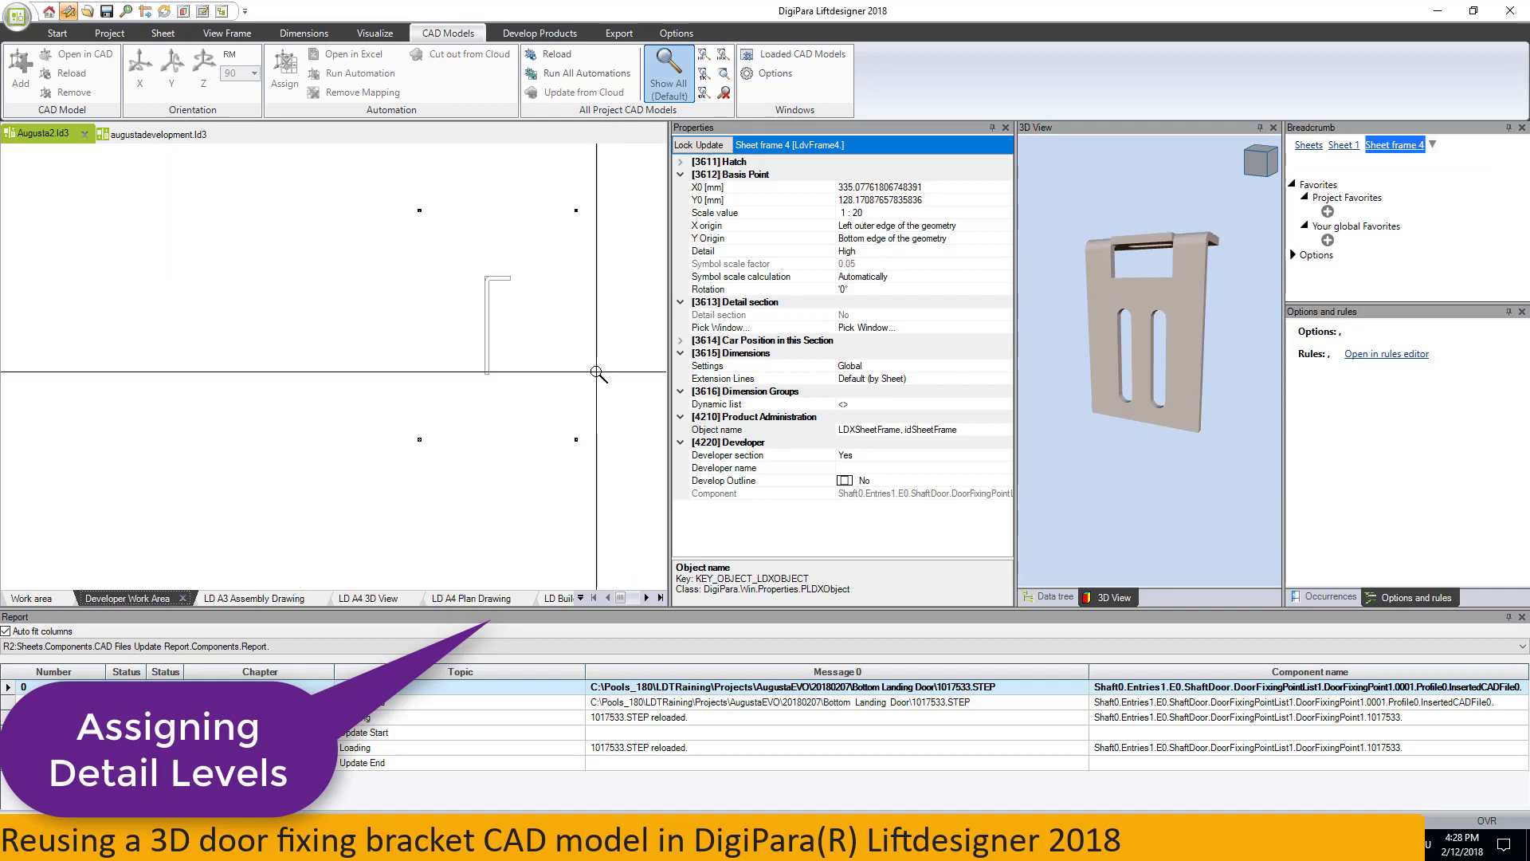
{"action": "scroll", "coordinate": [507, 349], "scroll_direction": "down", "scroll_amount": 2}
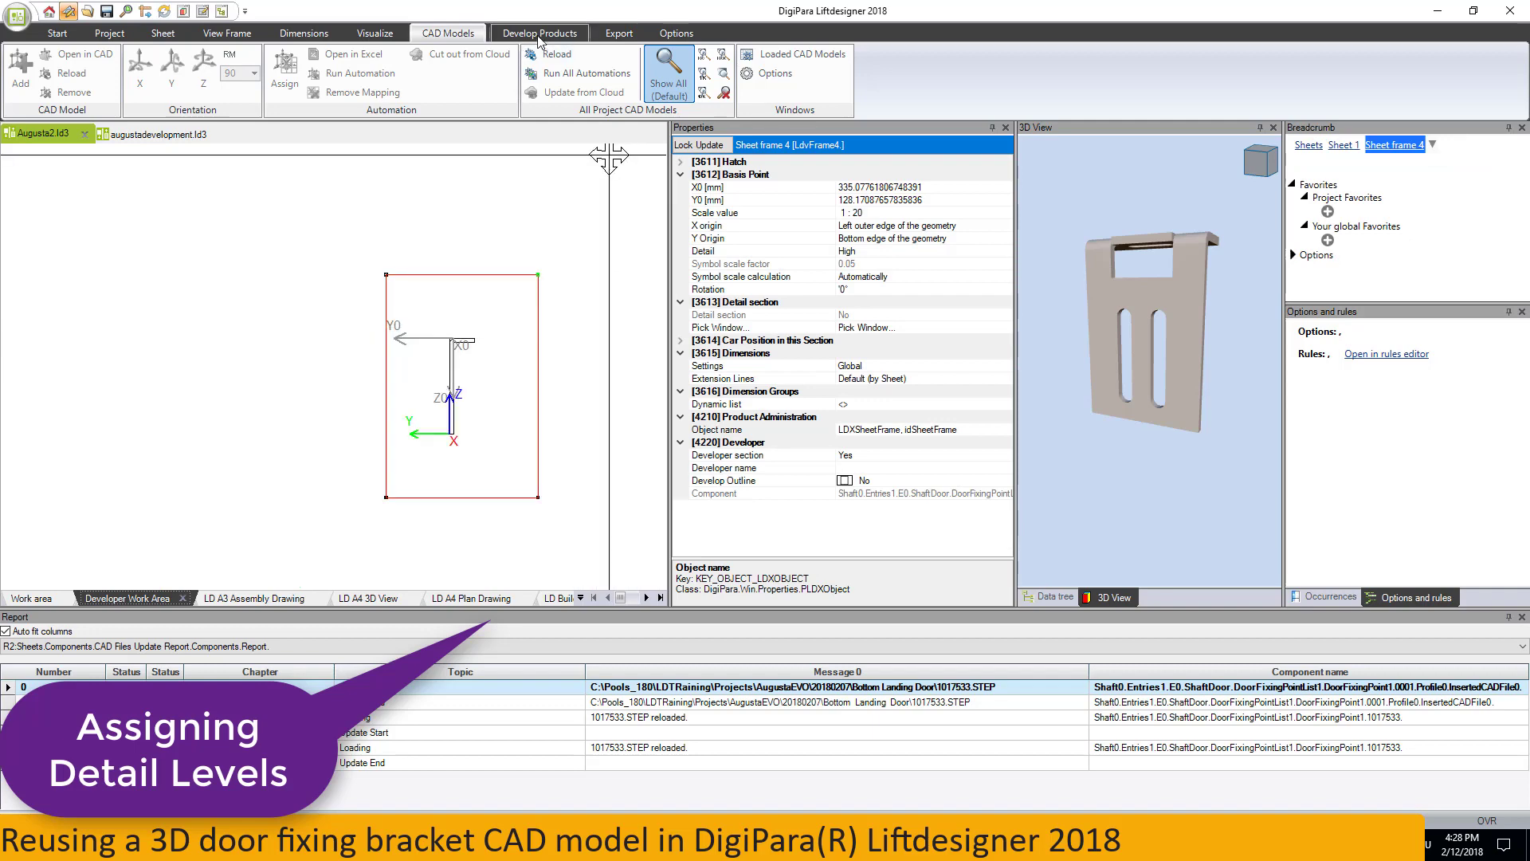
Set sheet frame 4's Detail to Basic and select bracket model 1017533.
{"action": "left_click", "coordinate": [228, 37]}
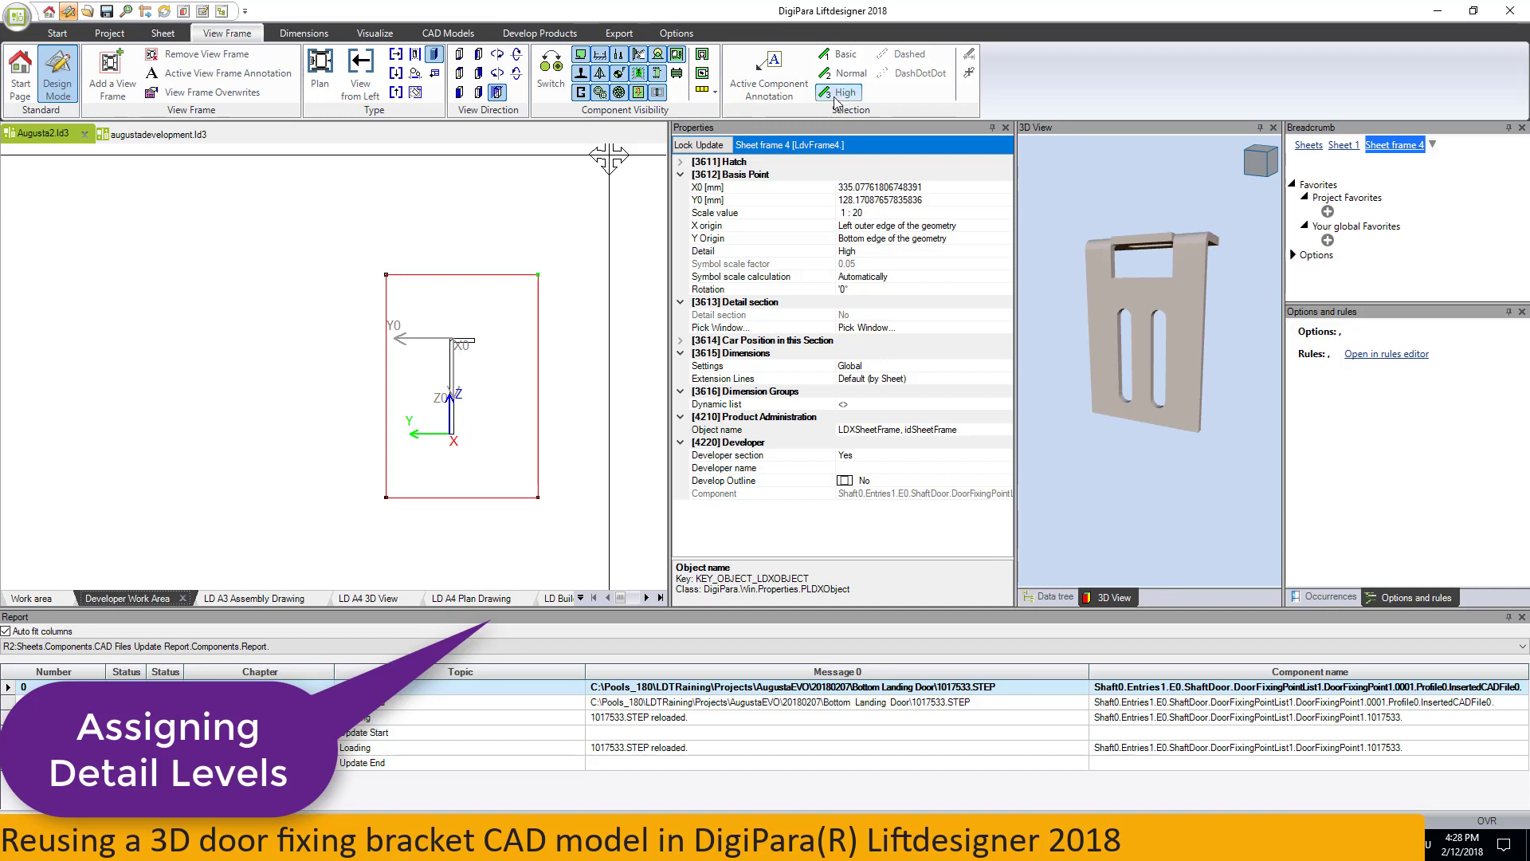
{"action": "left_click", "coordinate": [845, 56]}
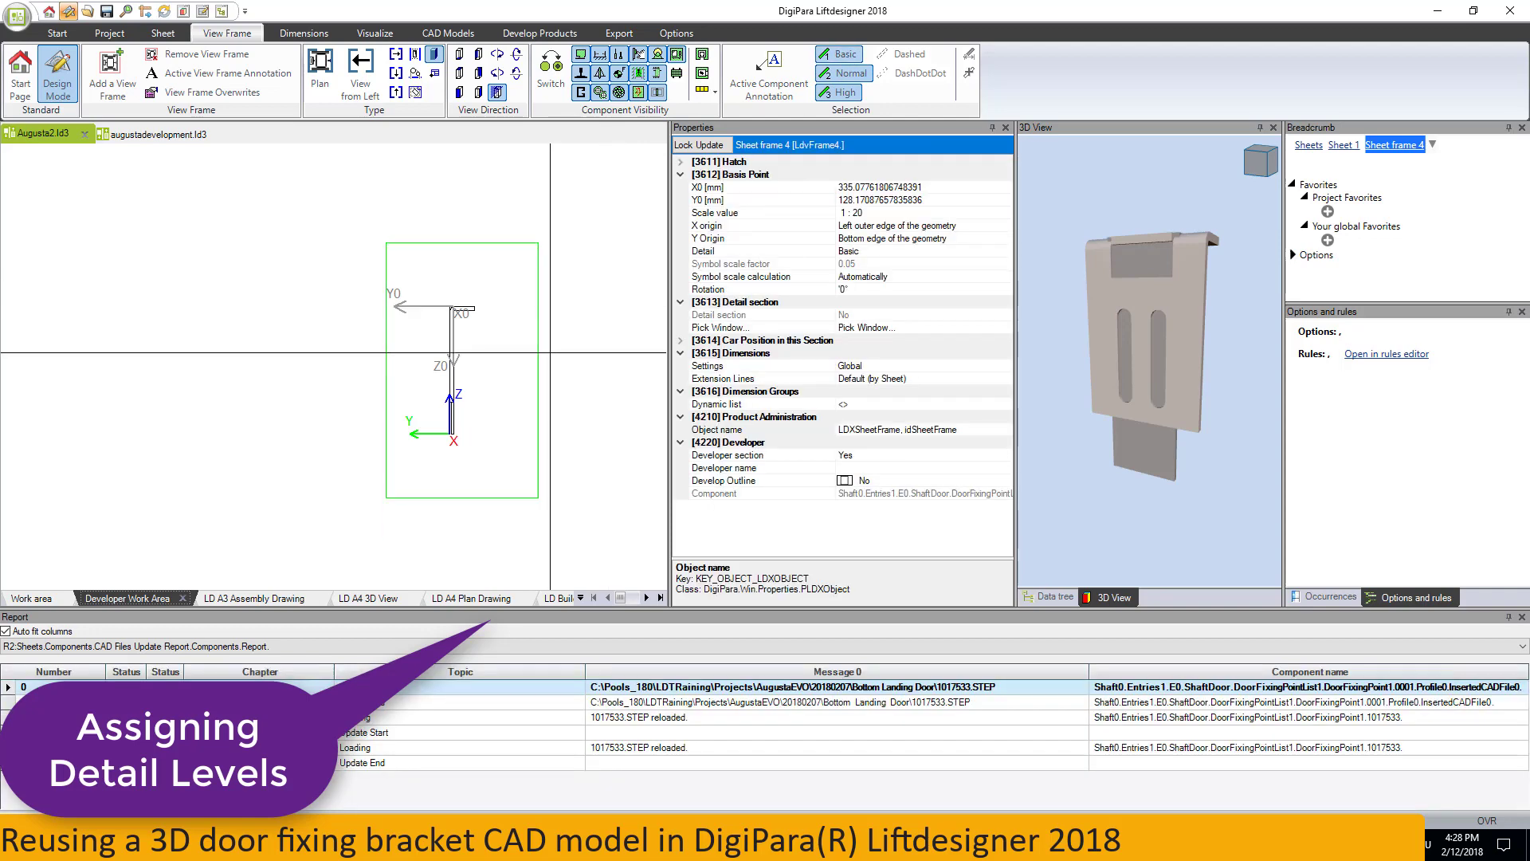
{"action": "mouse_move", "coordinate": [1151, 403]}
{"action": "middle_mouse_down"}
{"action": "mouse_move", "coordinate": [1112, 393]}
{"action": "mouse_move", "coordinate": [1158, 386]}
{"action": "middle_mouse_up"}
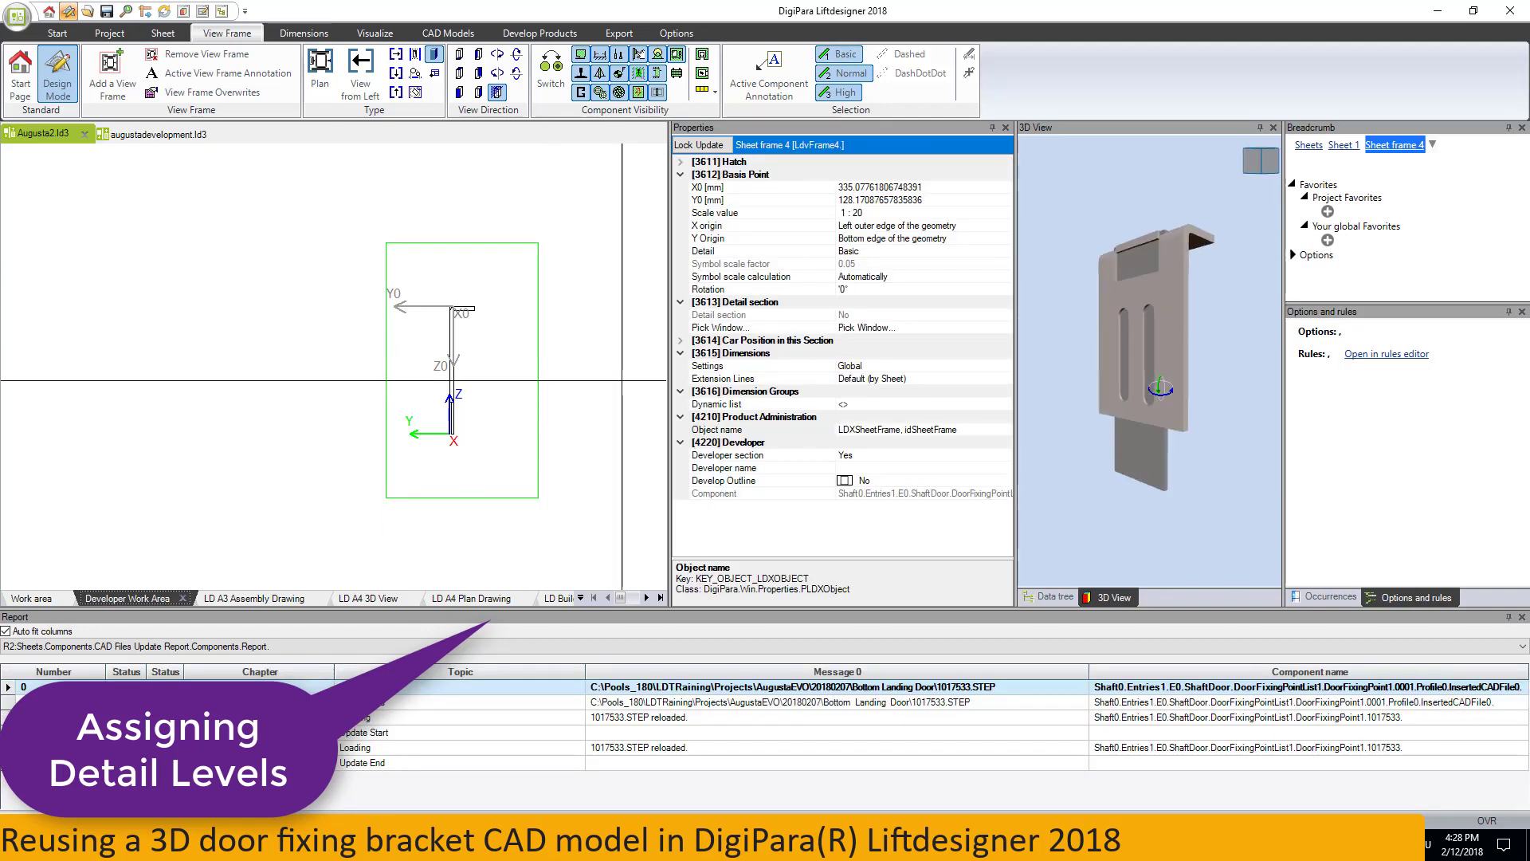
{"action": "scroll", "coordinate": [445, 382], "scroll_direction": "up", "scroll_amount": 3}
{"action": "scroll", "coordinate": [453, 400], "scroll_direction": "up", "scroll_amount": 3}
{"action": "left_click", "coordinate": [461, 395]}
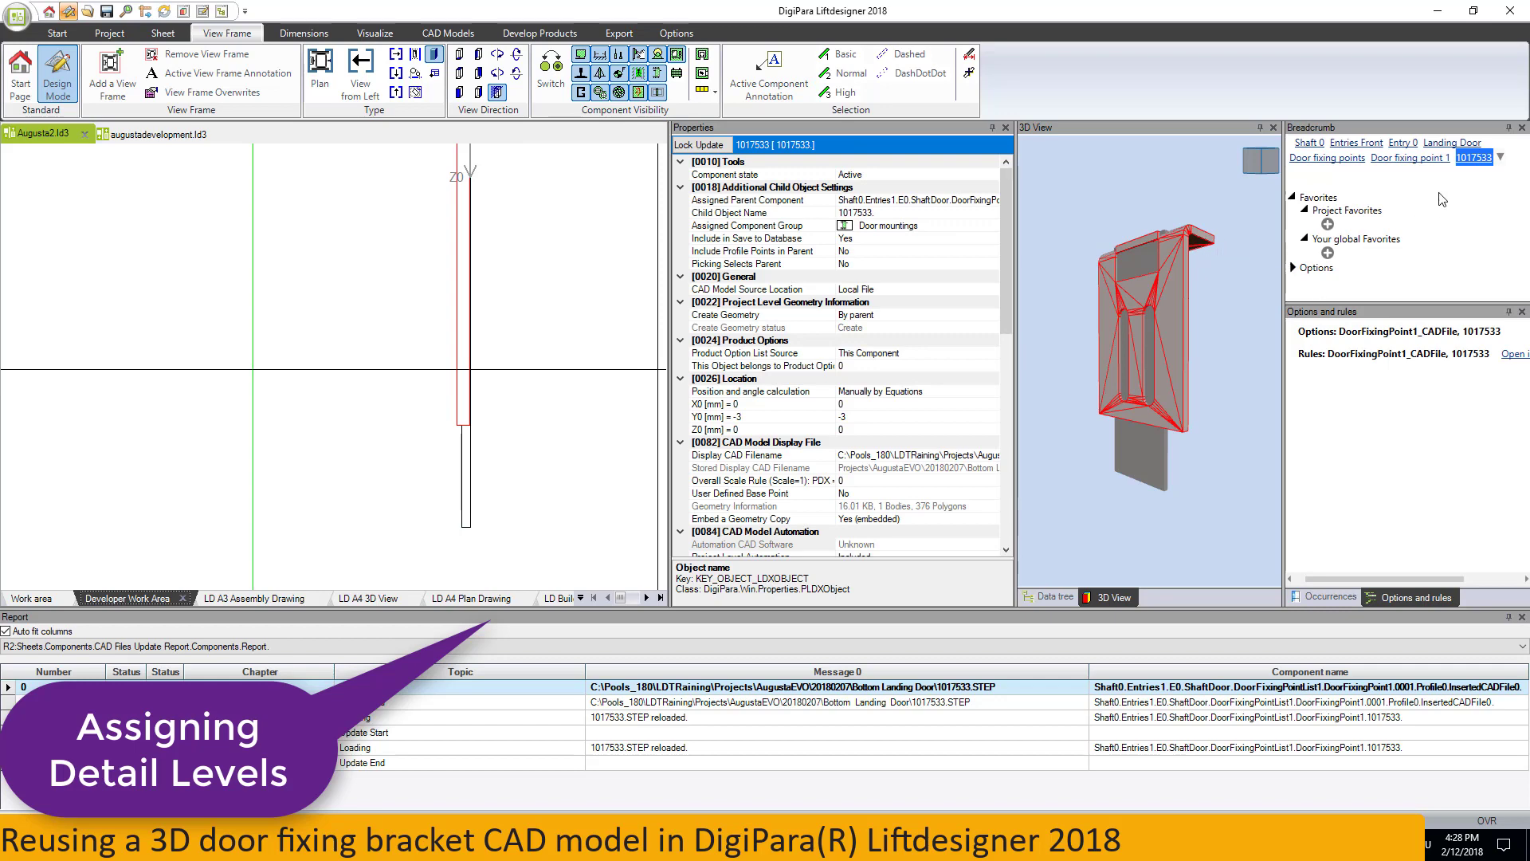
Set bracket Profile 0's Details to 4 (high detail only) and return to the work area.
{"action": "left_click", "coordinate": [1501, 160]}
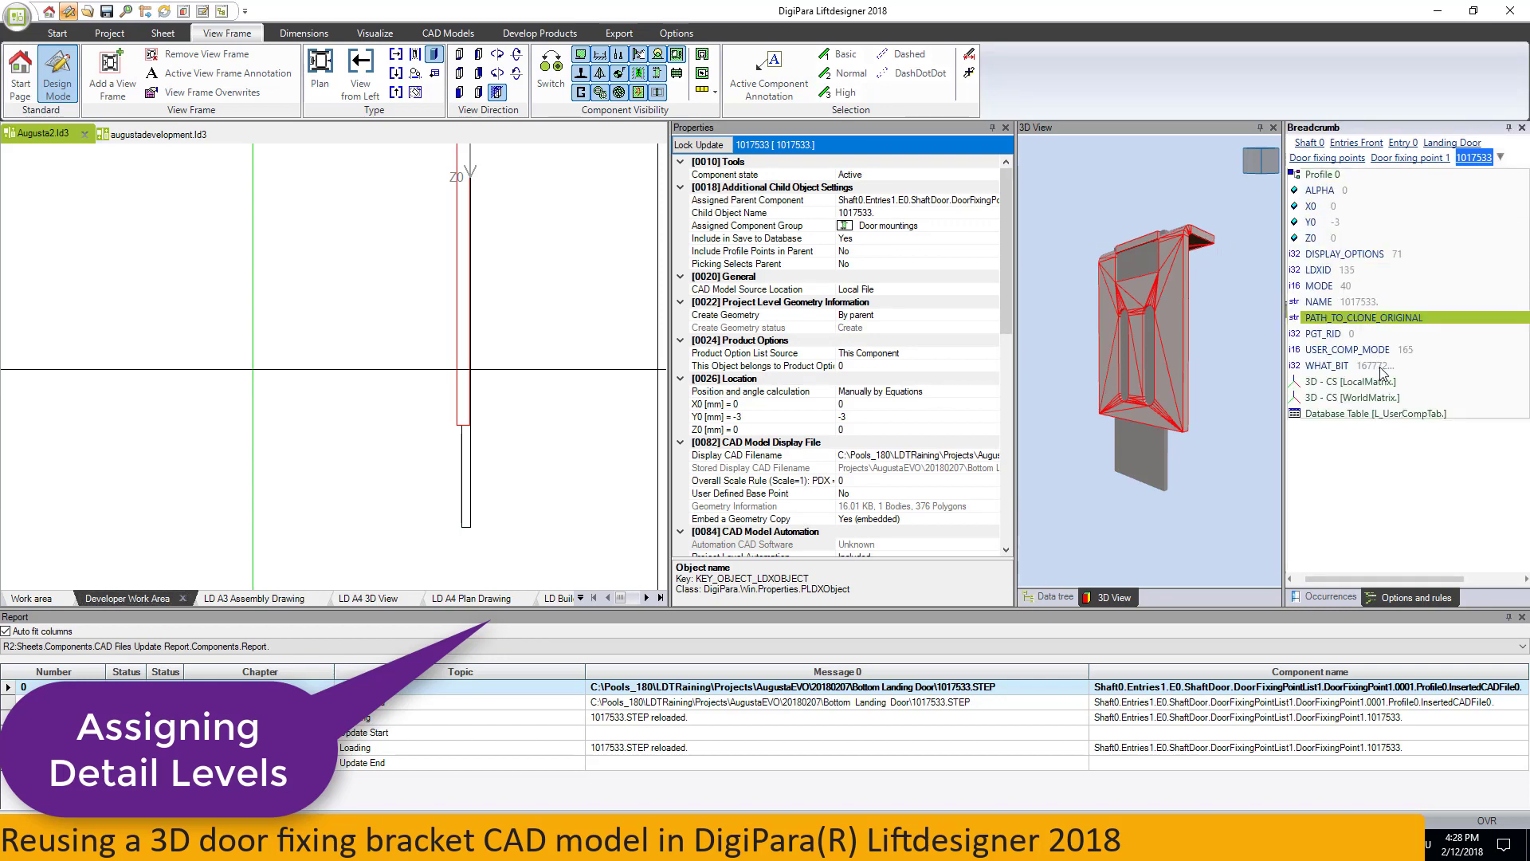
{"action": "left_click", "coordinate": [1335, 174]}
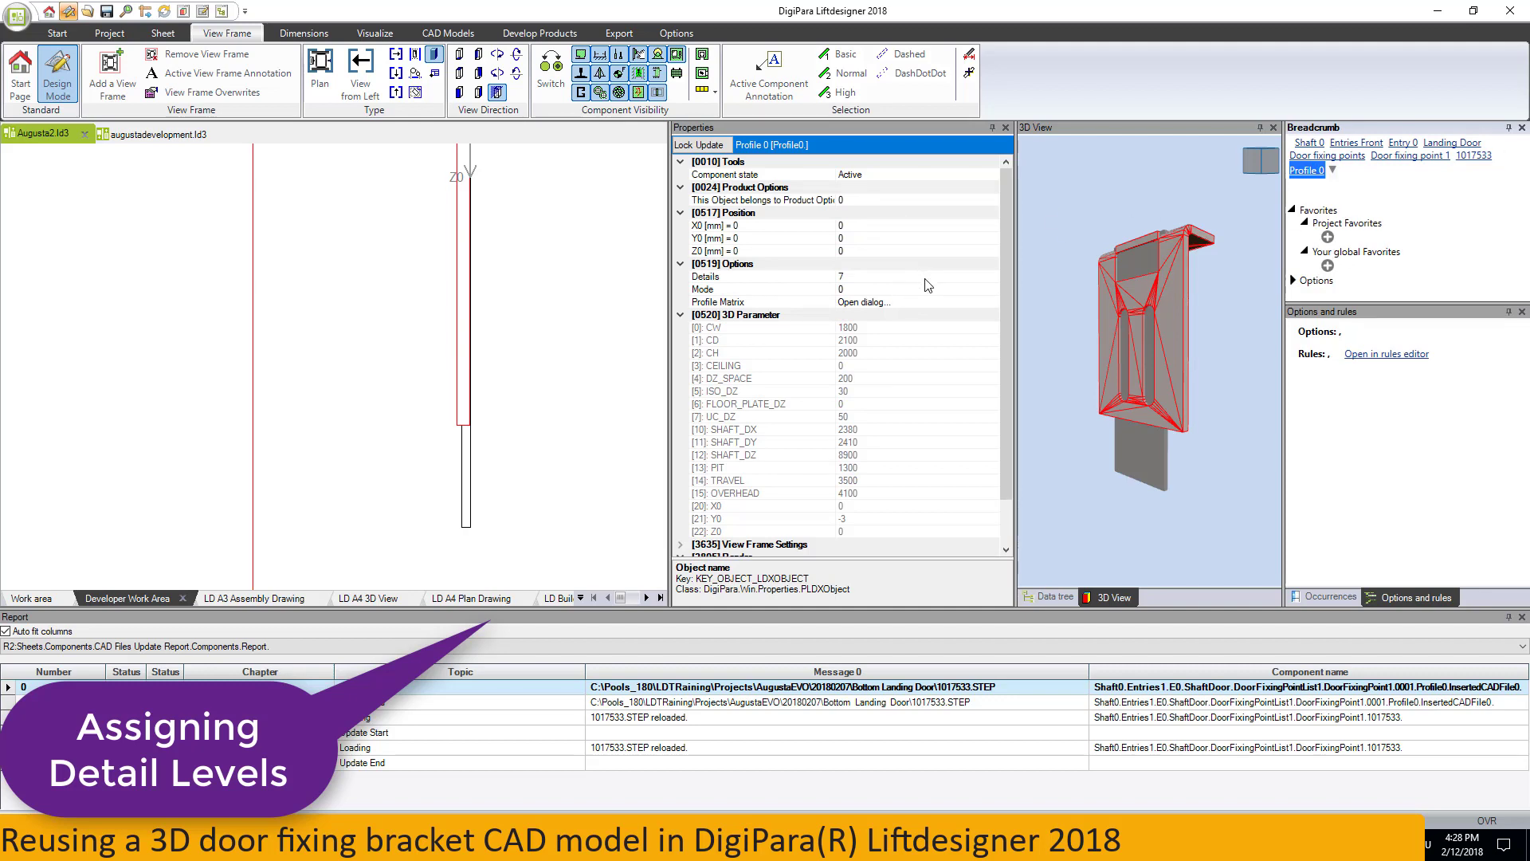
{"action": "left_click", "coordinate": [990, 281]}
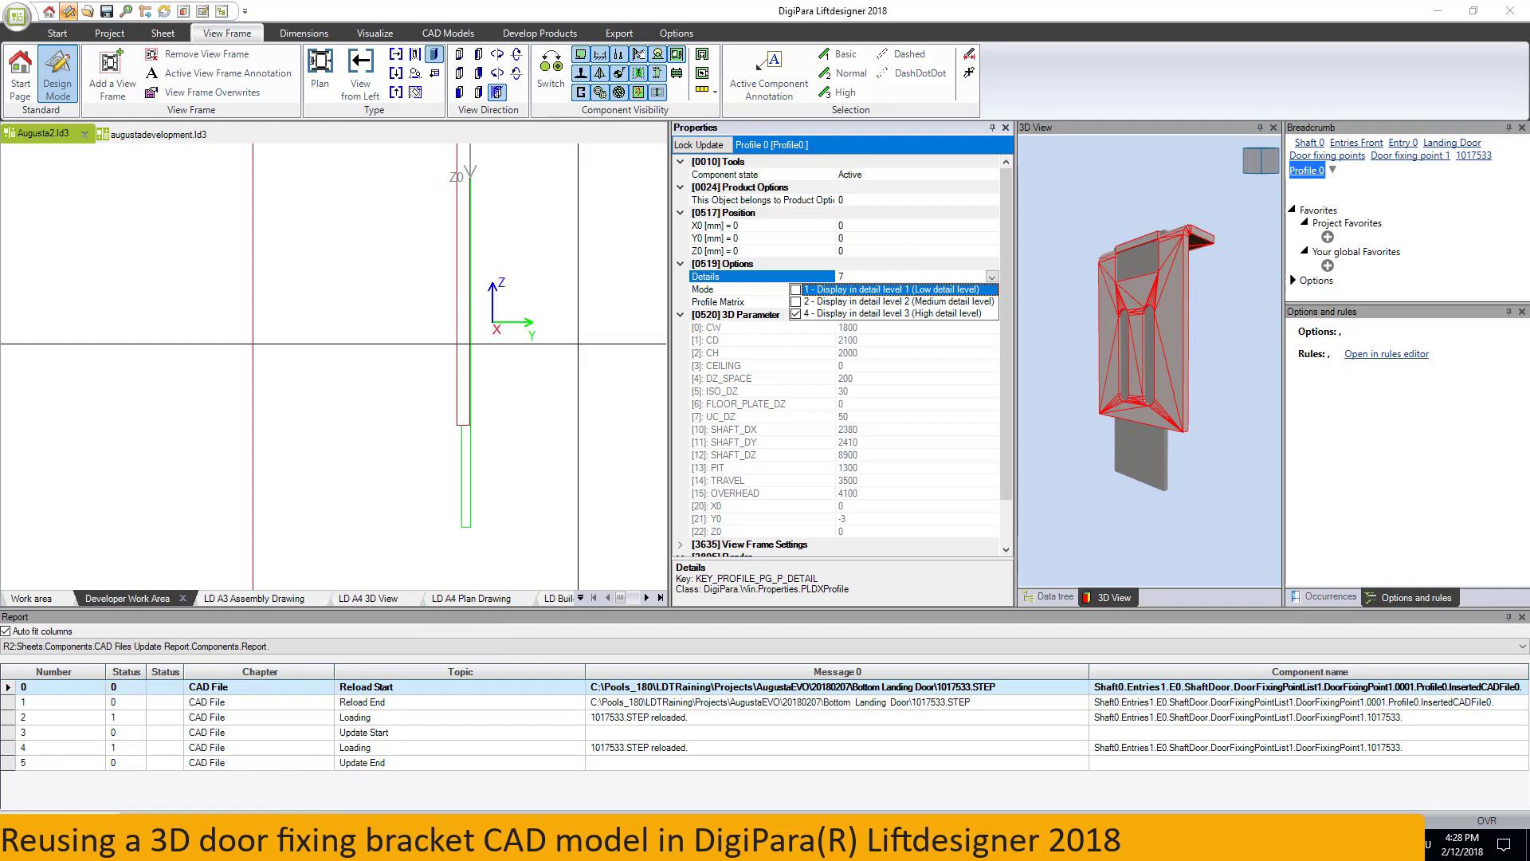
{"action": "left_click", "coordinate": [546, 410]}
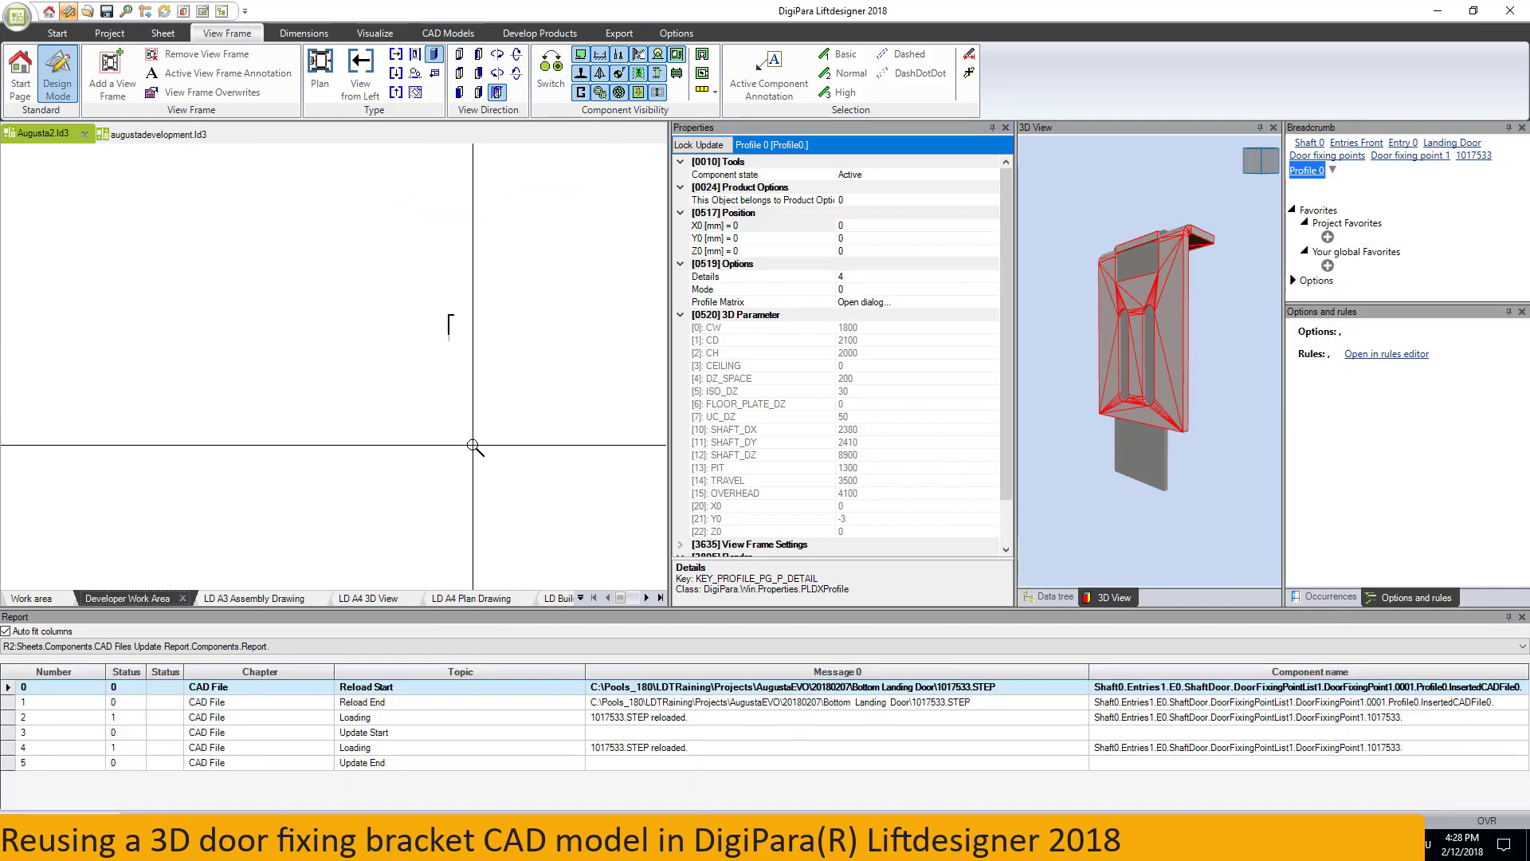
{"action": "left_click", "coordinate": [318, 446]}
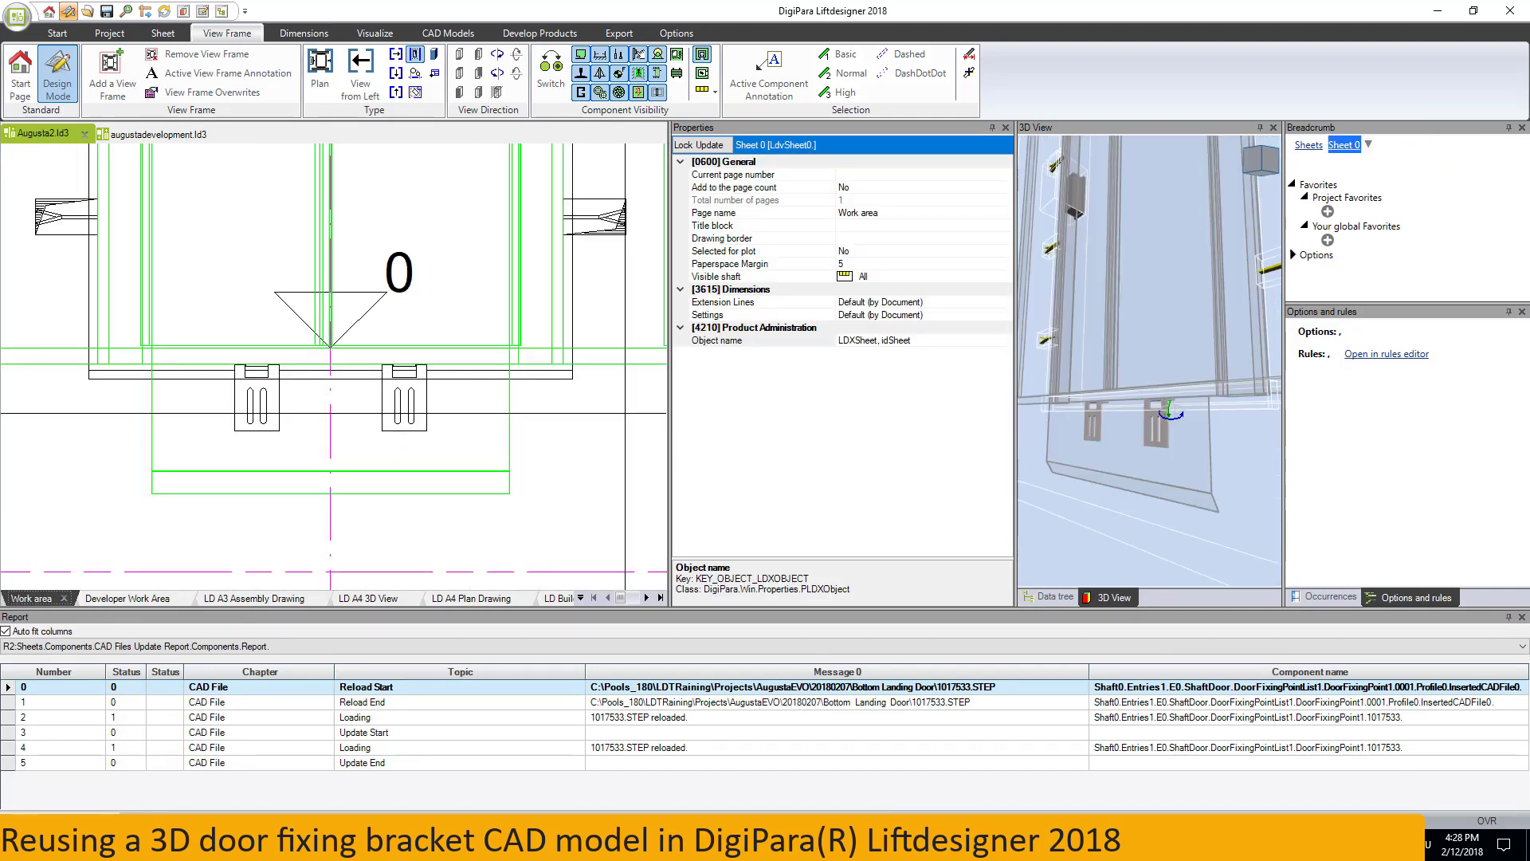
{"action": "scroll", "coordinate": [465, 424], "scroll_direction": "down", "scroll_amount": 2}
{"action": "scroll", "coordinate": [464, 423], "scroll_direction": "down", "scroll_amount": 2}
{"action": "scroll", "coordinate": [464, 424], "scroll_direction": "down", "scroll_amount": 2}
{"action": "scroll", "coordinate": [464, 424], "scroll_direction": "down", "scroll_amount": 1}
{"action": "scroll", "coordinate": [465, 423], "scroll_direction": "down", "scroll_amount": 1}
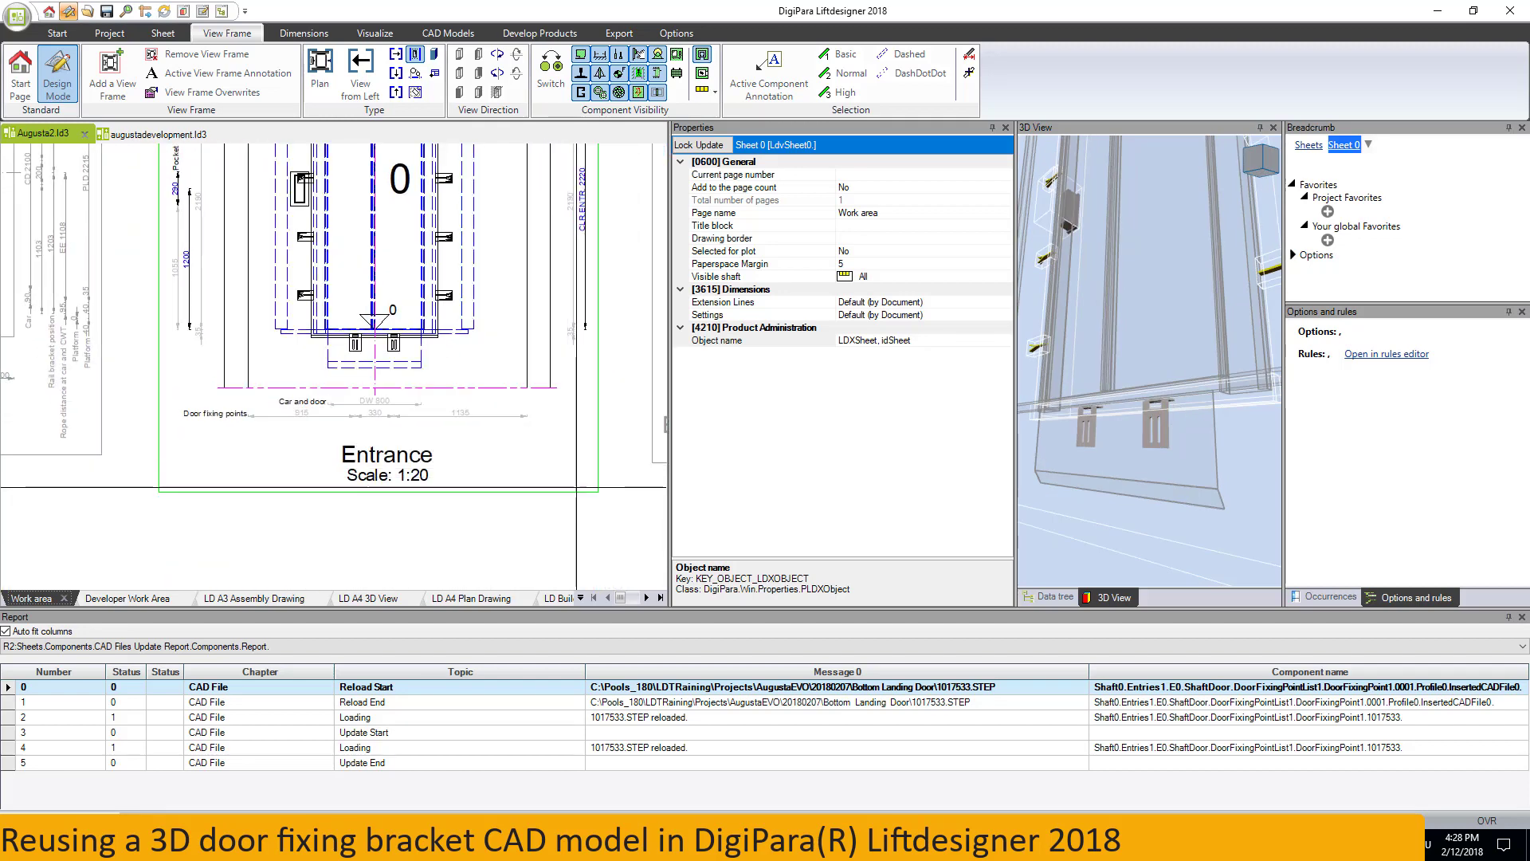
{"action": "left_click", "coordinate": [578, 489]}
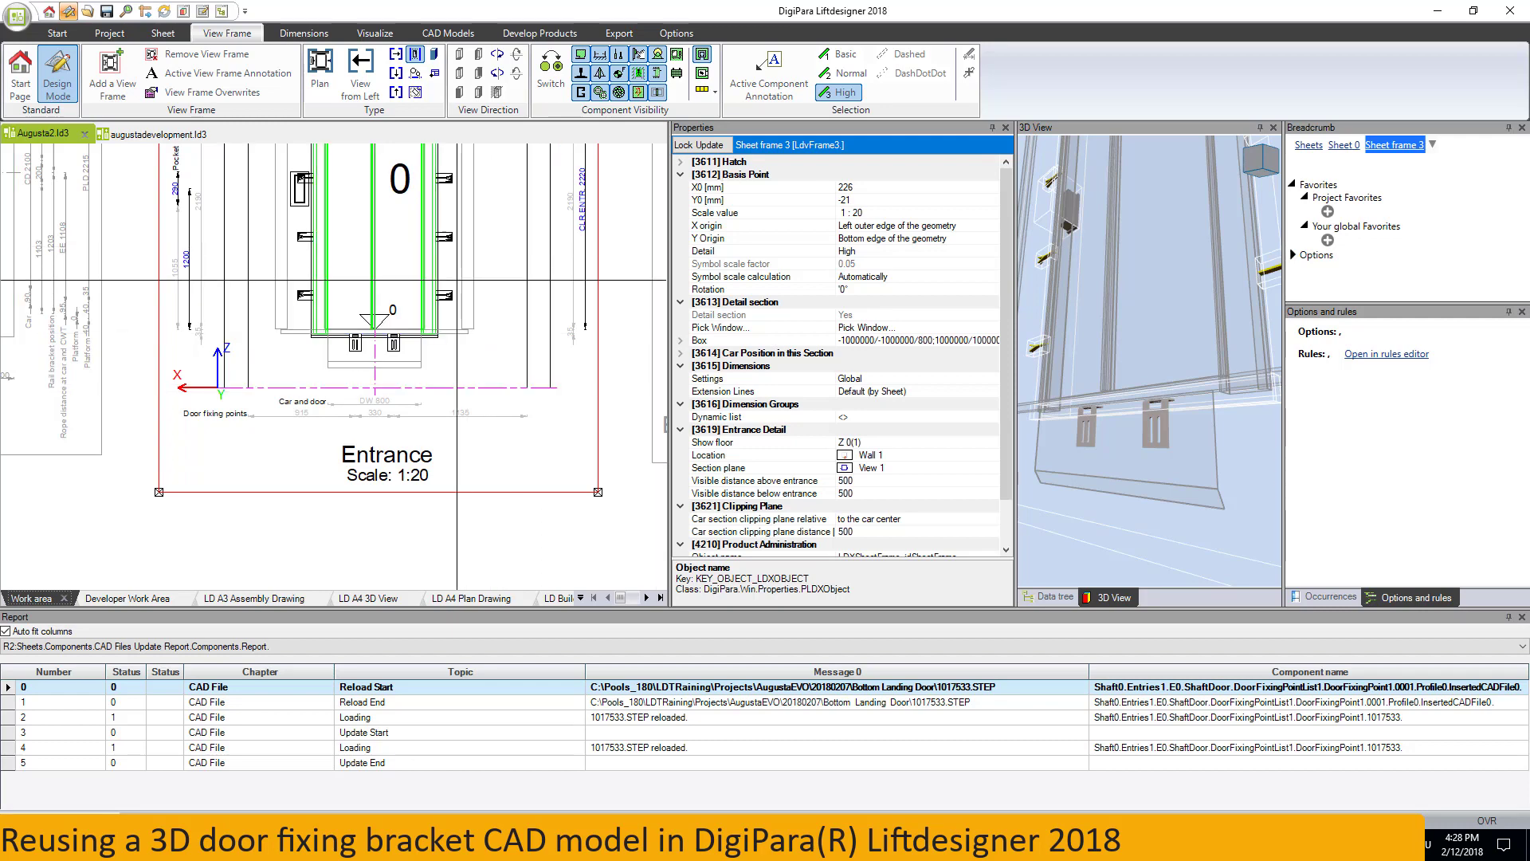
{"action": "left_click", "coordinate": [843, 57]}
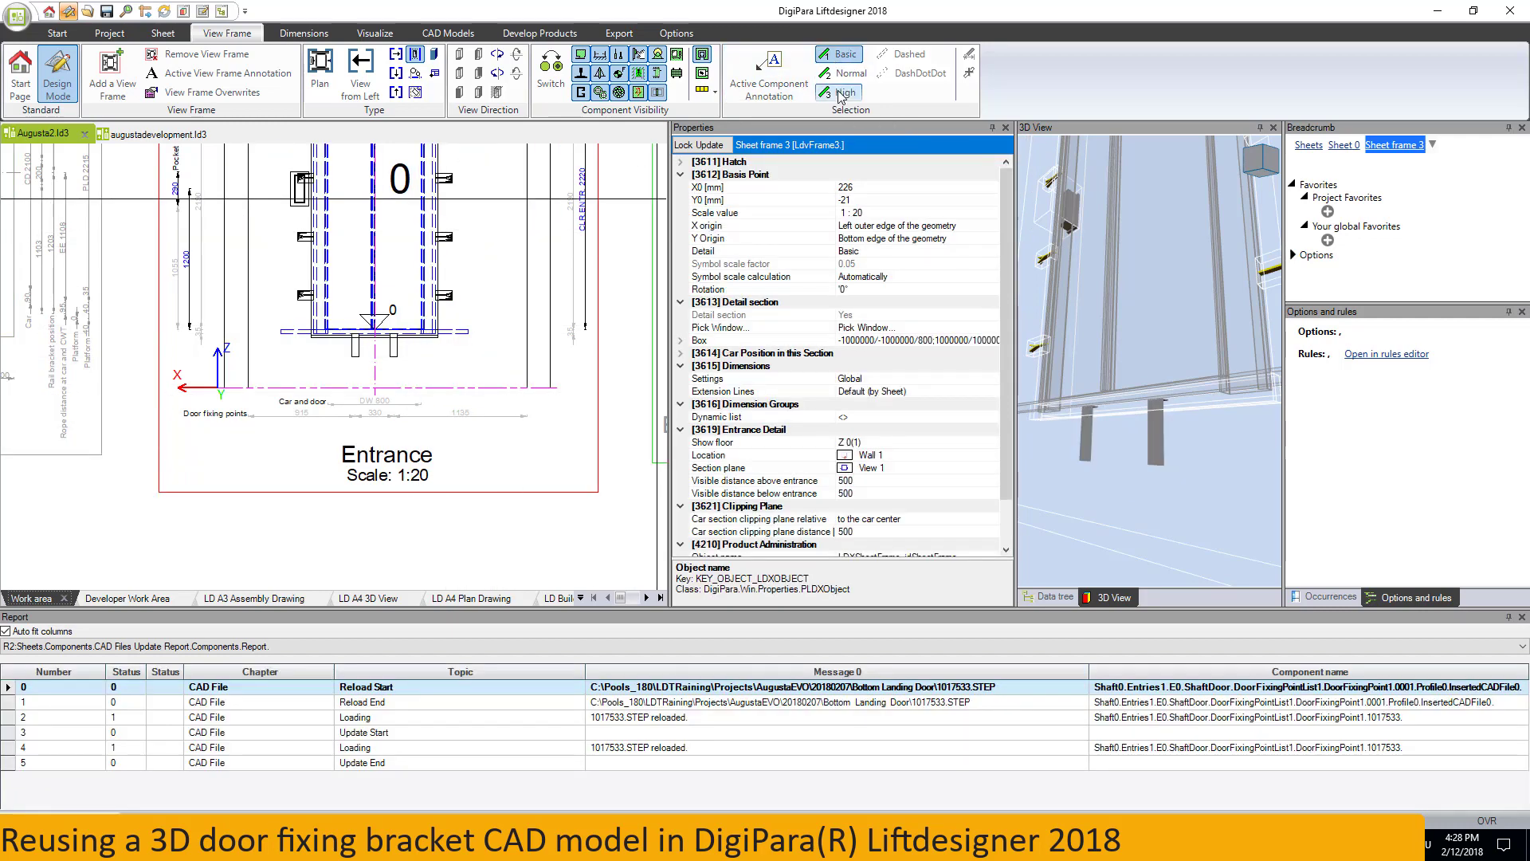
{"action": "left_click", "coordinate": [842, 93]}
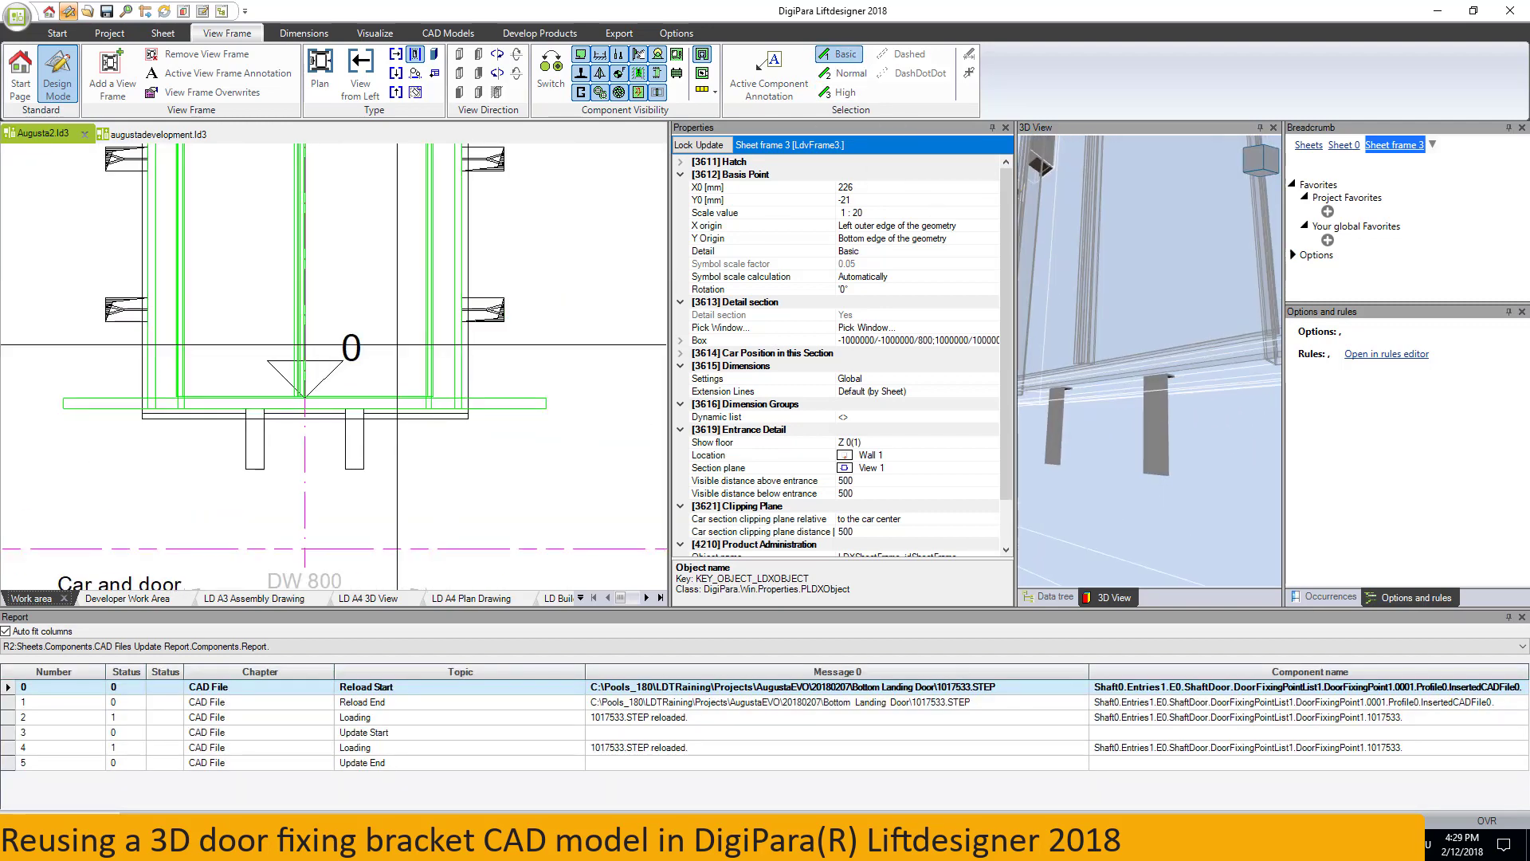
{"action": "left_click", "coordinate": [841, 94]}
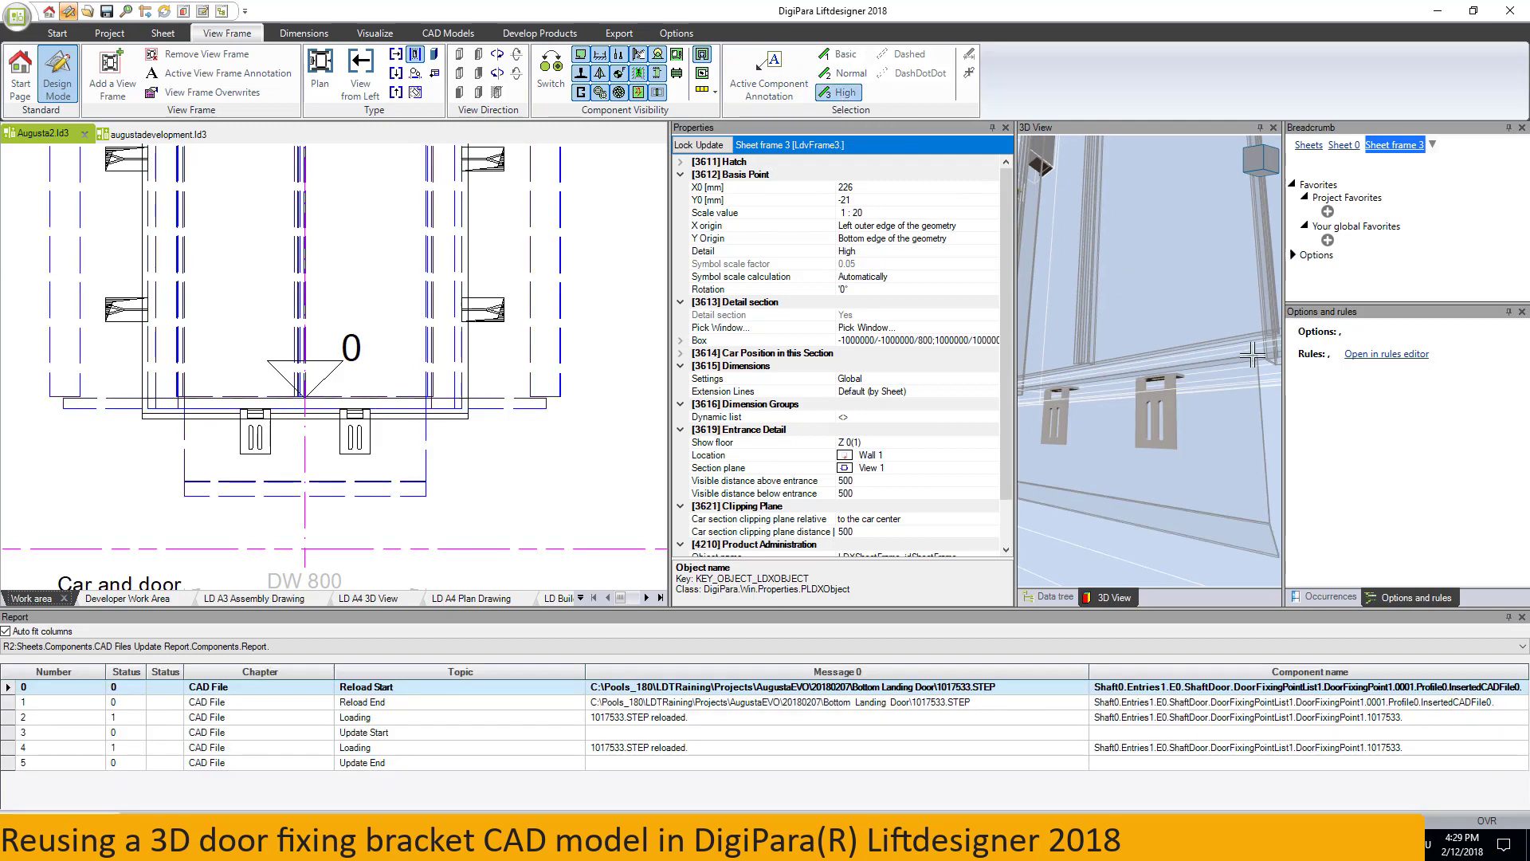
{"action": "middle_click_drag", "start_coordinate": [1135, 397], "coordinate": [1188, 396]}
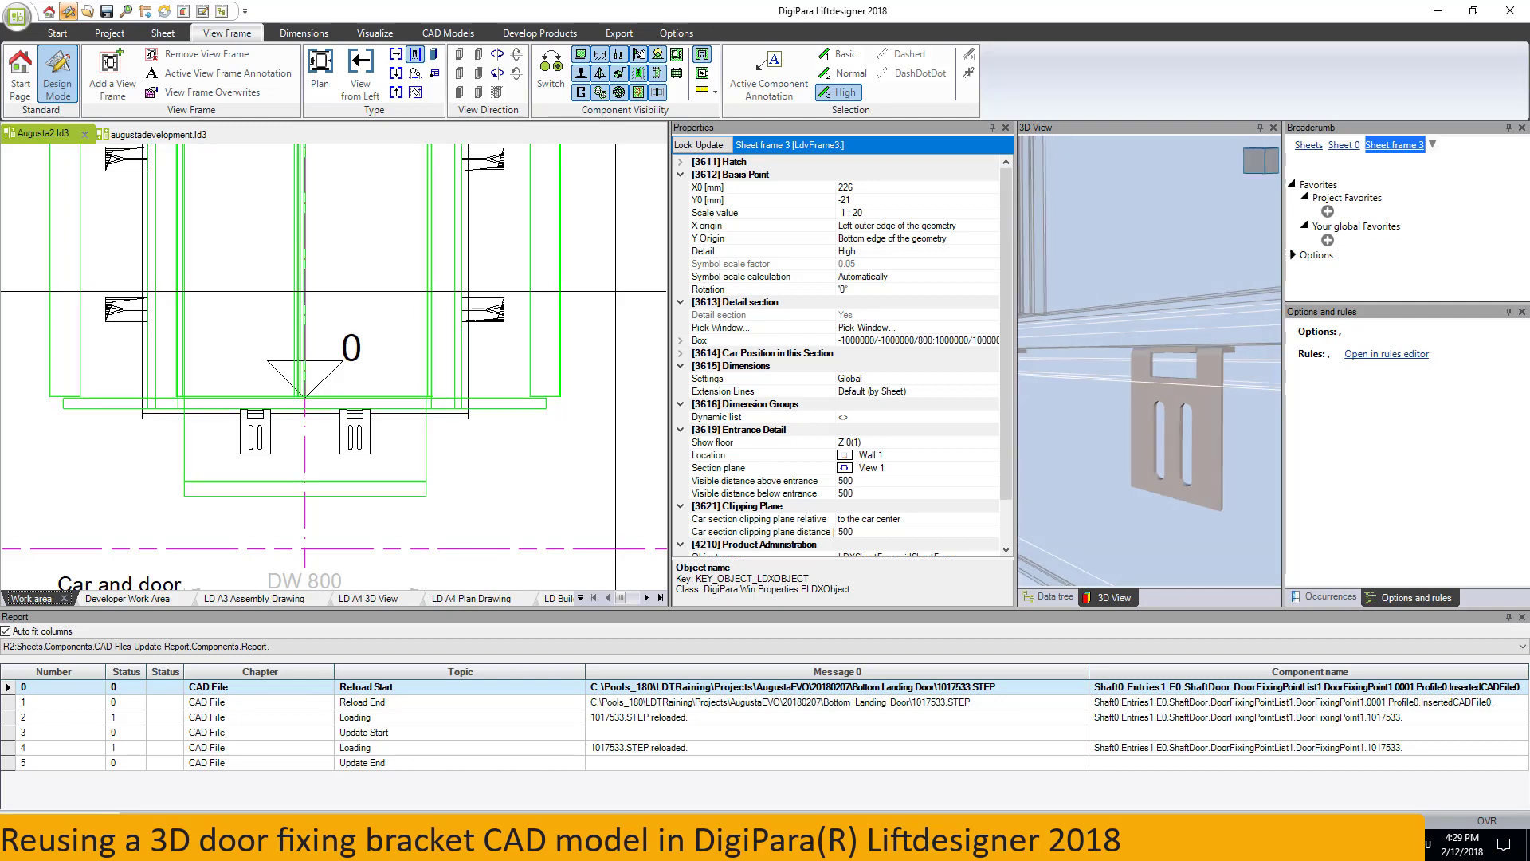
{"action": "scroll", "coordinate": [334, 366], "scroll_direction": "down", "scroll_amount": 2}
{"action": "scroll", "coordinate": [334, 367], "scroll_direction": "down", "scroll_amount": 2}
{"action": "scroll", "coordinate": [334, 367], "scroll_direction": "down", "scroll_amount": 2}
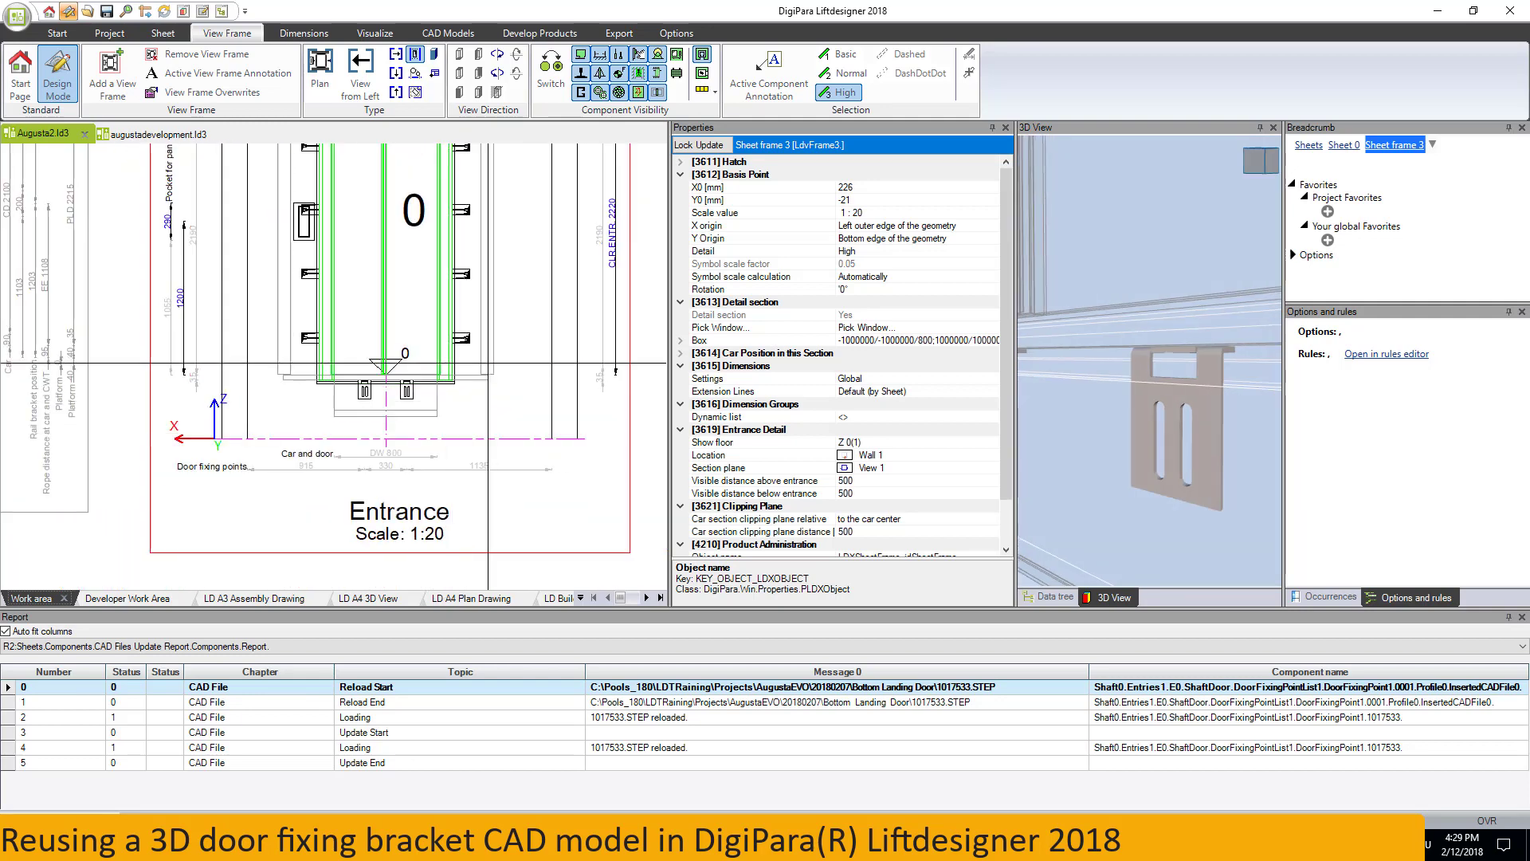
{"action": "scroll", "coordinate": [473, 426], "scroll_direction": "down", "scroll_amount": 1}
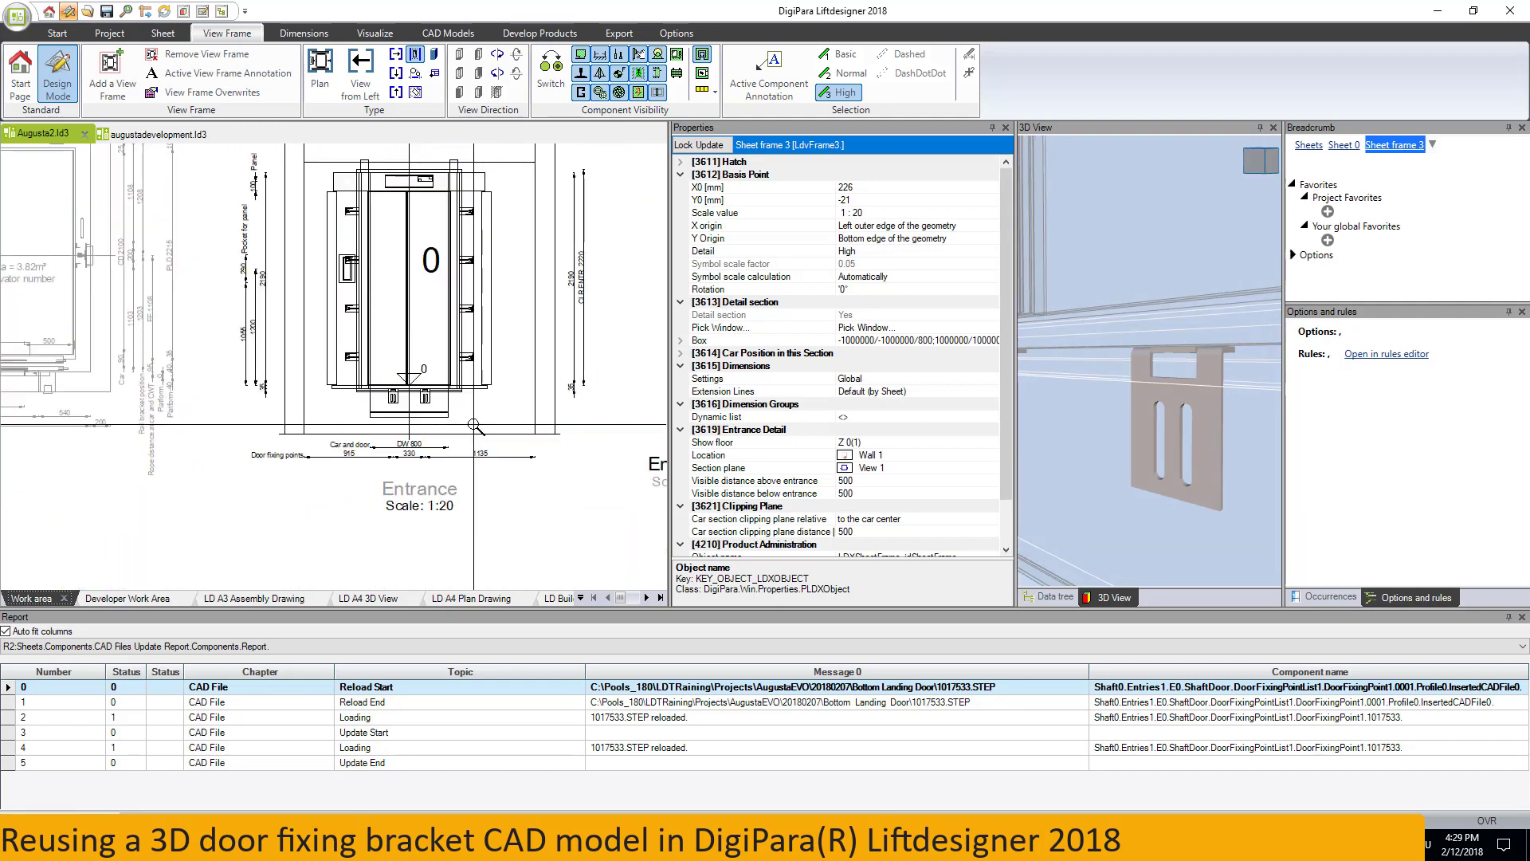
{"action": "scroll", "coordinate": [474, 425], "scroll_direction": "down", "scroll_amount": 1}
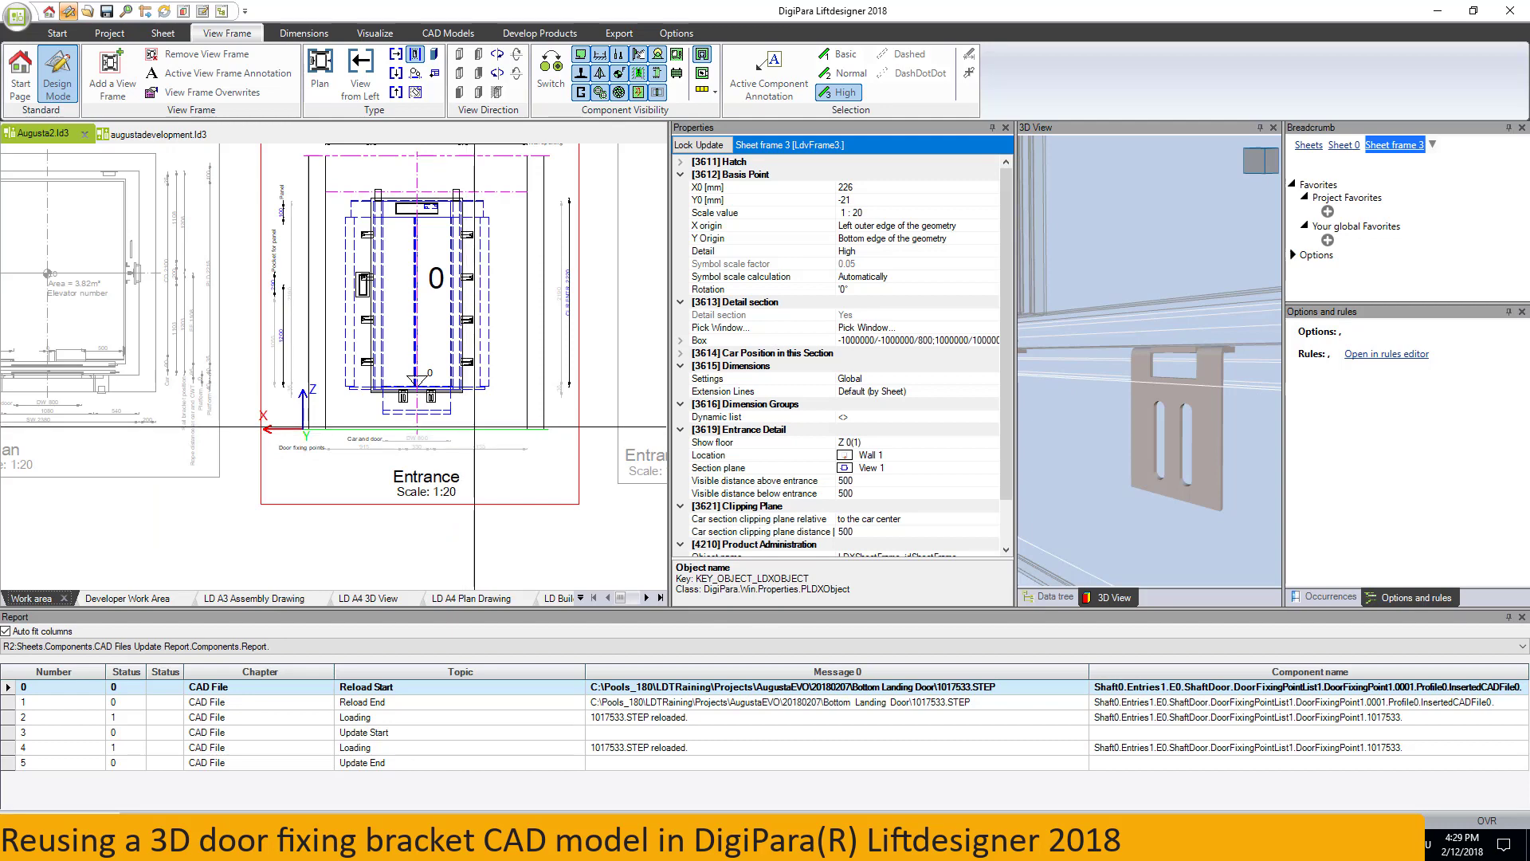
{"action": "scroll", "coordinate": [436, 410], "scroll_direction": "up", "scroll_amount": 2}
{"action": "scroll", "coordinate": [437, 409], "scroll_direction": "up", "scroll_amount": 1}
{"action": "scroll", "coordinate": [486, 381], "scroll_direction": "up", "scroll_amount": 1}
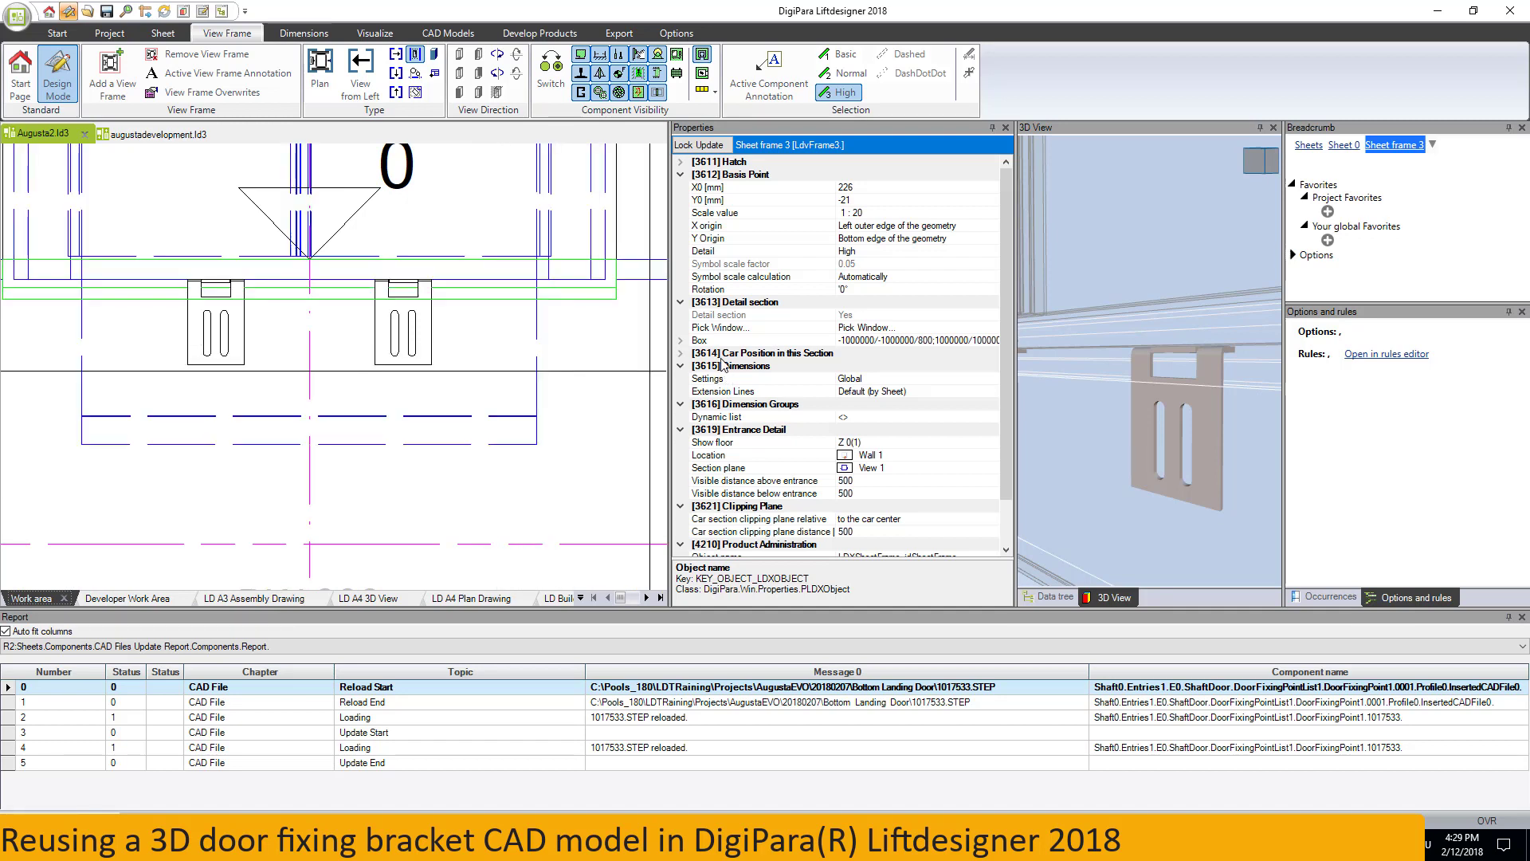
{"action": "left_click", "coordinate": [840, 54]}
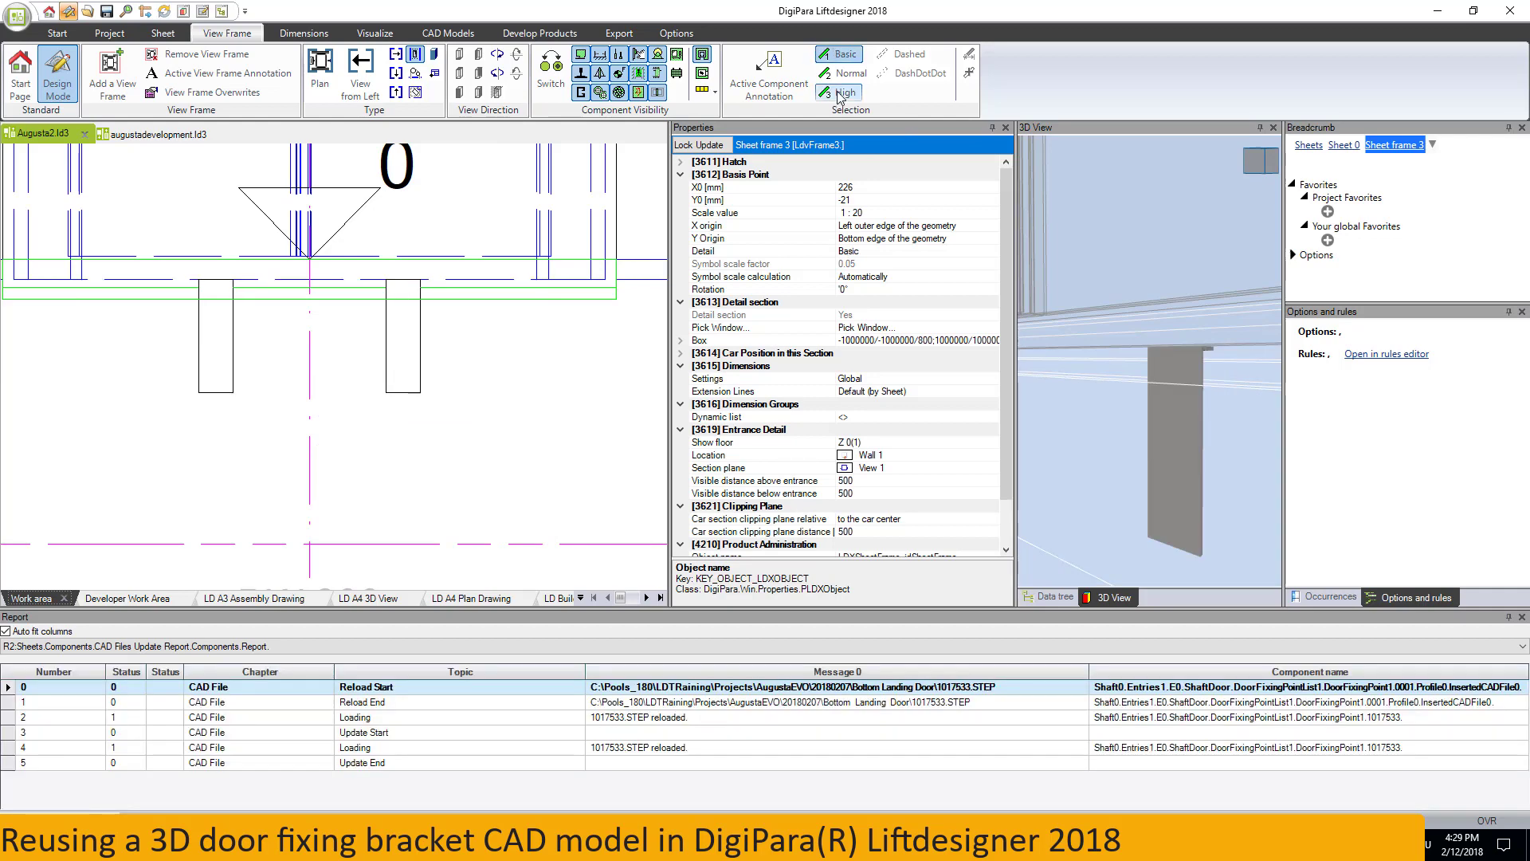
{"action": "left_click", "coordinate": [824, 94]}
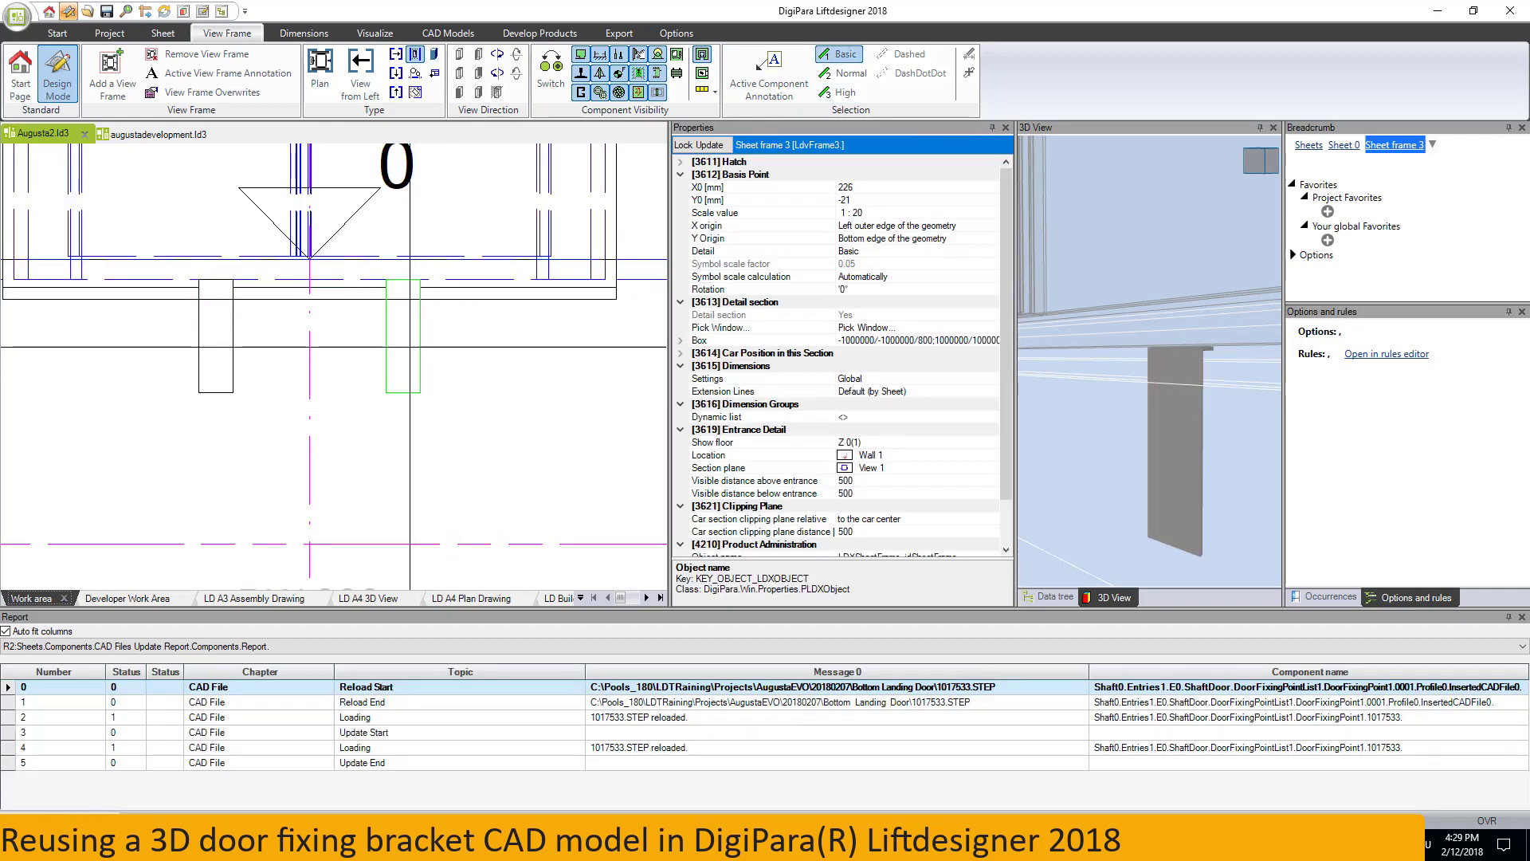
{"action": "left_click", "coordinate": [840, 94]}
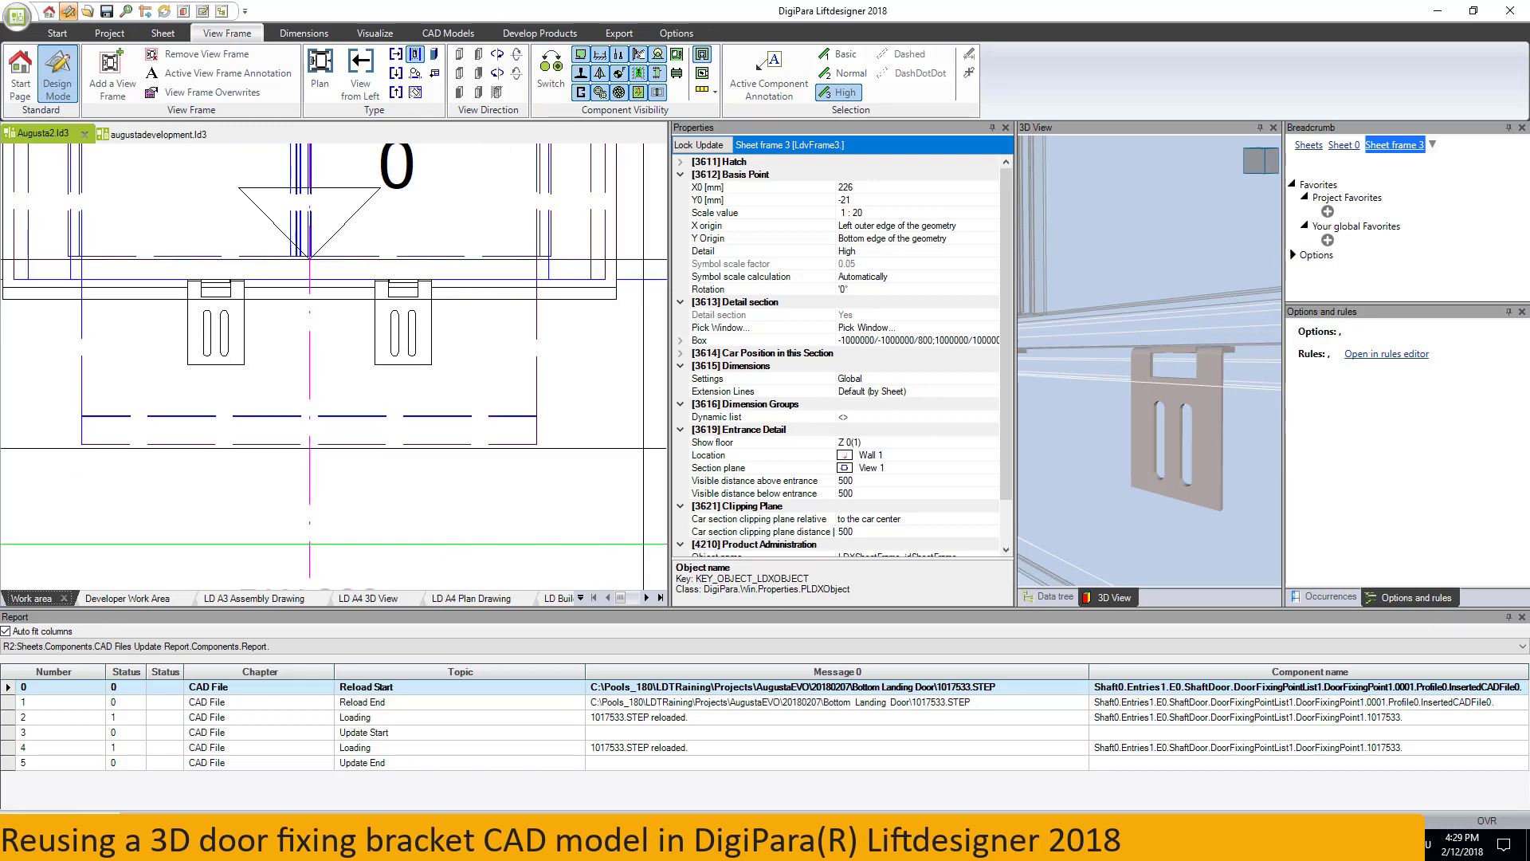
{"action": "scroll", "coordinate": [613, 470], "scroll_direction": "down", "scroll_amount": 5}
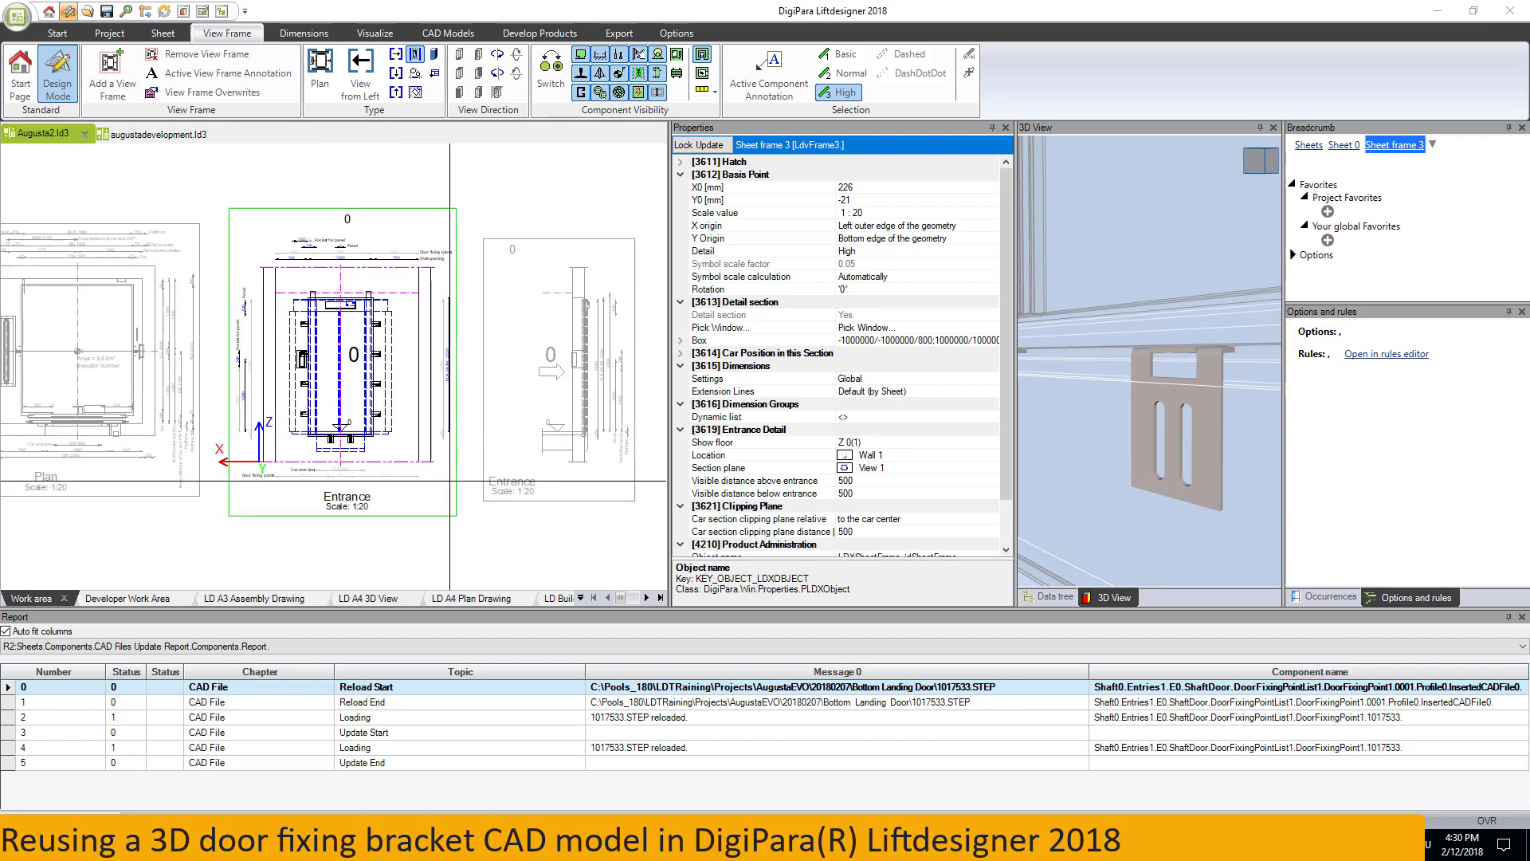
Return to the bracket model and start Save Component from product development.
{"action": "left_click", "coordinate": [128, 598]}
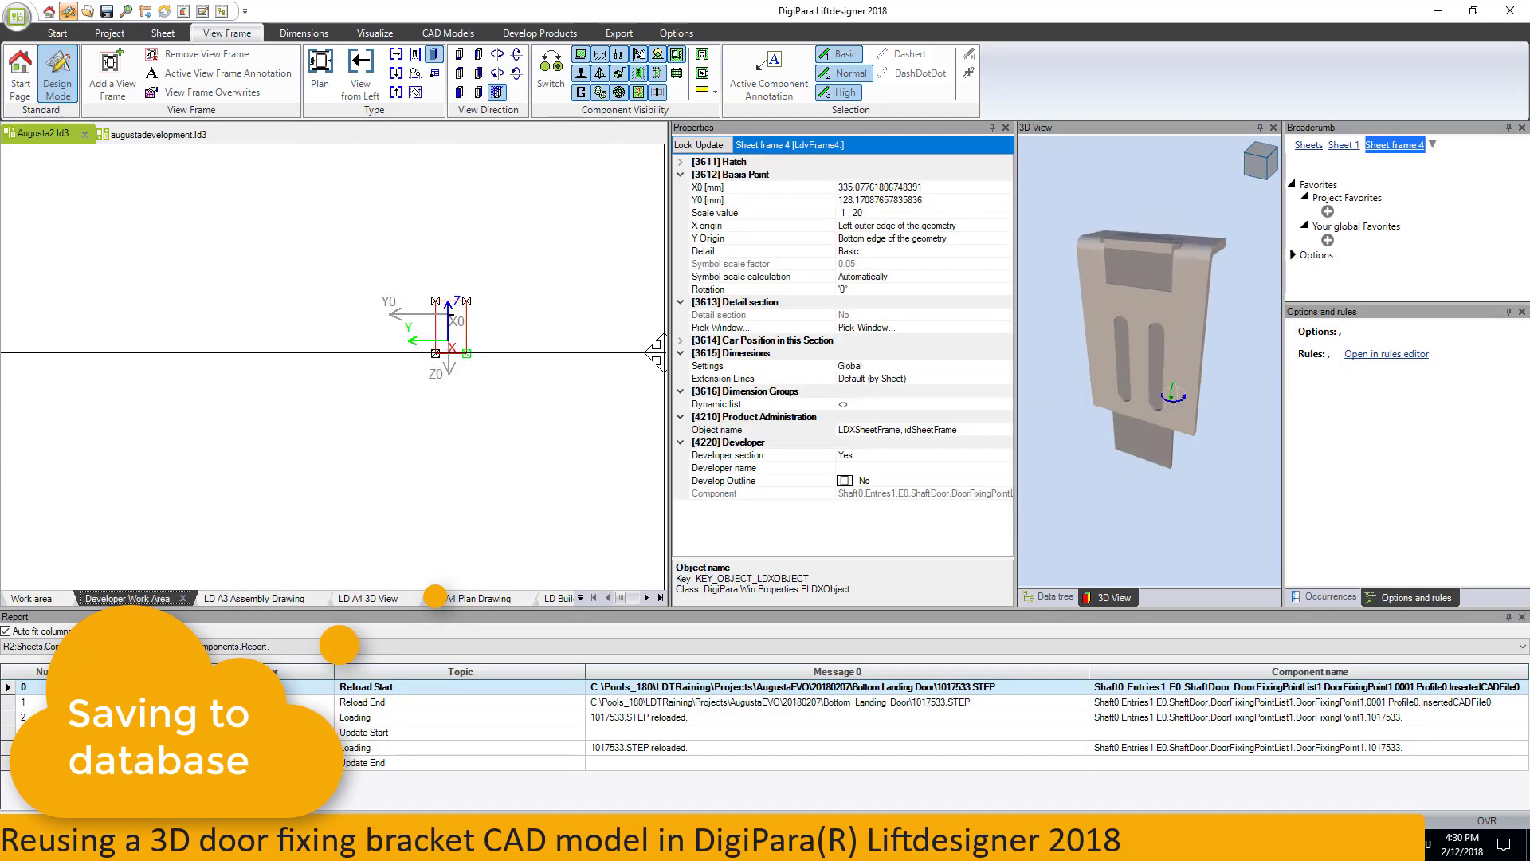
{"action": "left_click", "coordinate": [519, 45]}
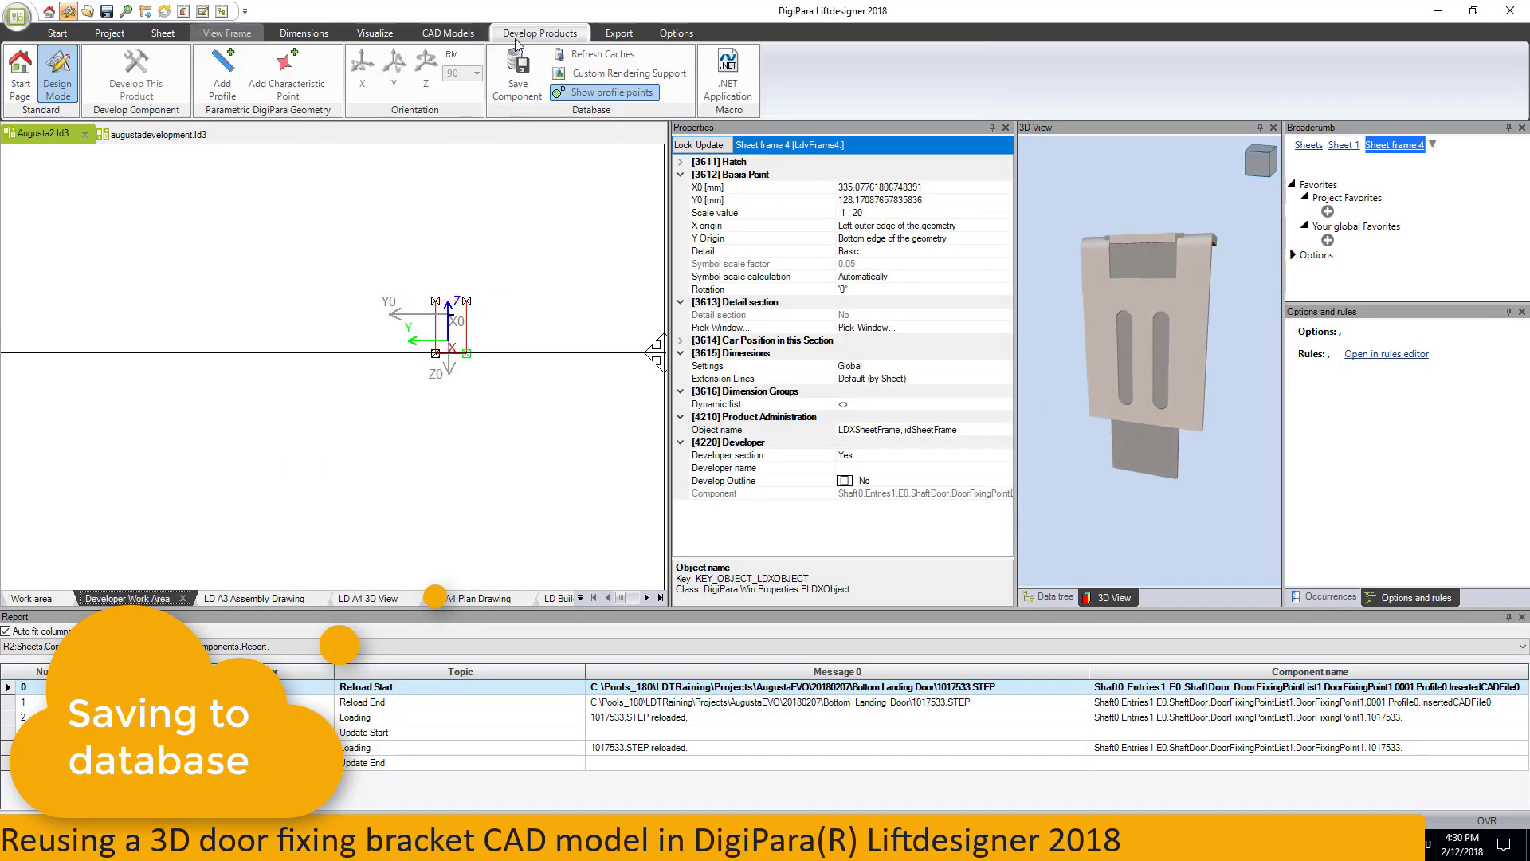
{"action": "left_click", "coordinate": [514, 75]}
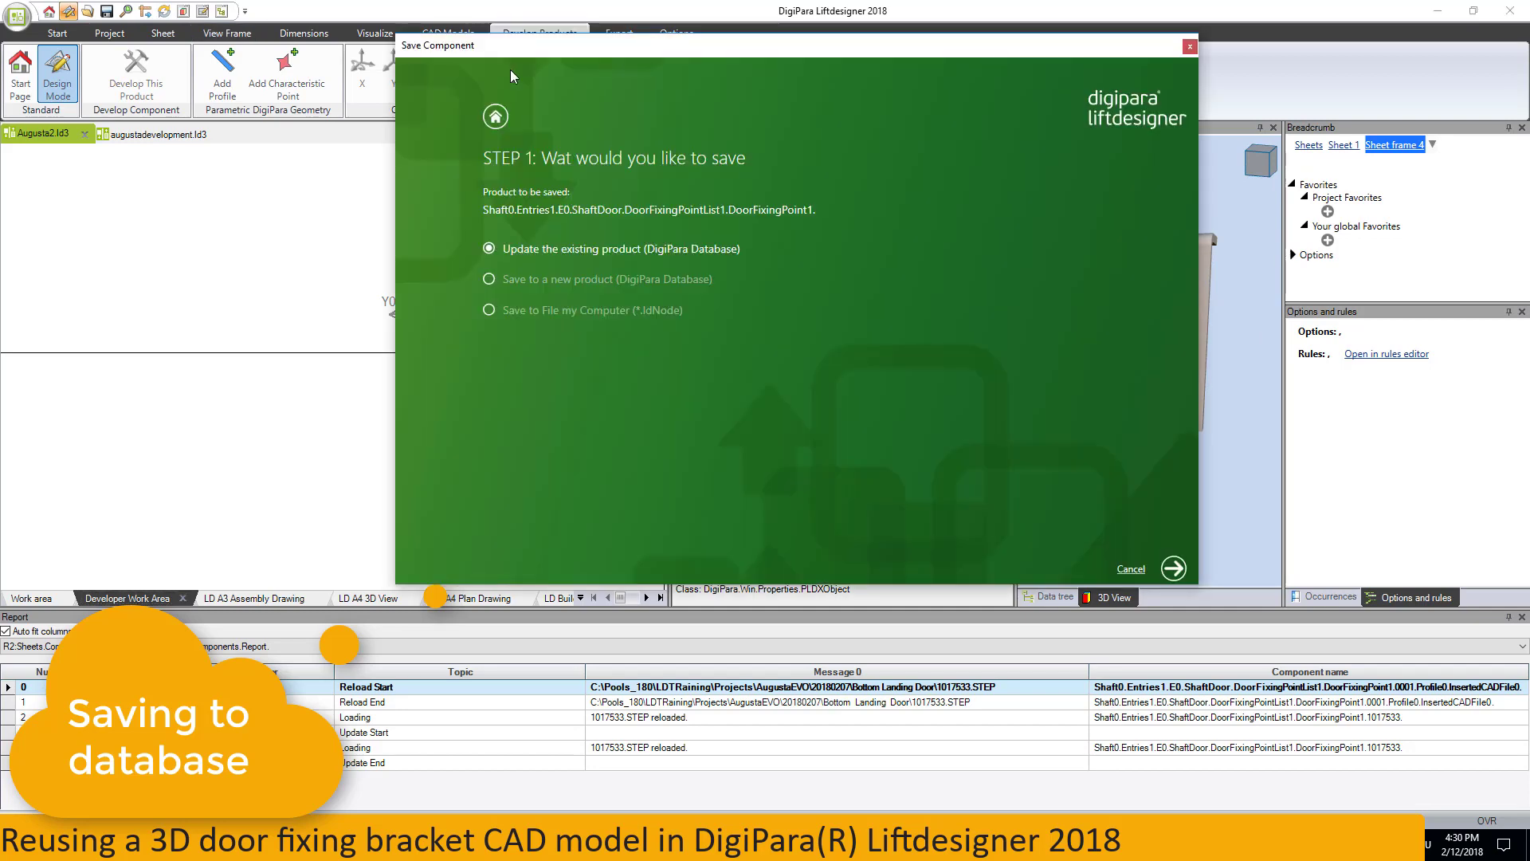
{"action": "left_click_drag", "start_coordinate": [678, 51], "coordinate": [773, 165]}
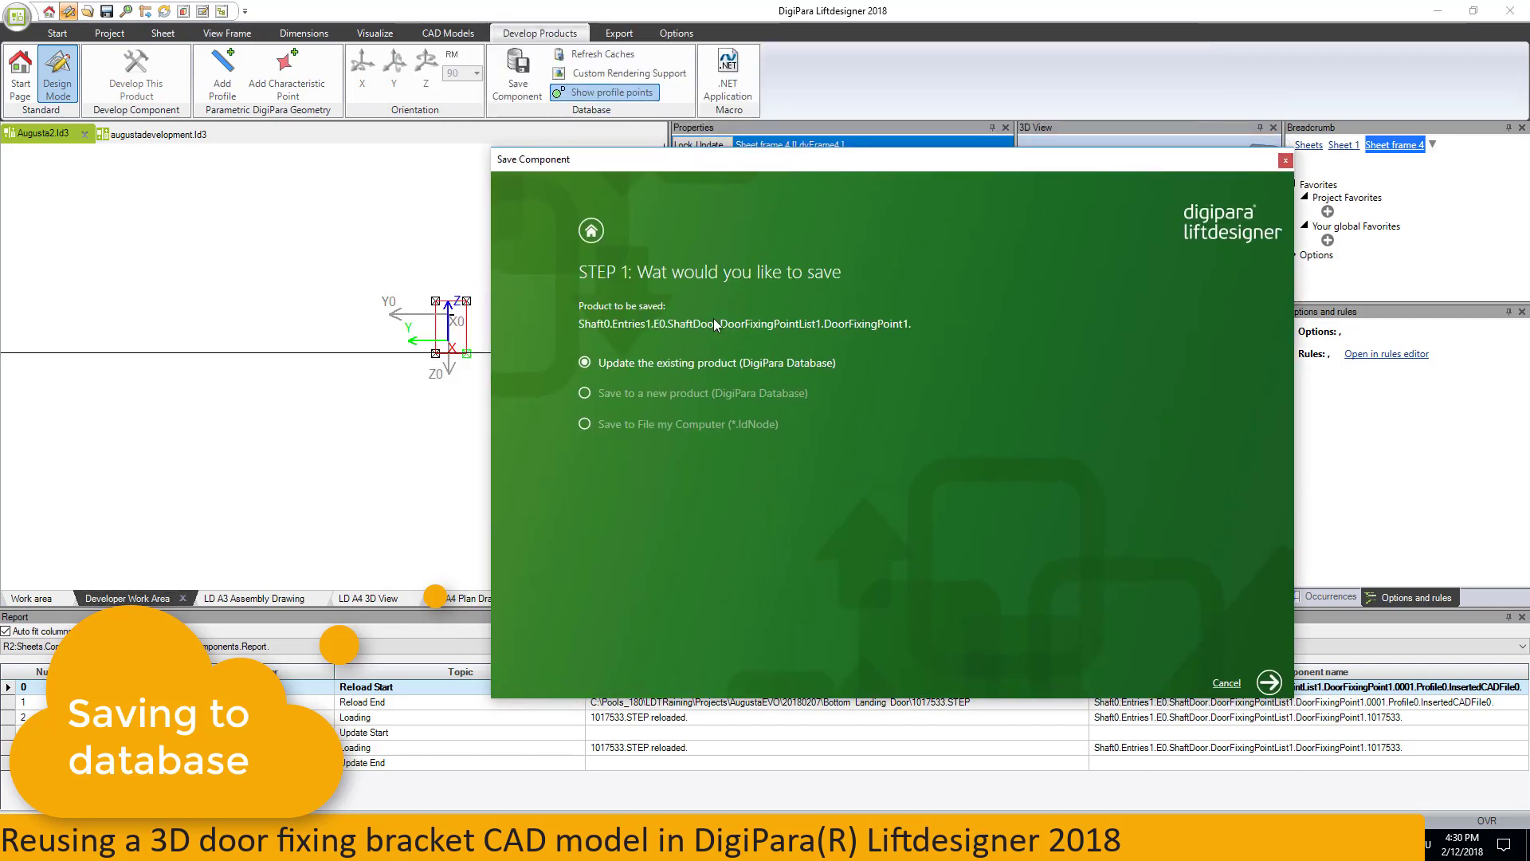
Update the existing database product, including its profiles and 1017533, and finish saving.
{"action": "left_click", "coordinate": [727, 364]}
{"action": "left_click", "coordinate": [1272, 685]}
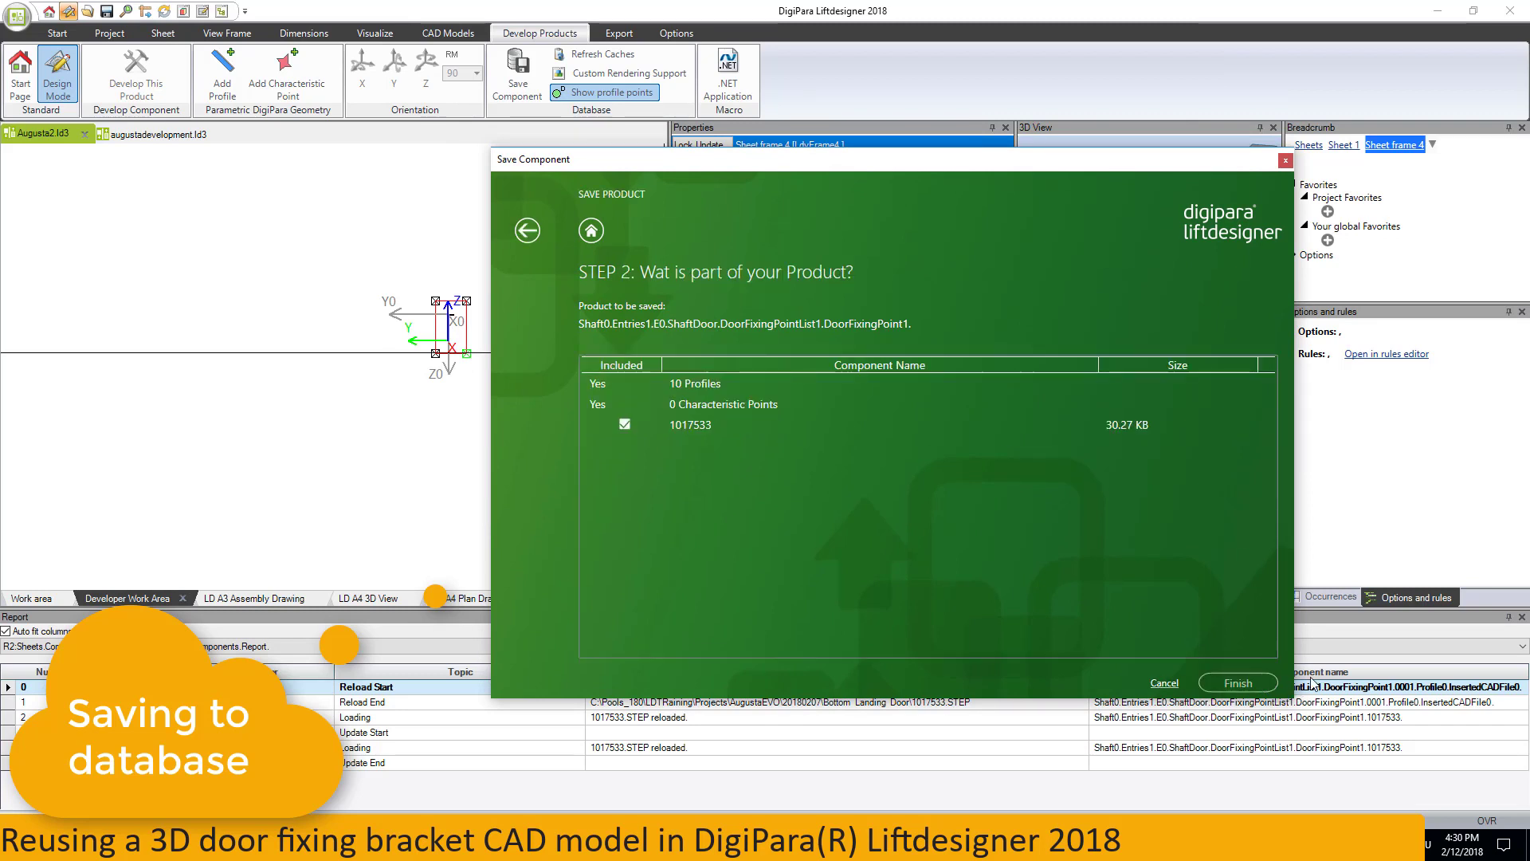
{"action": "left_click", "coordinate": [690, 391]}
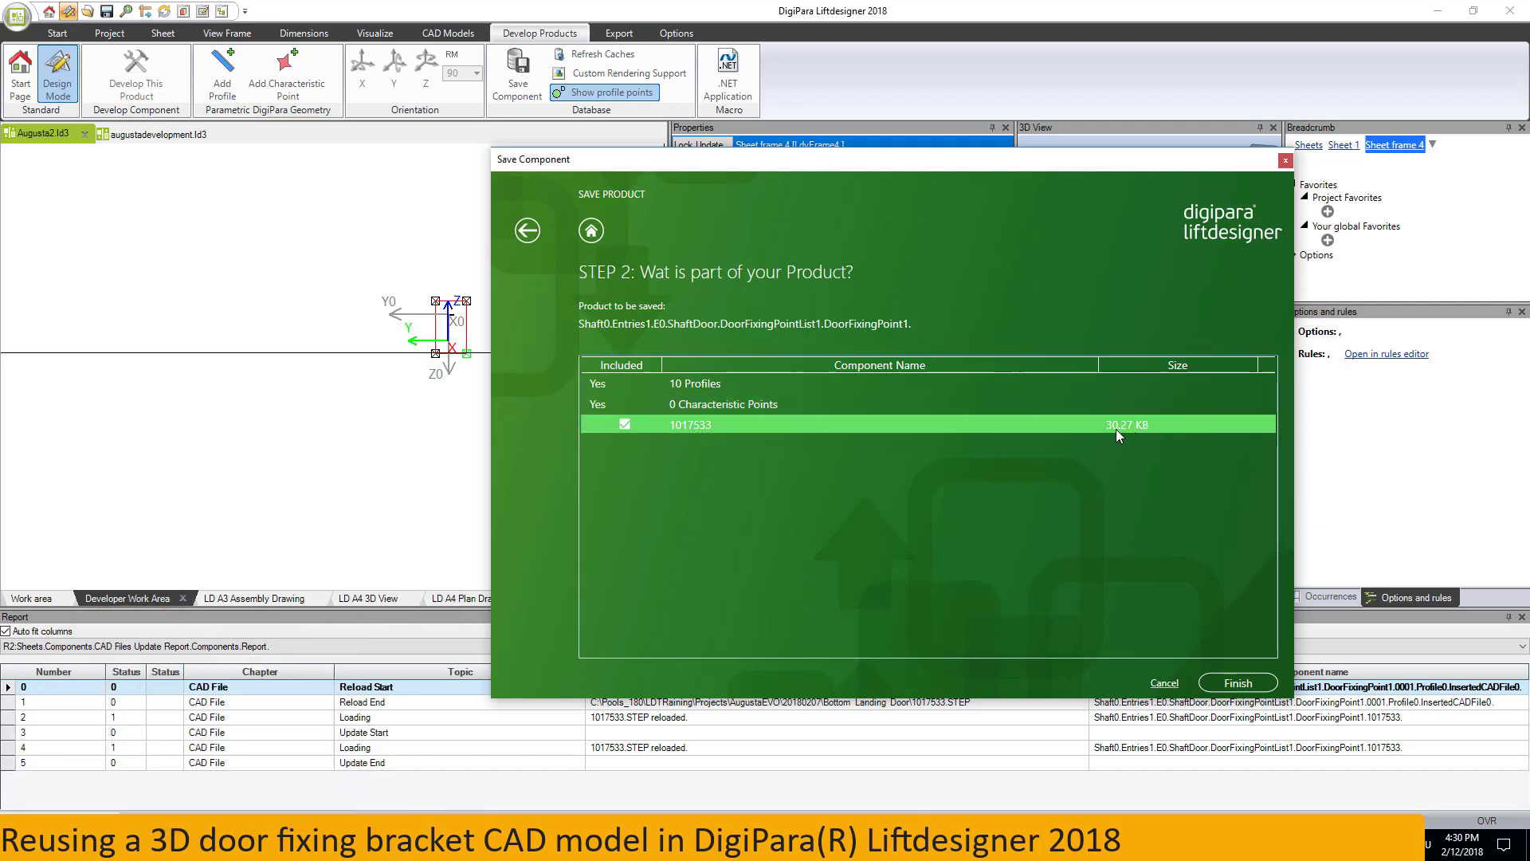
{"action": "left_click", "coordinate": [1238, 683]}
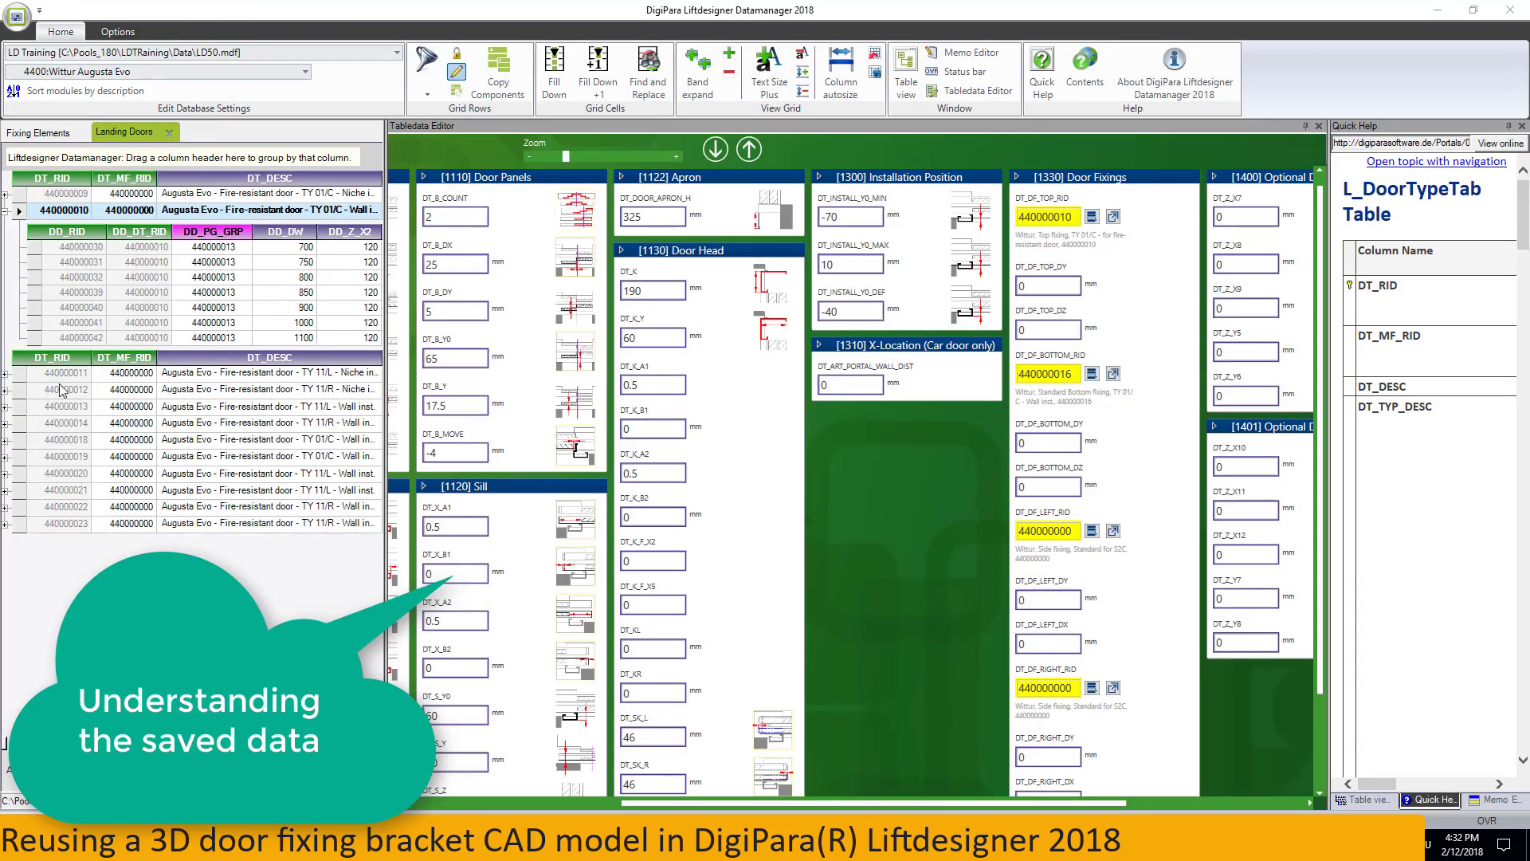
Browse landing door type 440000010 and dimension records 440000031 and 440000032.
{"action": "left_click", "coordinate": [141, 264]}
{"action": "left_click", "coordinate": [210, 212]}
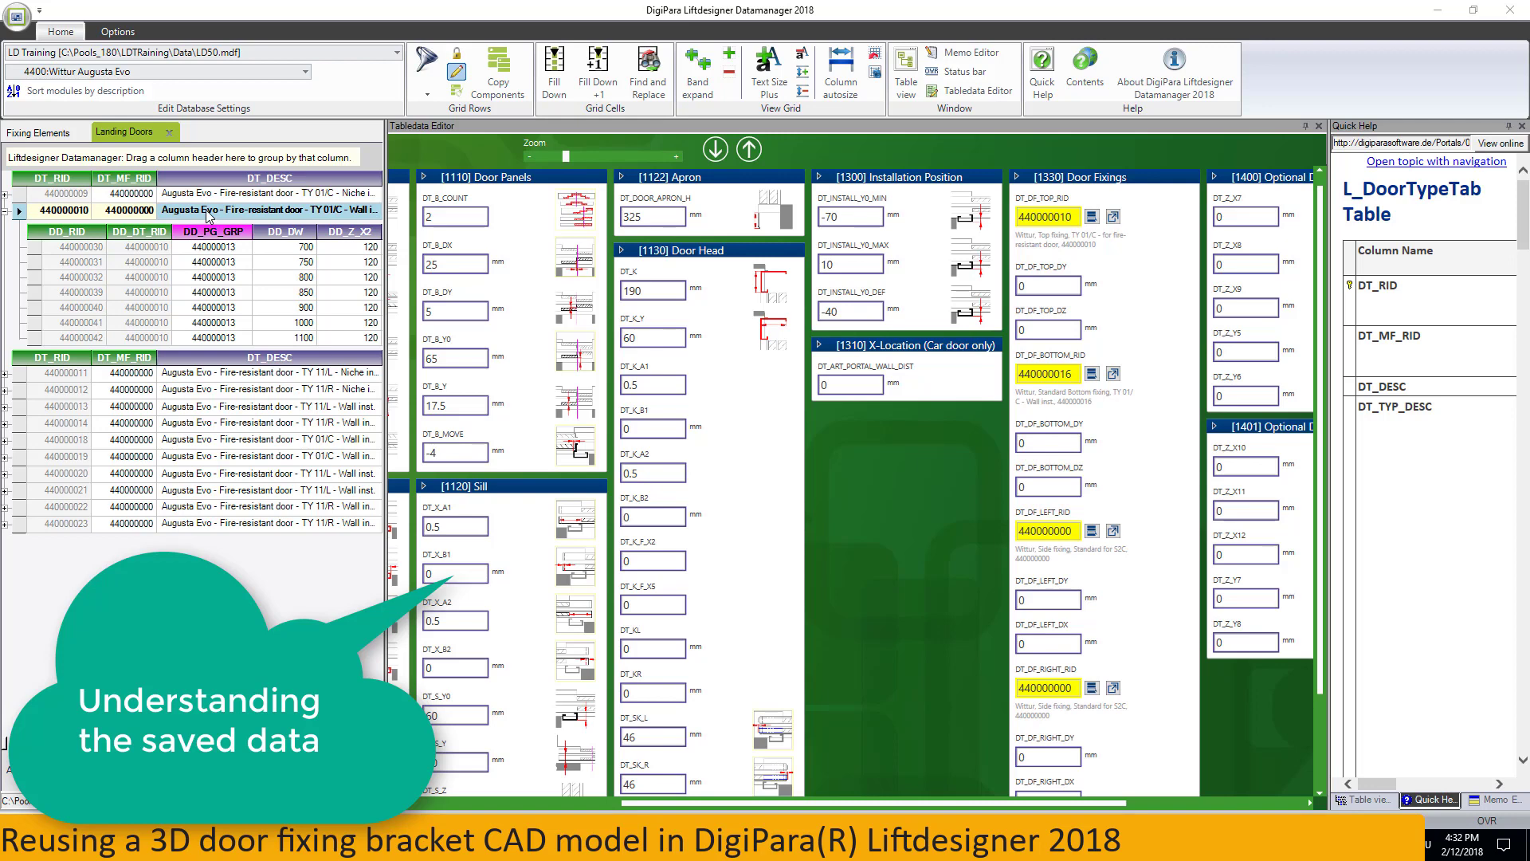
{"action": "left_click", "coordinate": [209, 212]}
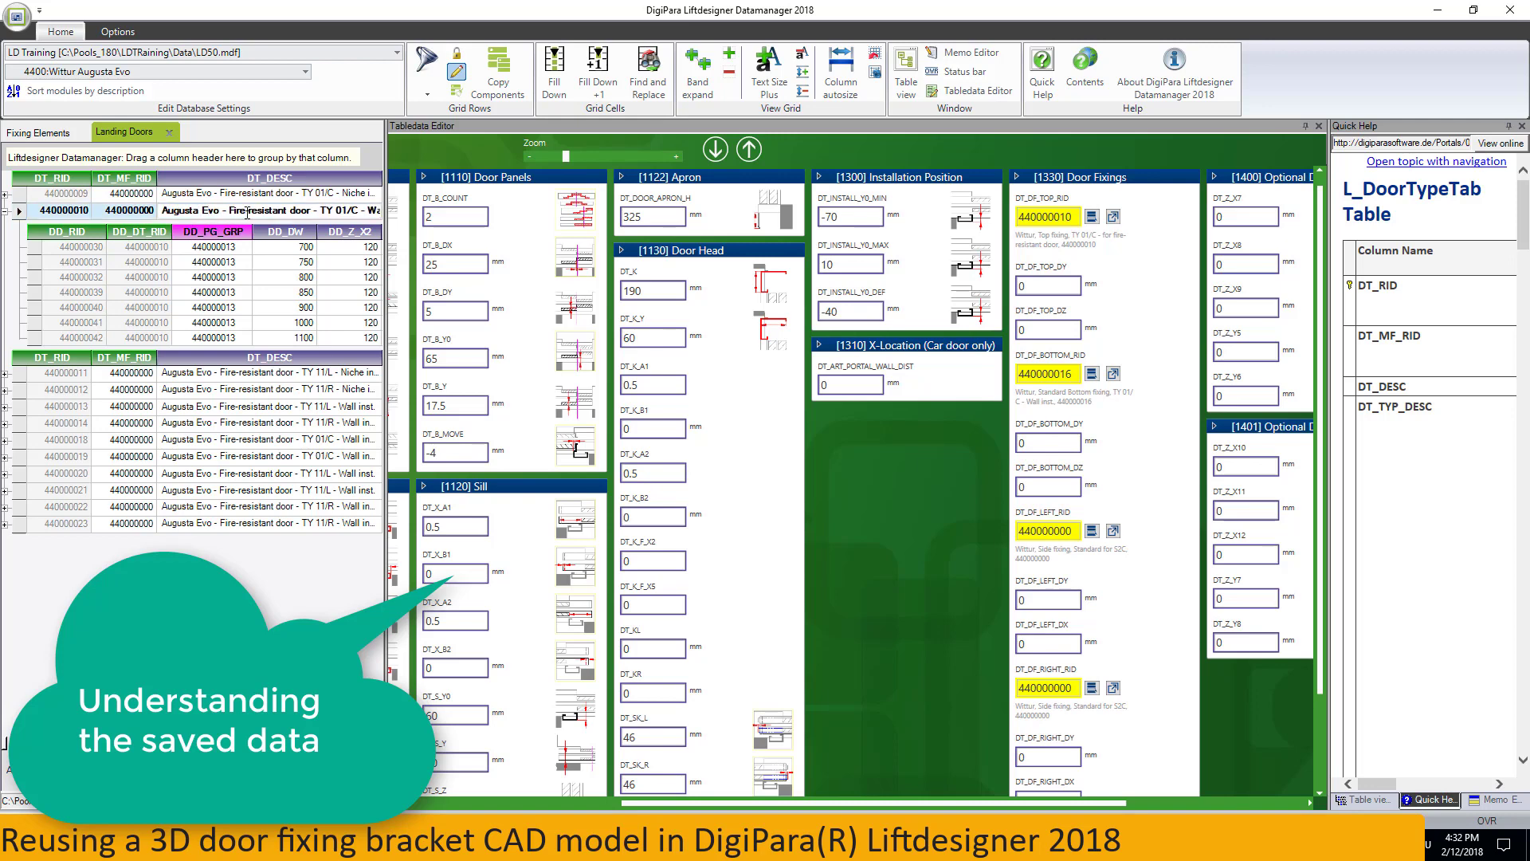
{"action": "left_click", "coordinate": [302, 276]}
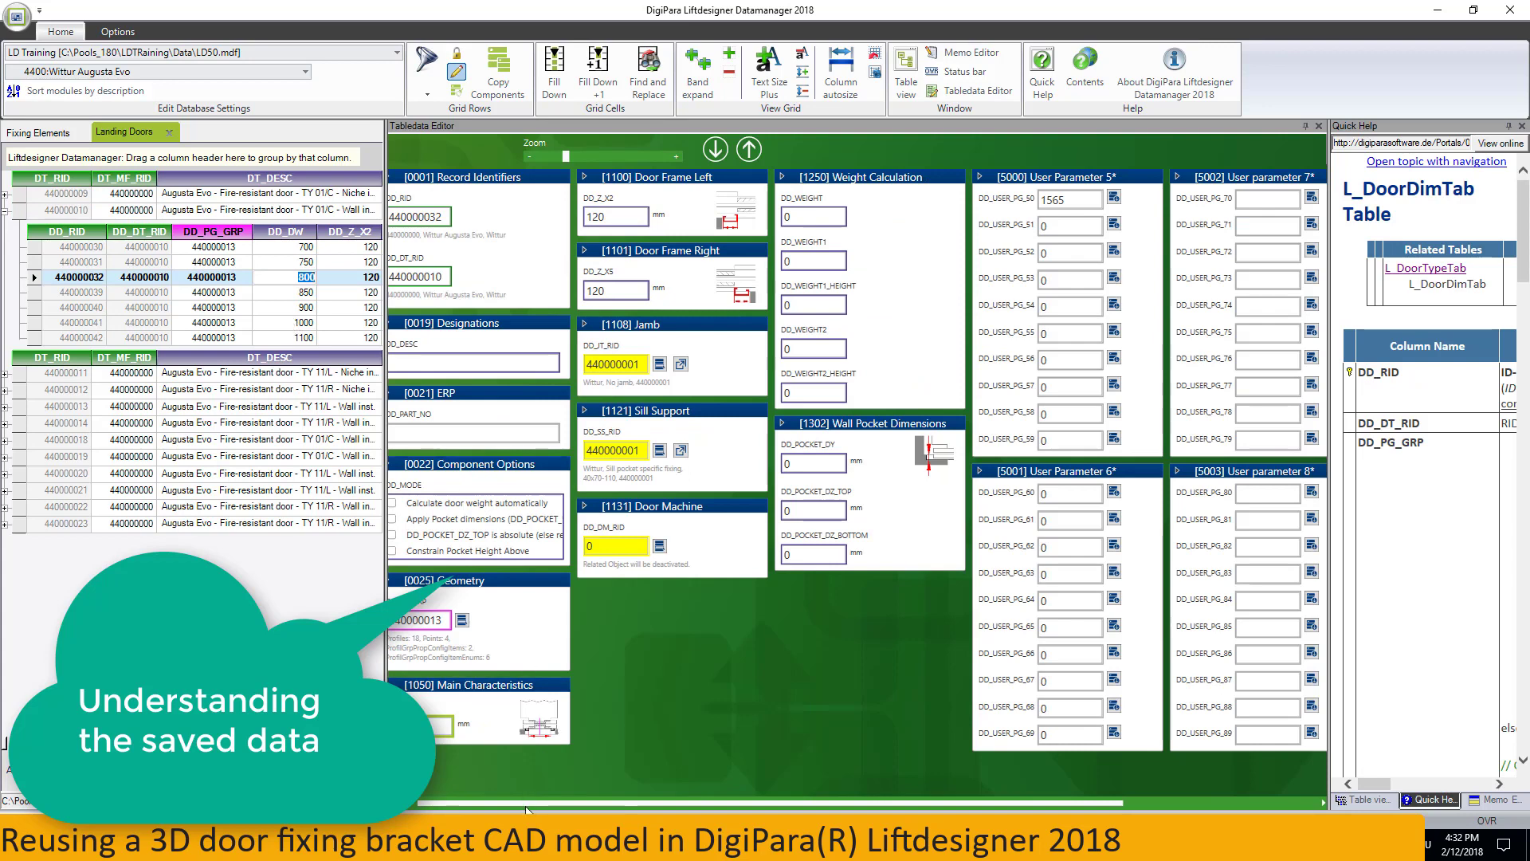
{"action": "left_click_drag", "start_coordinate": [526, 809], "coordinate": [475, 810]}
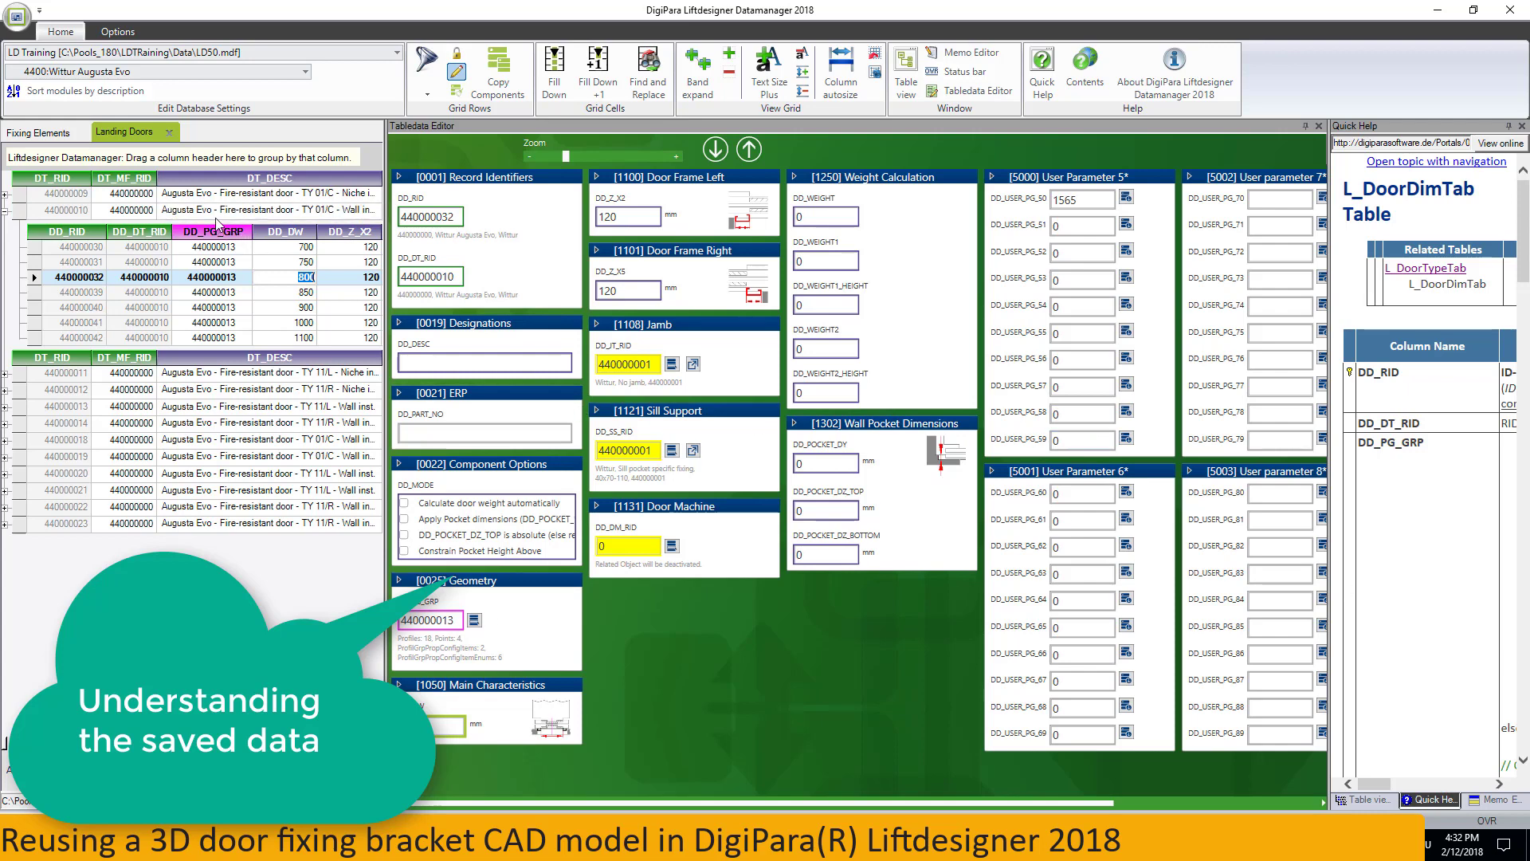
{"action": "left_click", "coordinate": [262, 210]}
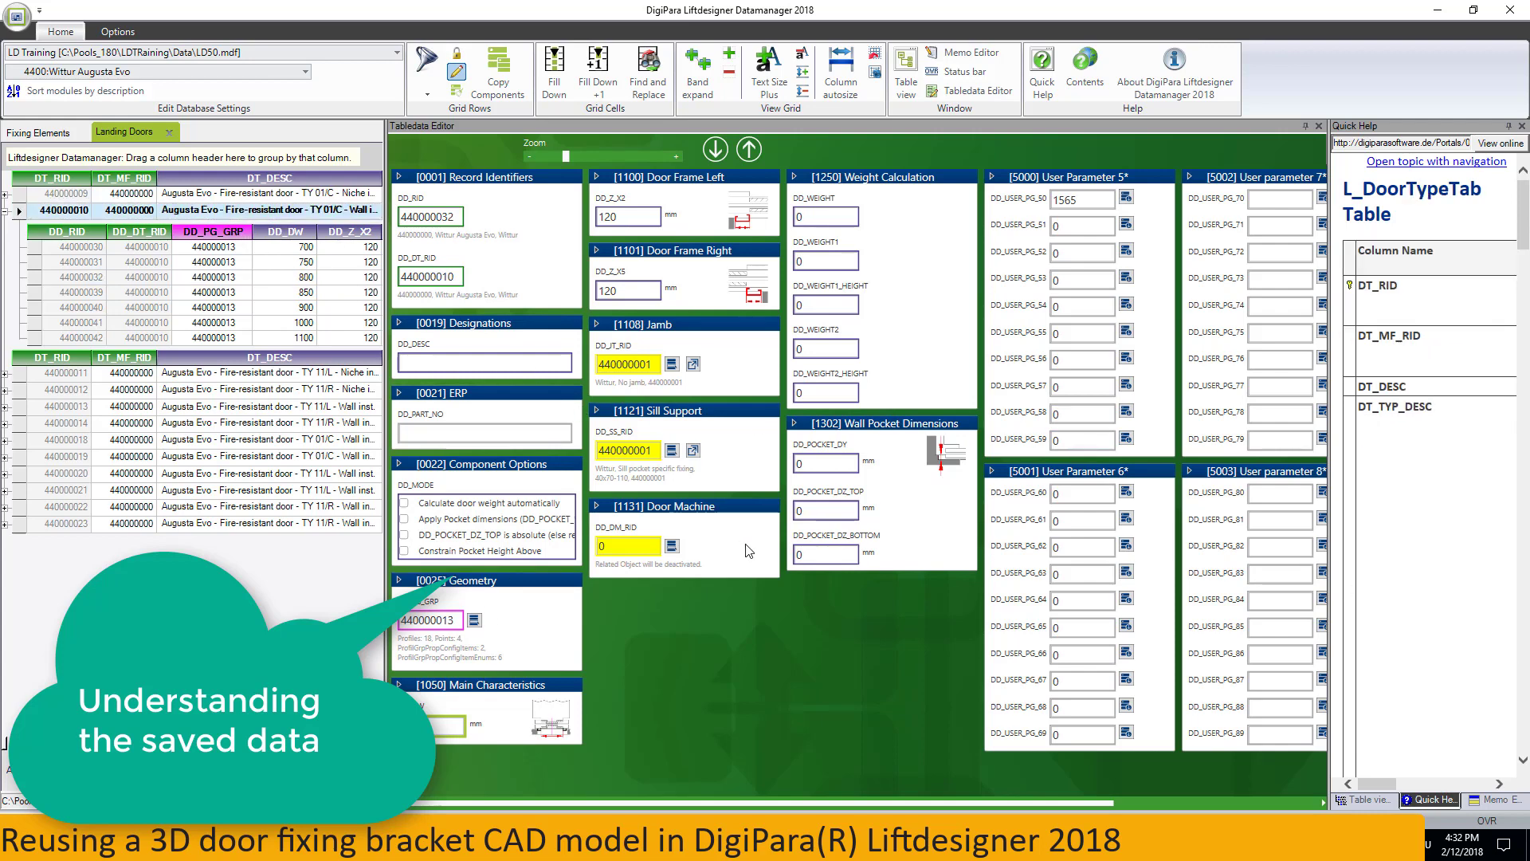
{"action": "left_click", "coordinate": [908, 810]}
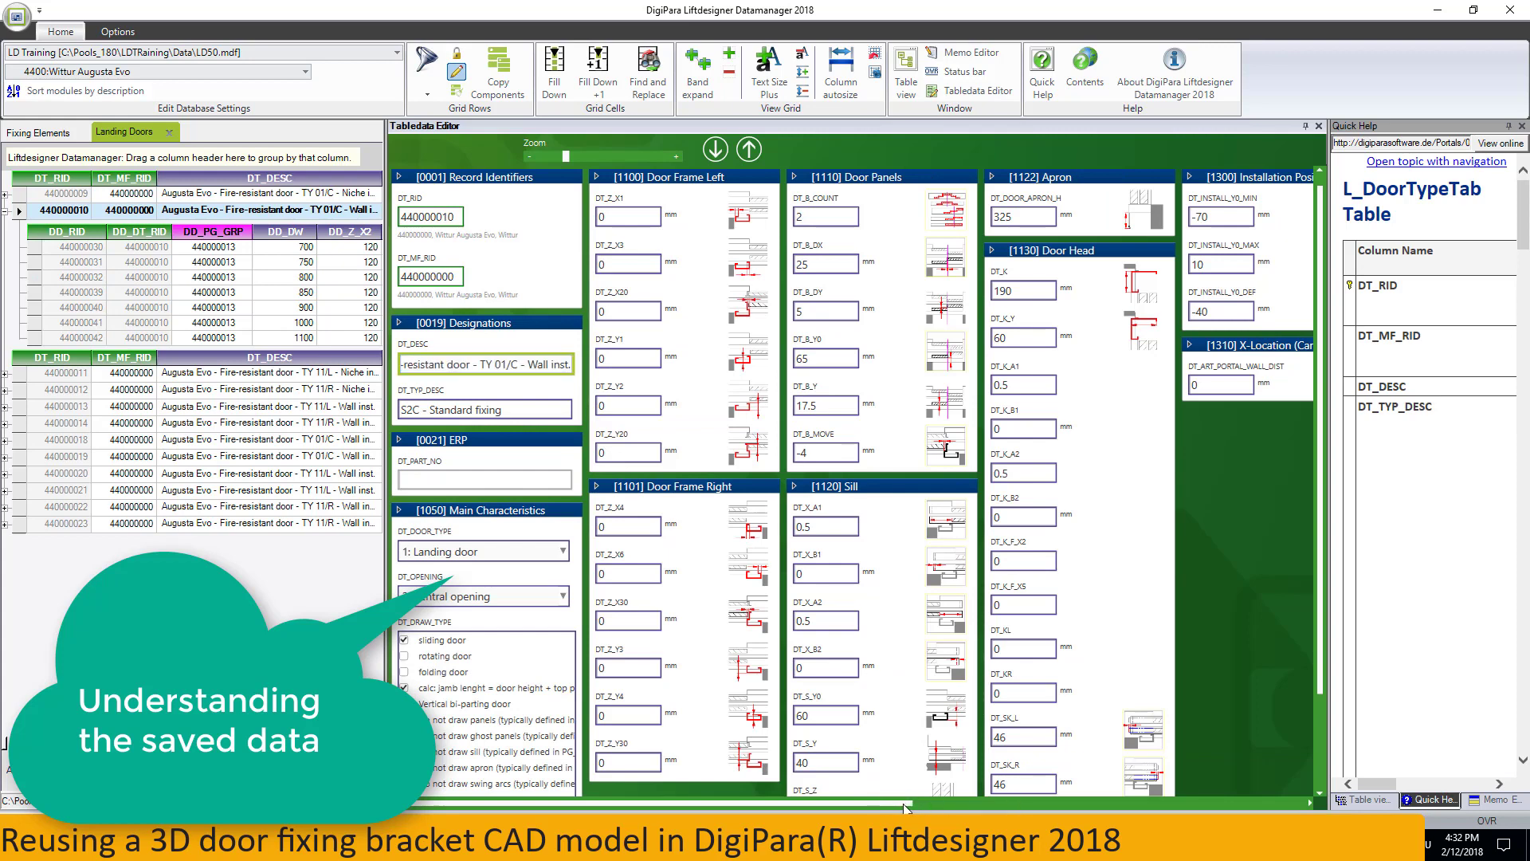
{"action": "left_click_drag", "start_coordinate": [907, 810], "coordinate": [1203, 810]}
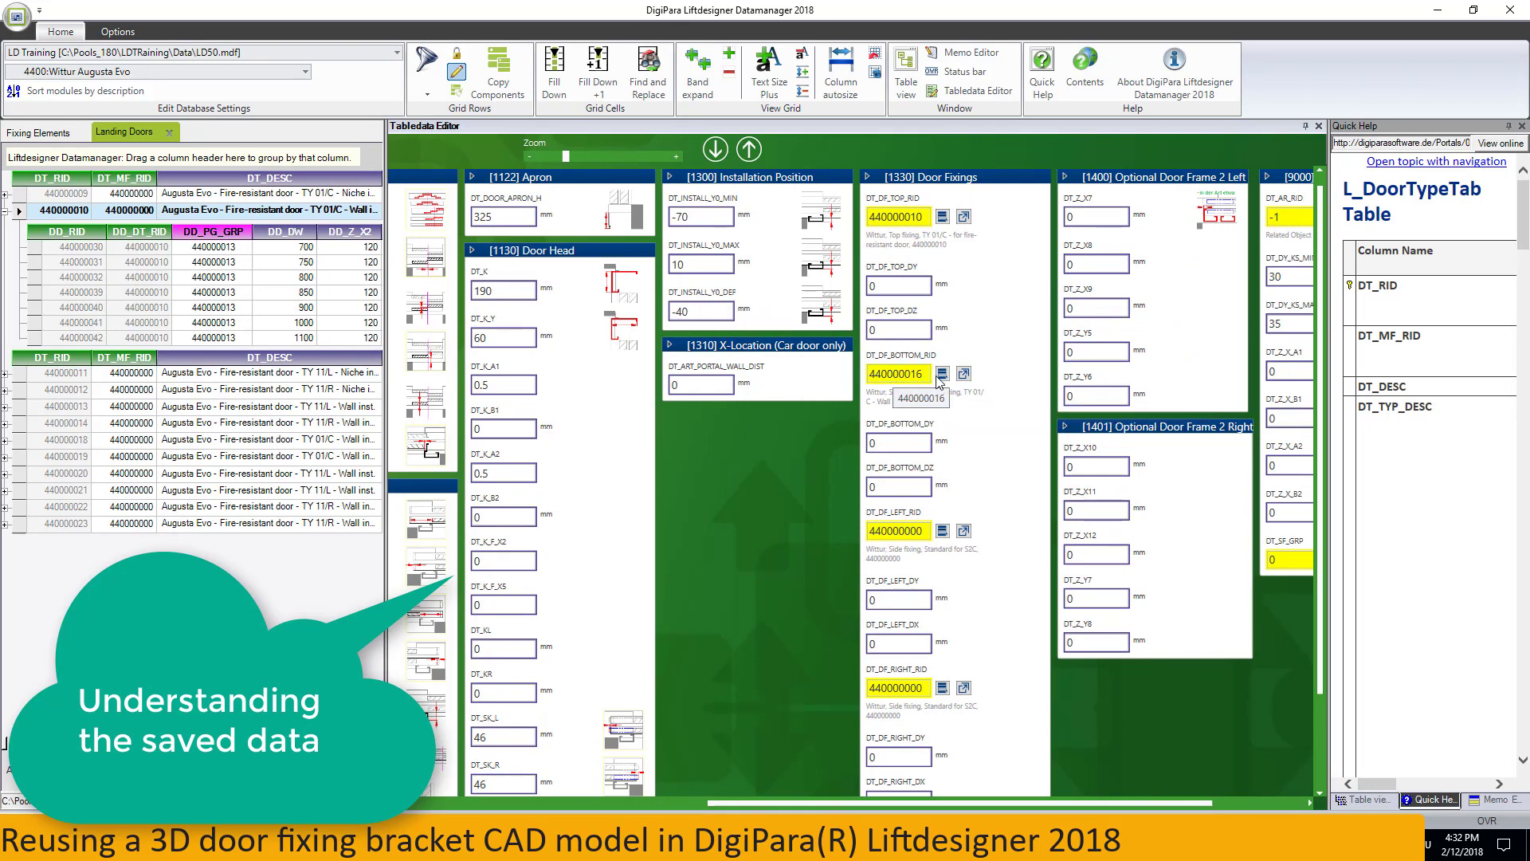
Open bottom fixing 440000016, select its profile group reference, and widen the grid.
{"action": "left_click", "coordinate": [963, 374]}
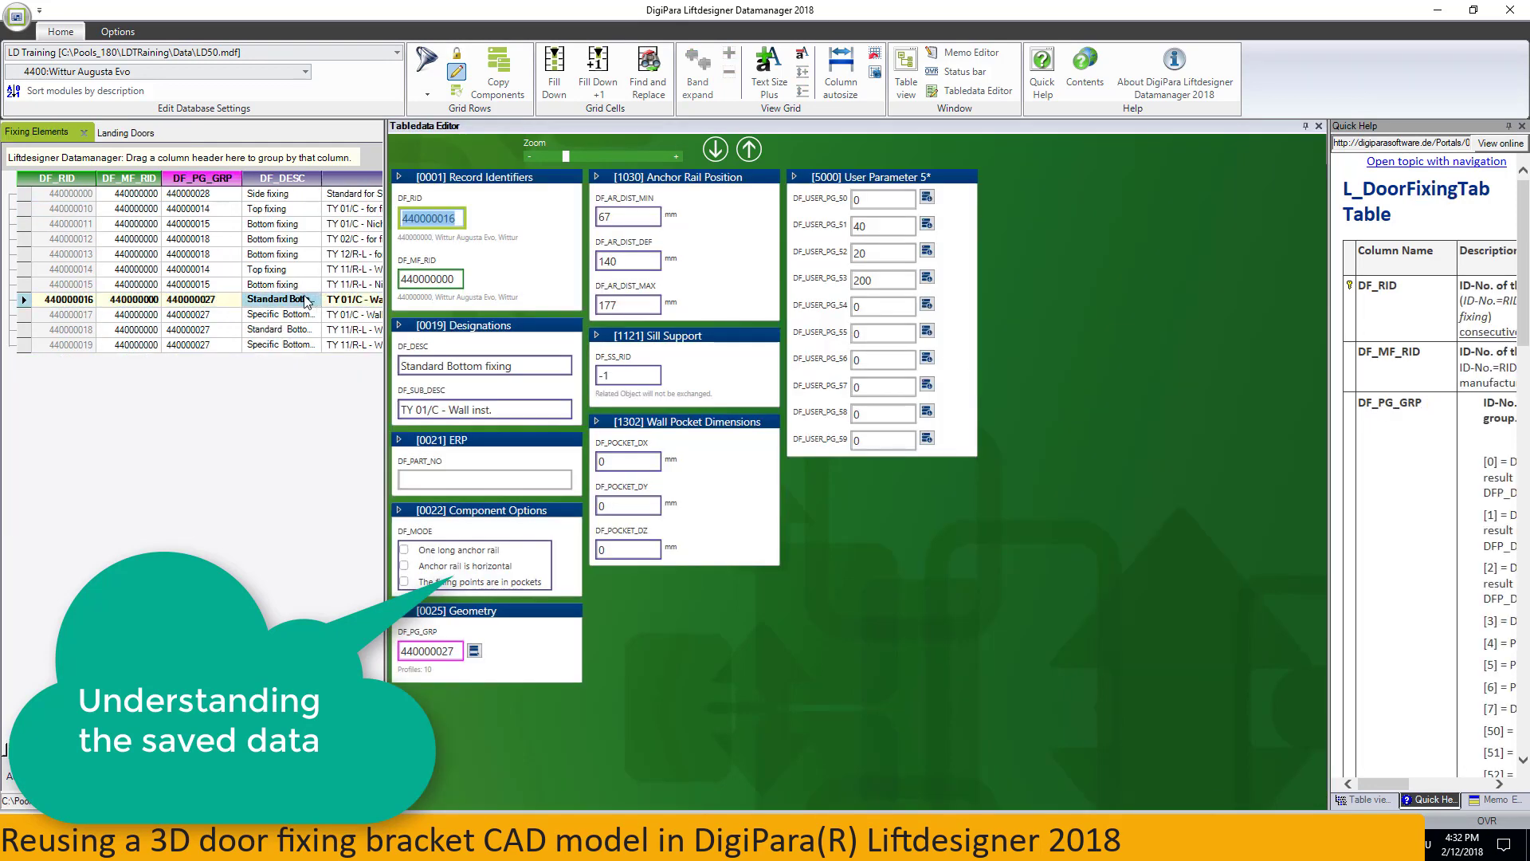
{"action": "left_click", "coordinate": [208, 302]}
{"action": "left_click", "coordinate": [209, 307]}
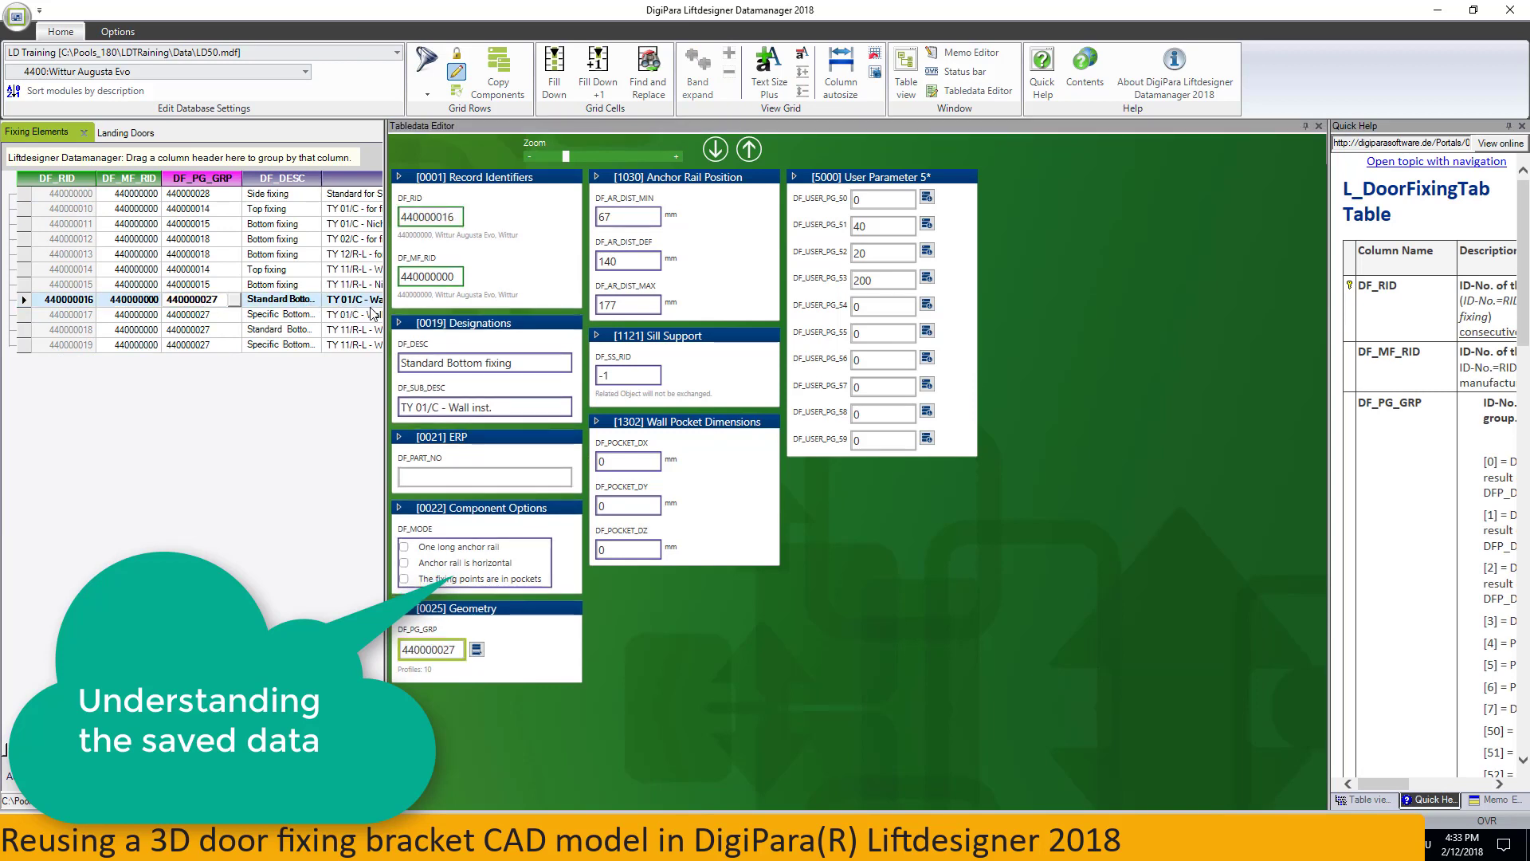
{"action": "left_click_drag", "start_coordinate": [387, 305], "coordinate": [779, 303]}
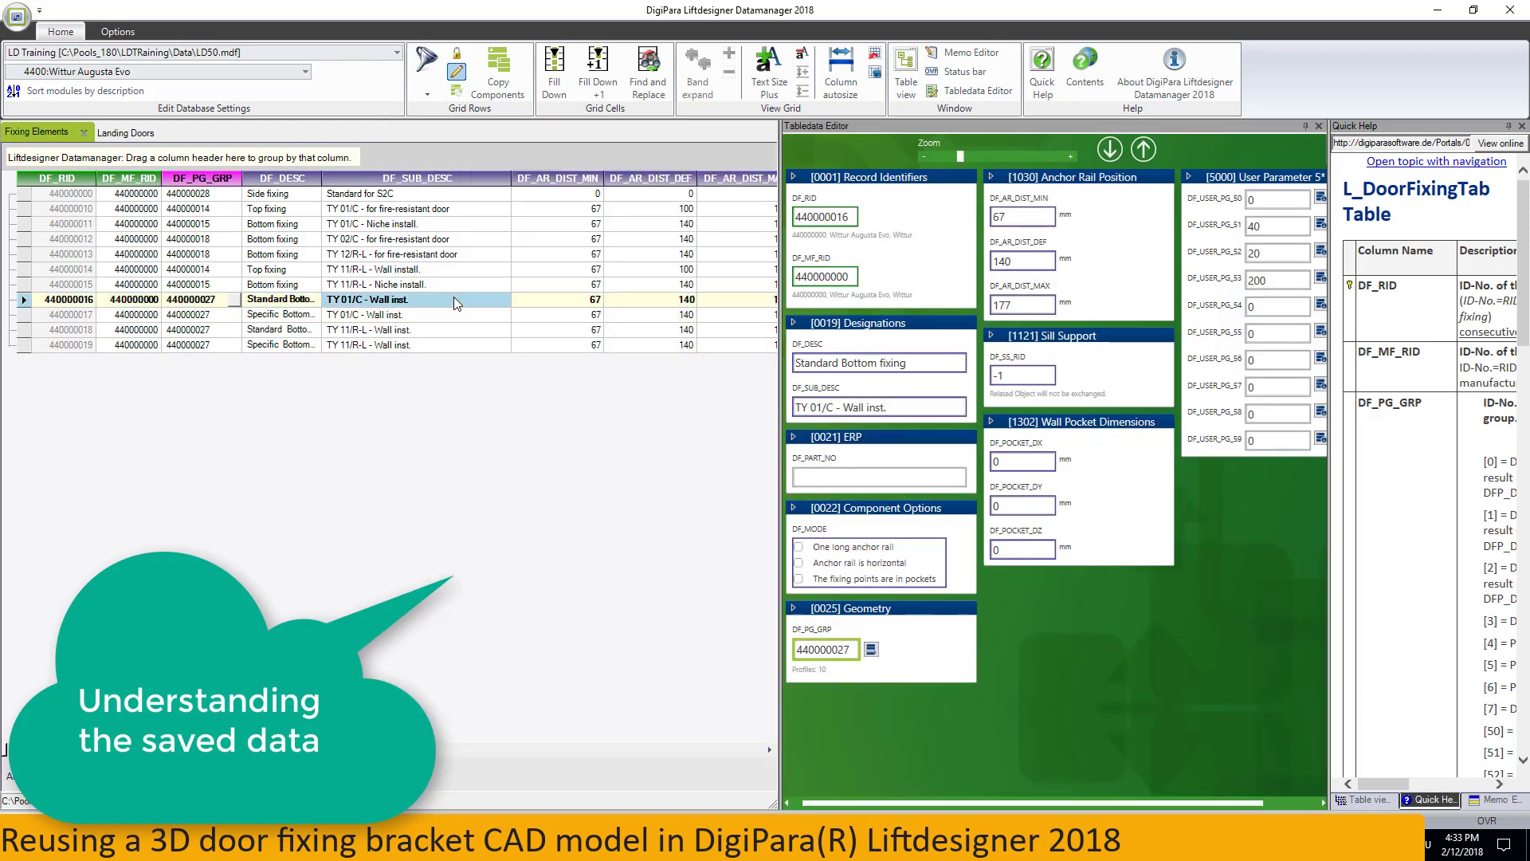
Open profile group 440000027 and select its 1017533.LDXUserComp additional component entry.
{"action": "left_click", "coordinate": [870, 649]}
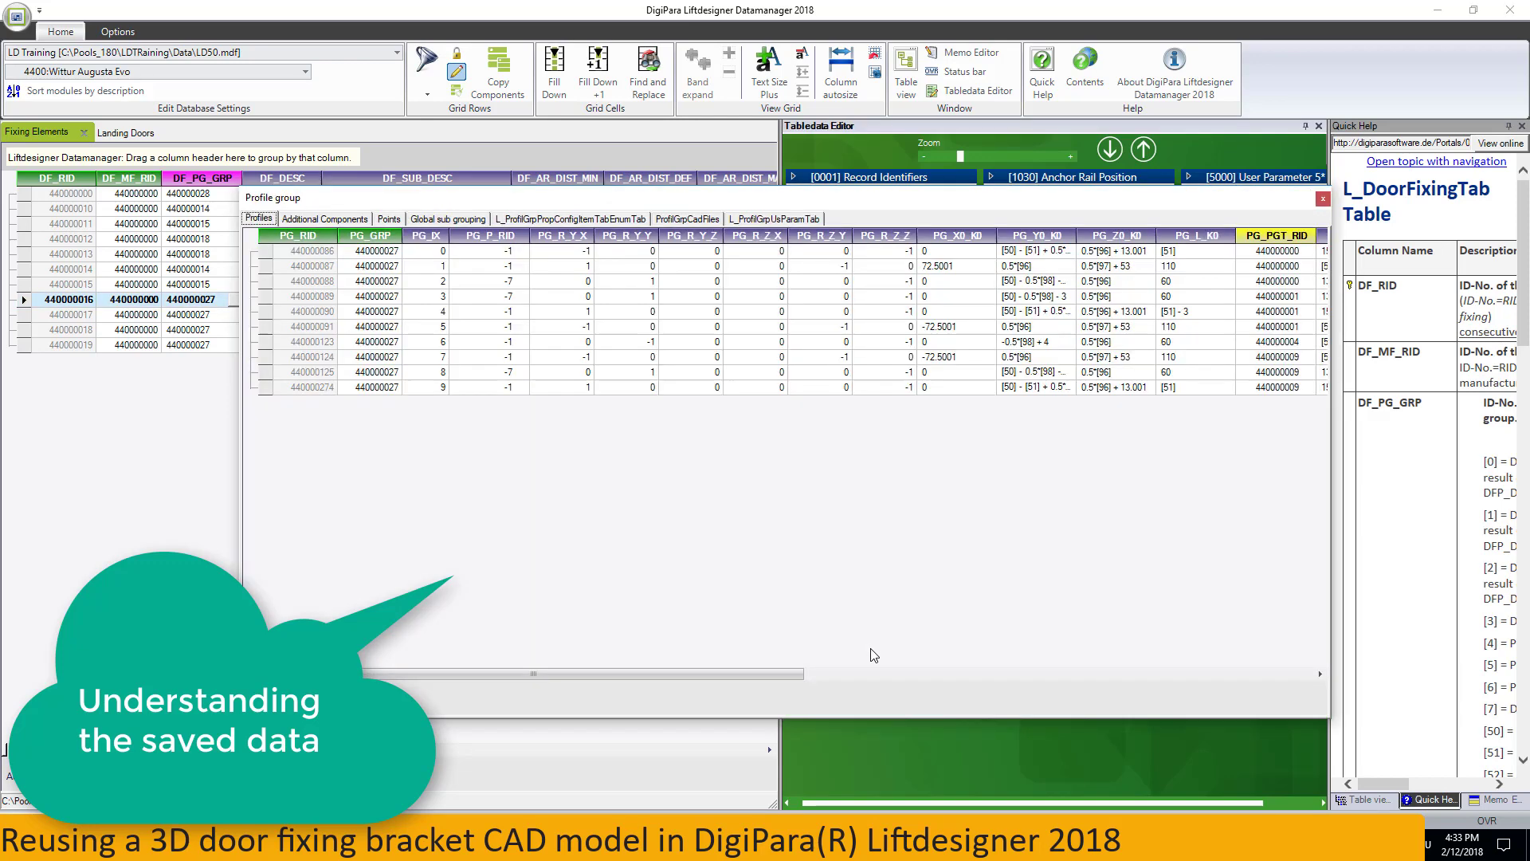
{"action": "left_click", "coordinate": [317, 220]}
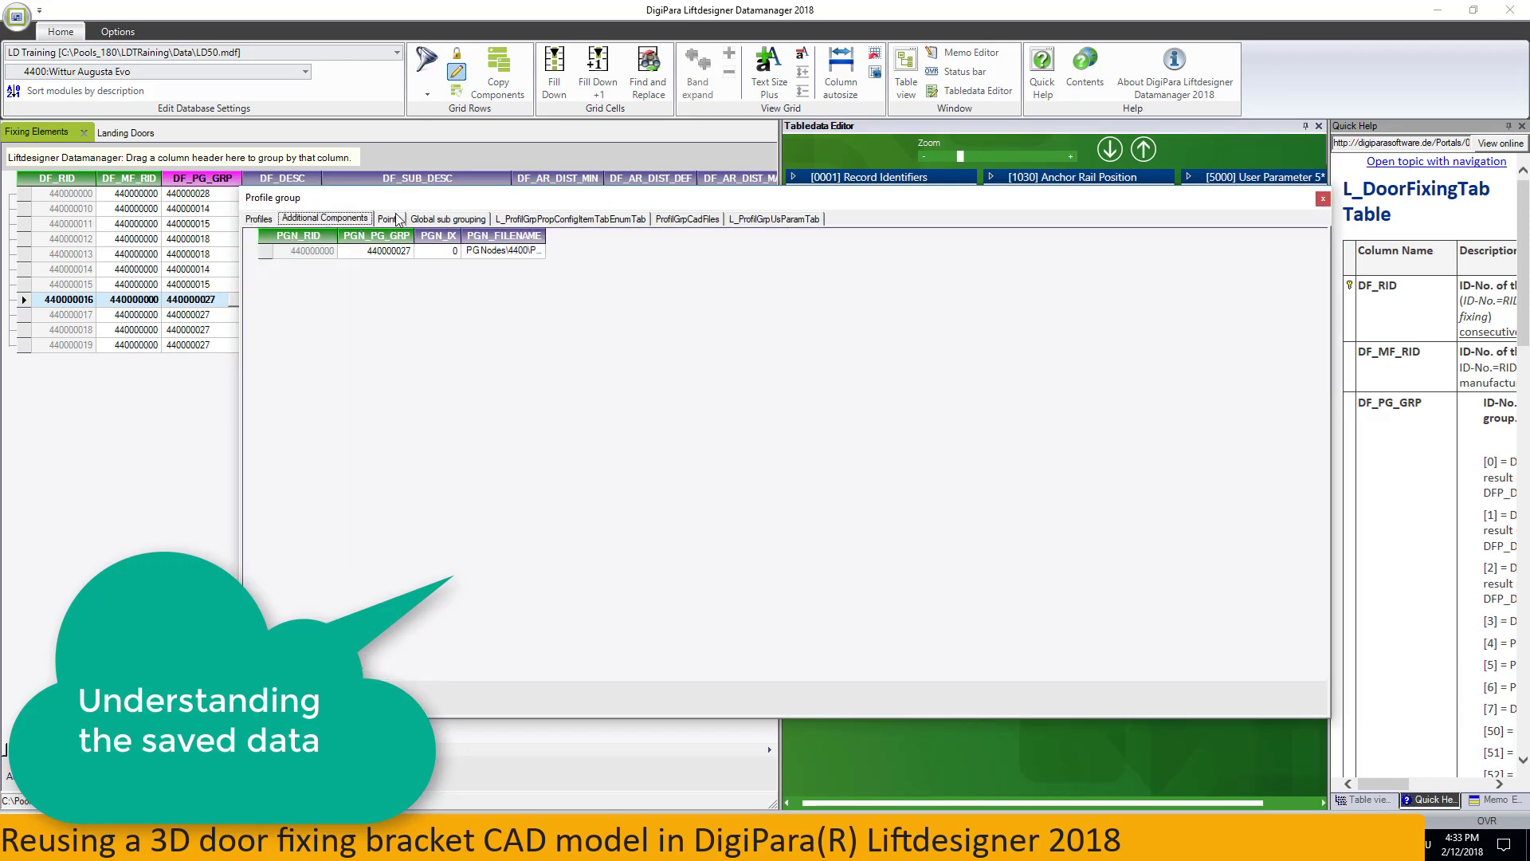
{"action": "left_click", "coordinate": [260, 219]}
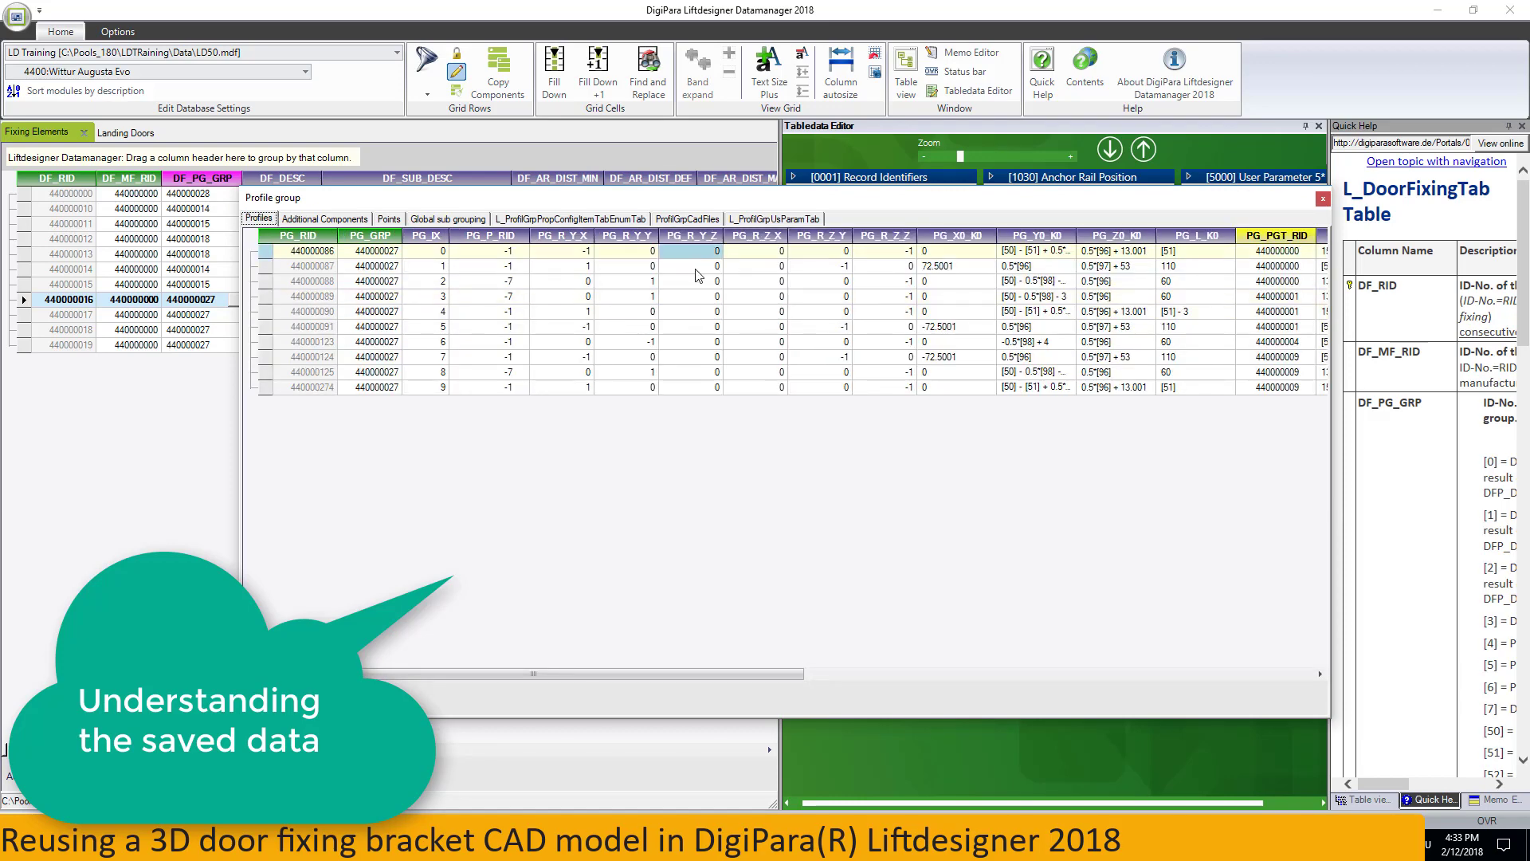
{"action": "mouse_move", "coordinate": [738, 673]}
{"action": "left_mouse_down"}
{"action": "mouse_move", "coordinate": [800, 673]}
{"action": "mouse_move", "coordinate": [737, 674]}
{"action": "left_mouse_up"}
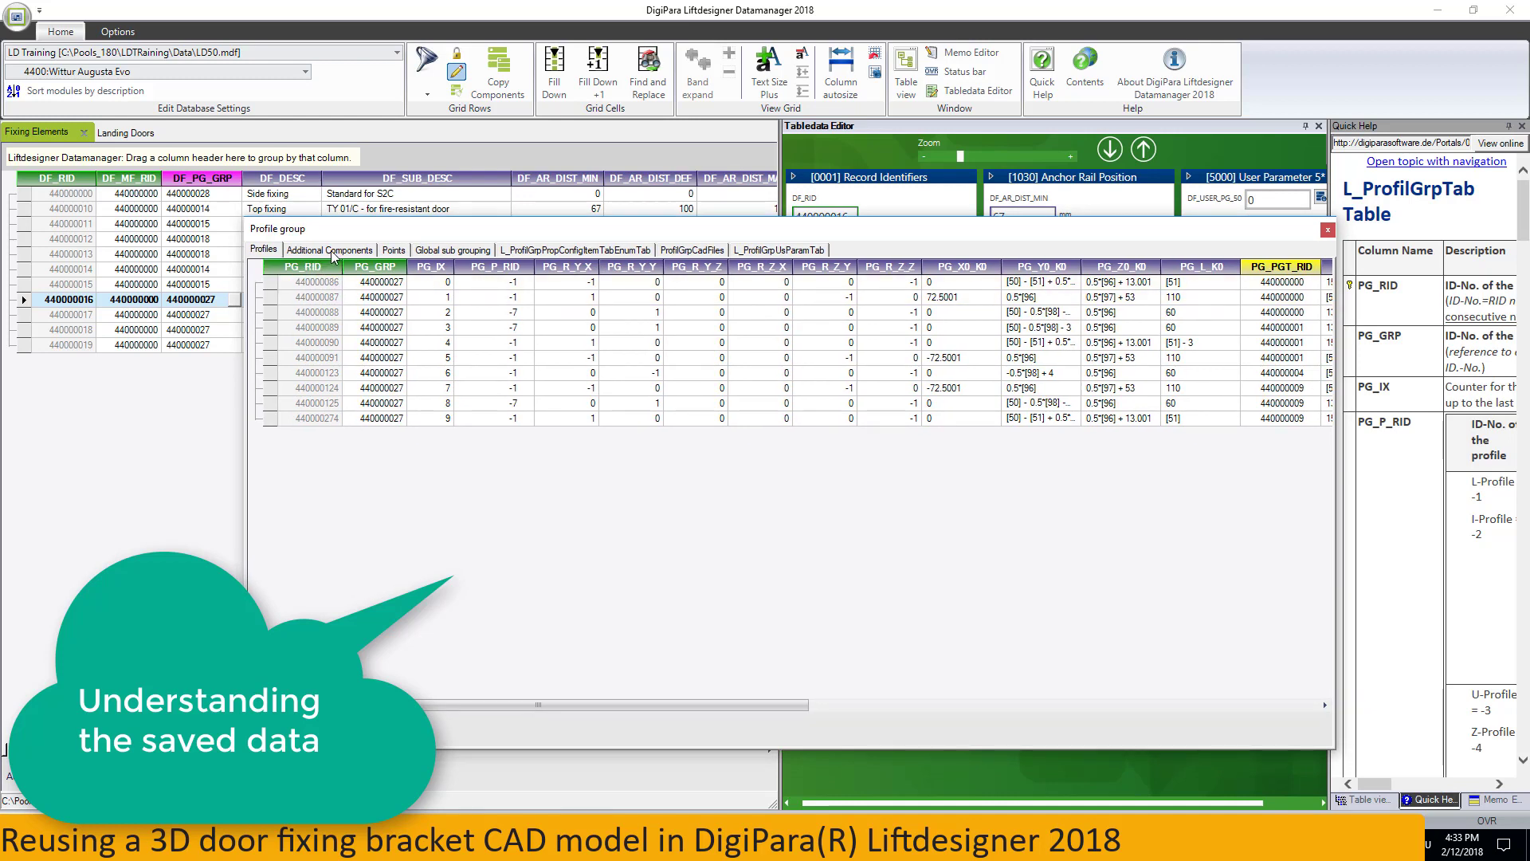
{"action": "left_click", "coordinate": [330, 250]}
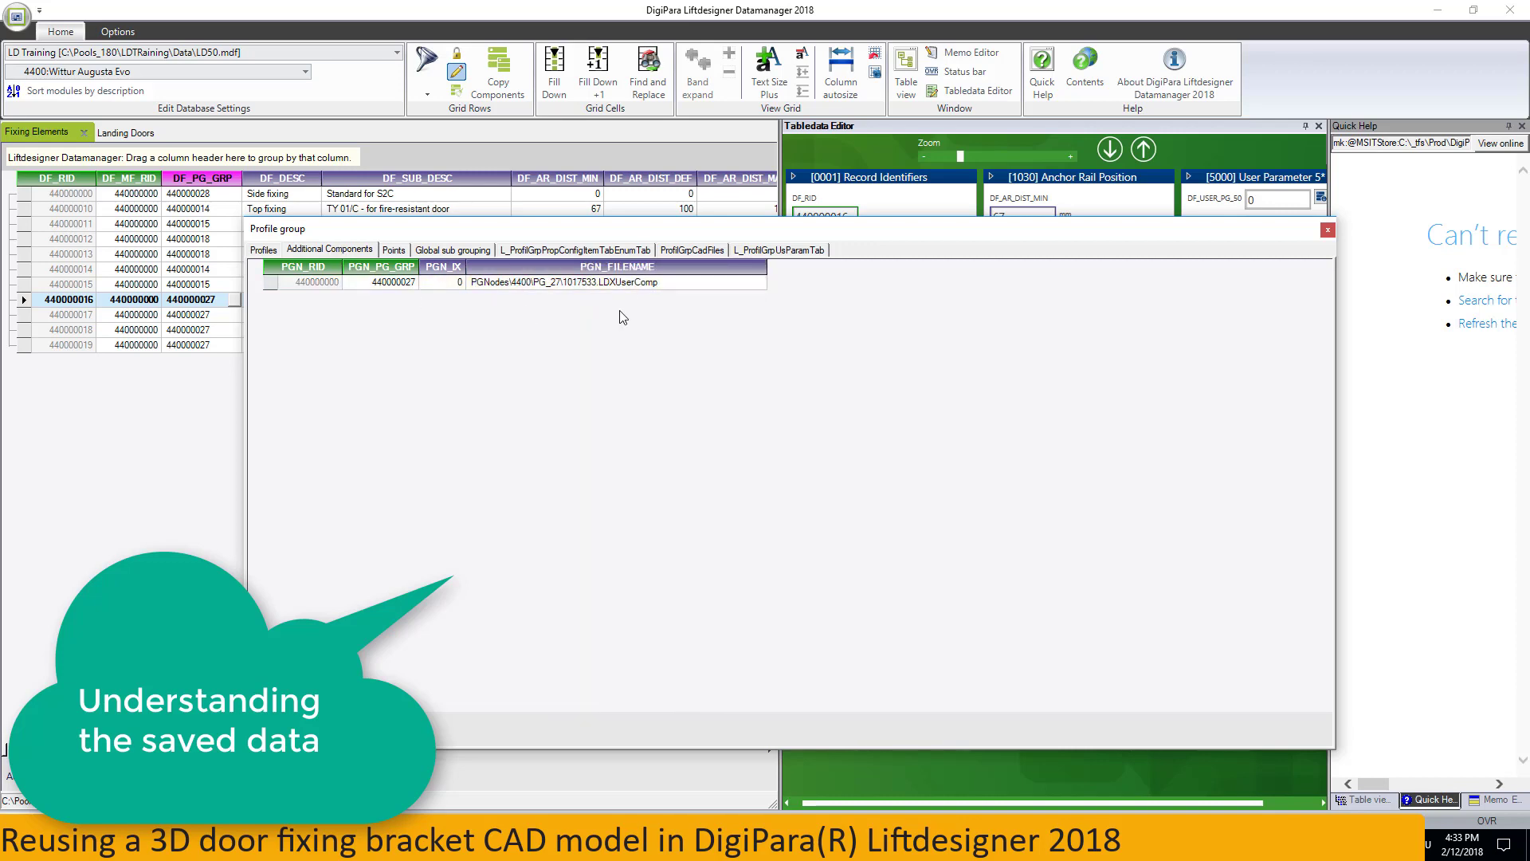
{"action": "left_click", "coordinate": [702, 288]}
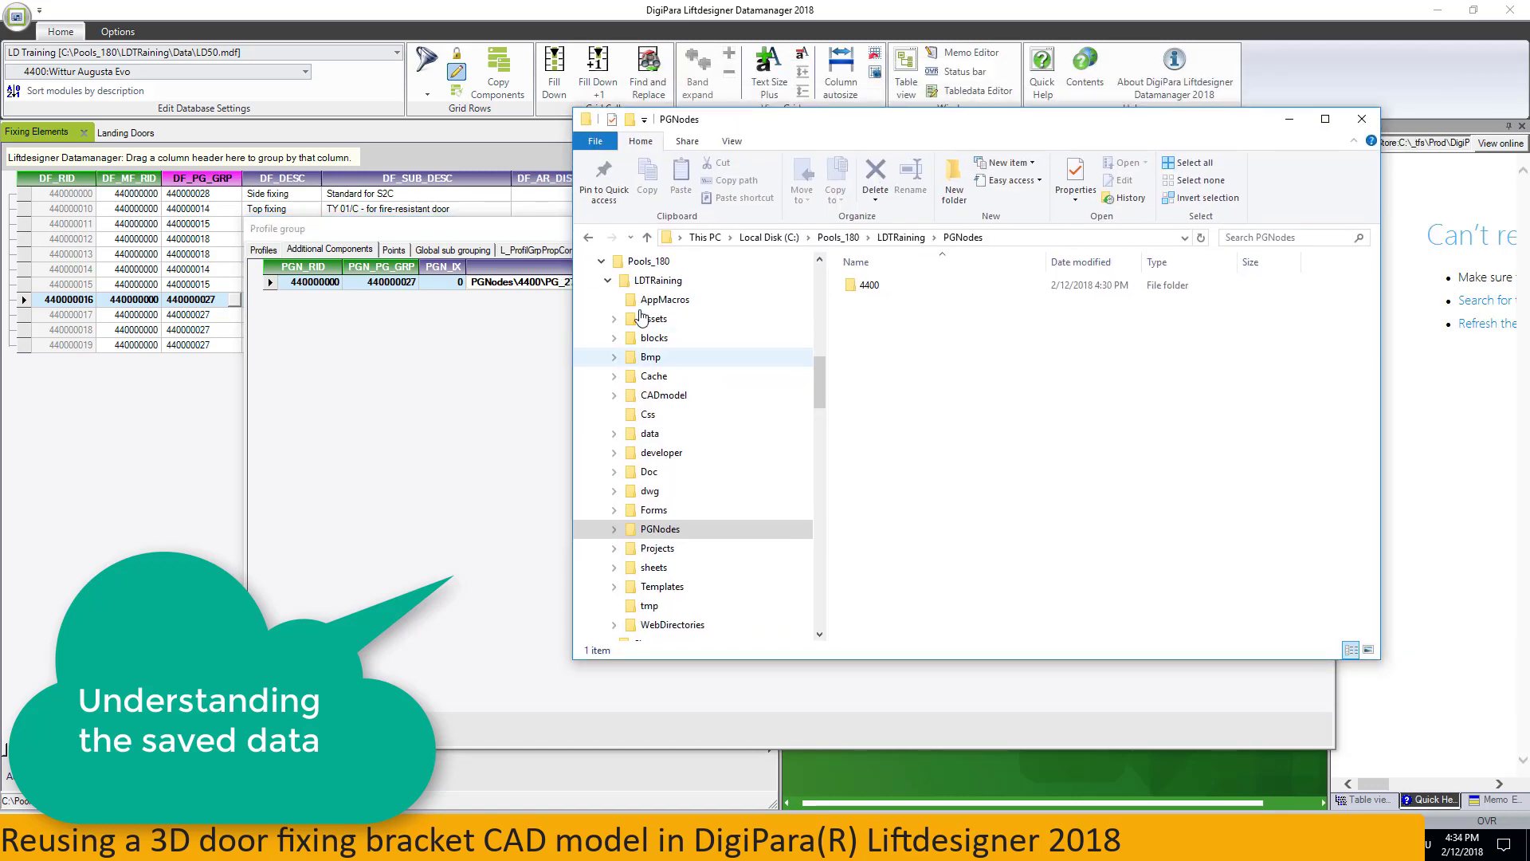
Browse from LDTRaining through PGNodes and 4400 into the PG_27 folder.
{"action": "left_click", "coordinate": [655, 285]}
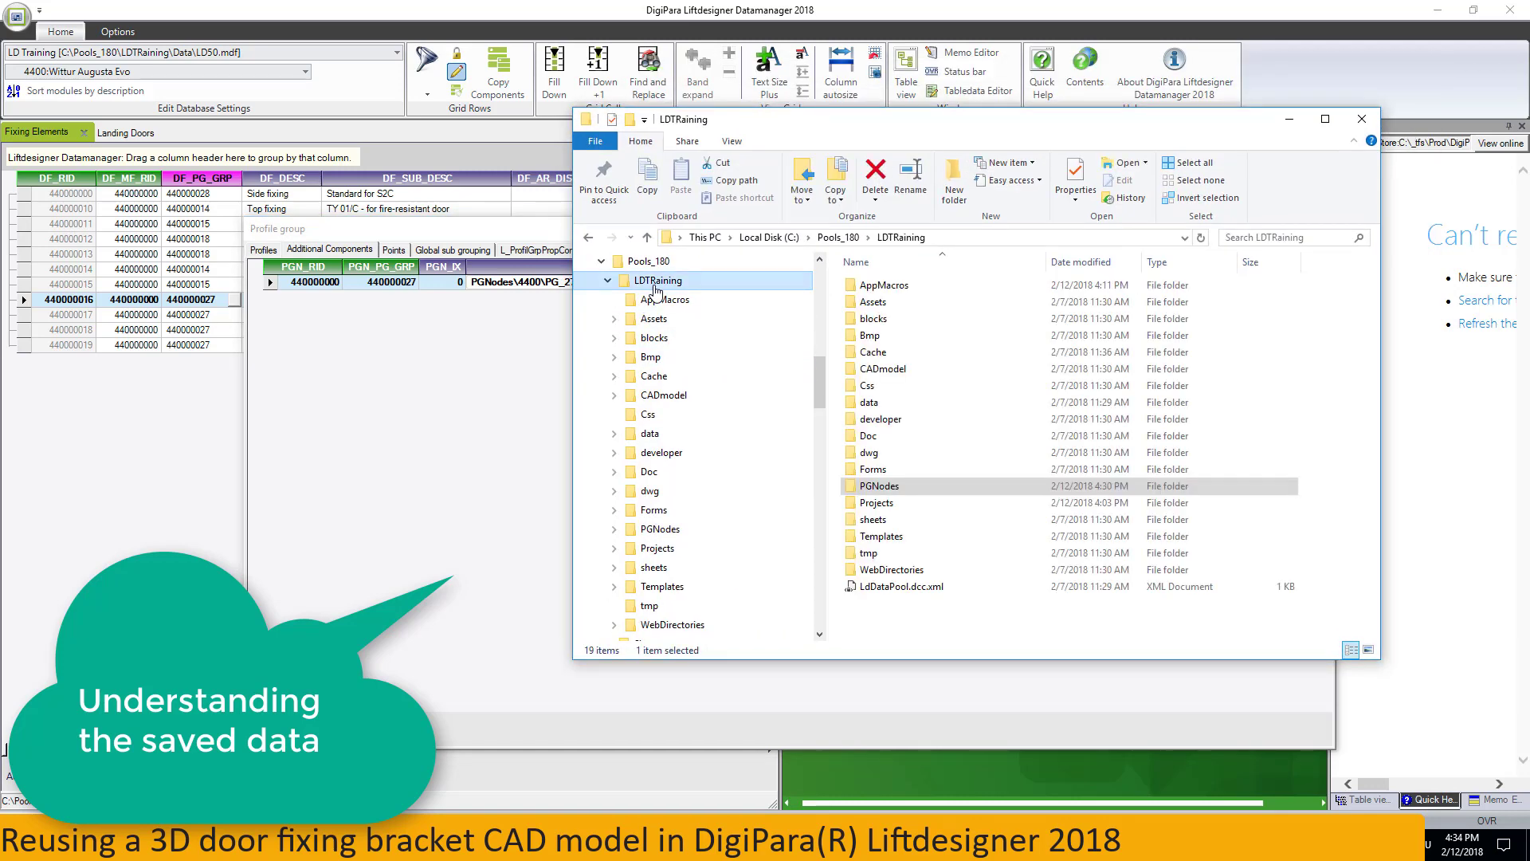
{"action": "left_click", "coordinate": [881, 488]}
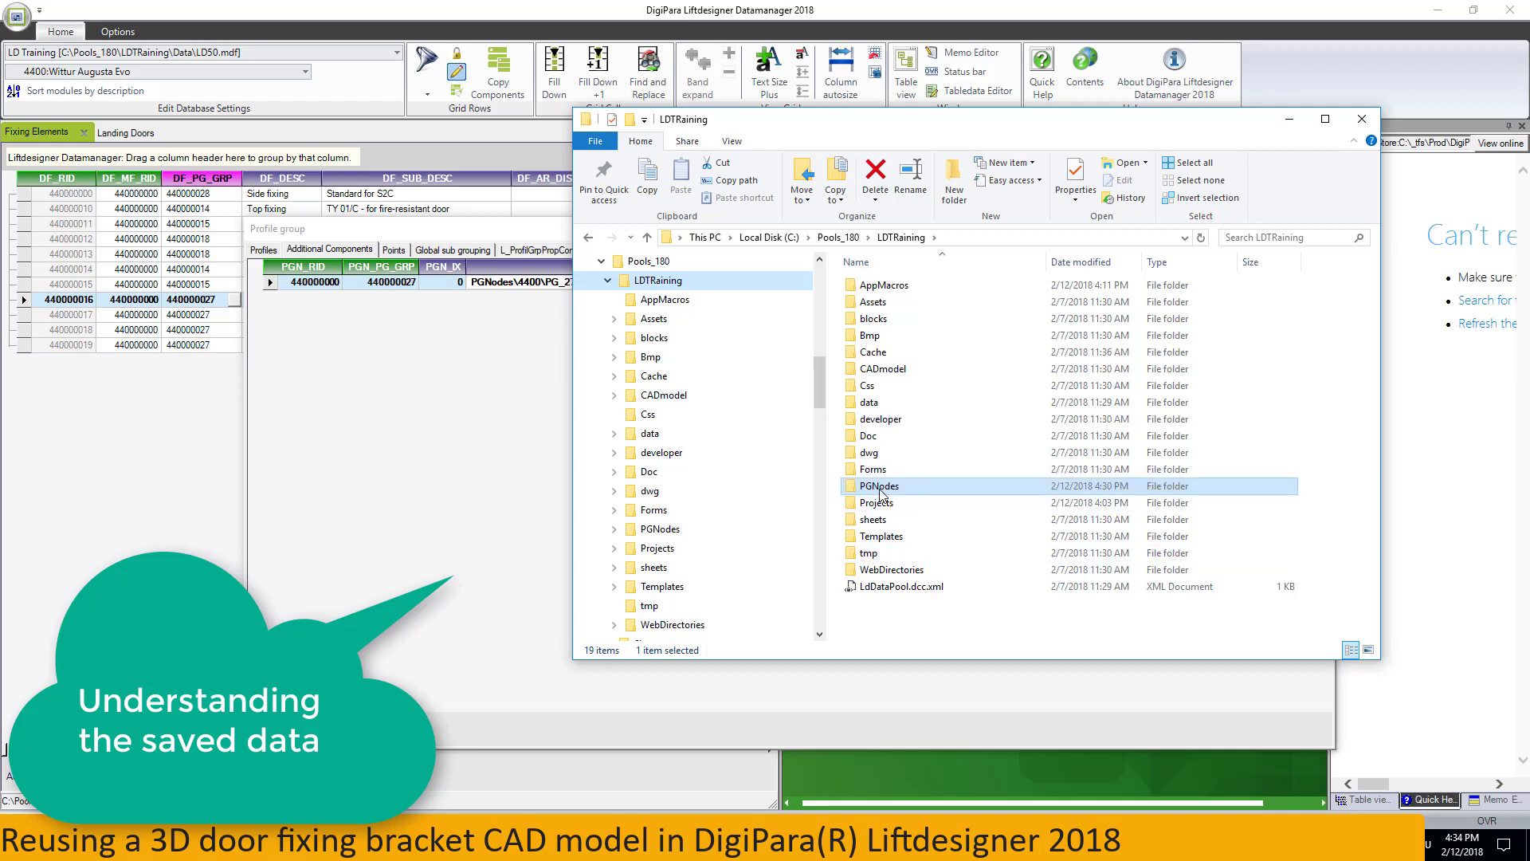
{"action": "double_click", "coordinate": [880, 487]}
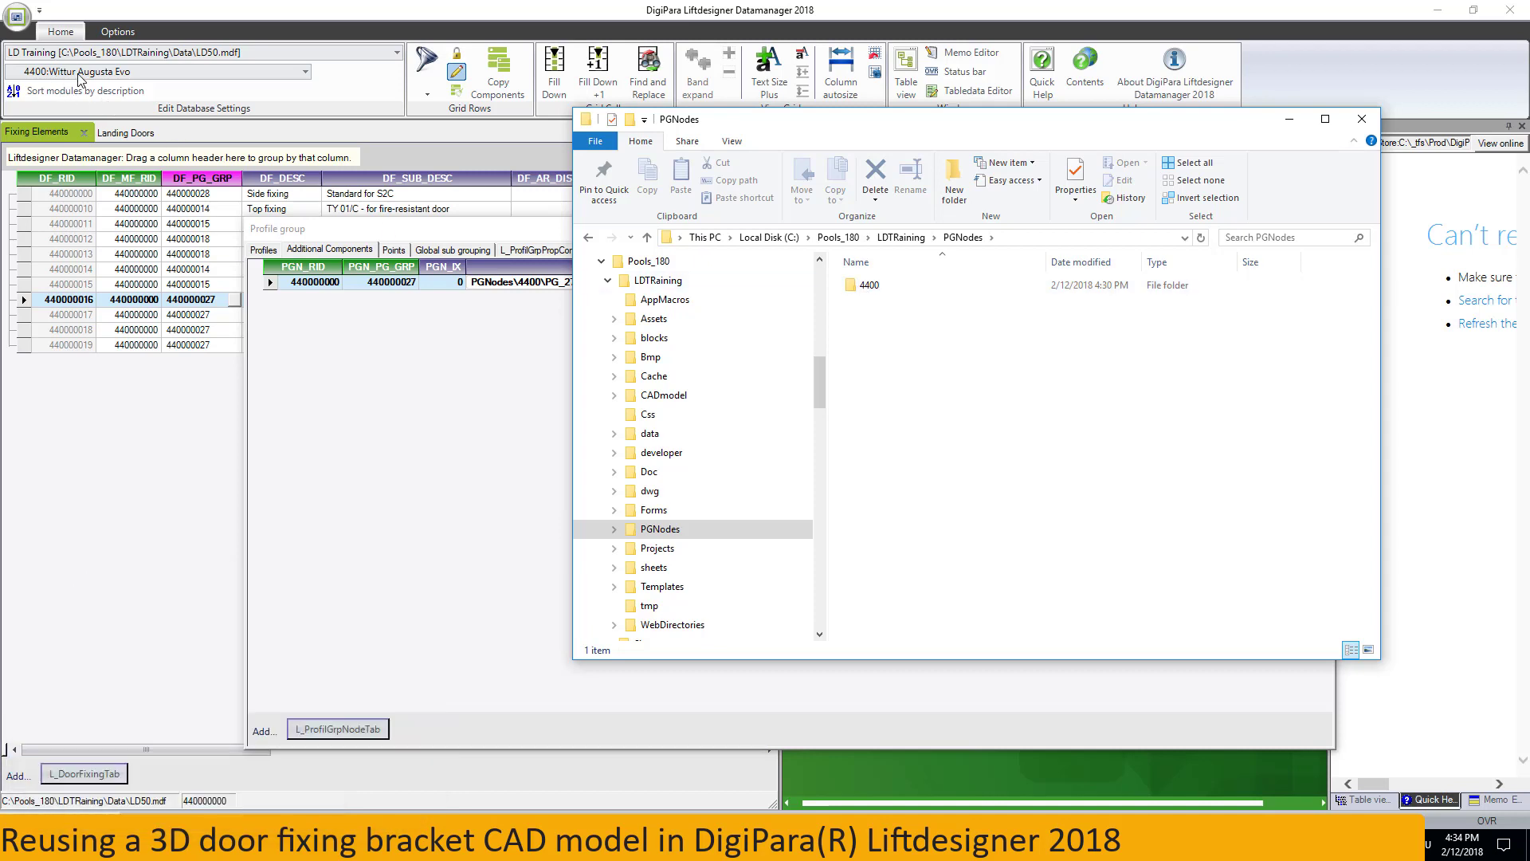
{"action": "double_click", "coordinate": [854, 288]}
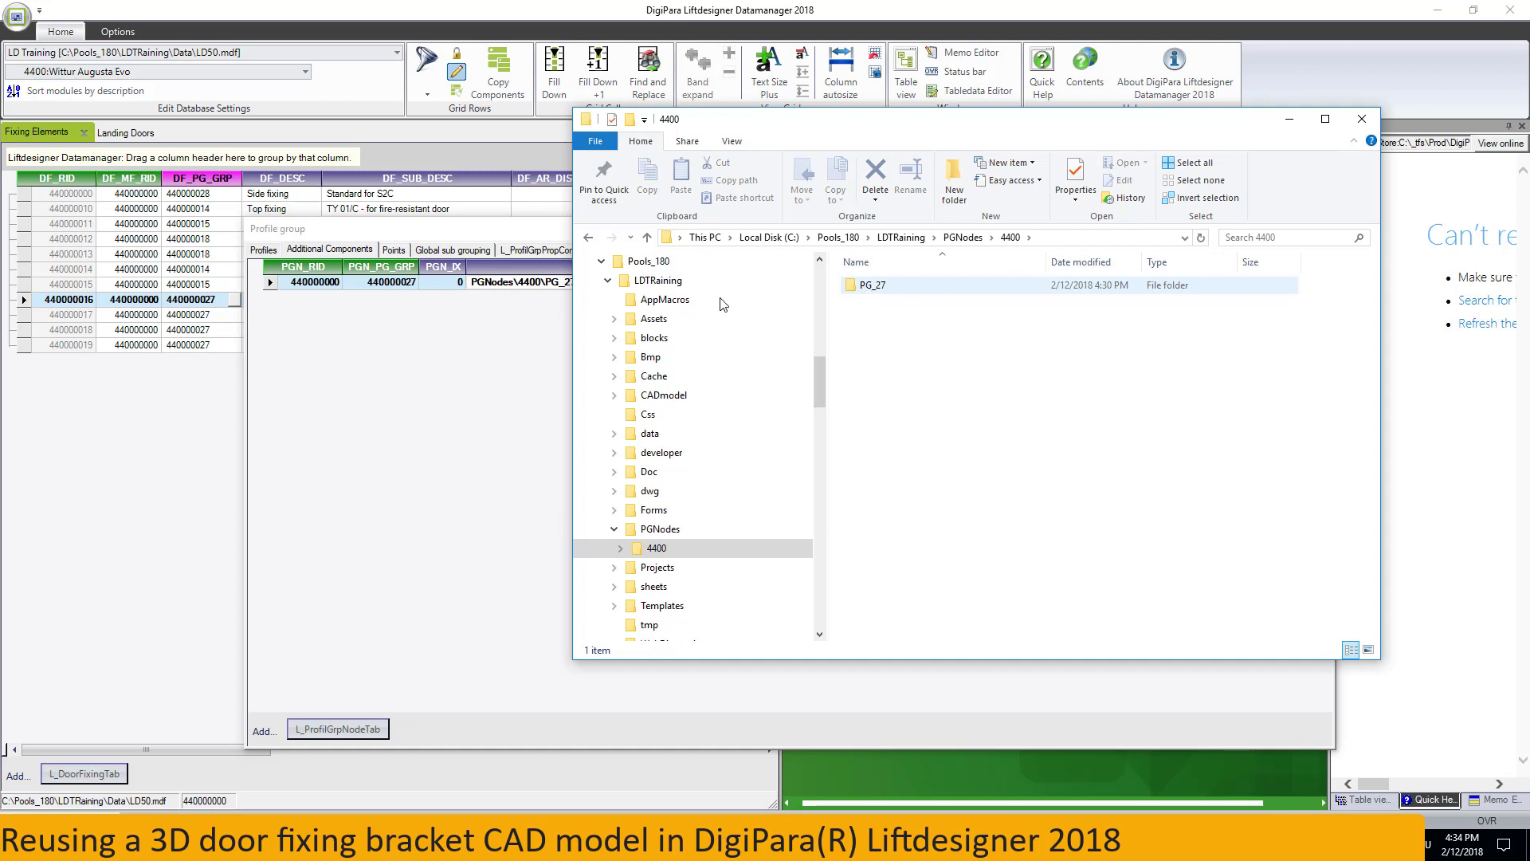
{"action": "double_click", "coordinate": [879, 291]}
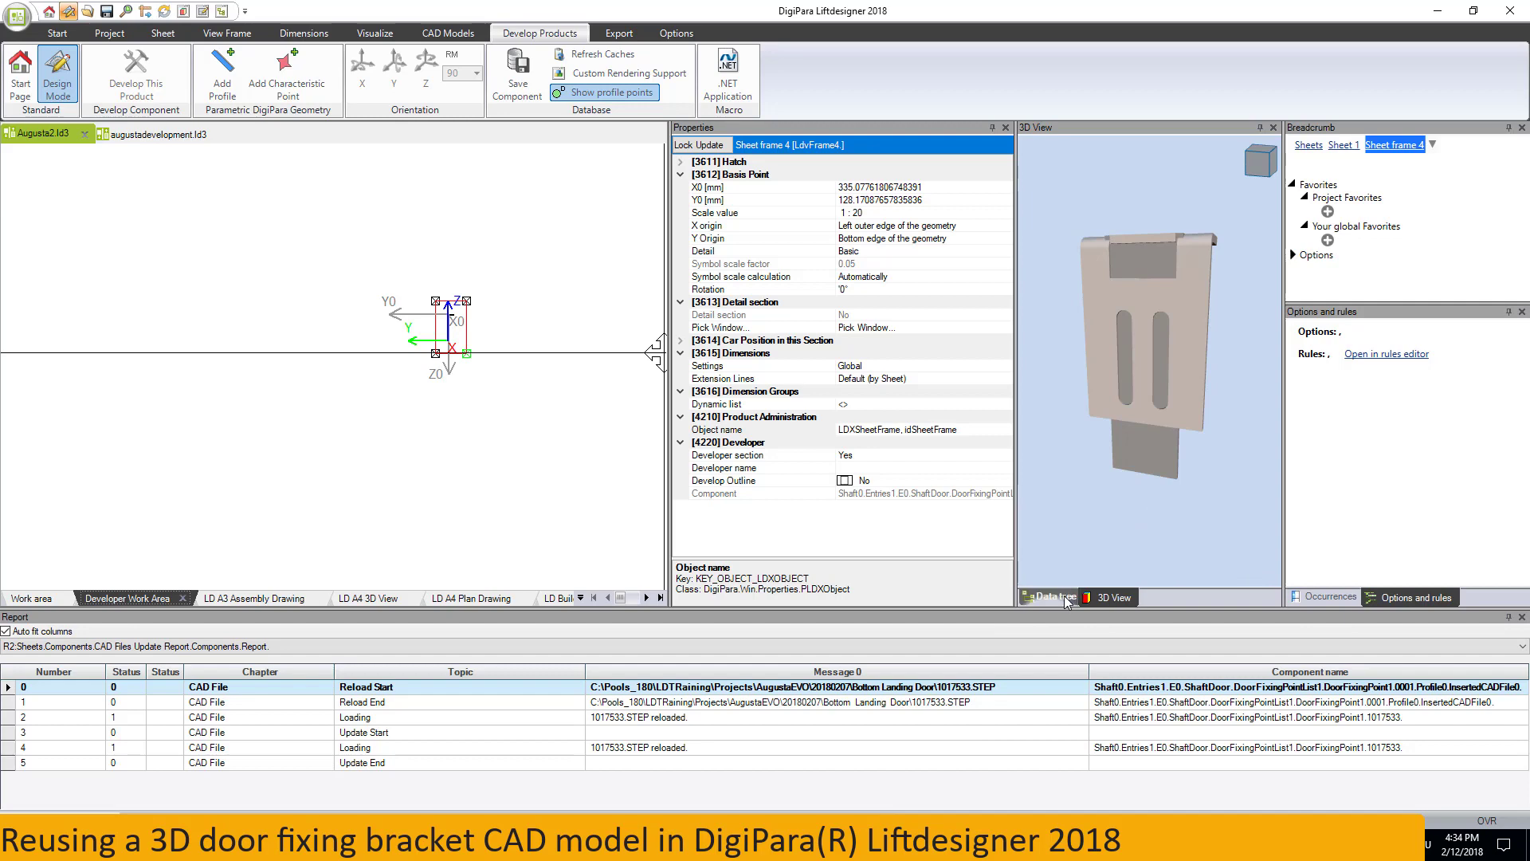
Select bracket 1017533 in the sheet frame's data tree and collapse its branch.
{"action": "left_click", "coordinate": [1056, 596]}
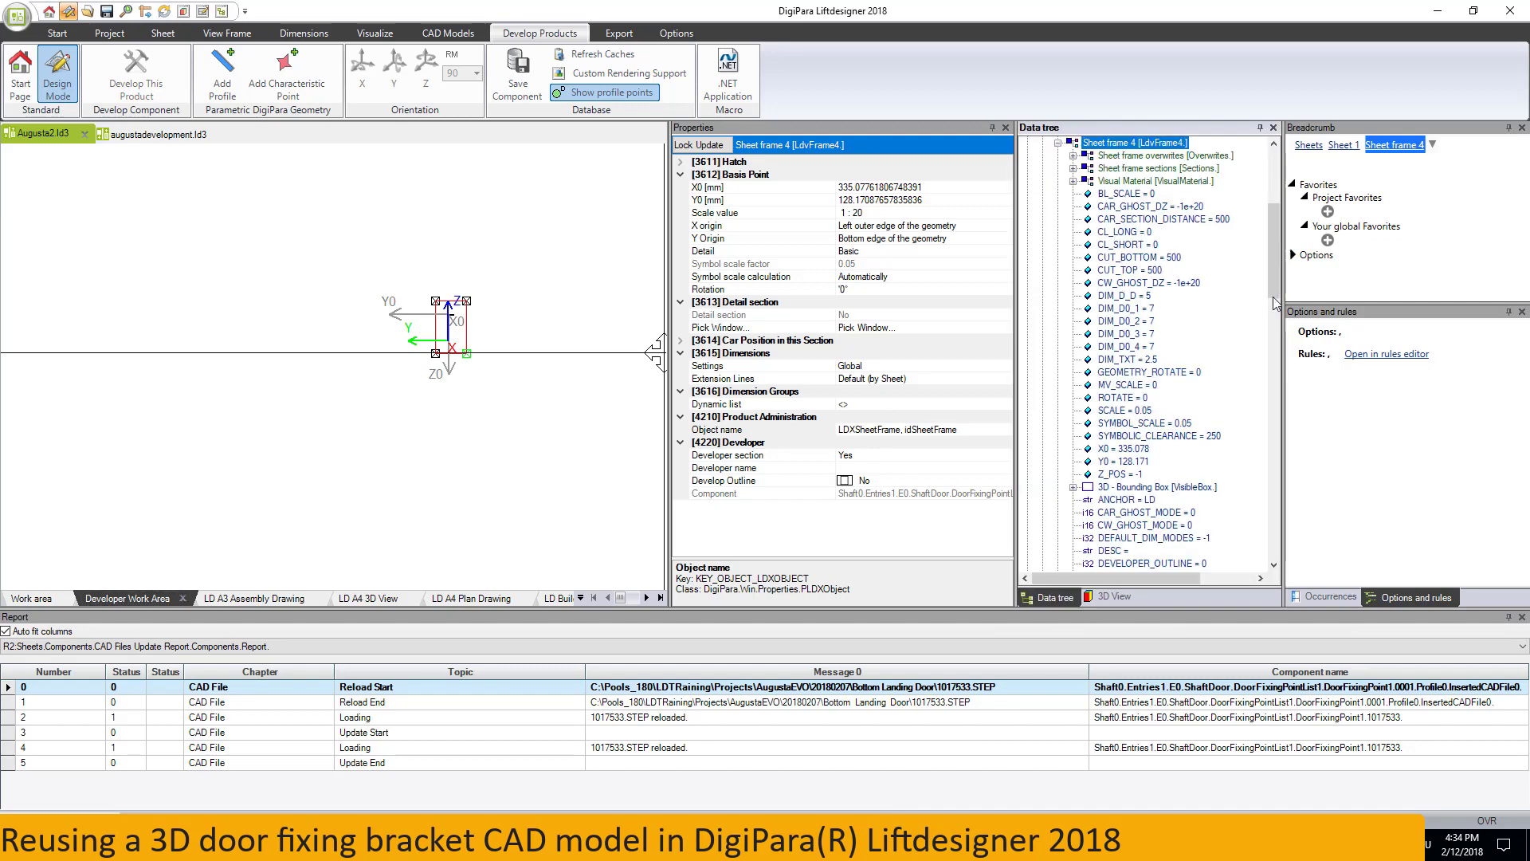
{"action": "scroll", "coordinate": [431, 300], "scroll_direction": "up", "scroll_amount": 5}
{"action": "left_click", "coordinate": [425, 298]}
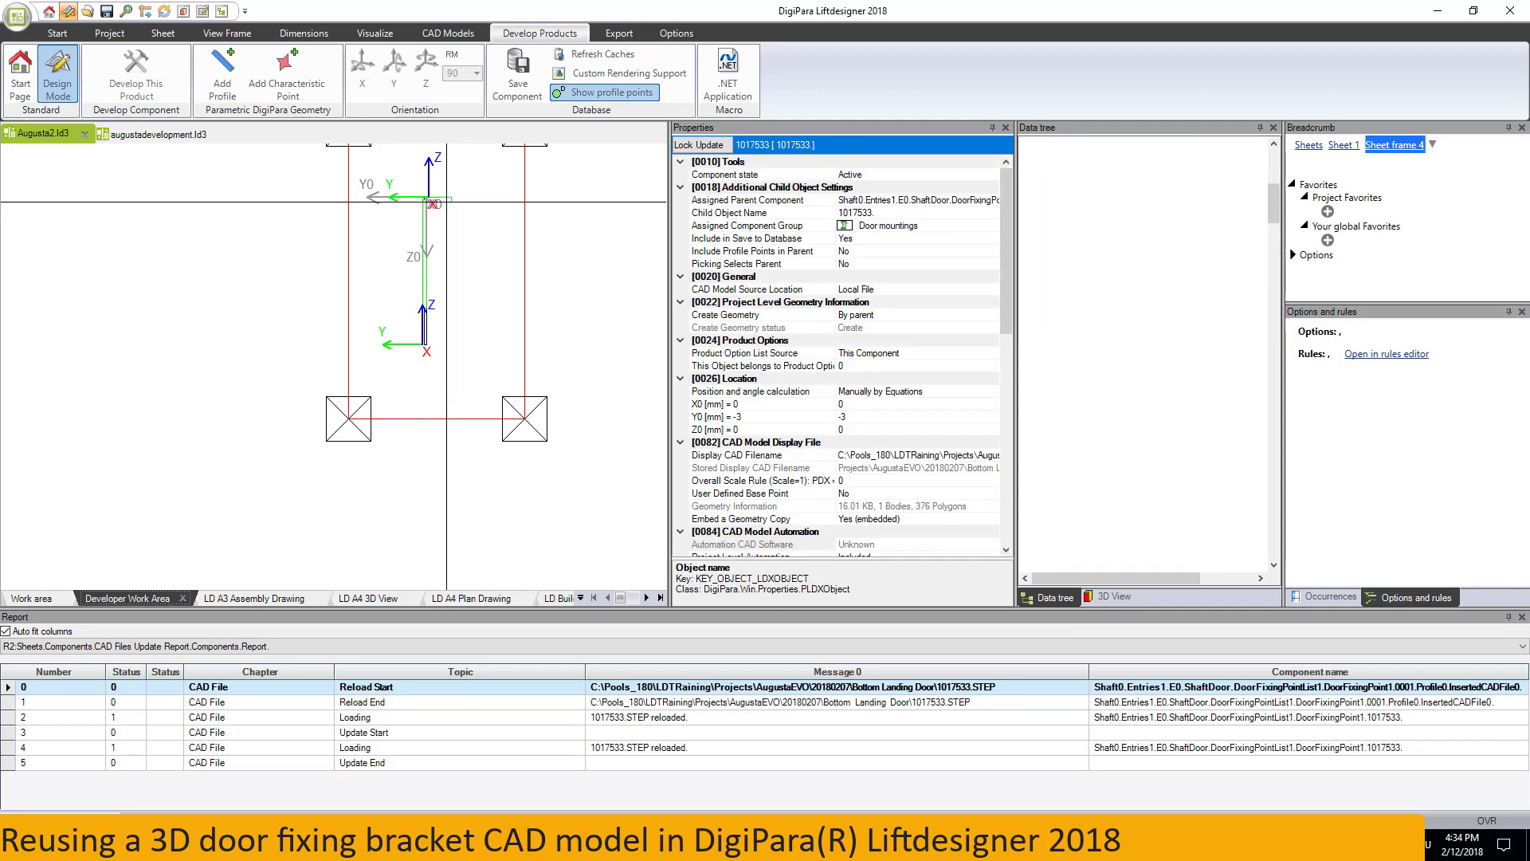
{"action": "left_click", "coordinate": [1156, 169]}
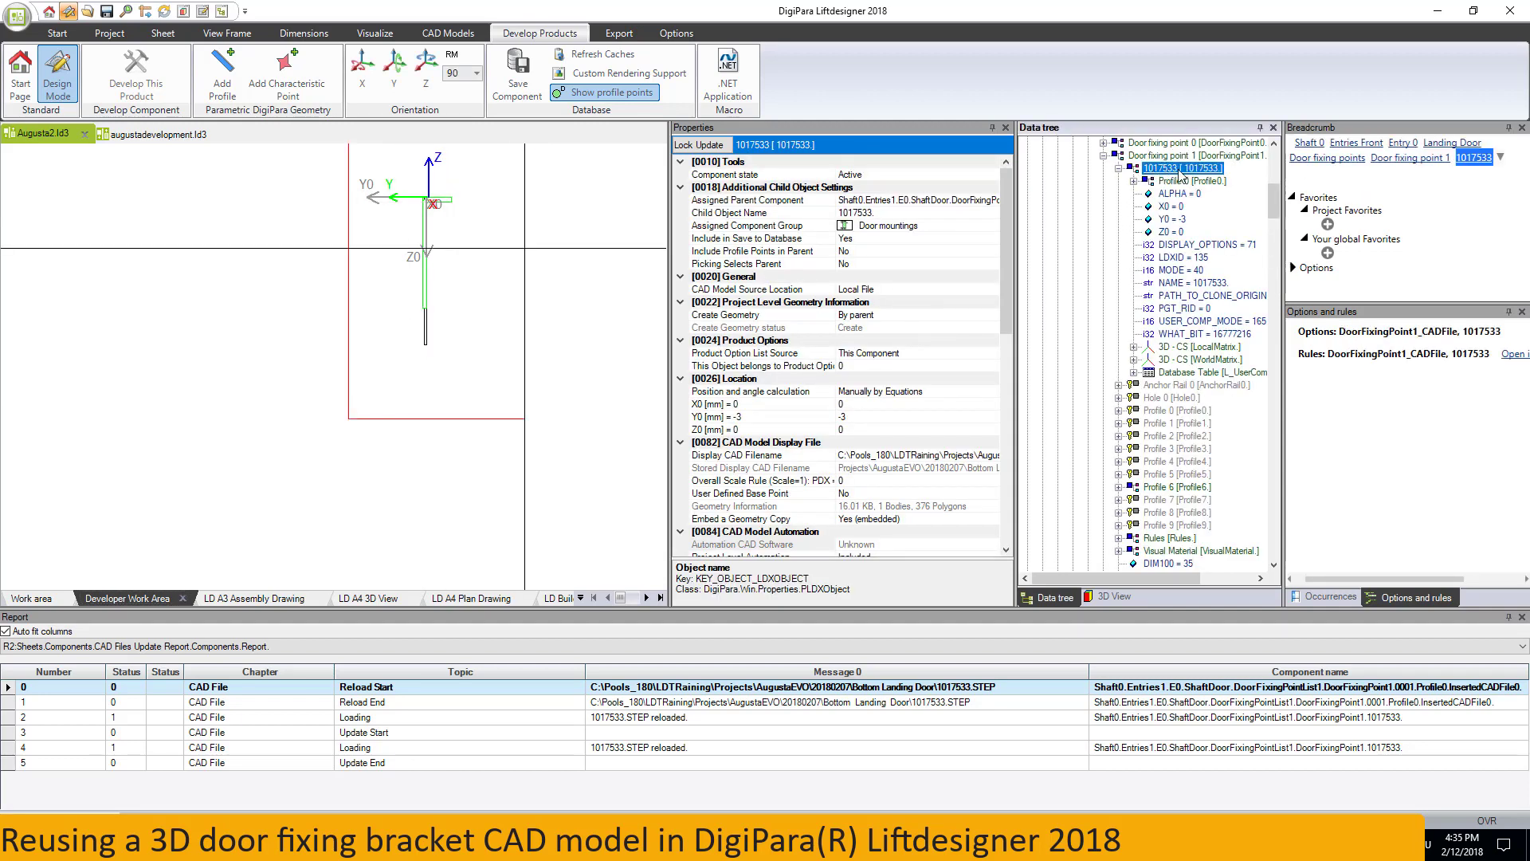
{"action": "left_click", "coordinate": [1119, 169]}
{"action": "left_click", "coordinate": [1134, 180]}
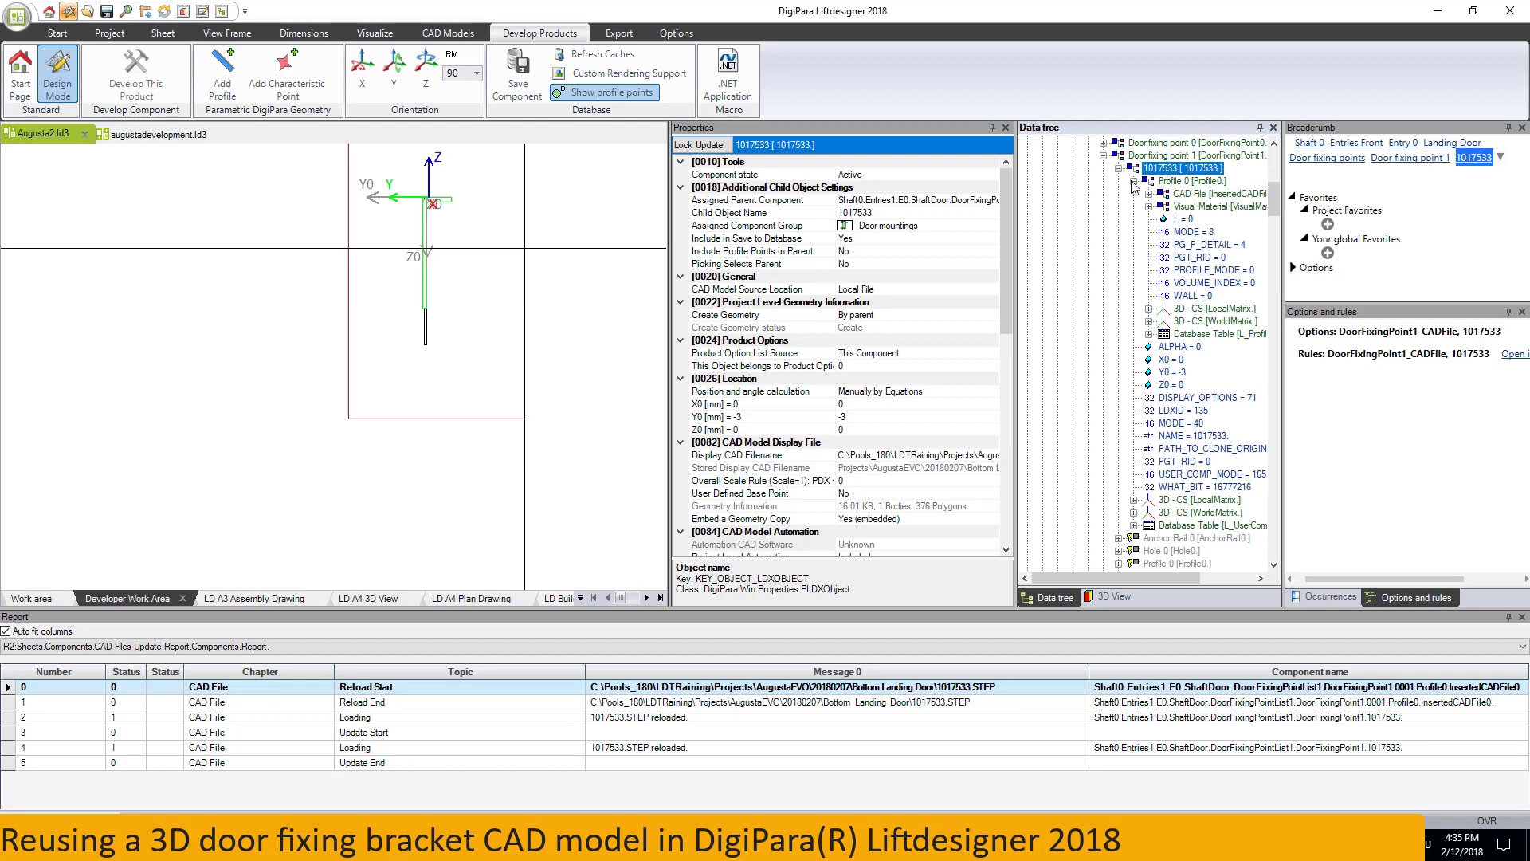
{"action": "left_click", "coordinate": [1134, 181]}
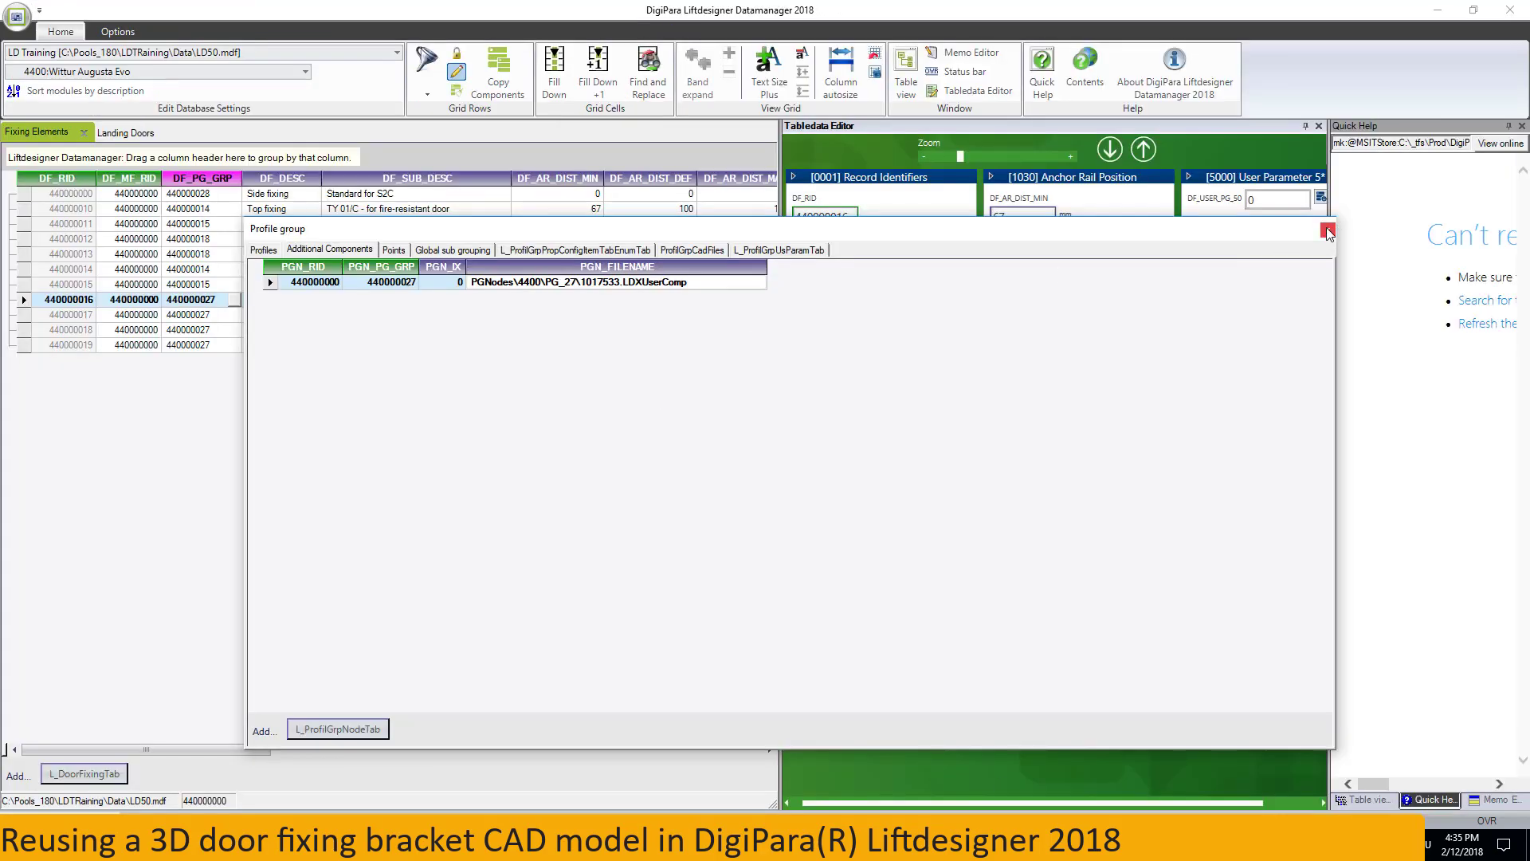
Export Wittur Augusta Evo as 'Wittur Augusta Evo 04400.ldm12' and open its export directory.
{"action": "left_click", "coordinate": [1328, 232]}
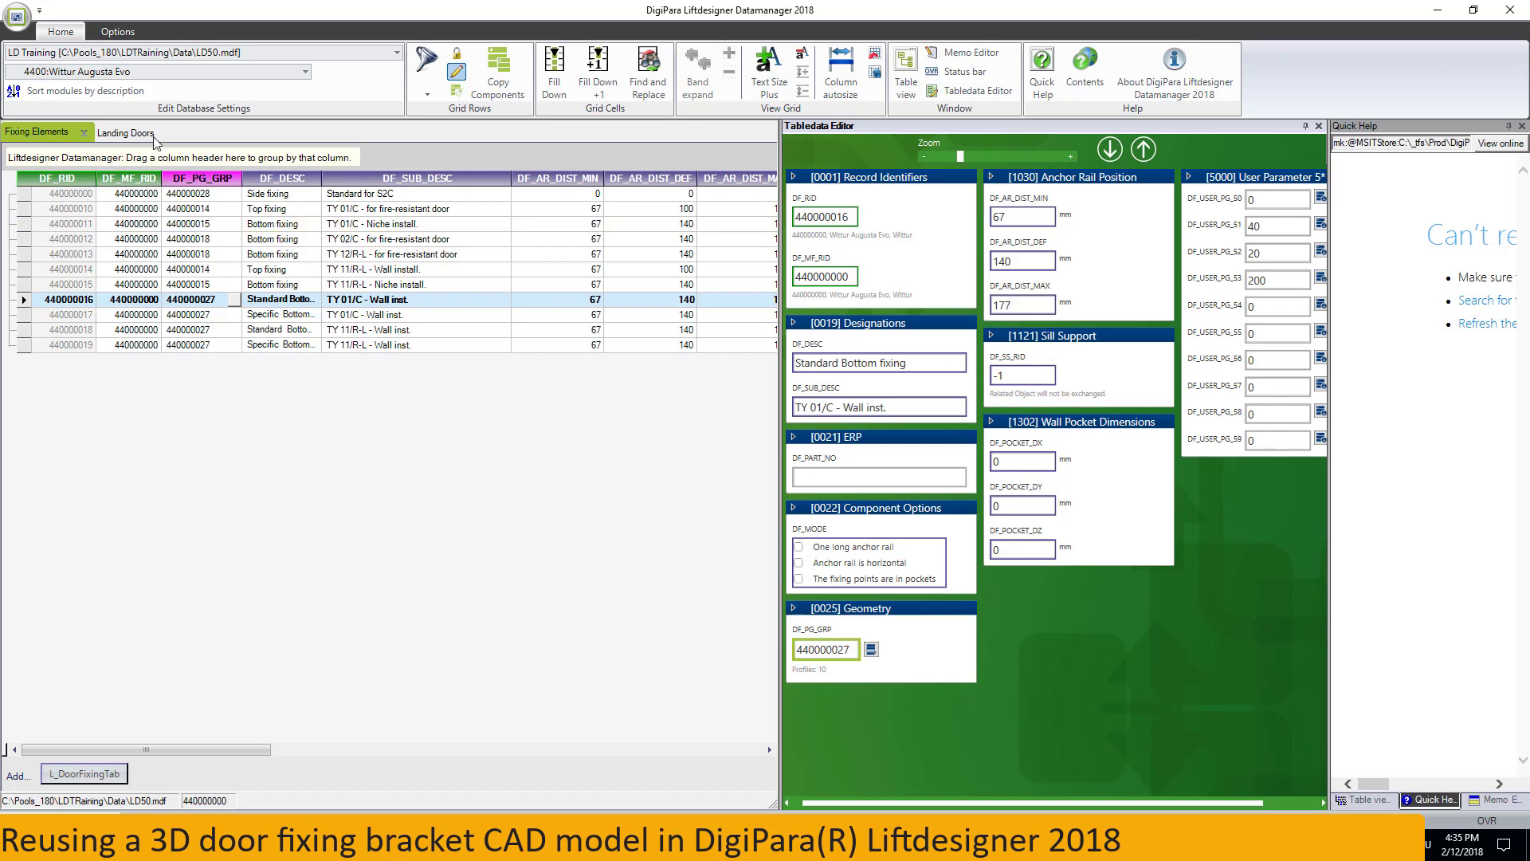
{"action": "left_click", "coordinate": [117, 31]}
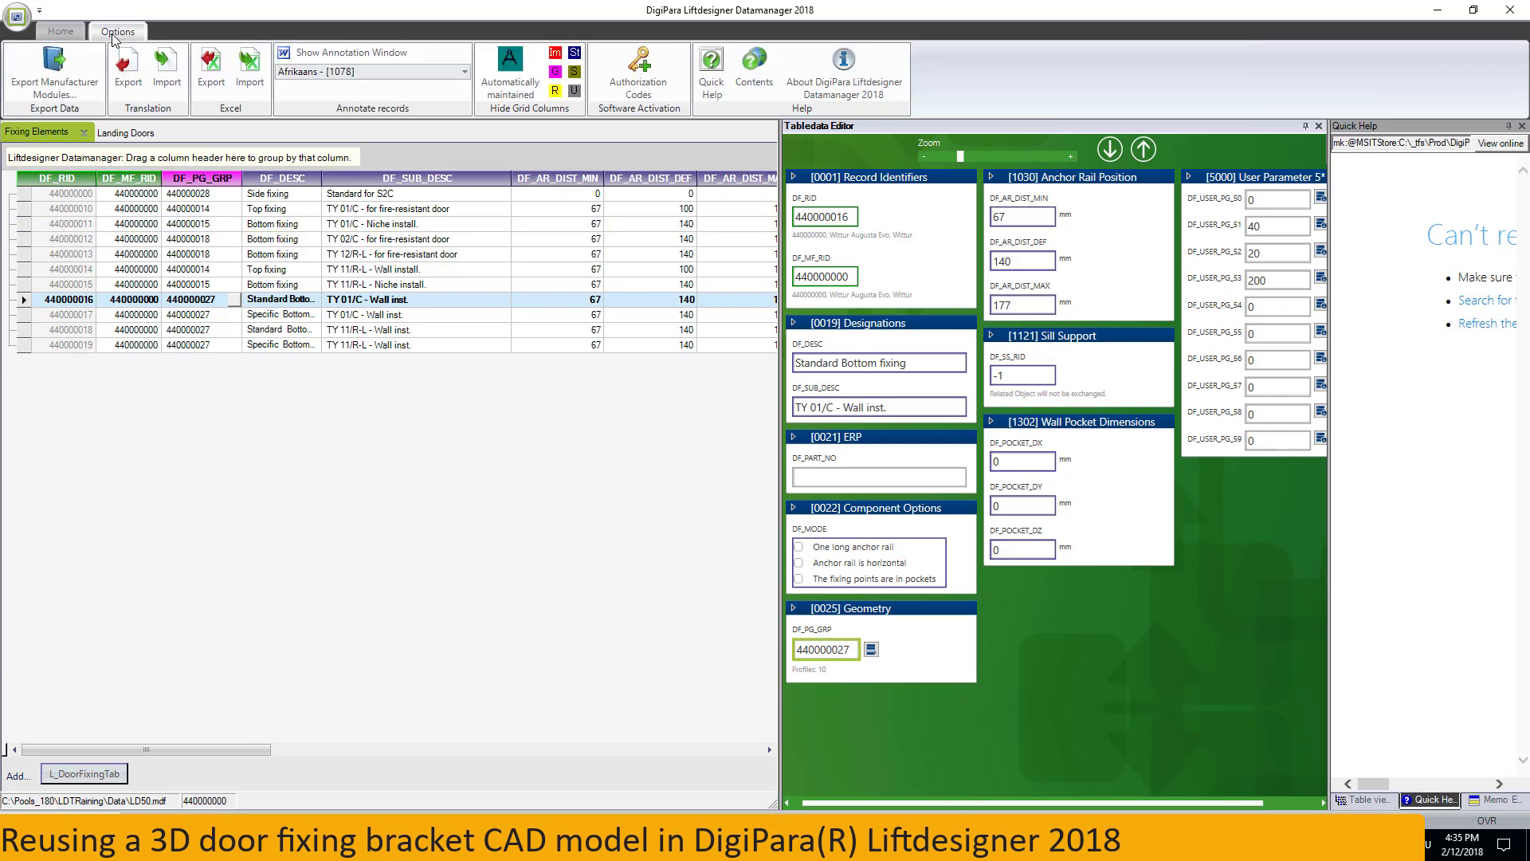
{"action": "left_click", "coordinate": [60, 70]}
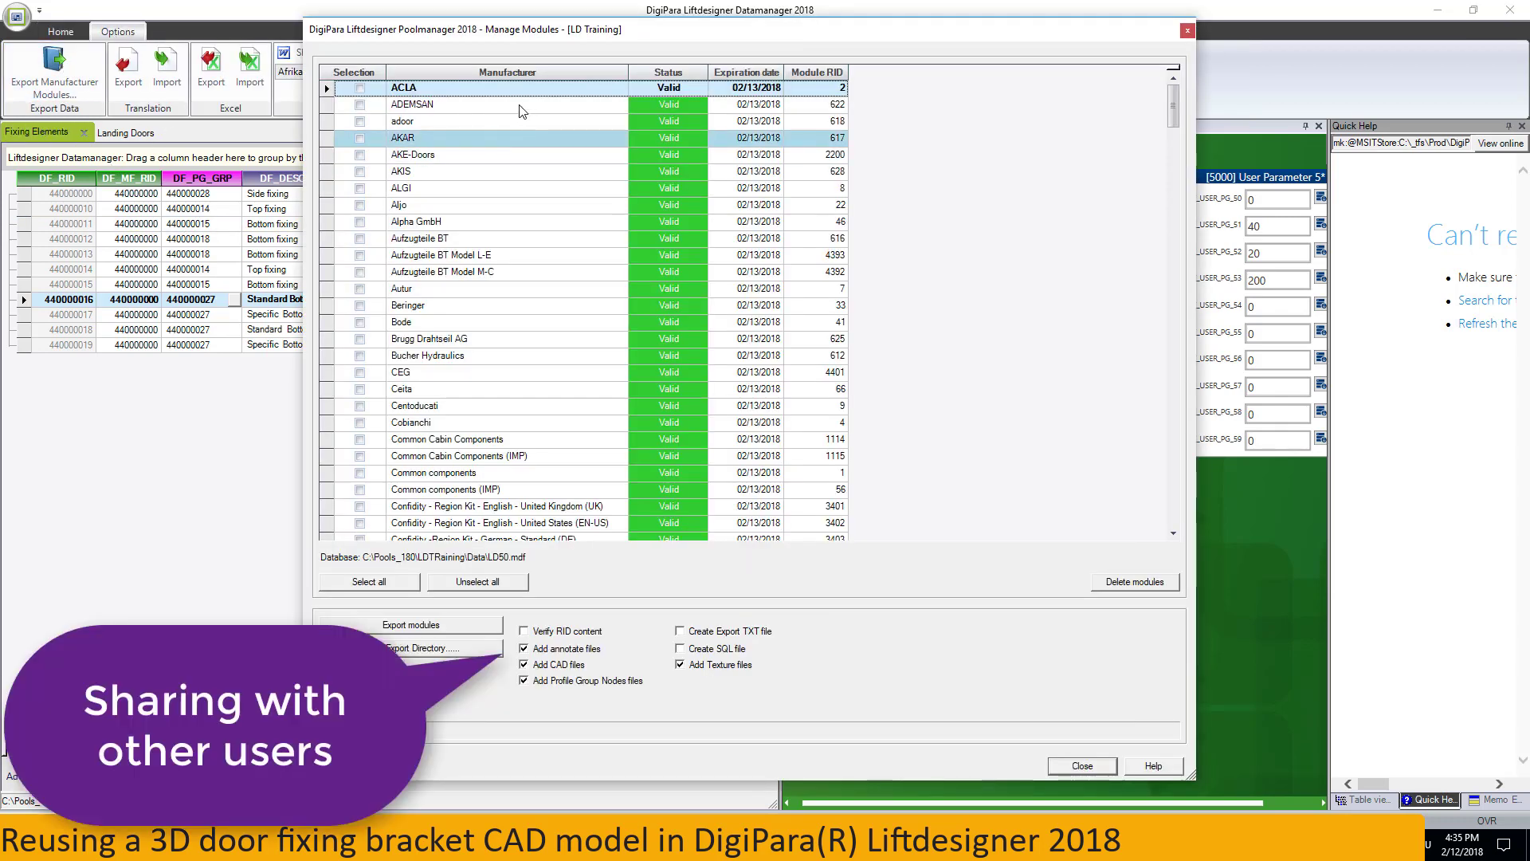
{"action": "scroll", "coordinate": [532, 287], "scroll_direction": "down", "scroll_amount": 4}
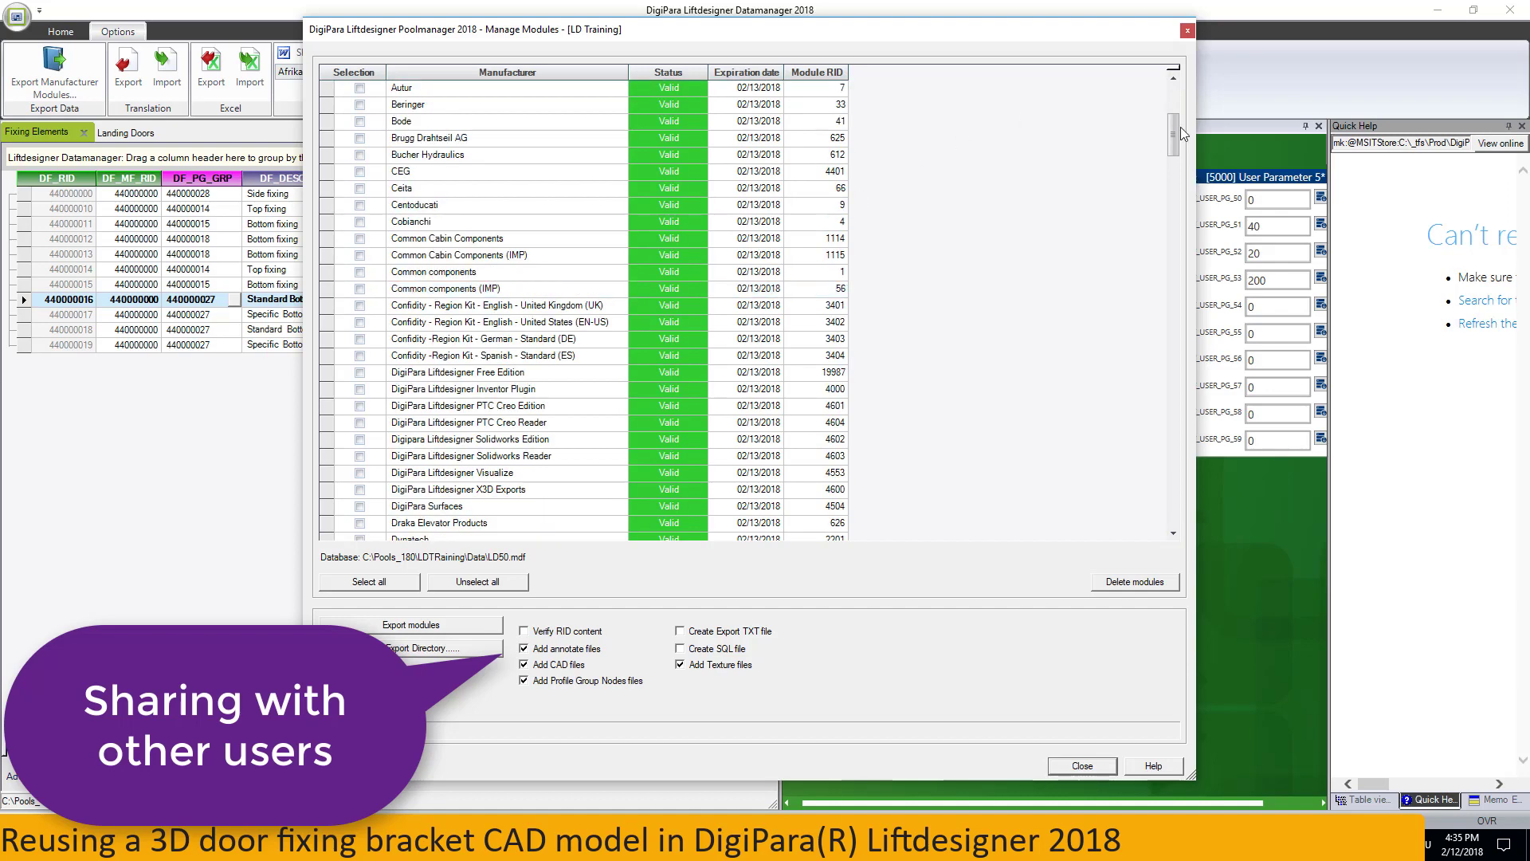
{"action": "left_click_drag", "start_coordinate": [1174, 206], "coordinate": [1174, 365]}
{"action": "scroll", "coordinate": [564, 403], "scroll_direction": "down", "scroll_amount": 3}
{"action": "scroll", "coordinate": [565, 403], "scroll_direction": "down", "scroll_amount": 3}
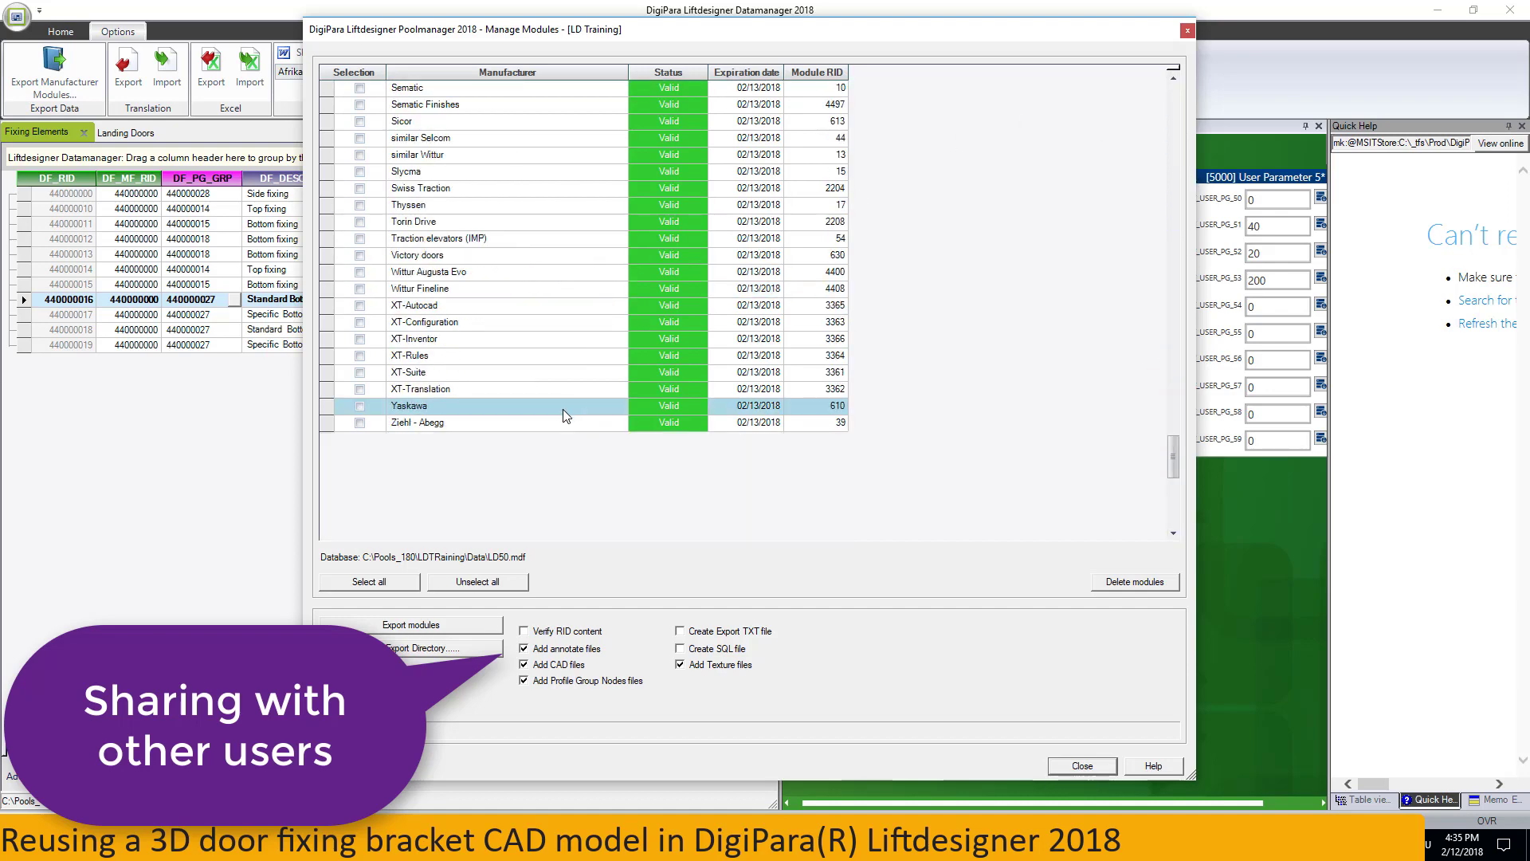
{"action": "scroll", "coordinate": [563, 409], "scroll_direction": "down", "scroll_amount": 2}
{"action": "scroll", "coordinate": [564, 409], "scroll_direction": "down", "scroll_amount": 2}
{"action": "left_click", "coordinate": [360, 322]}
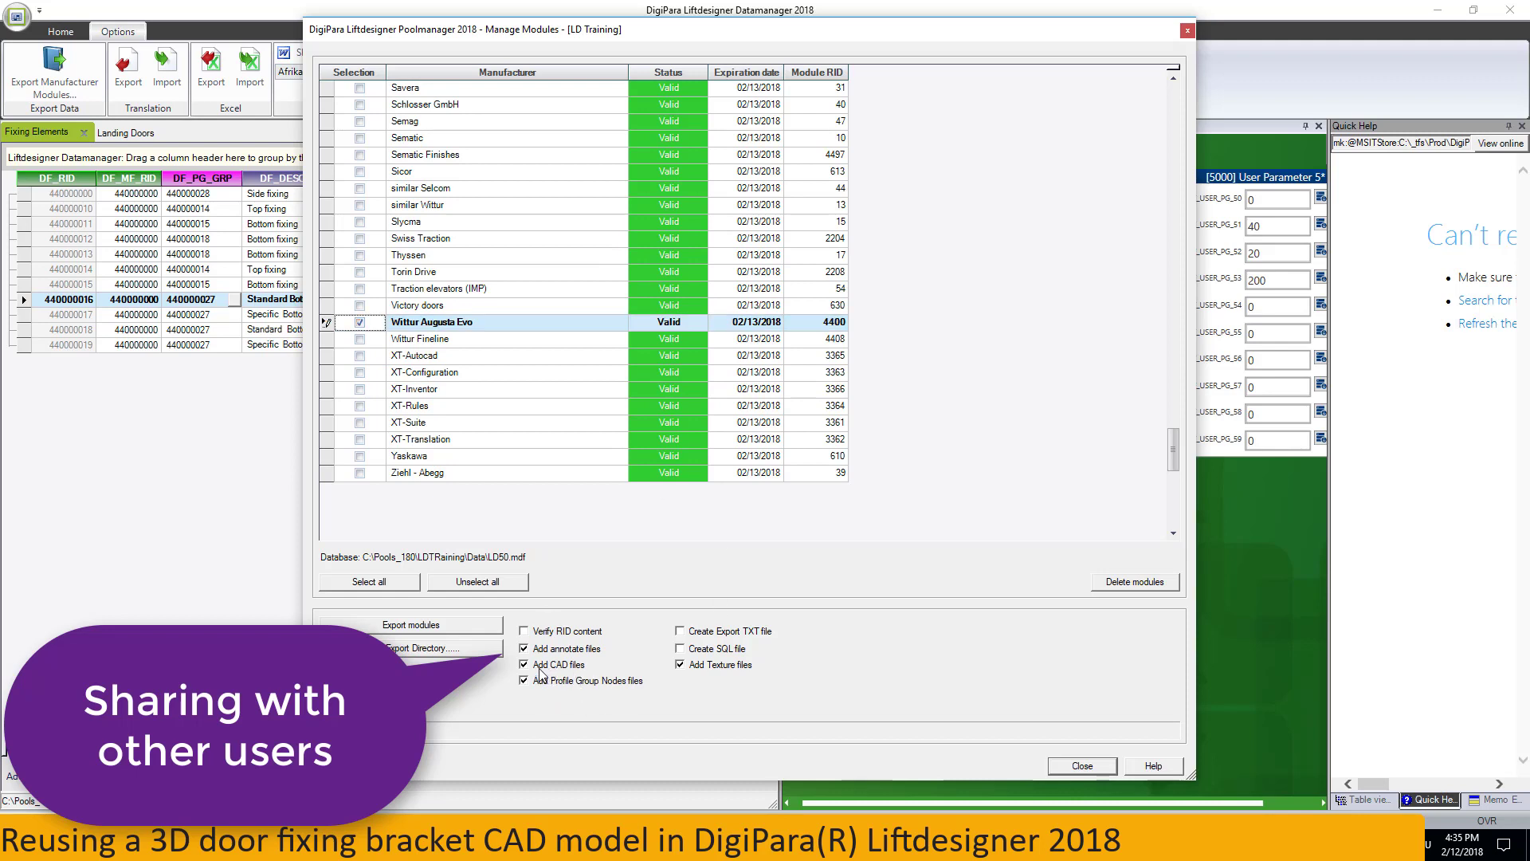
{"action": "left_click", "coordinate": [449, 629]}
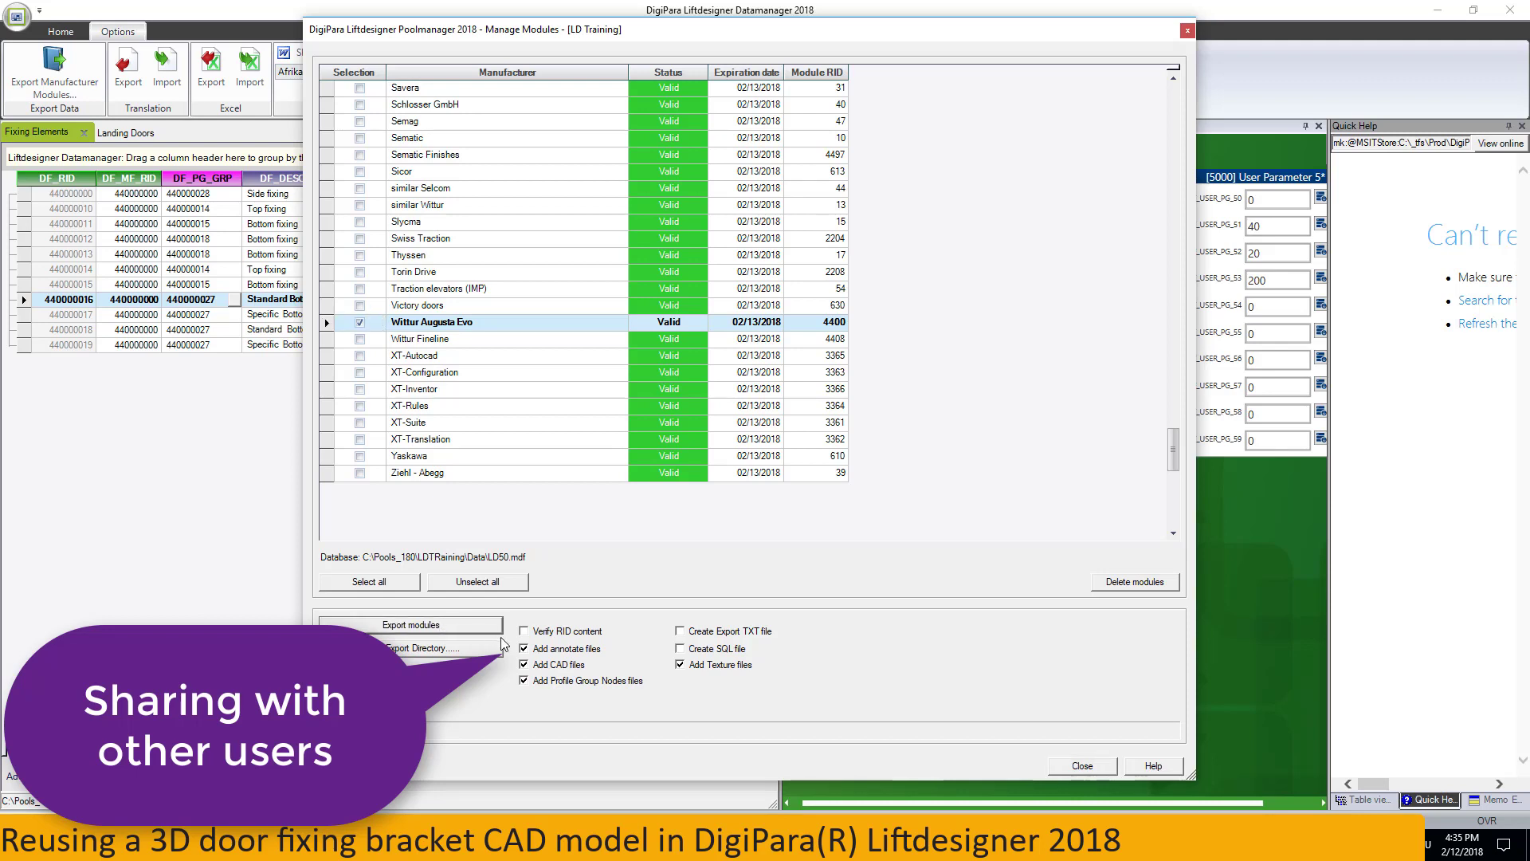
{"action": "left_click", "coordinate": [422, 648]}
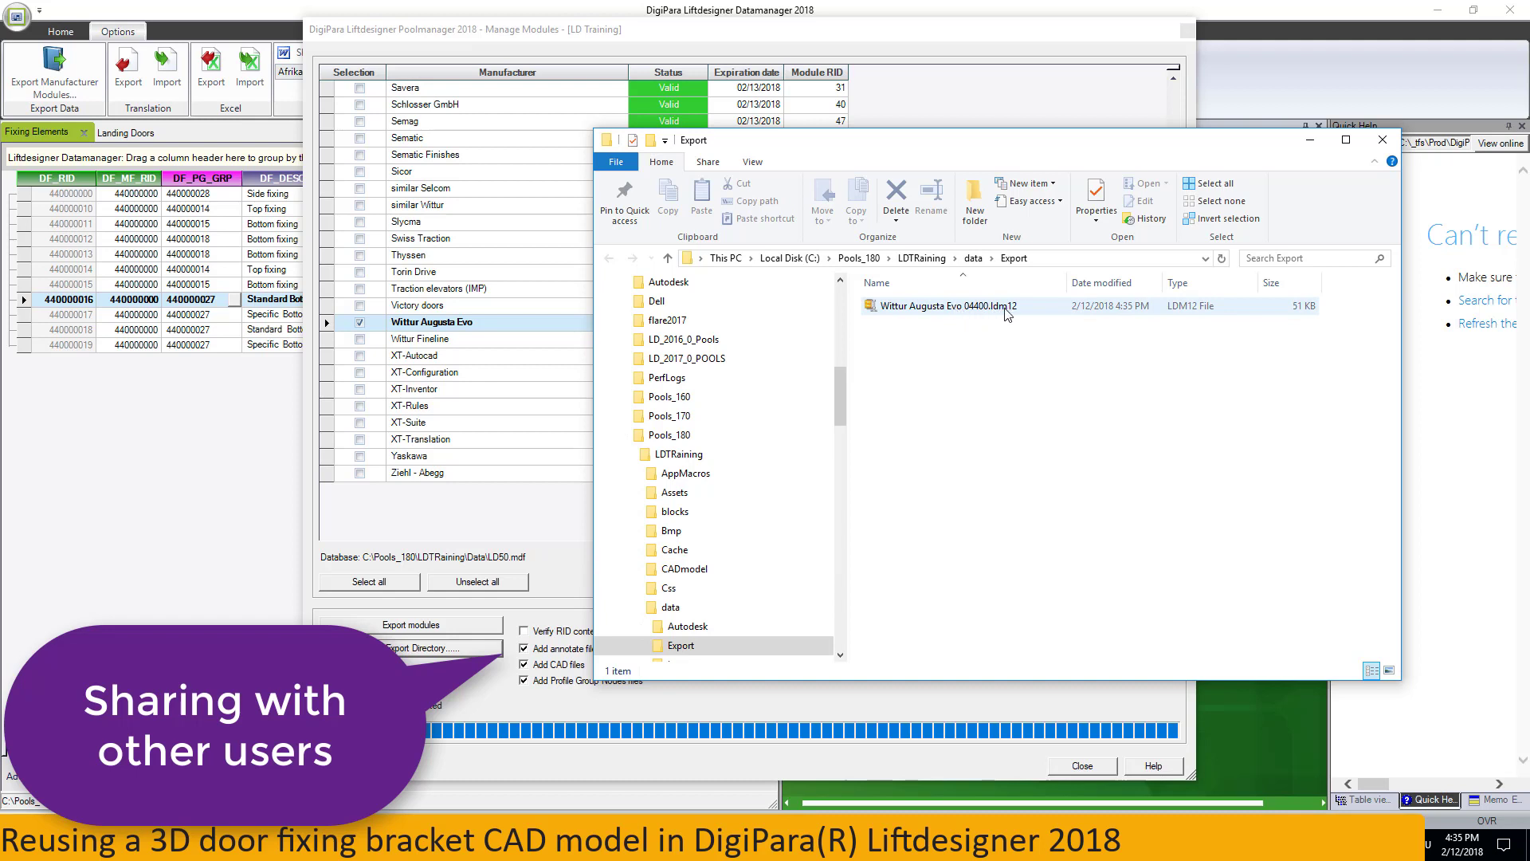
Browse the .ldm12 archive through PGNodes and 4400 to 1017533.LDXUserComp, then close WinZip.
{"action": "left_click", "coordinate": [919, 312]}
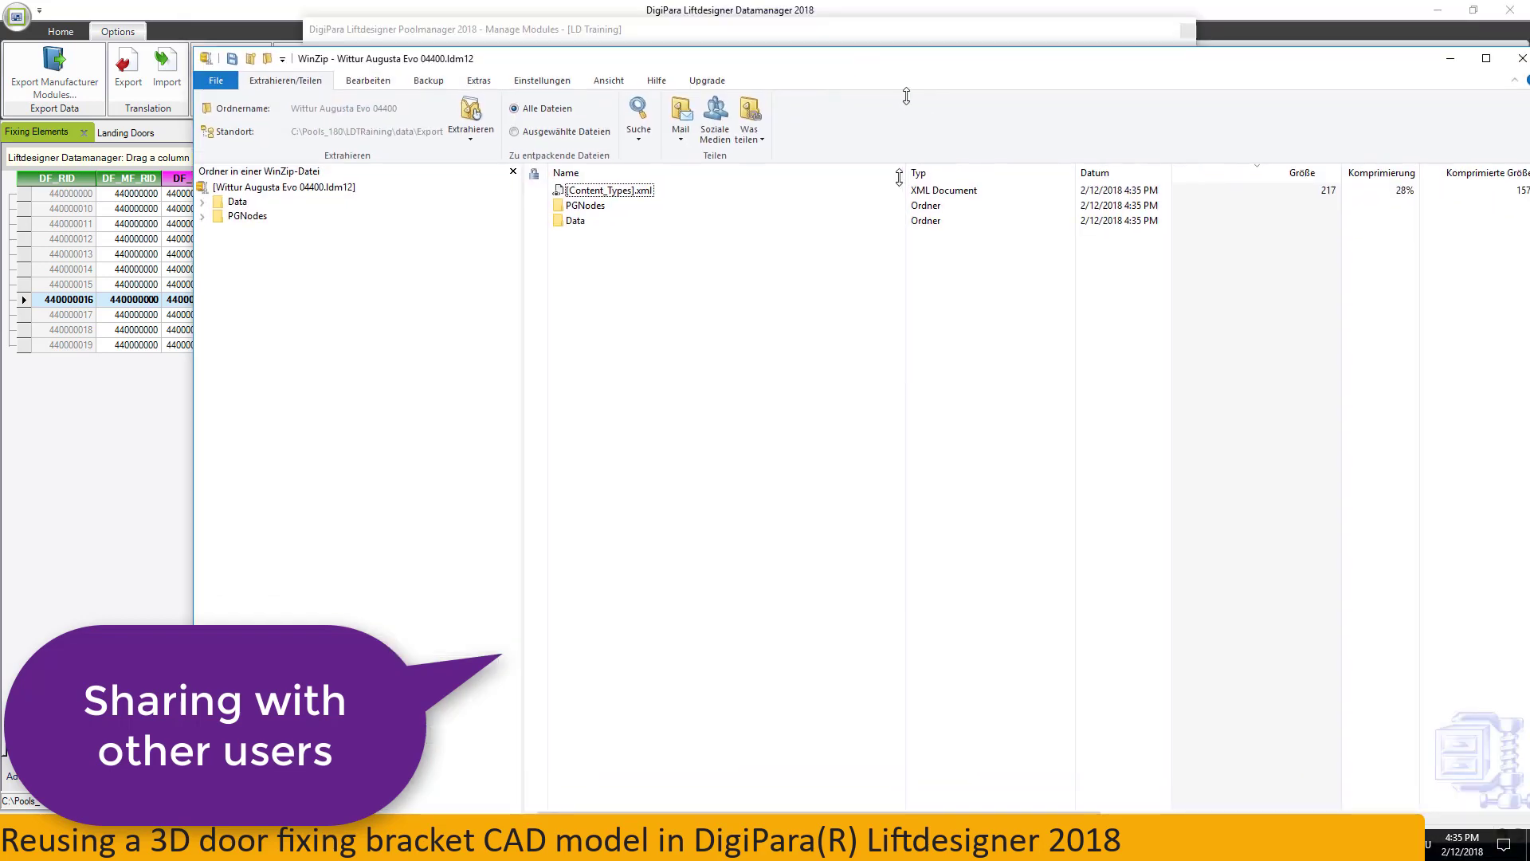
{"action": "left_click_drag", "start_coordinate": [906, 96], "coordinate": [907, 194]}
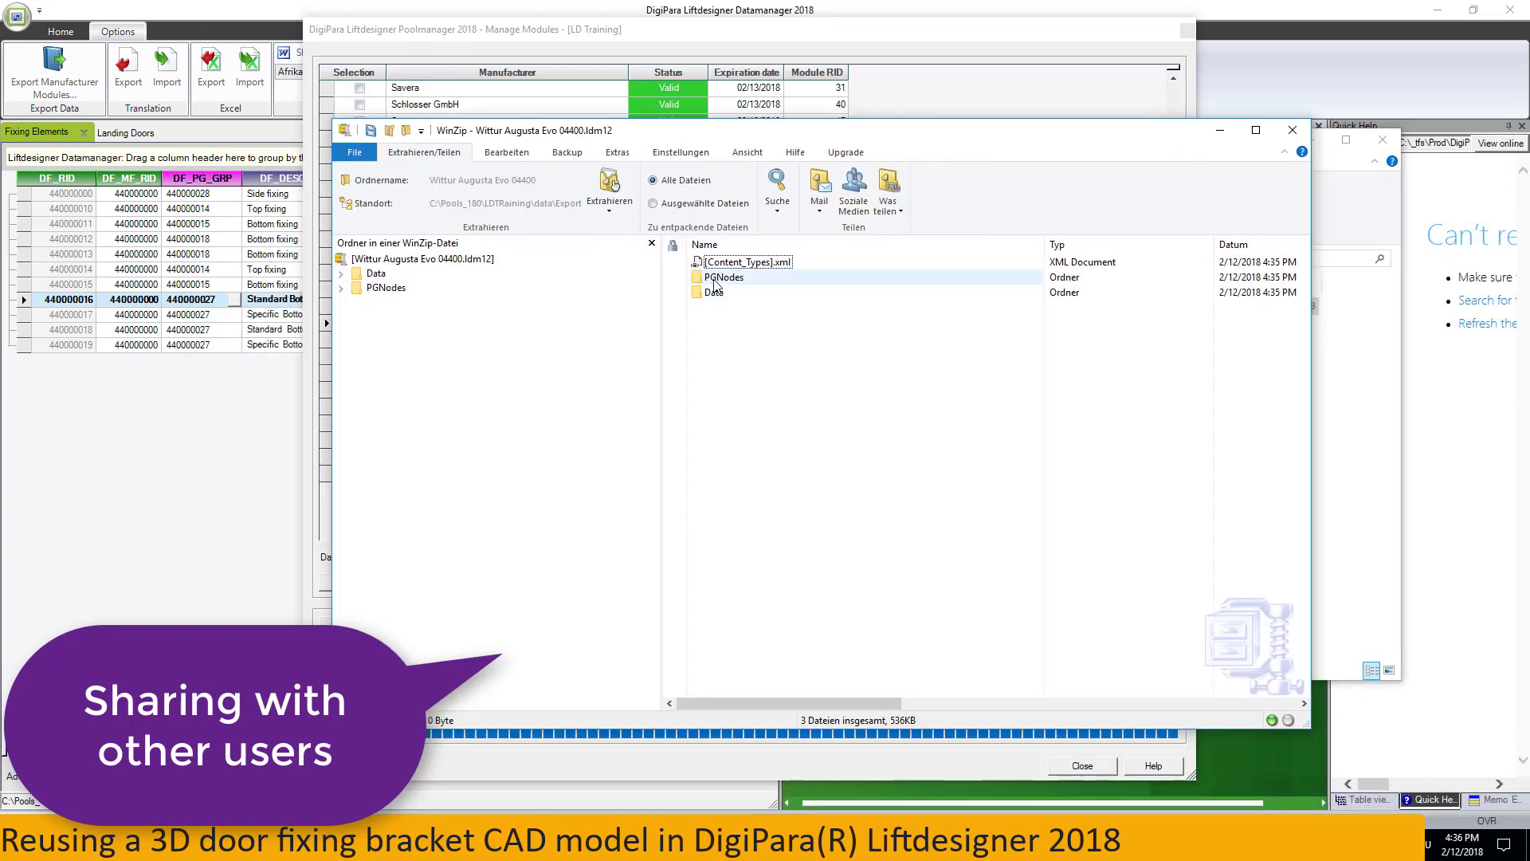
{"action": "double_click", "coordinate": [717, 278]}
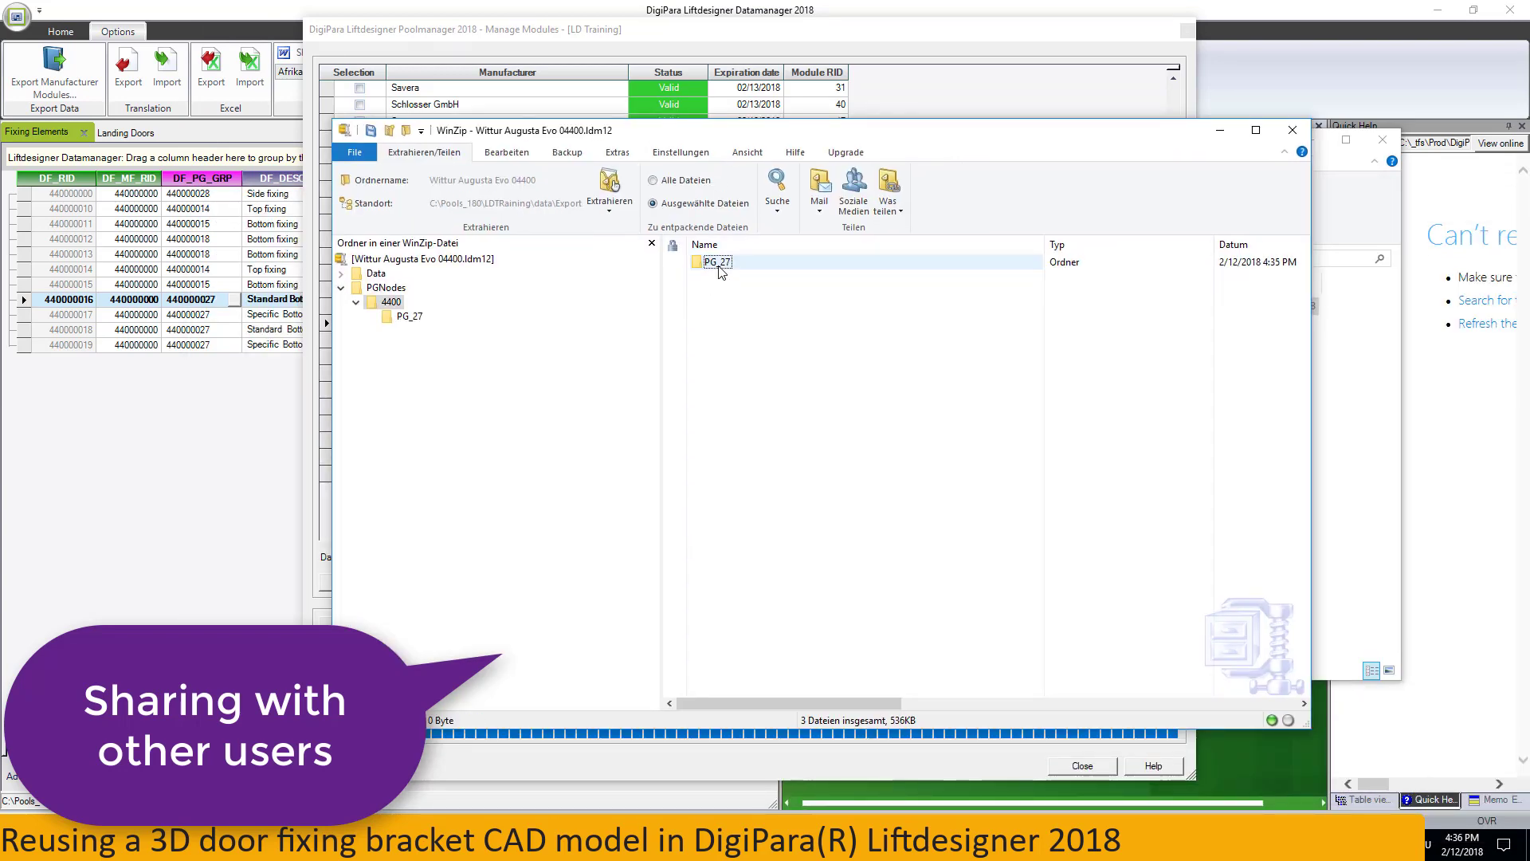
{"action": "double_click", "coordinate": [715, 263]}
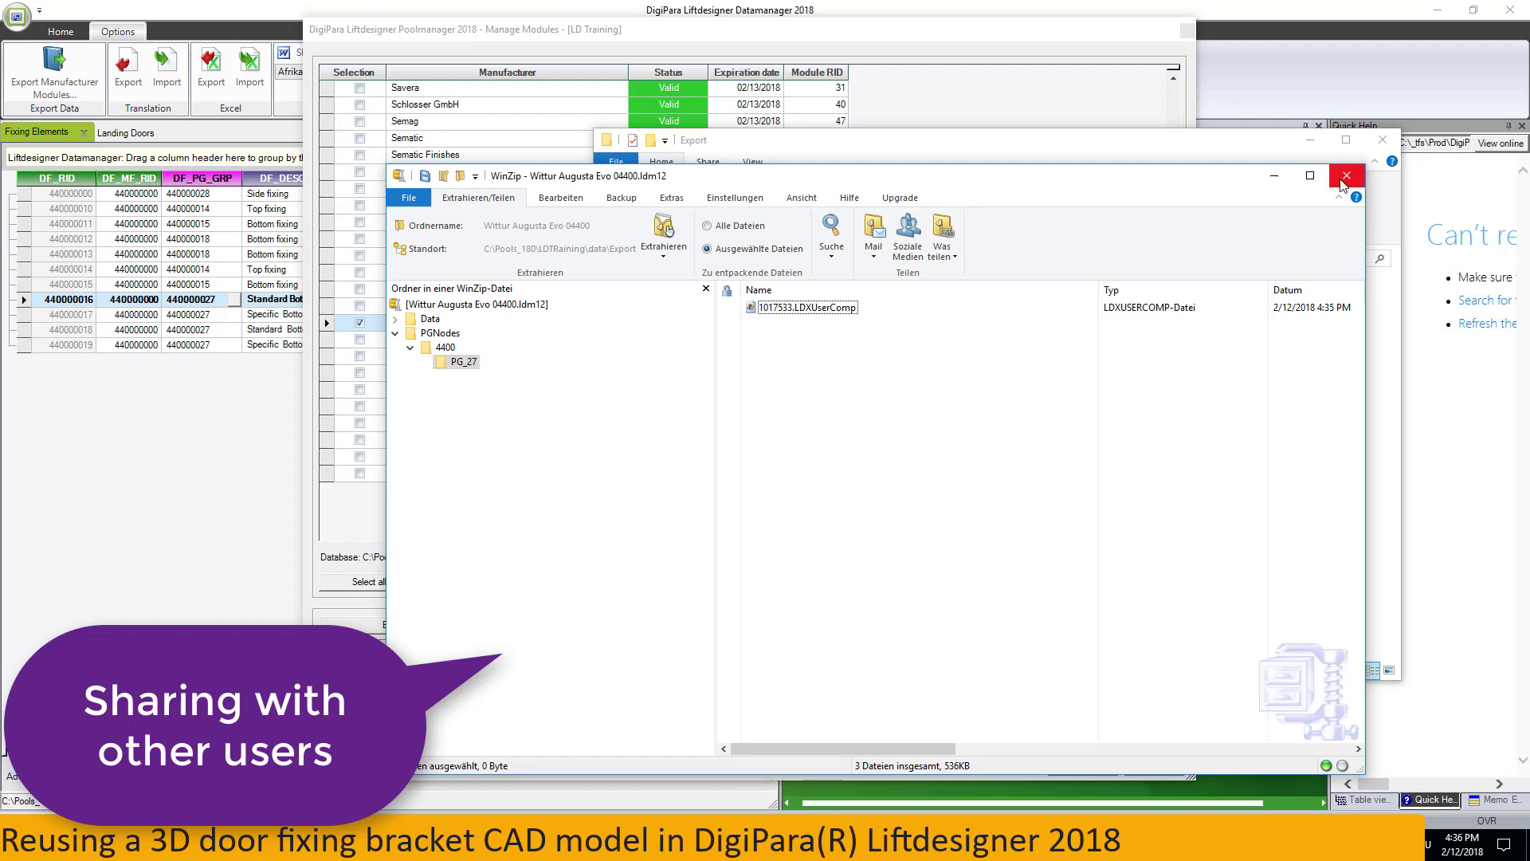
{"action": "left_click", "coordinate": [1344, 178]}
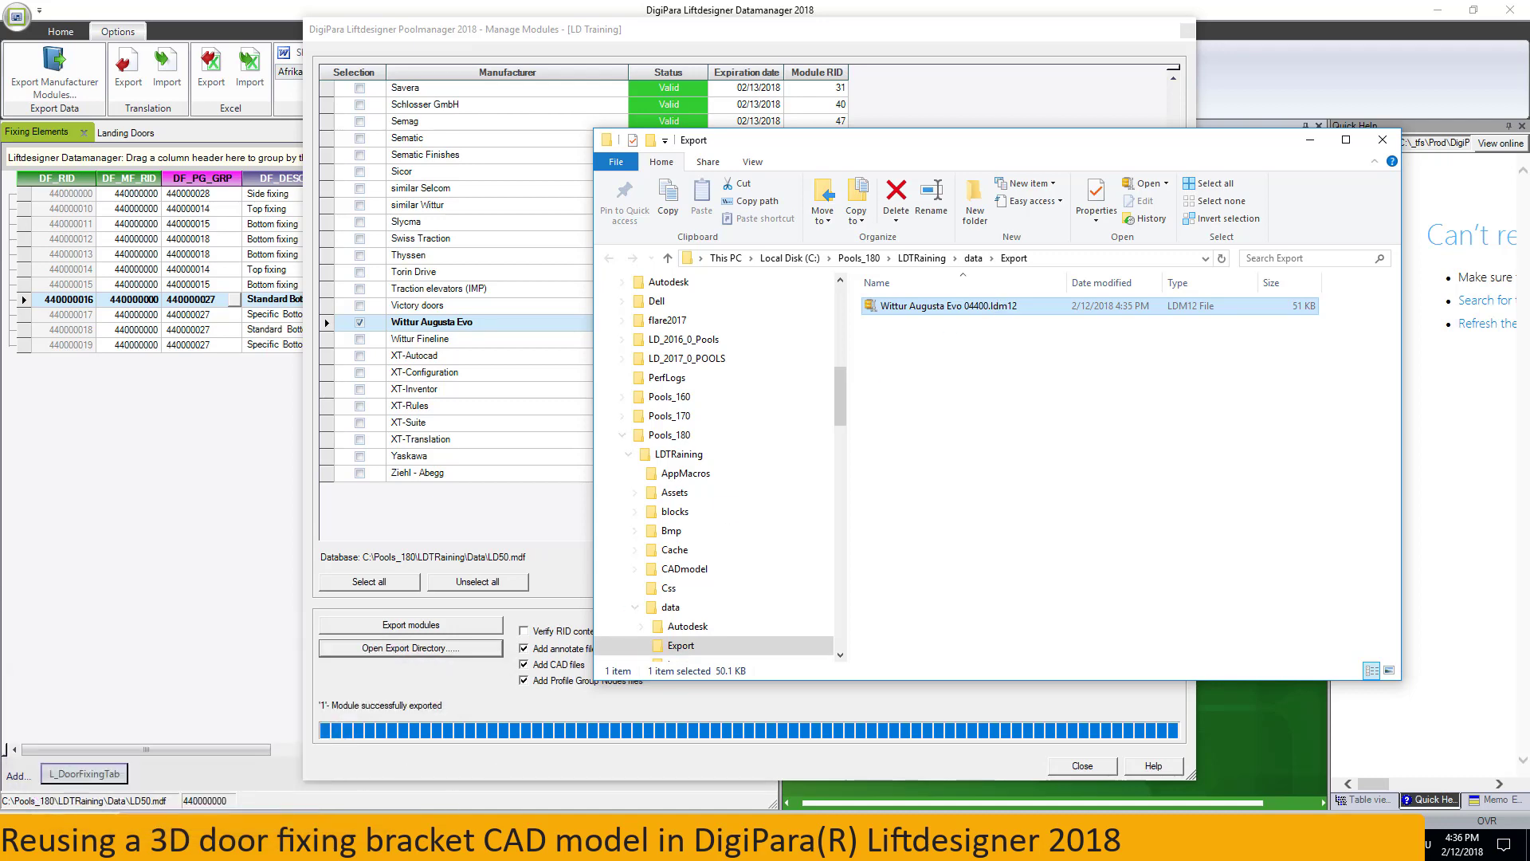
{"action": "mouse_move", "coordinate": [808, 837]}
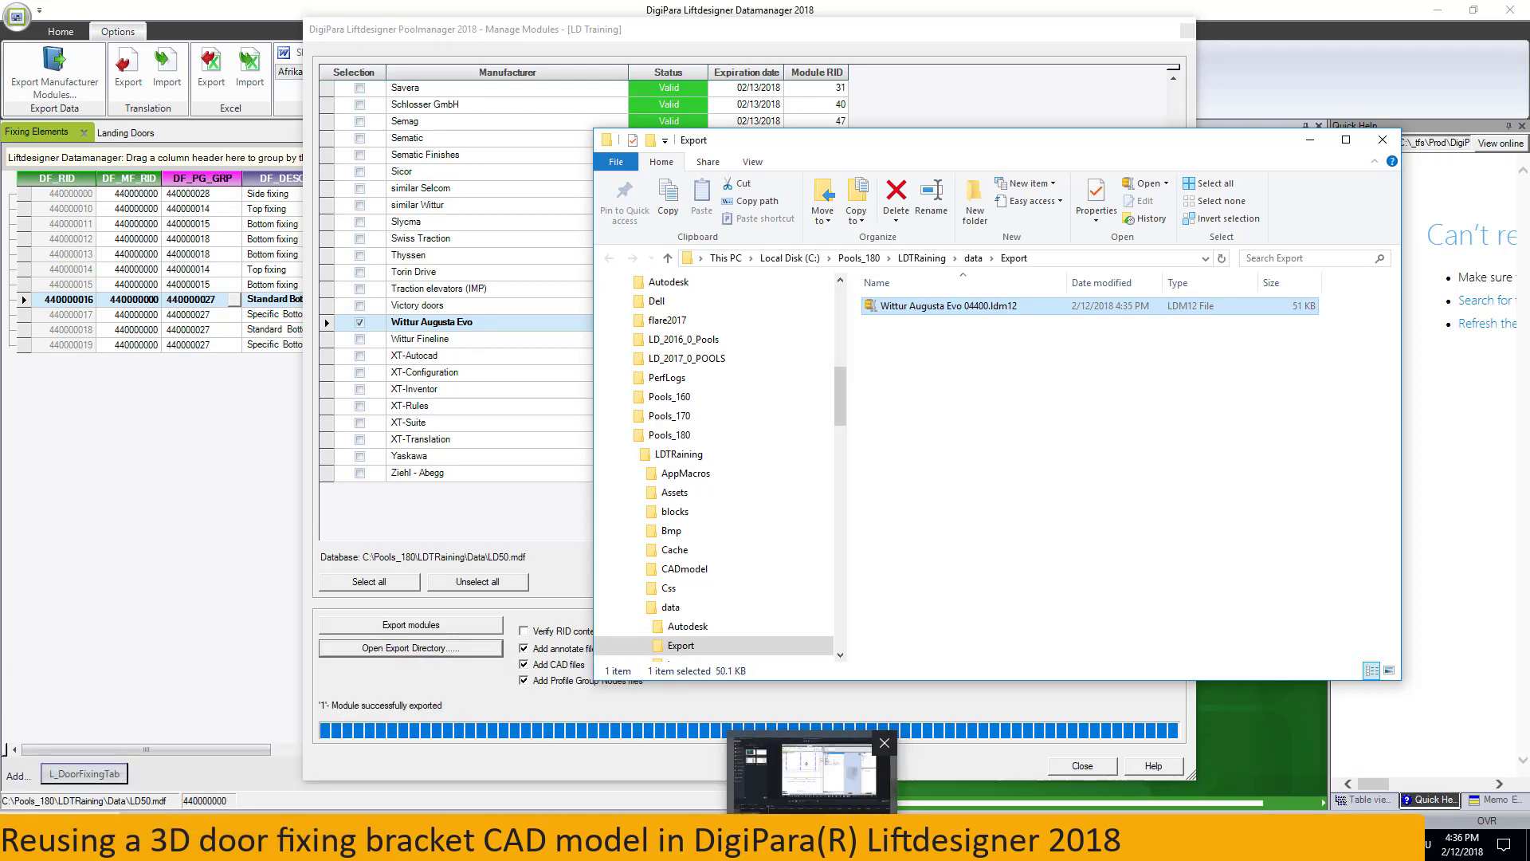
Check that bracket 1017533's embedded geometry copy reads 16.01 KB, 1 body, 376 polygons.
{"action": "left_click", "coordinate": [786, 775]}
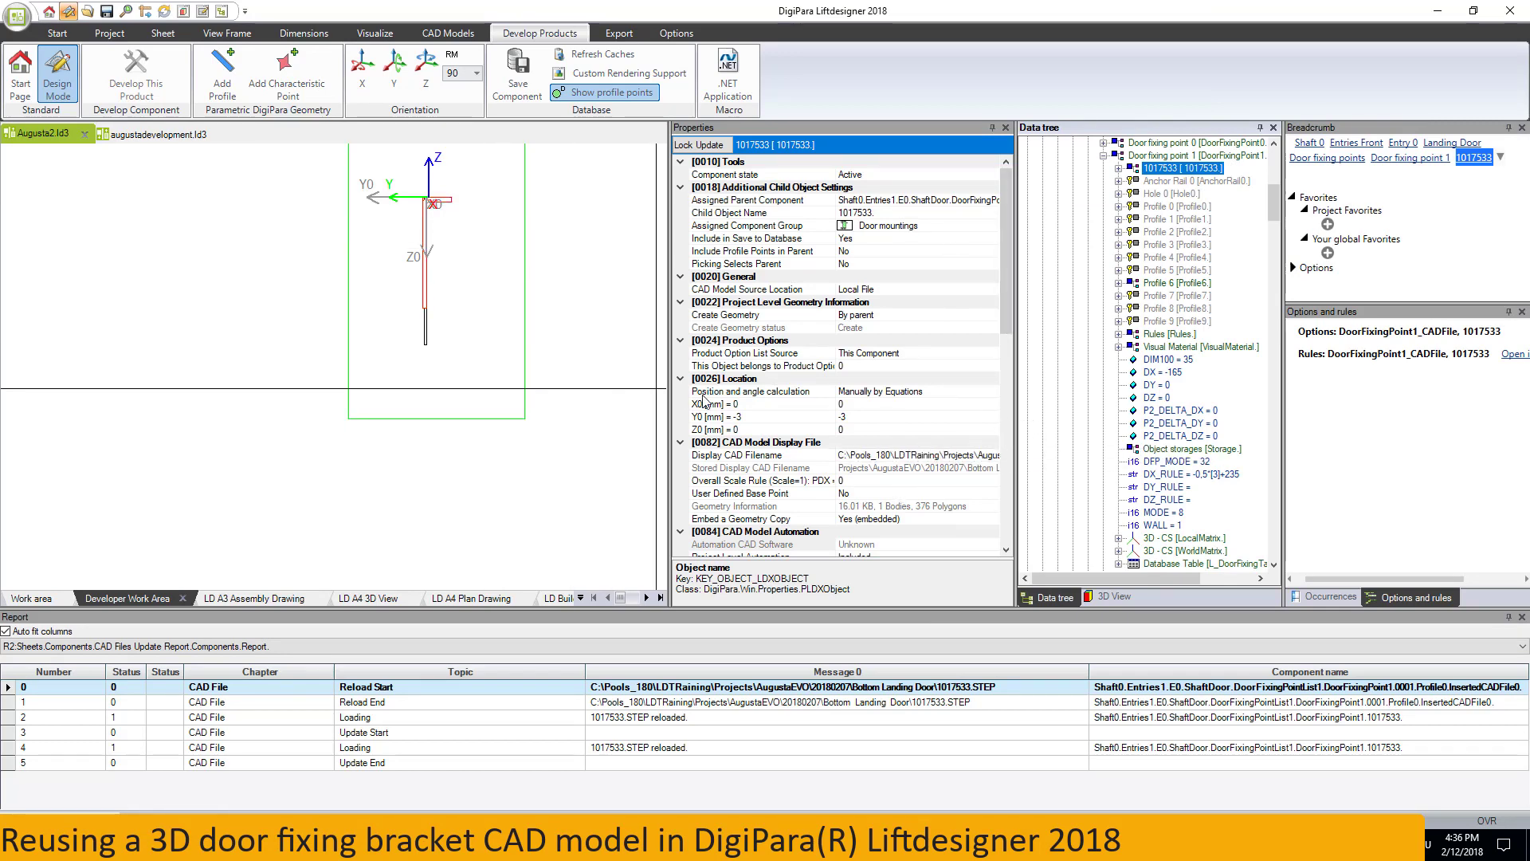
{"action": "left_click_drag", "start_coordinate": [502, 391], "coordinate": [500, 391]}
{"action": "scroll", "coordinate": [945, 431], "scroll_direction": "down", "scroll_amount": 10}
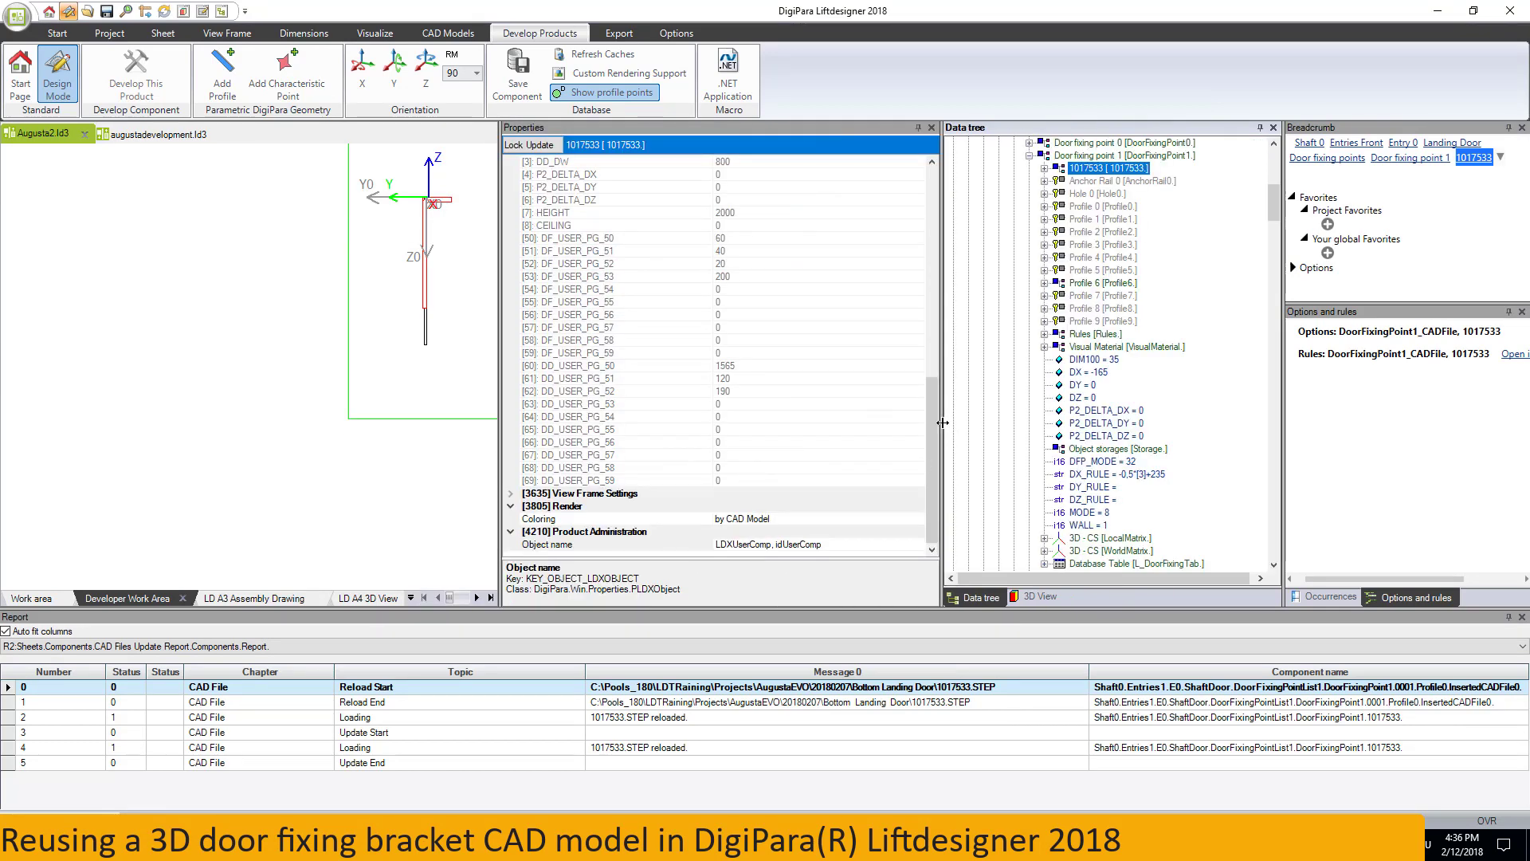
{"action": "scroll", "coordinate": [945, 457], "scroll_direction": "up", "scroll_amount": 5}
{"action": "scroll", "coordinate": [838, 452], "scroll_direction": "up", "scroll_amount": 5}
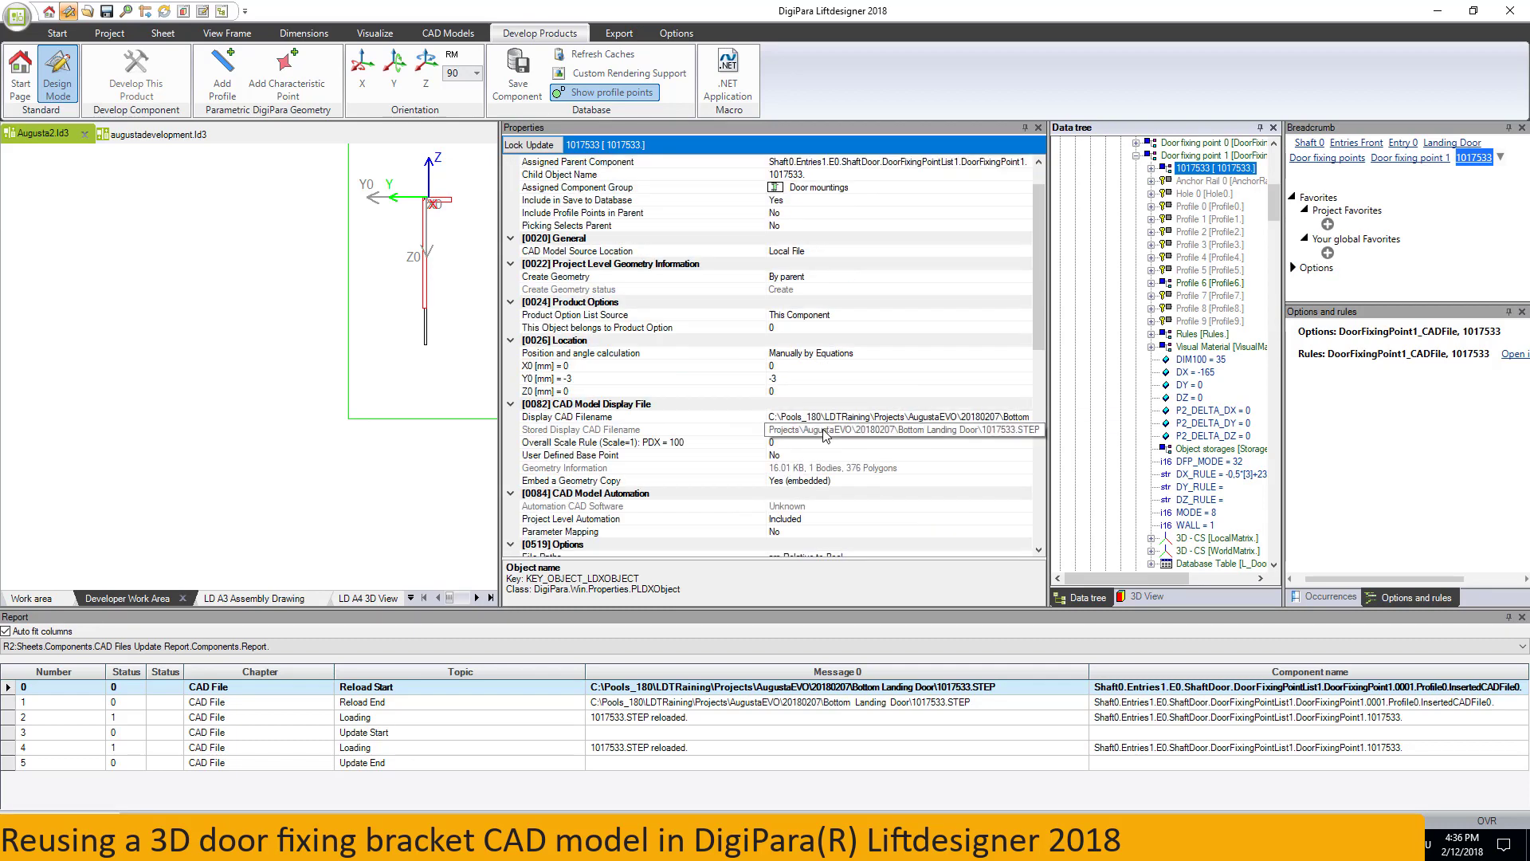
{"action": "left_click", "coordinate": [846, 482]}
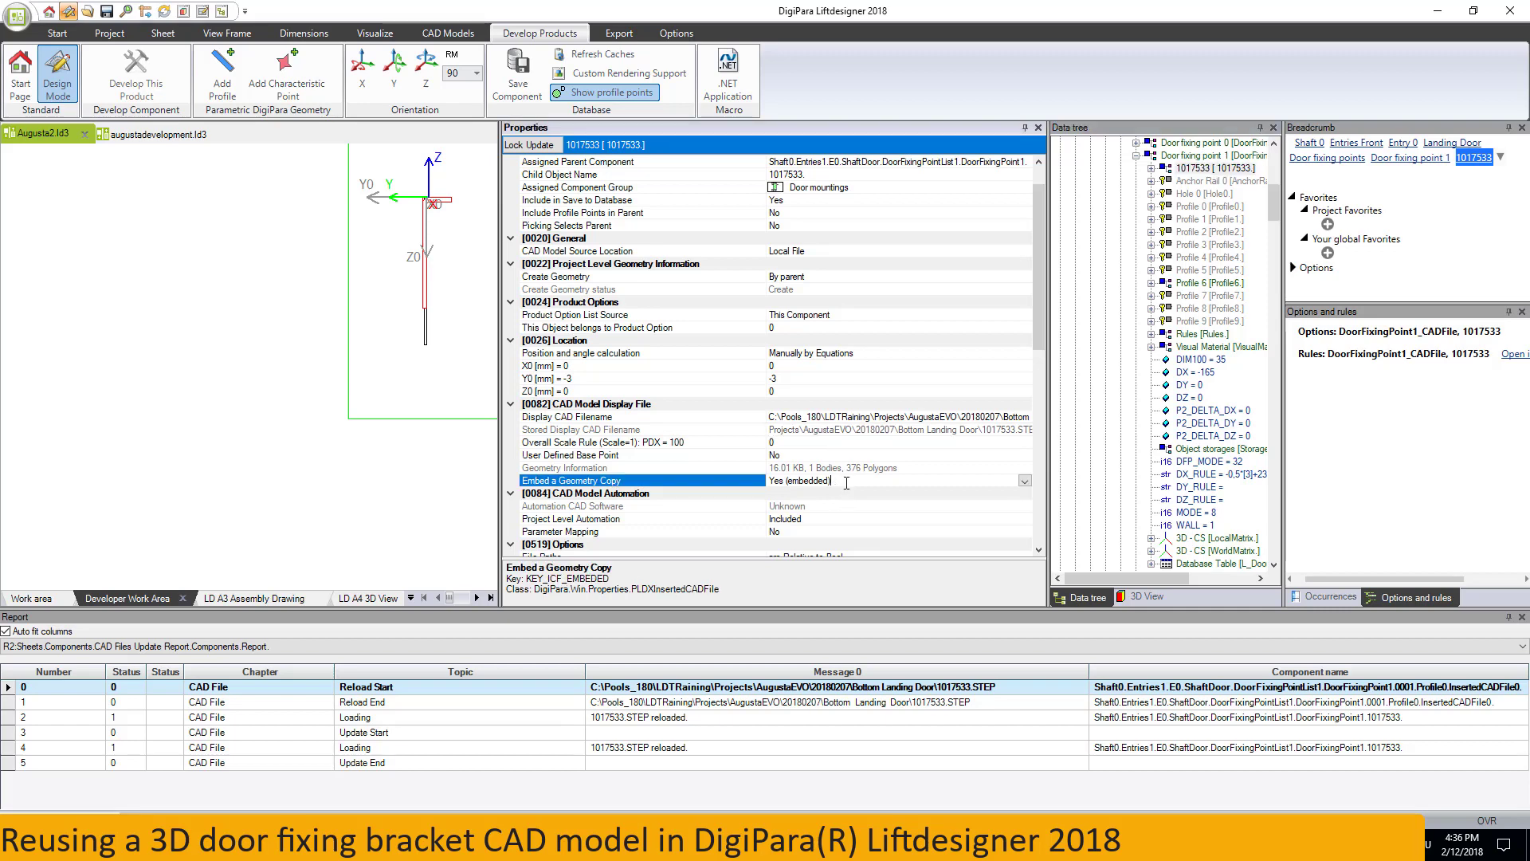
{"action": "left_click", "coordinate": [785, 479]}
{"action": "left_click", "coordinate": [910, 468]}
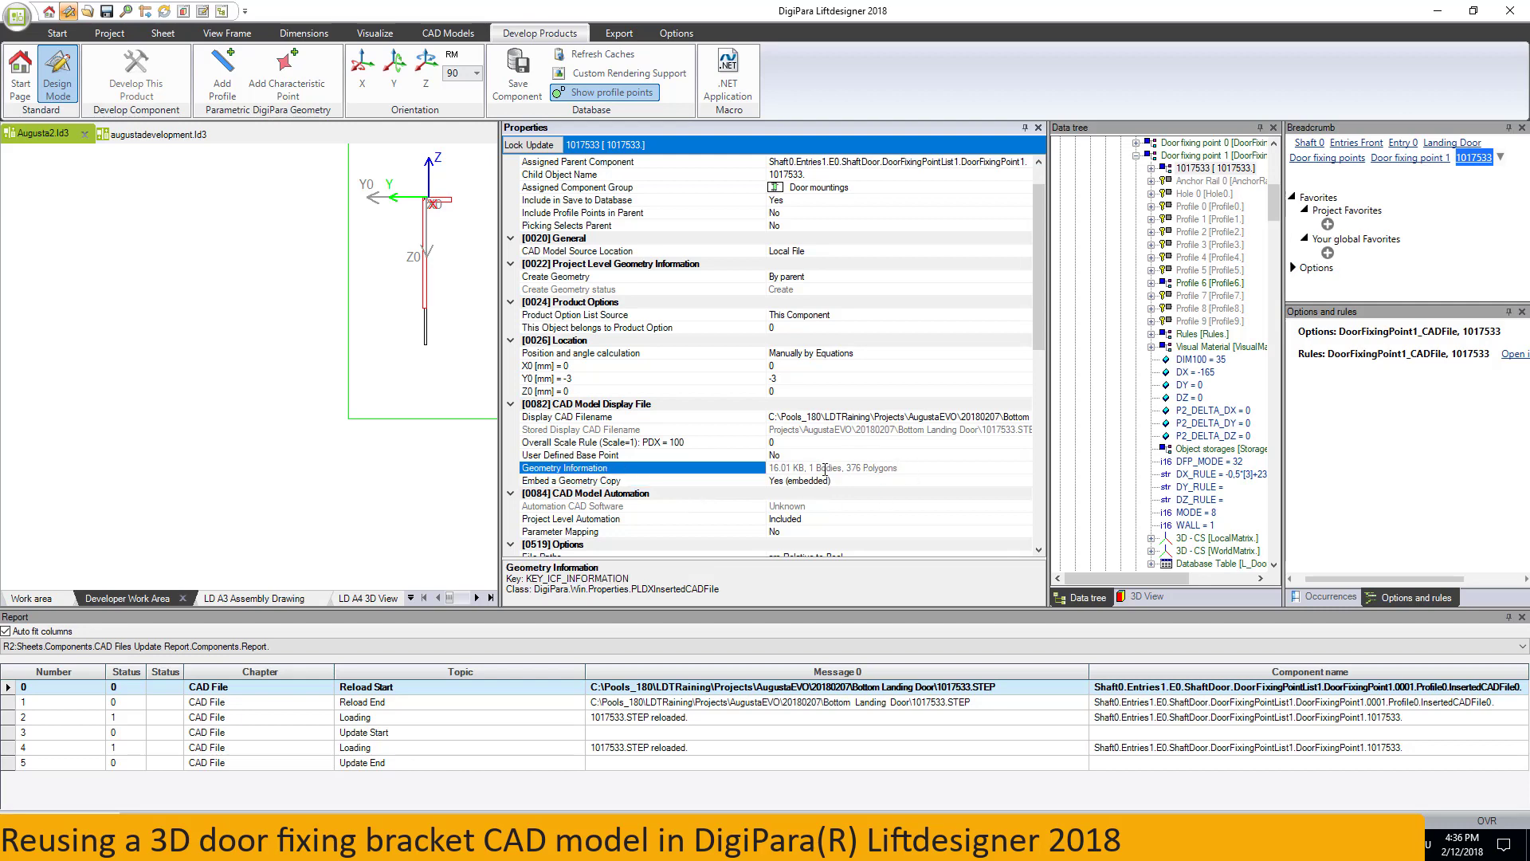
{"action": "left_click_drag", "start_coordinate": [822, 468], "coordinate": [913, 467]}
{"action": "left_click_drag", "start_coordinate": [906, 468], "coordinate": [766, 467]}
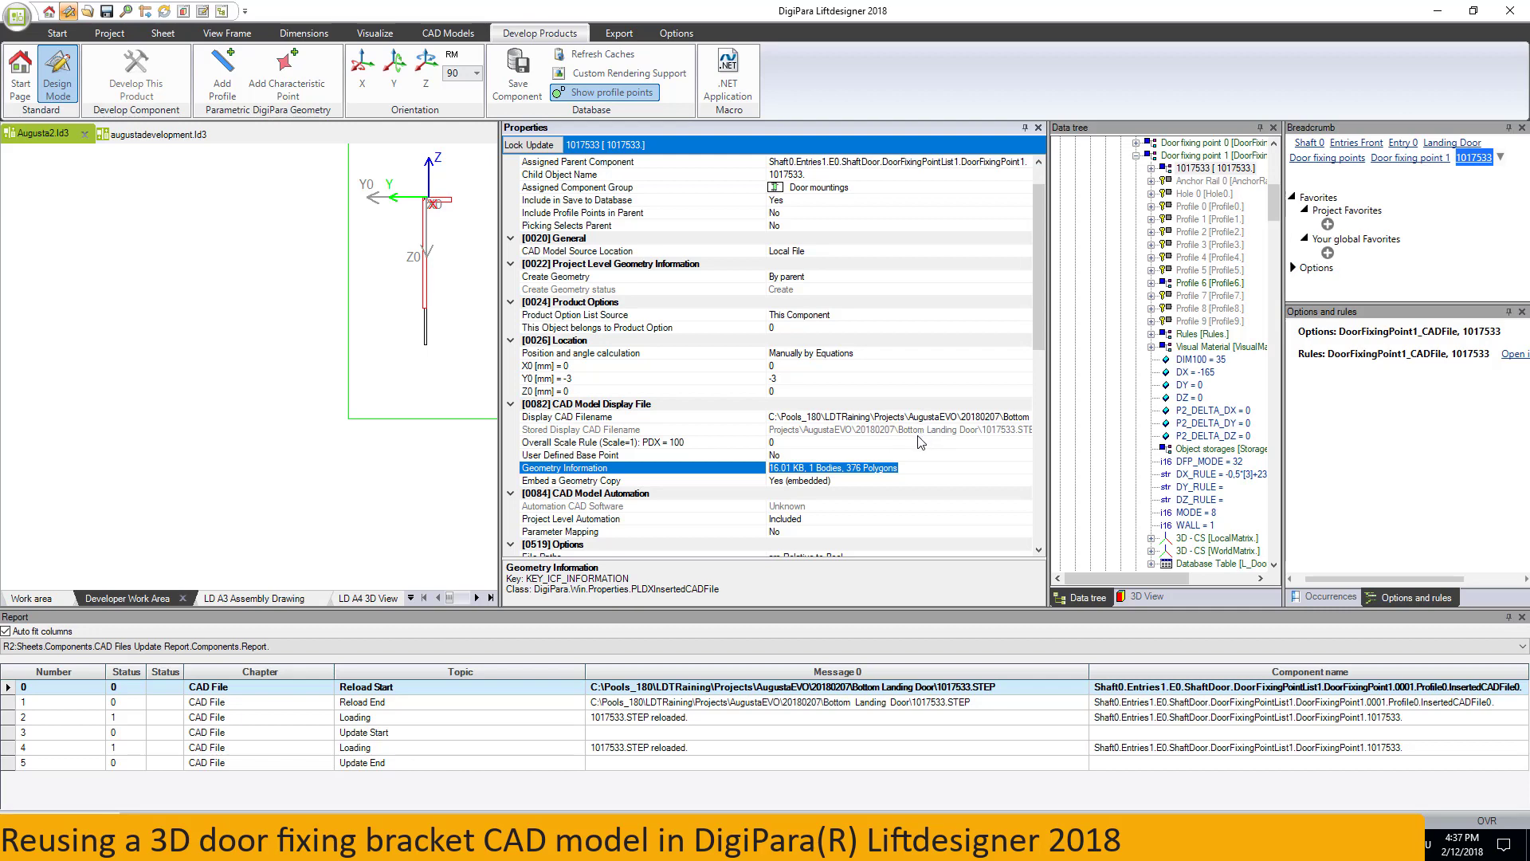
{"action": "left_click", "coordinate": [856, 483]}
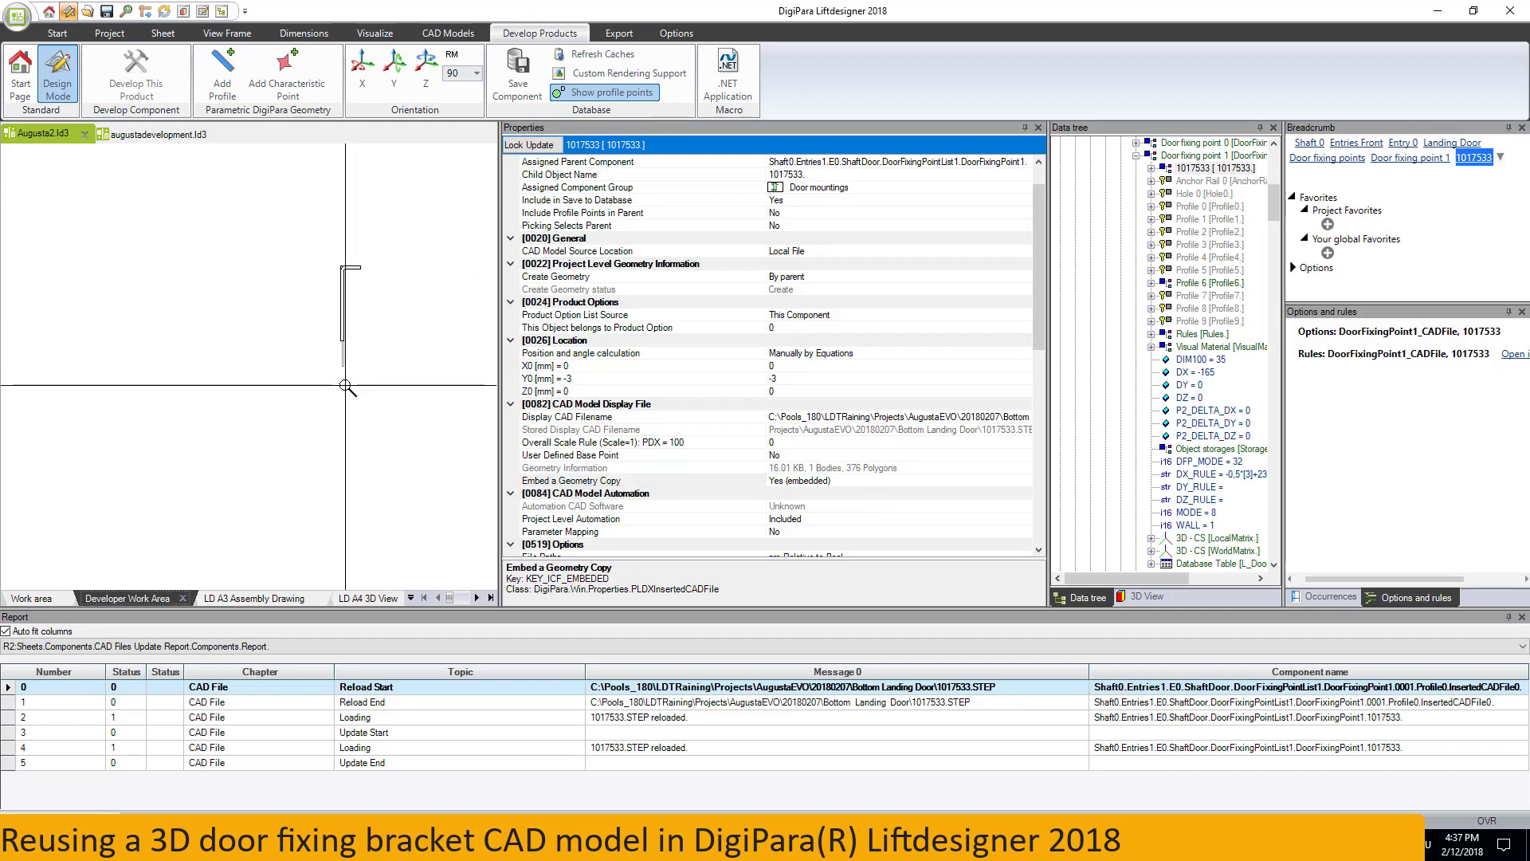
Orbit the bracket in 3D, select Profile 6, then return to the Work area sheet.
{"action": "left_click", "coordinate": [1146, 596]}
{"action": "middle_click_drag", "start_coordinate": [1170, 439], "coordinate": [1163, 481]}
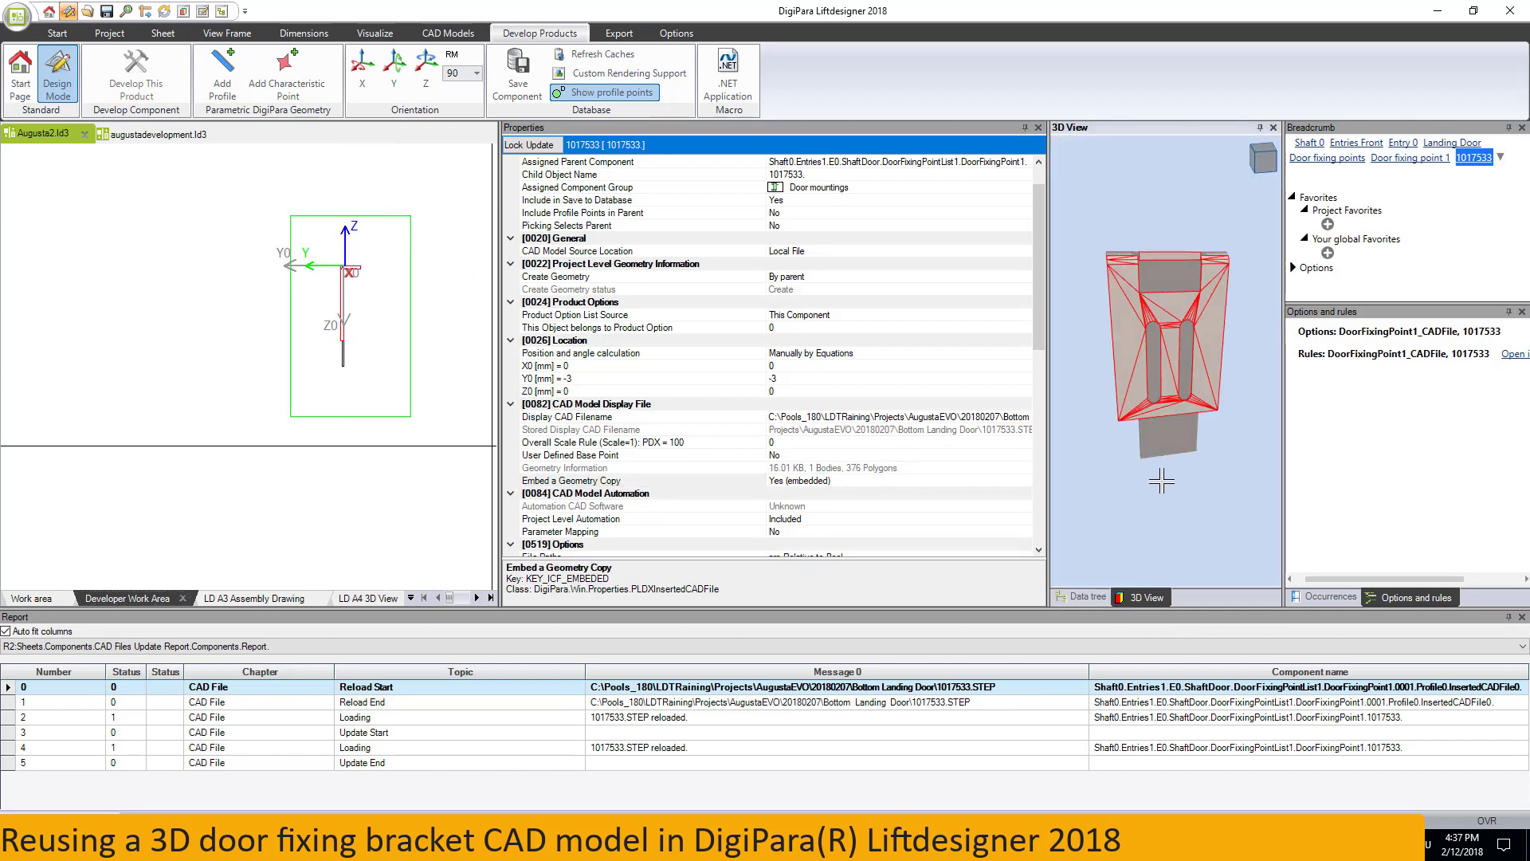
{"action": "left_click", "coordinate": [1169, 433]}
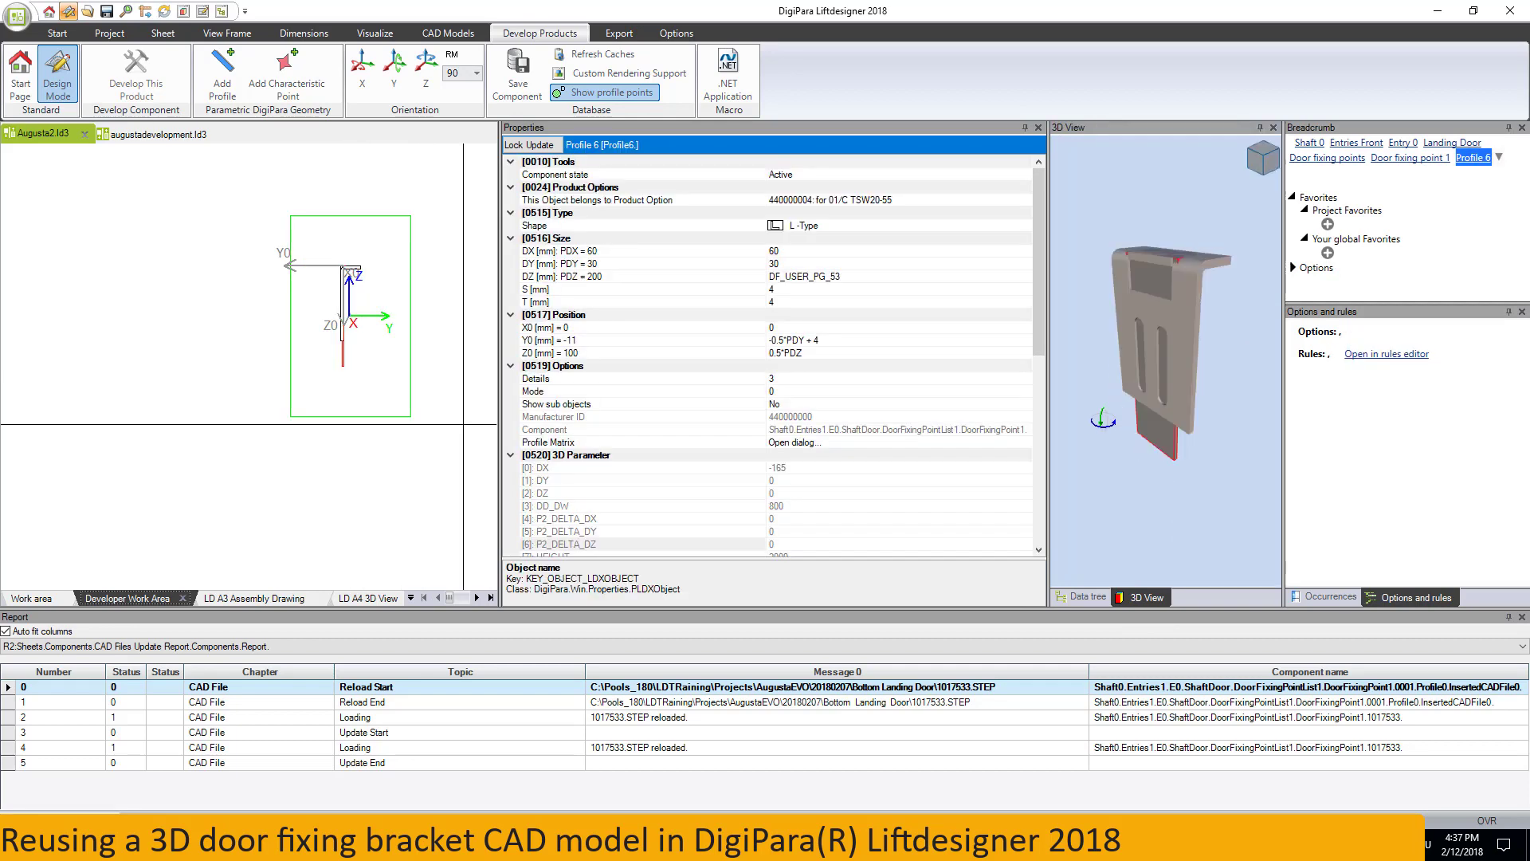
{"action": "middle_click_drag", "start_coordinate": [1169, 434], "coordinate": [1165, 434]}
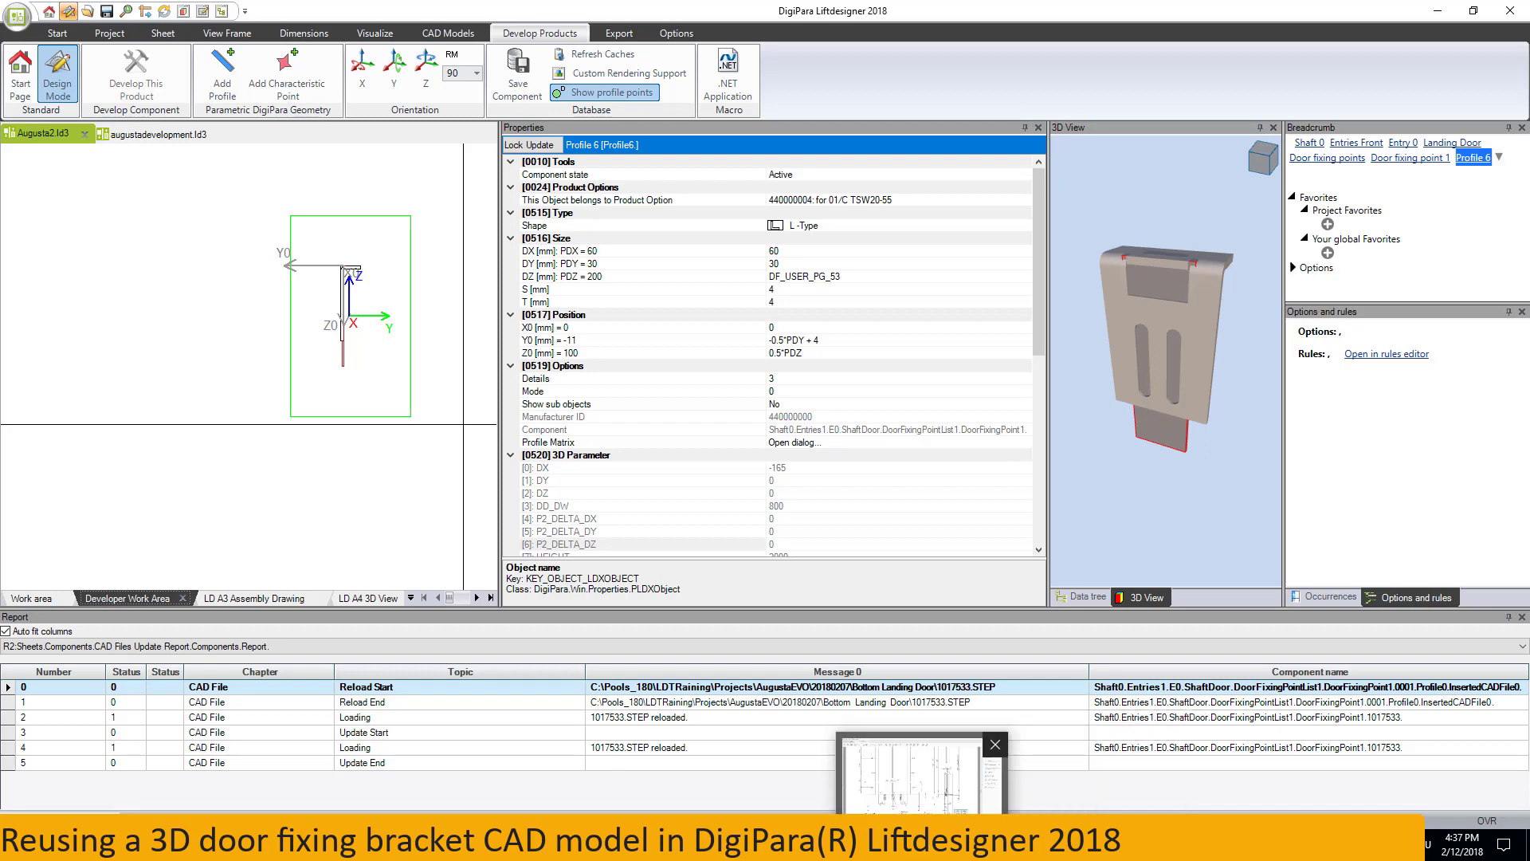
{"action": "left_click", "coordinate": [924, 770]}
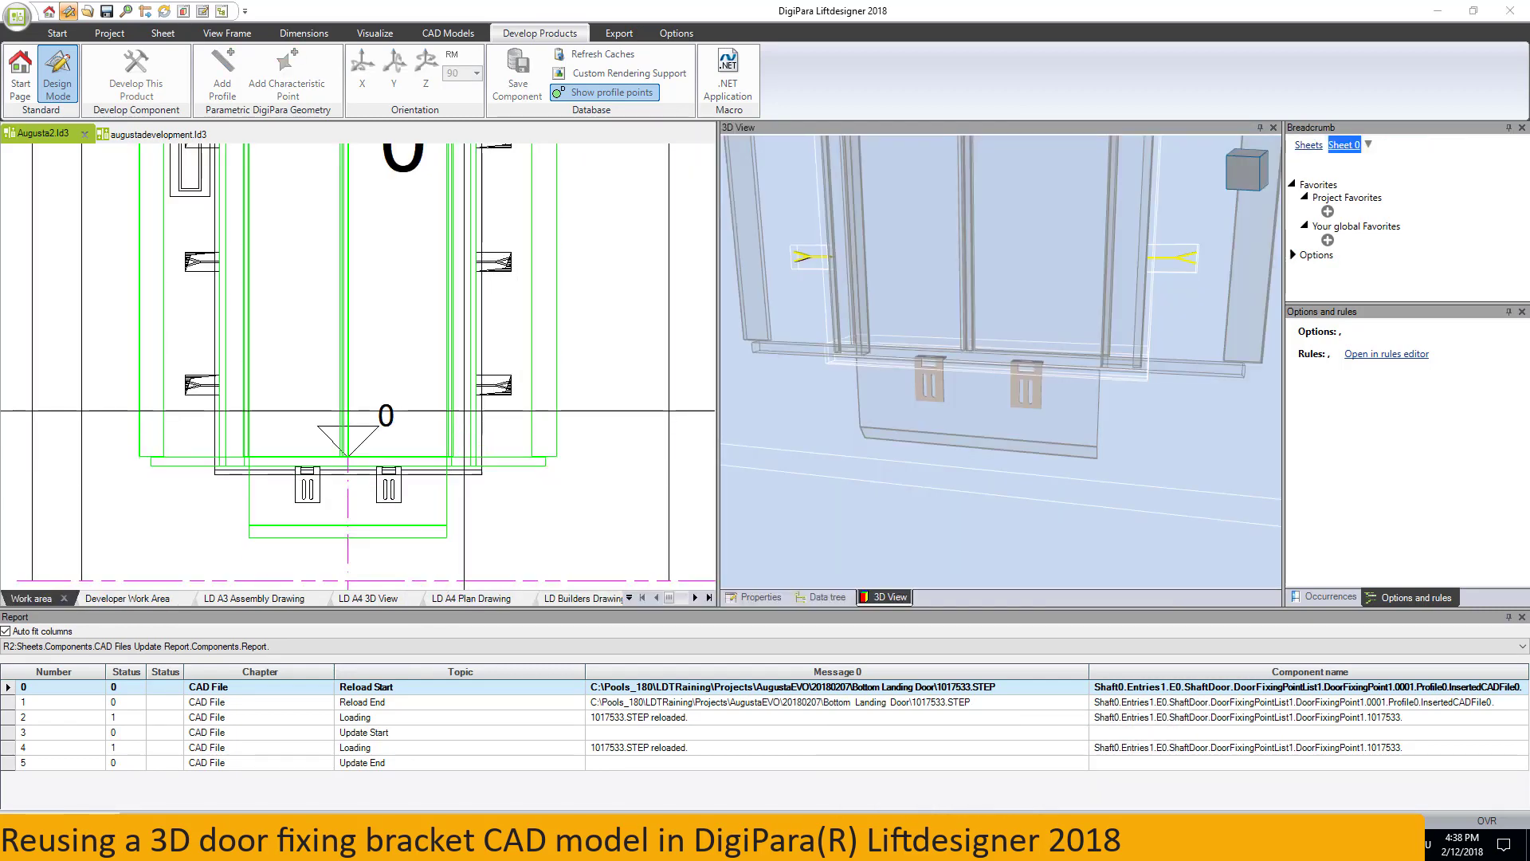
Change the landing door width from 800 to 1000 mm and accept the suggested car door.
{"action": "left_click", "coordinate": [760, 596]}
{"action": "left_click", "coordinate": [1178, 366]}
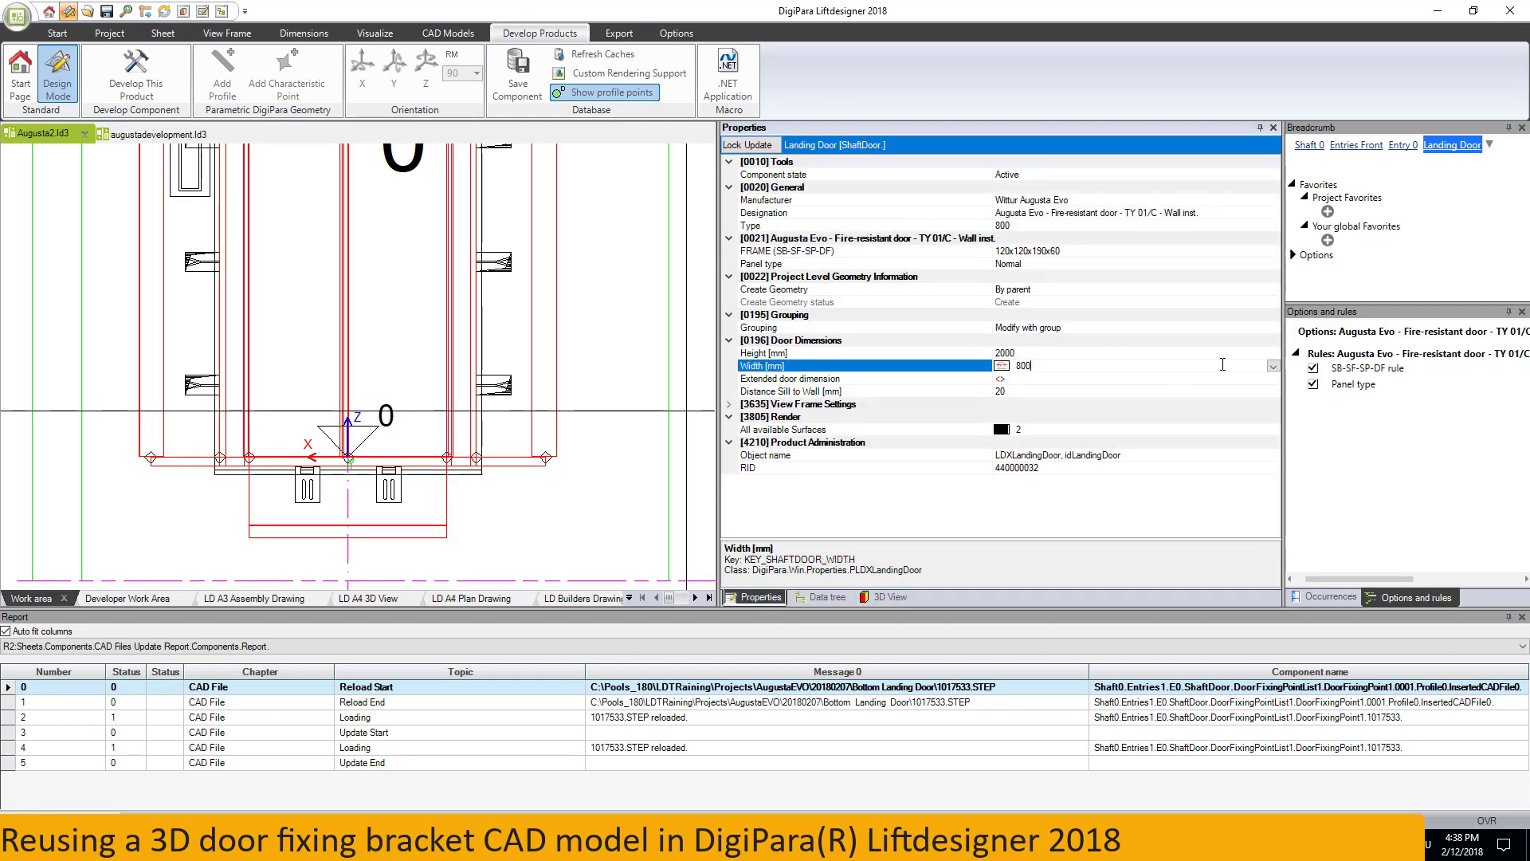
{"action": "left_click", "coordinate": [1275, 366]}
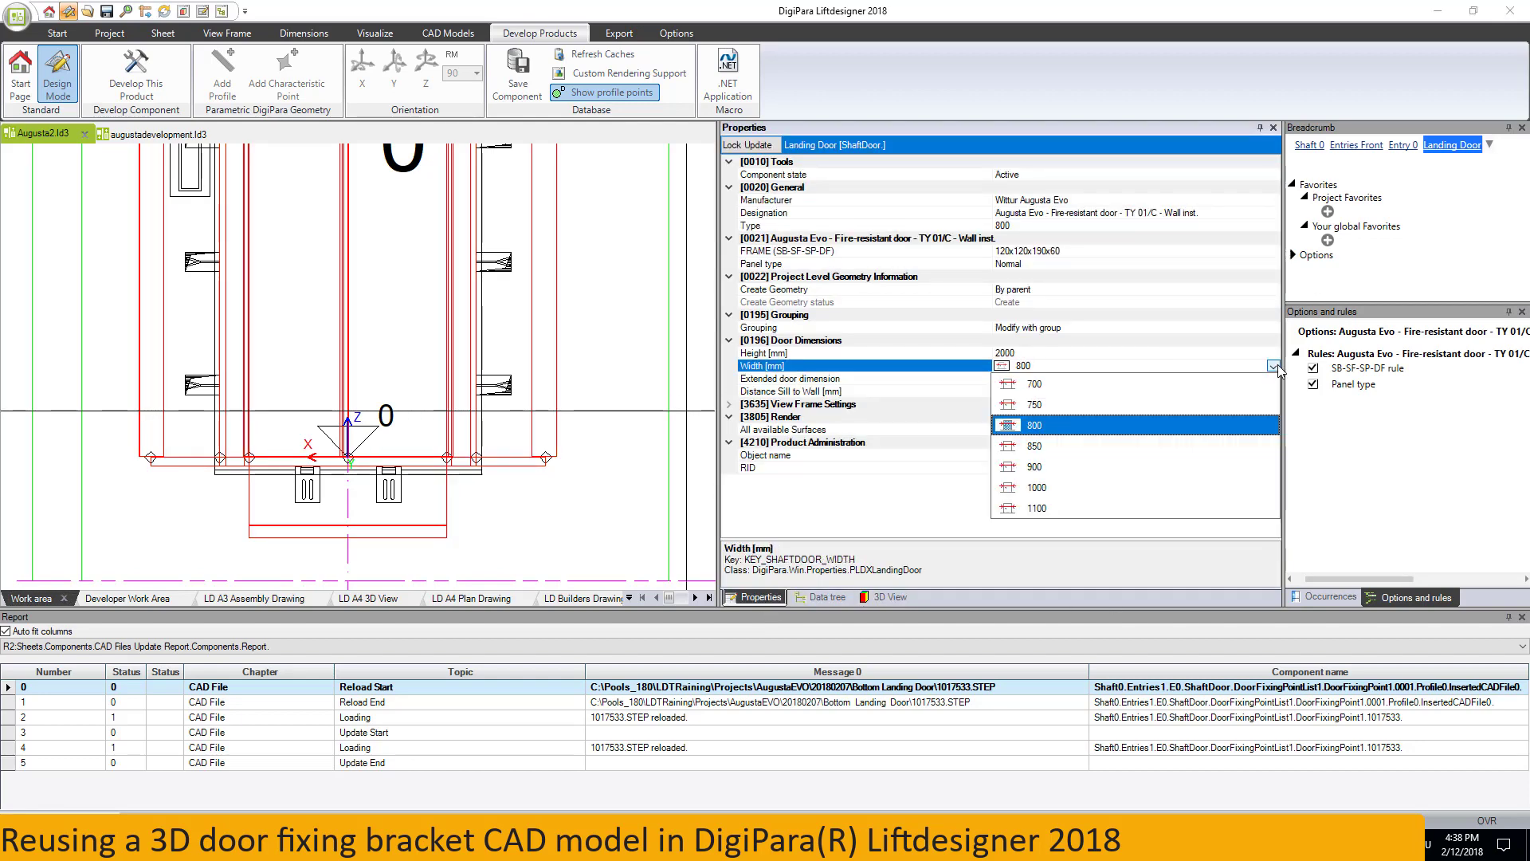
{"action": "left_click", "coordinate": [1038, 488]}
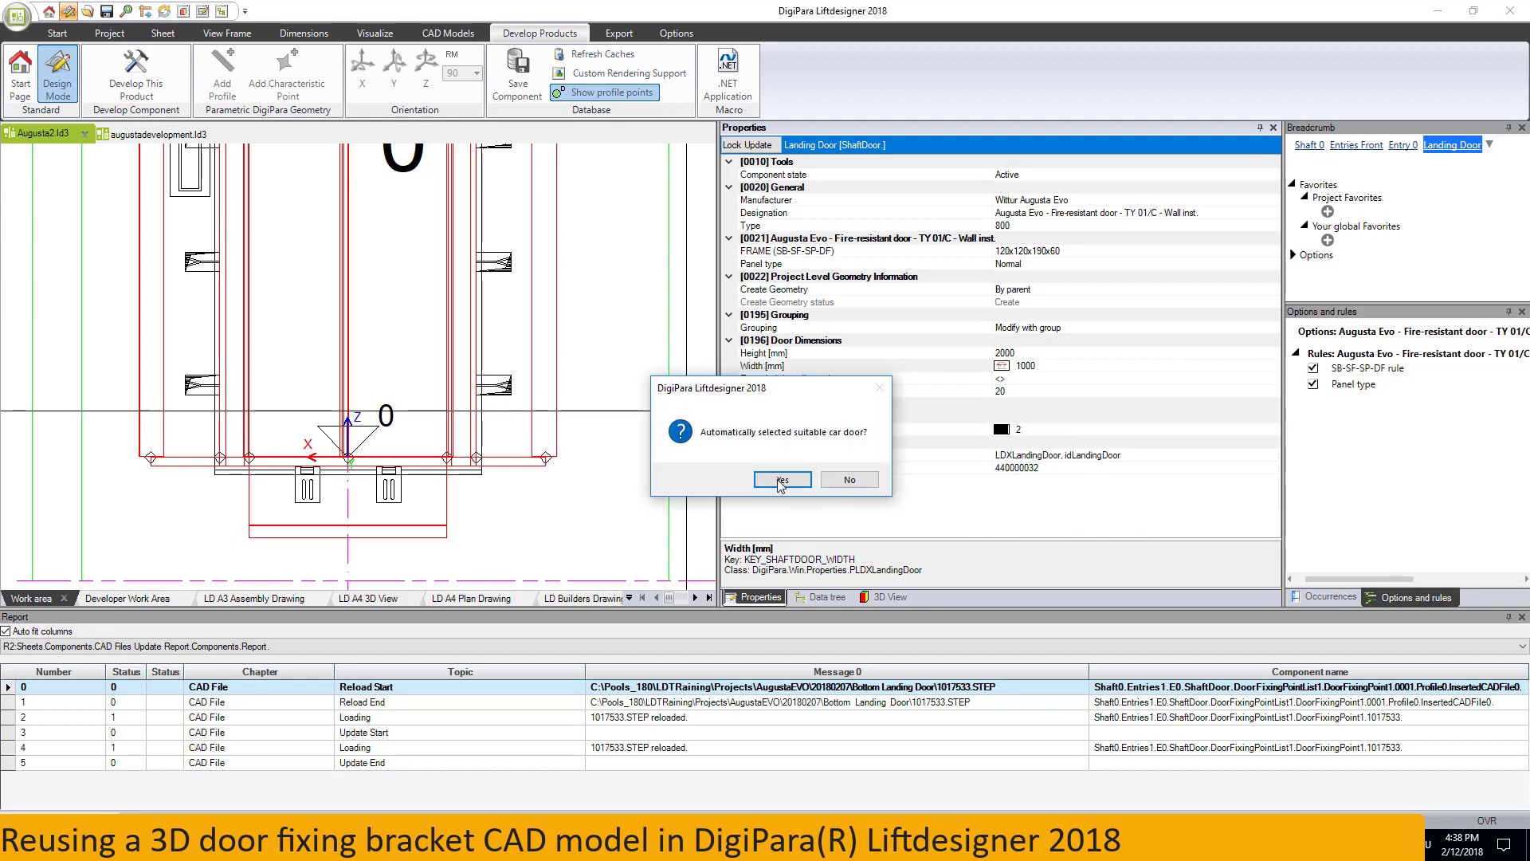
{"action": "left_click", "coordinate": [781, 480]}
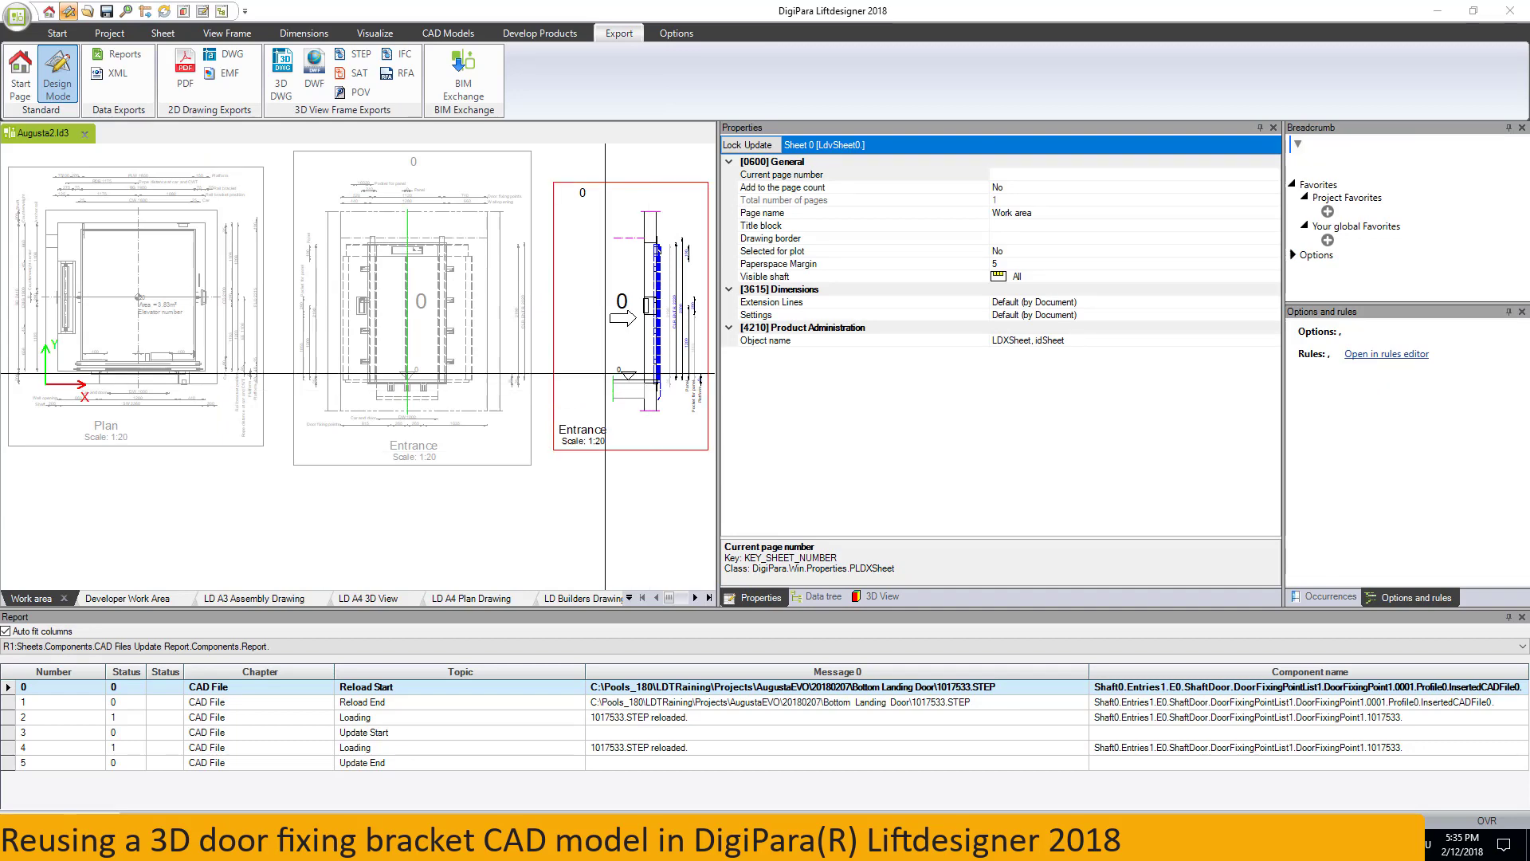
Save the lift as Augusta2.LdBIM, replacing the existing file, and switch to Revit.
{"action": "left_click", "coordinate": [463, 67]}
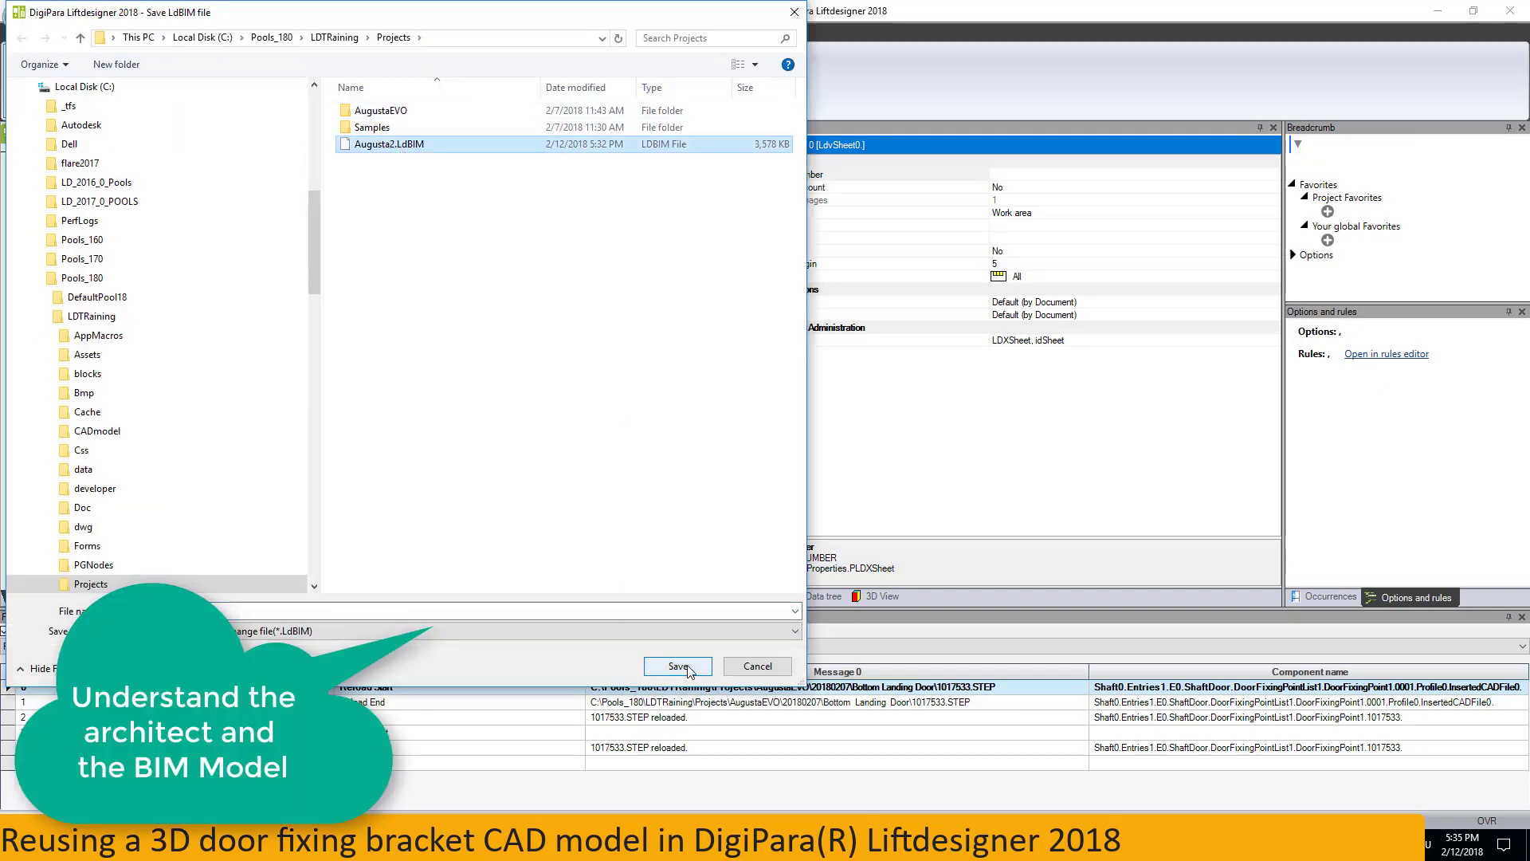
{"action": "left_click", "coordinate": [678, 667]}
{"action": "left_click", "coordinate": [803, 424]}
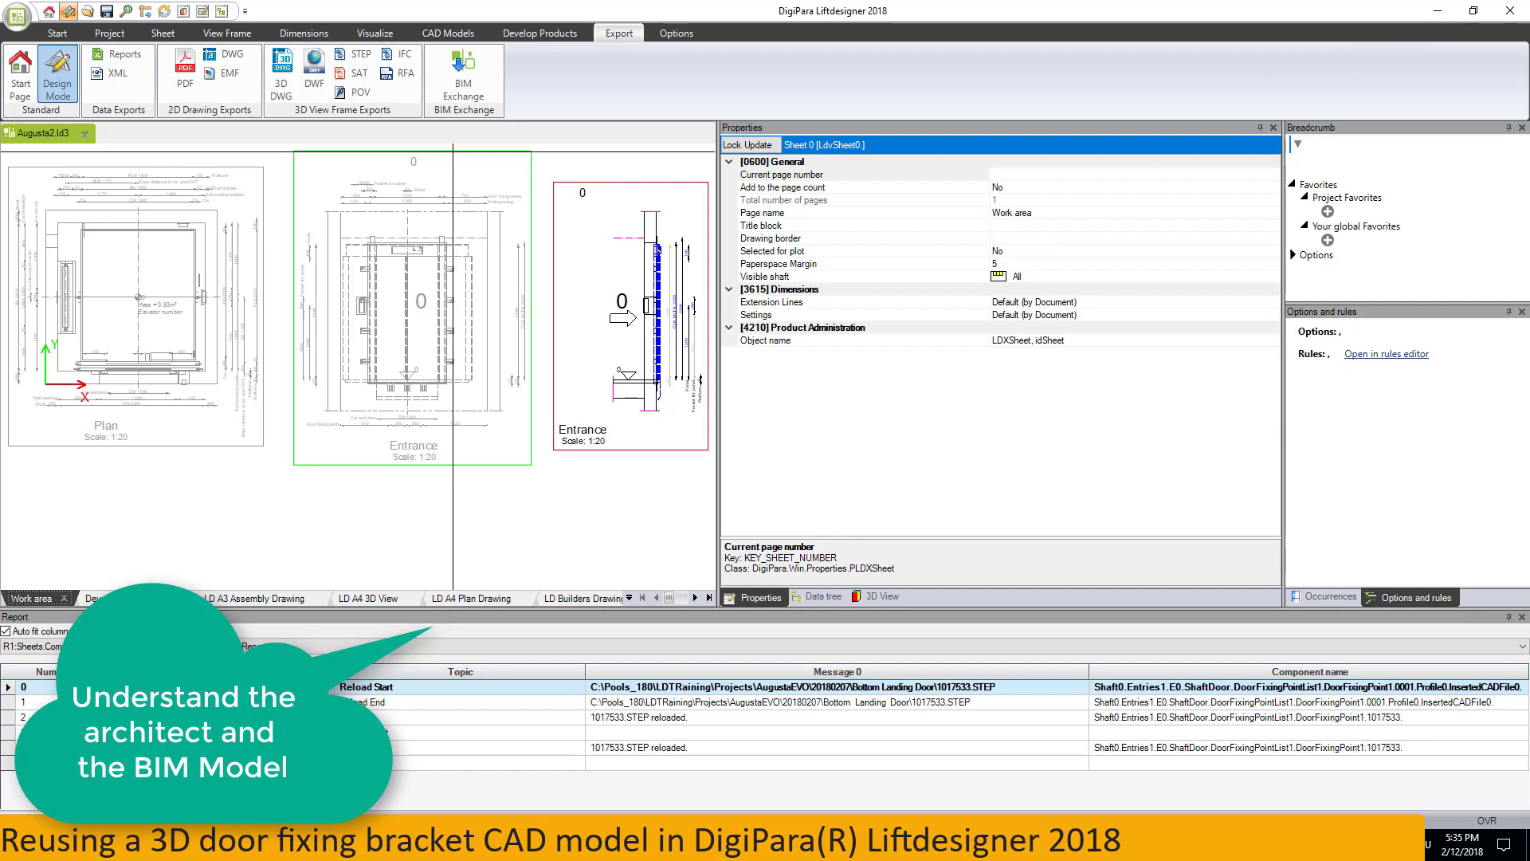
{"action": "left_click", "coordinate": [1437, 10]}
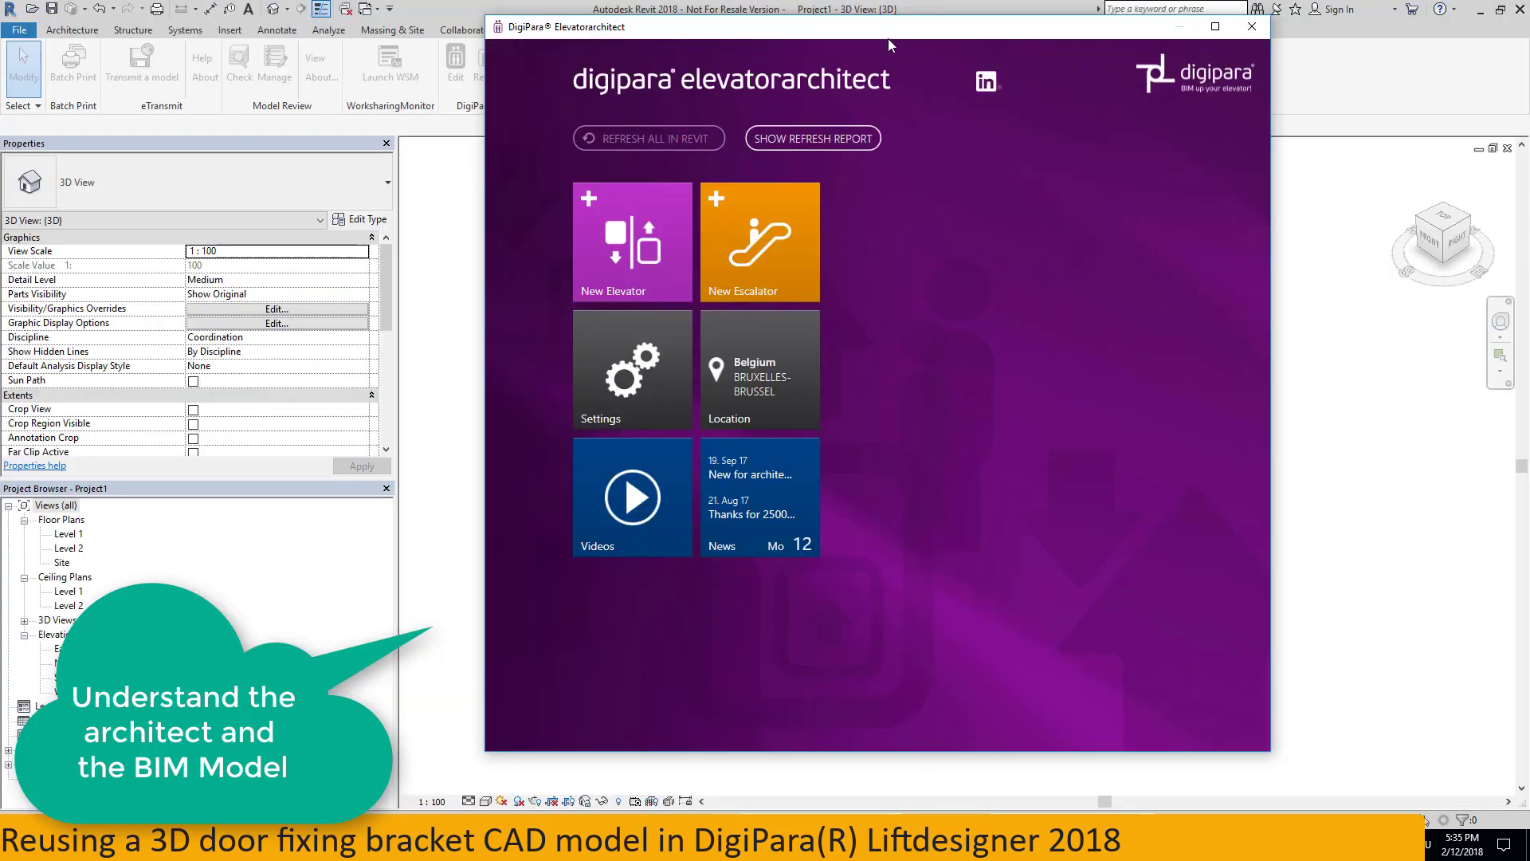
Start a new elevator from a Liftdesigner BIM import in Elevatorarchitect.
{"action": "mouse_move", "coordinate": [892, 17]}
{"action": "left_mouse_down"}
{"action": "mouse_move", "coordinate": [906, 69]}
{"action": "mouse_move", "coordinate": [1065, 110]}
{"action": "left_mouse_up"}
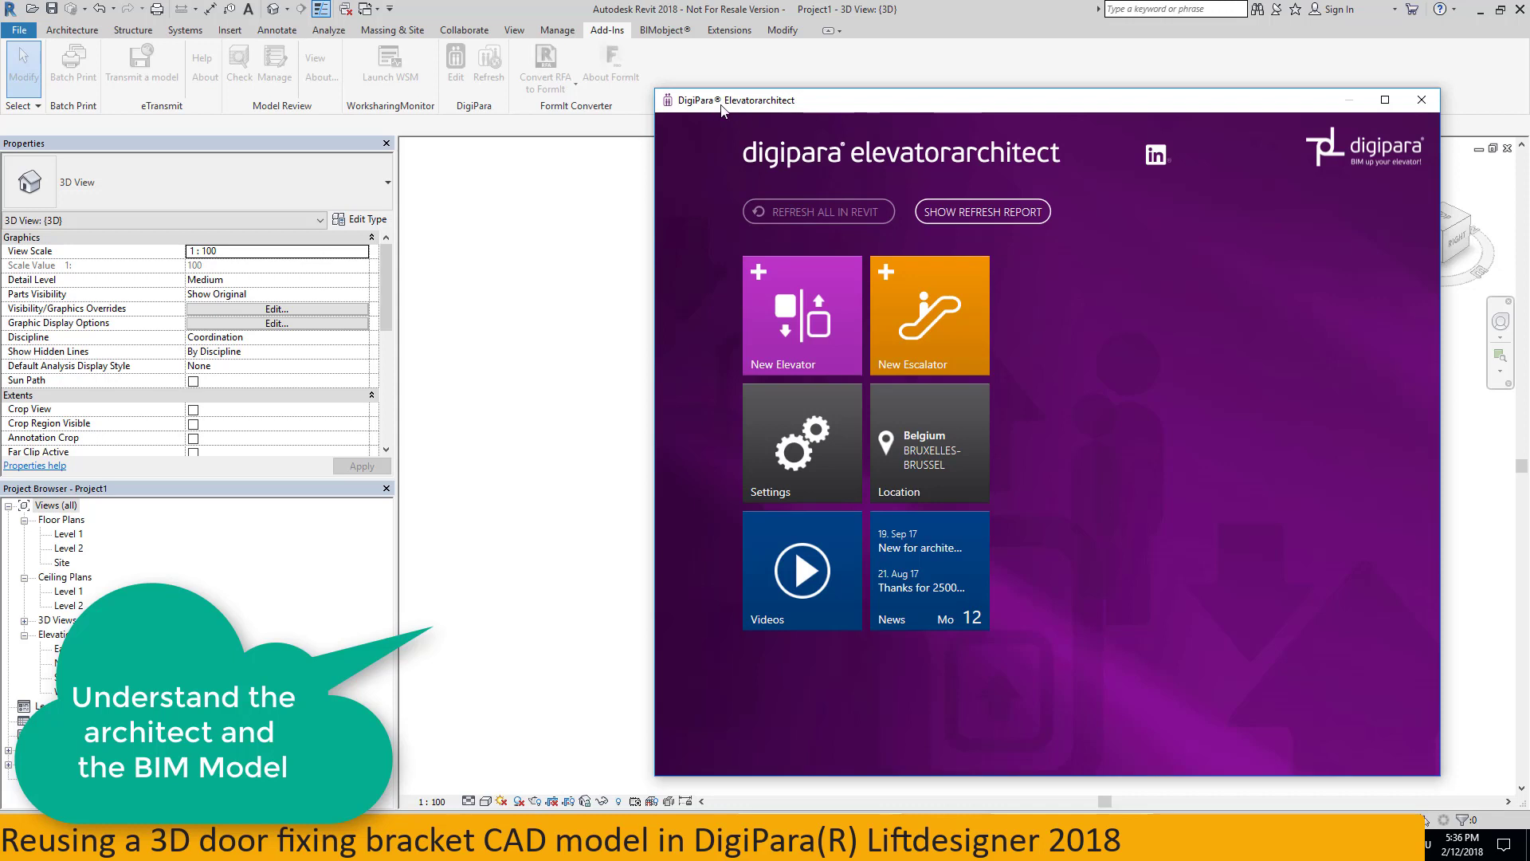
{"action": "left_click", "coordinate": [812, 333]}
{"action": "left_click", "coordinate": [786, 296]}
{"action": "left_click", "coordinate": [1401, 719]}
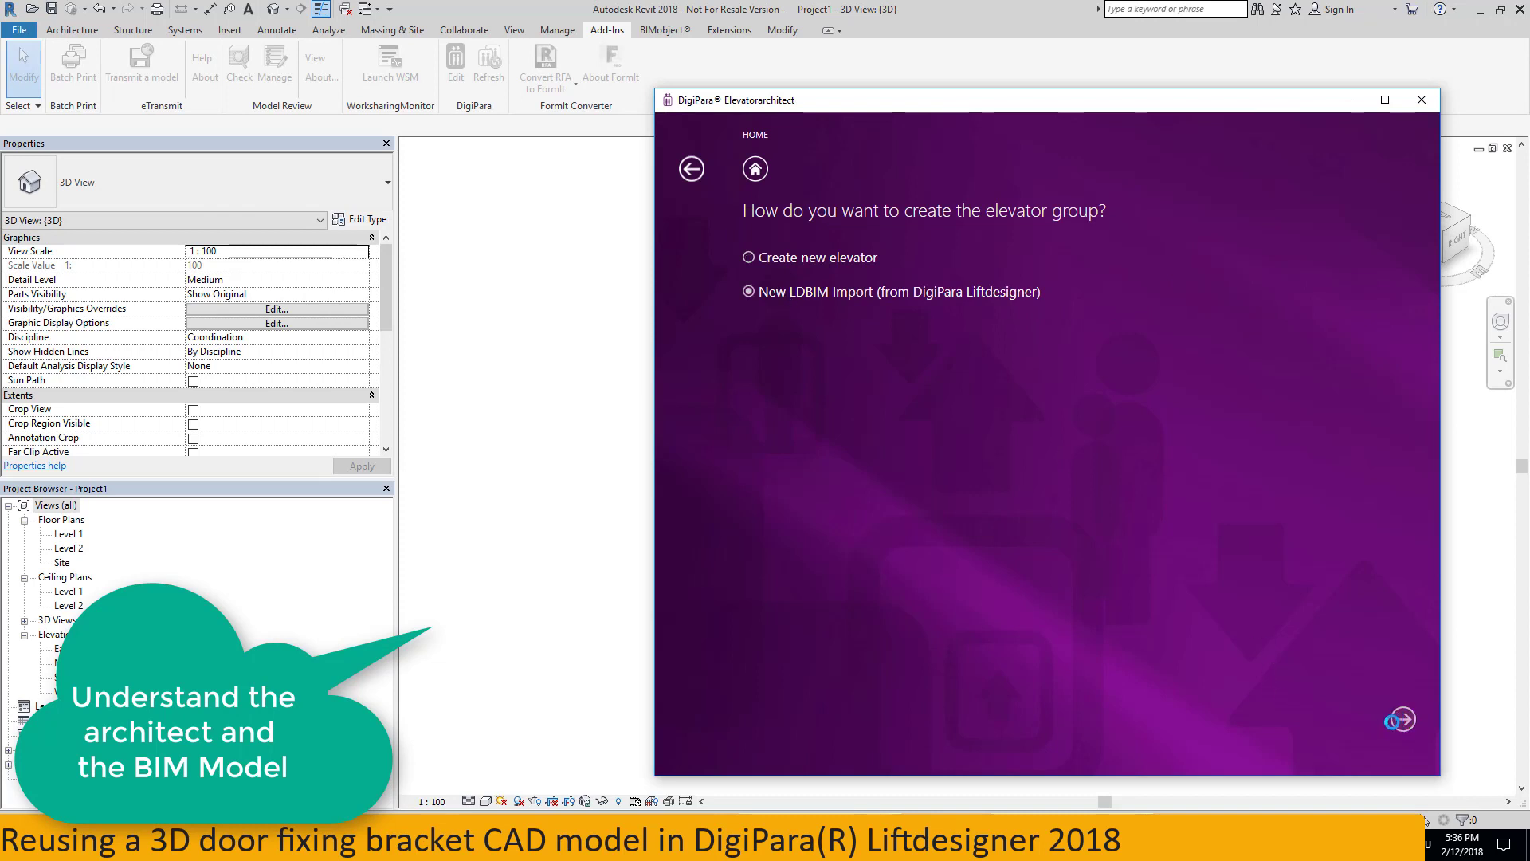
Select Augusta2.LdBIM, keeping all object categories and the Standard template.
{"action": "left_click", "coordinate": [858, 315]}
{"action": "left_click", "coordinate": [1081, 260]}
{"action": "left_click", "coordinate": [1284, 518]}
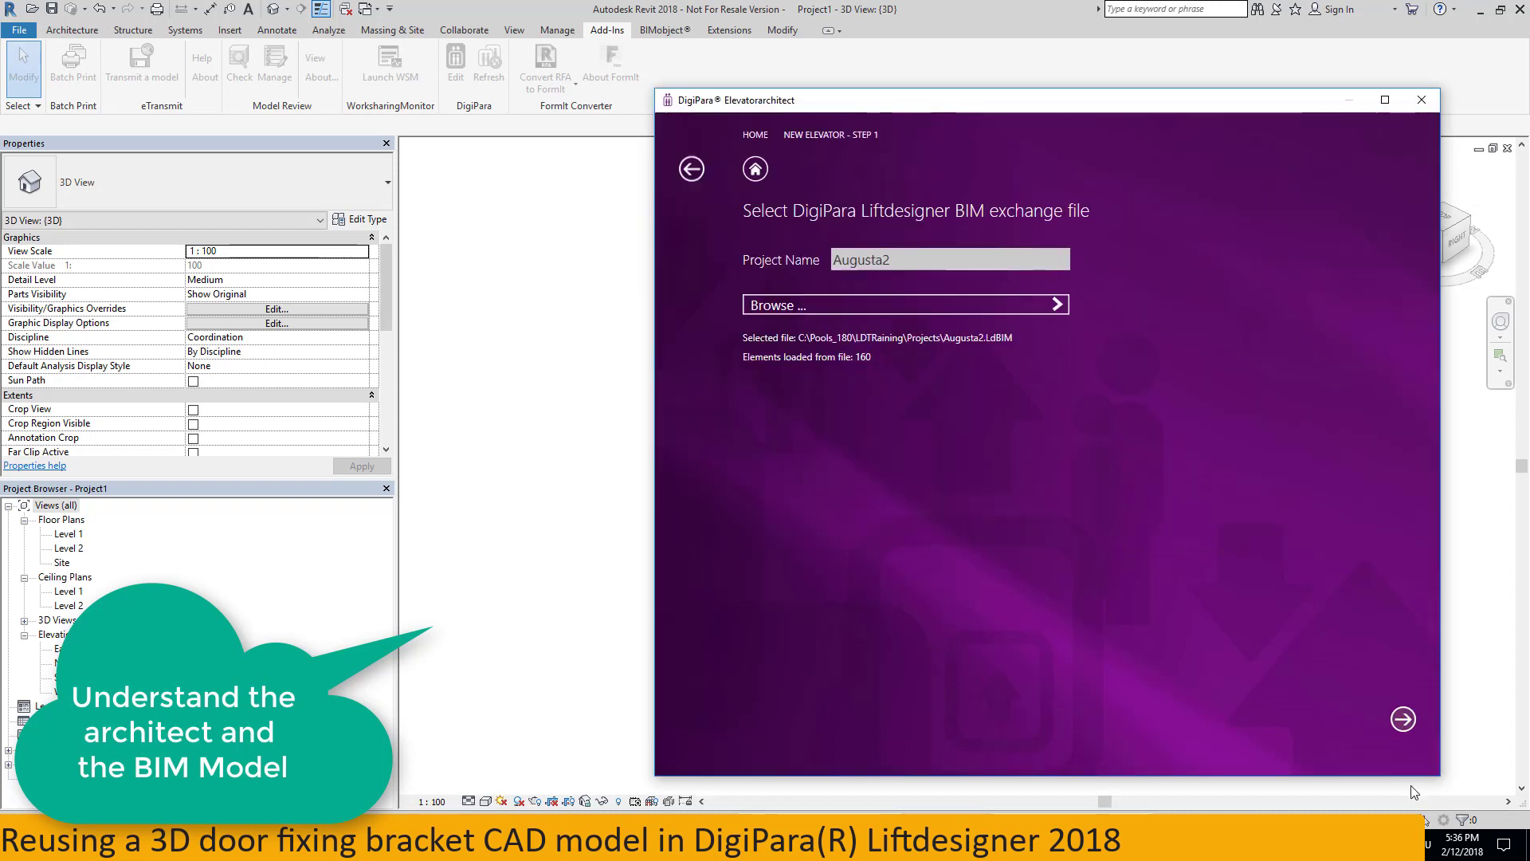
{"action": "left_click", "coordinate": [1404, 721]}
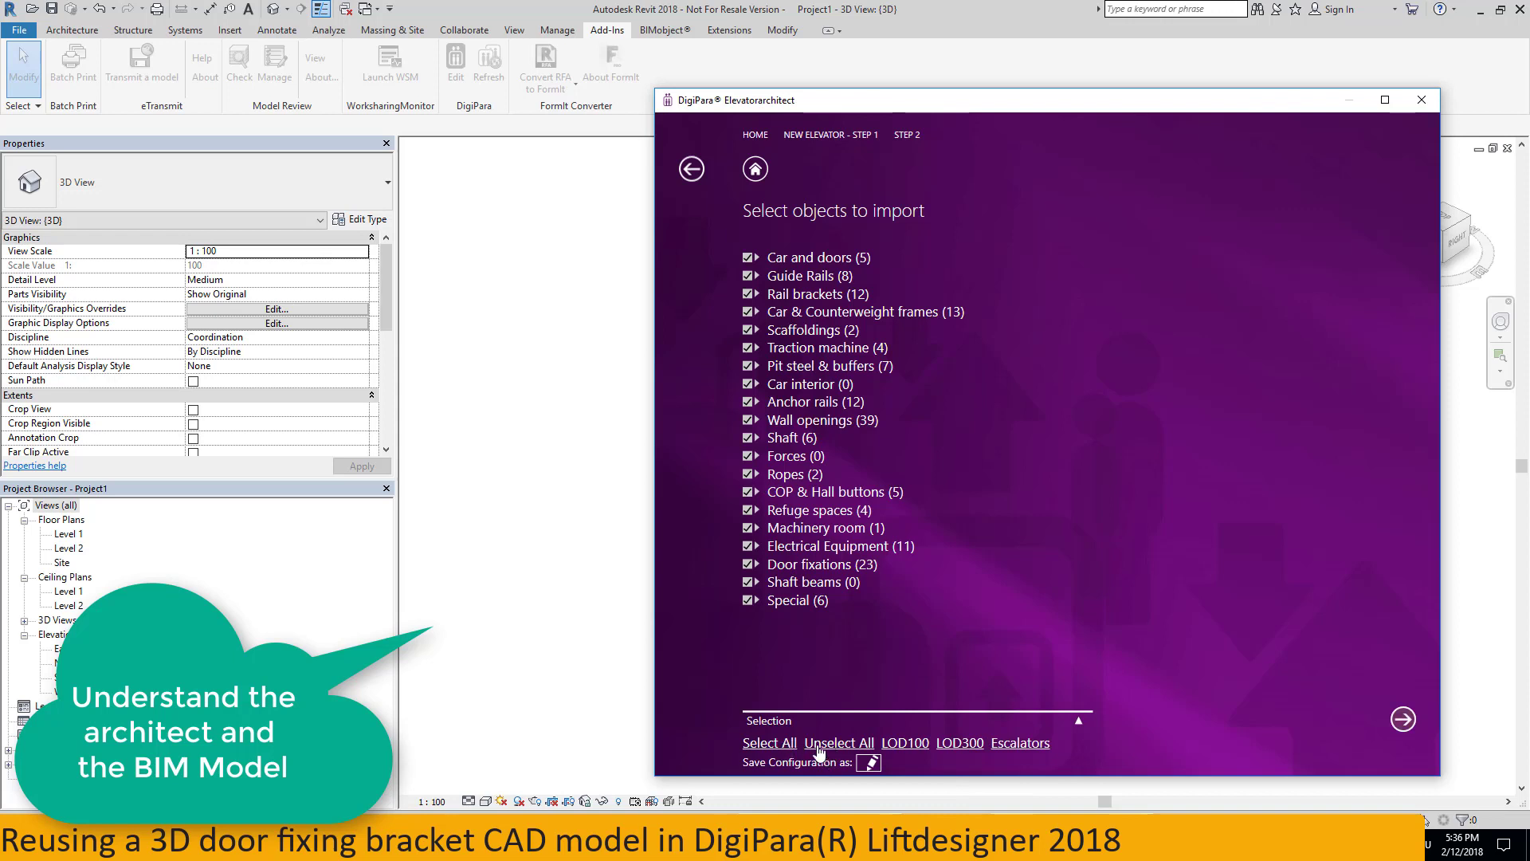
{"action": "left_click", "coordinate": [1404, 721]}
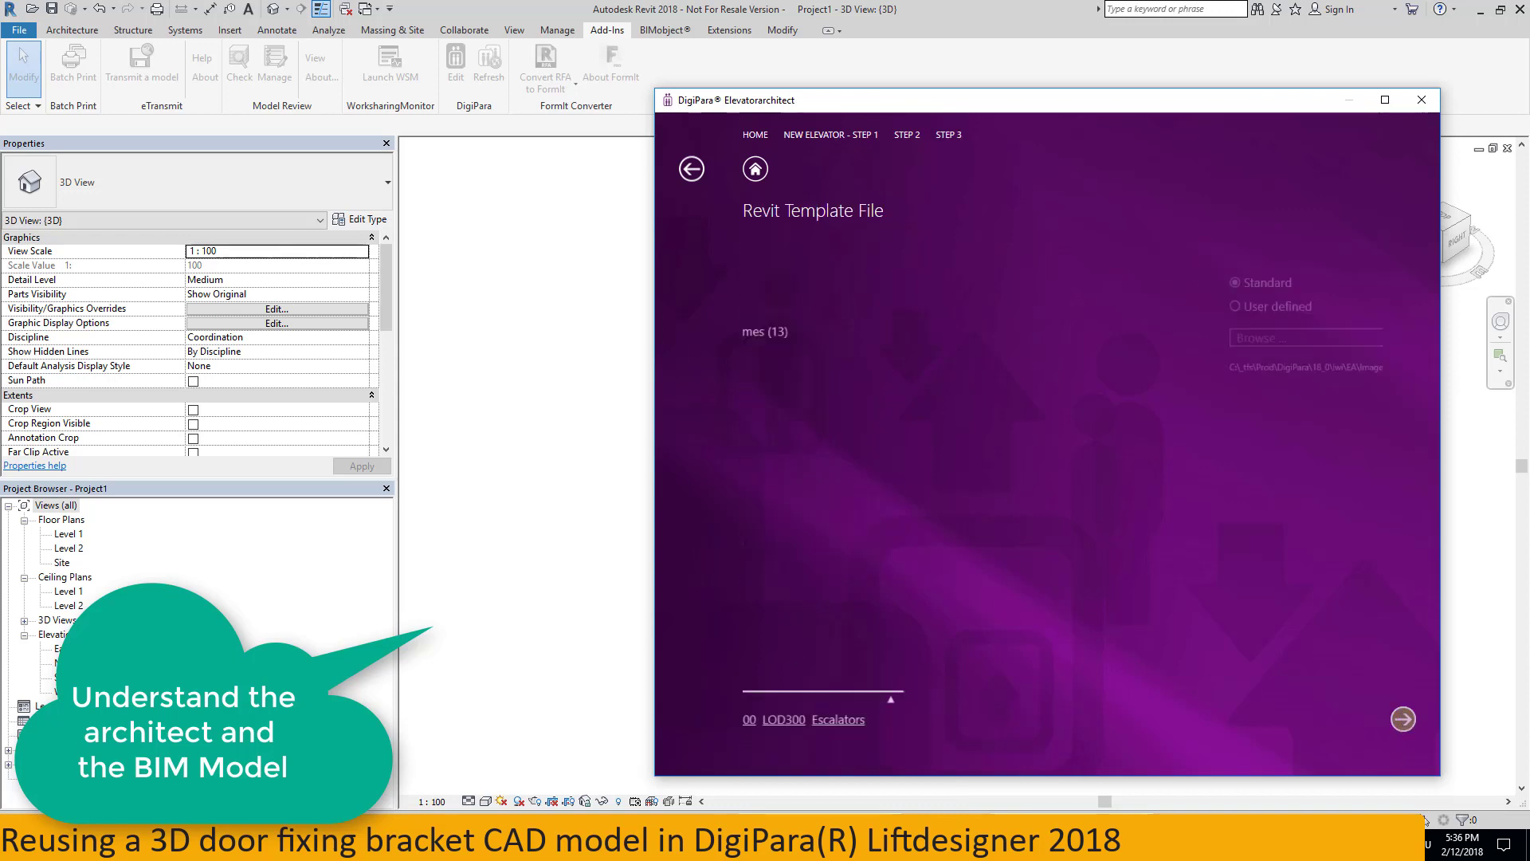
{"action": "left_click", "coordinate": [1401, 718]}
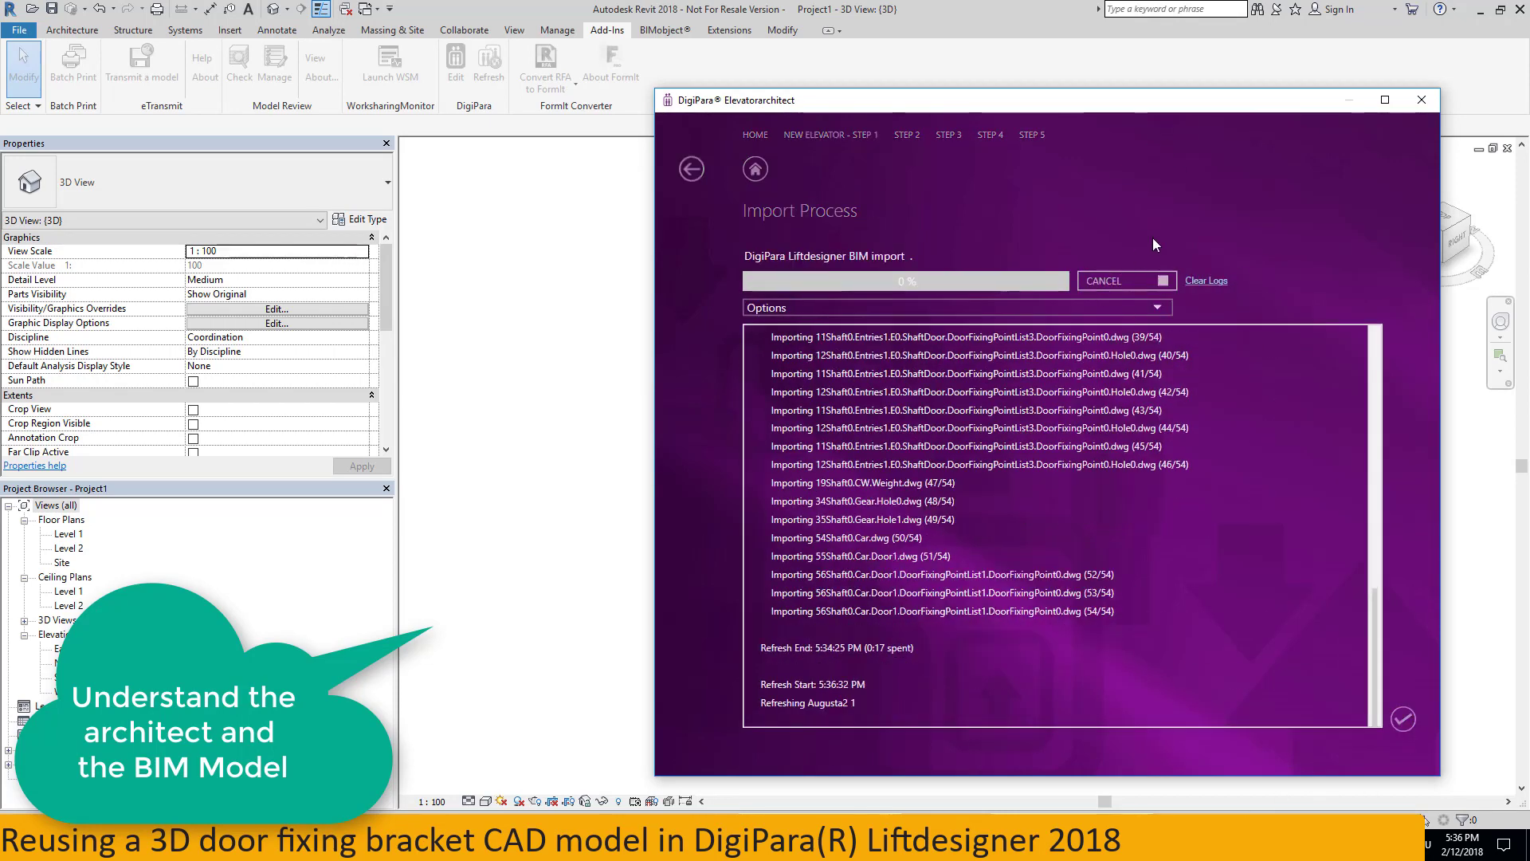
Move the Elevatorarchitect window aside while the Augusta2 import completes.
{"action": "mouse_move", "coordinate": [1225, 110]}
{"action": "left_mouse_down"}
{"action": "mouse_move", "coordinate": [1330, 117]}
{"action": "mouse_move", "coordinate": [669, 124]}
{"action": "mouse_move", "coordinate": [658, 107]}
{"action": "left_mouse_up"}
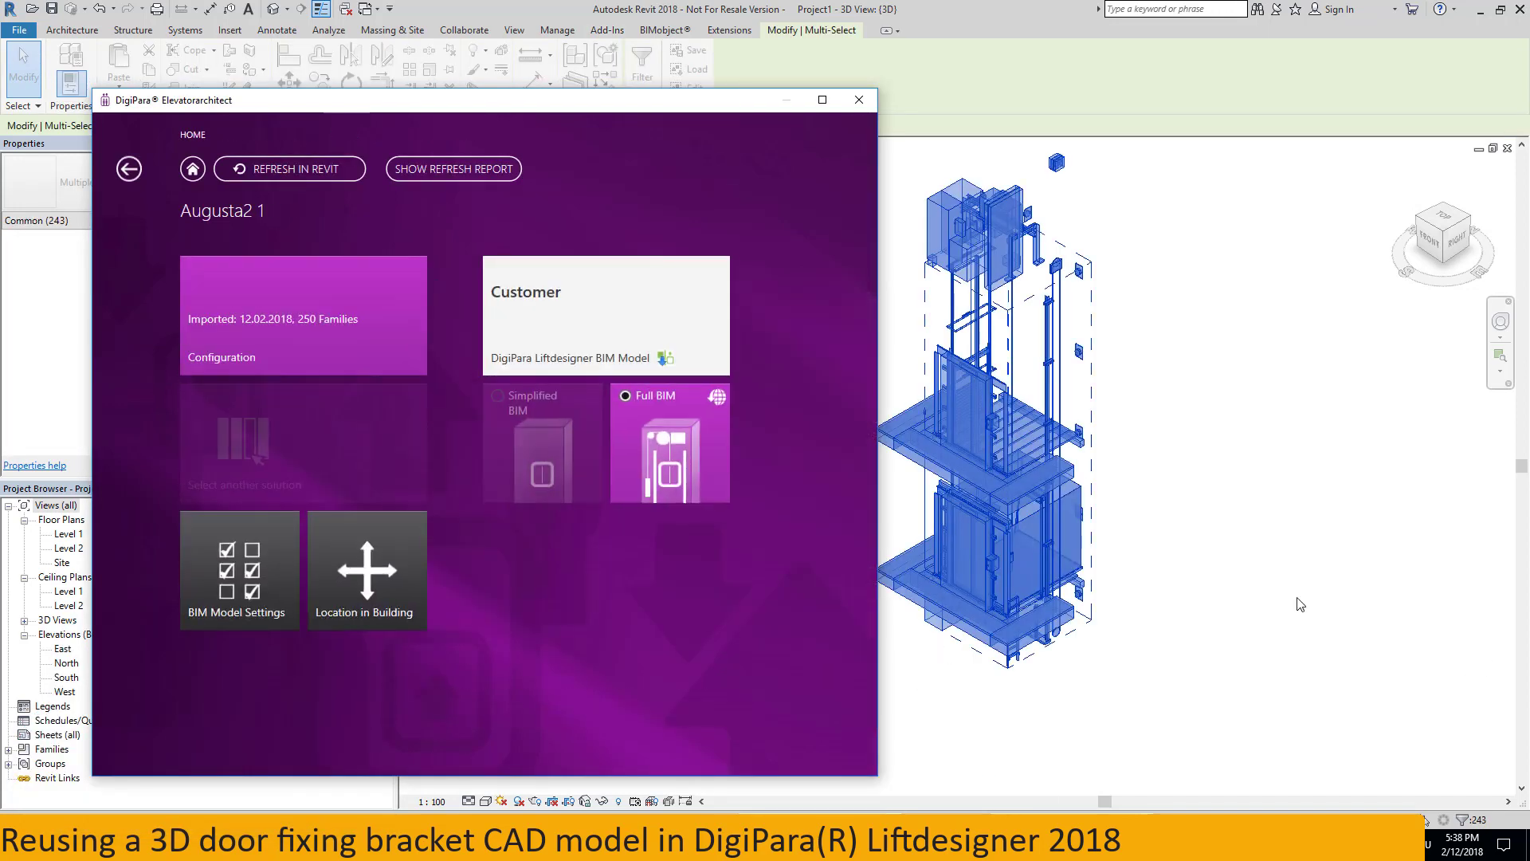
Close the add-in window, delete the landing floor slab, and set the view to Shaded.
{"action": "left_click", "coordinate": [856, 112]}
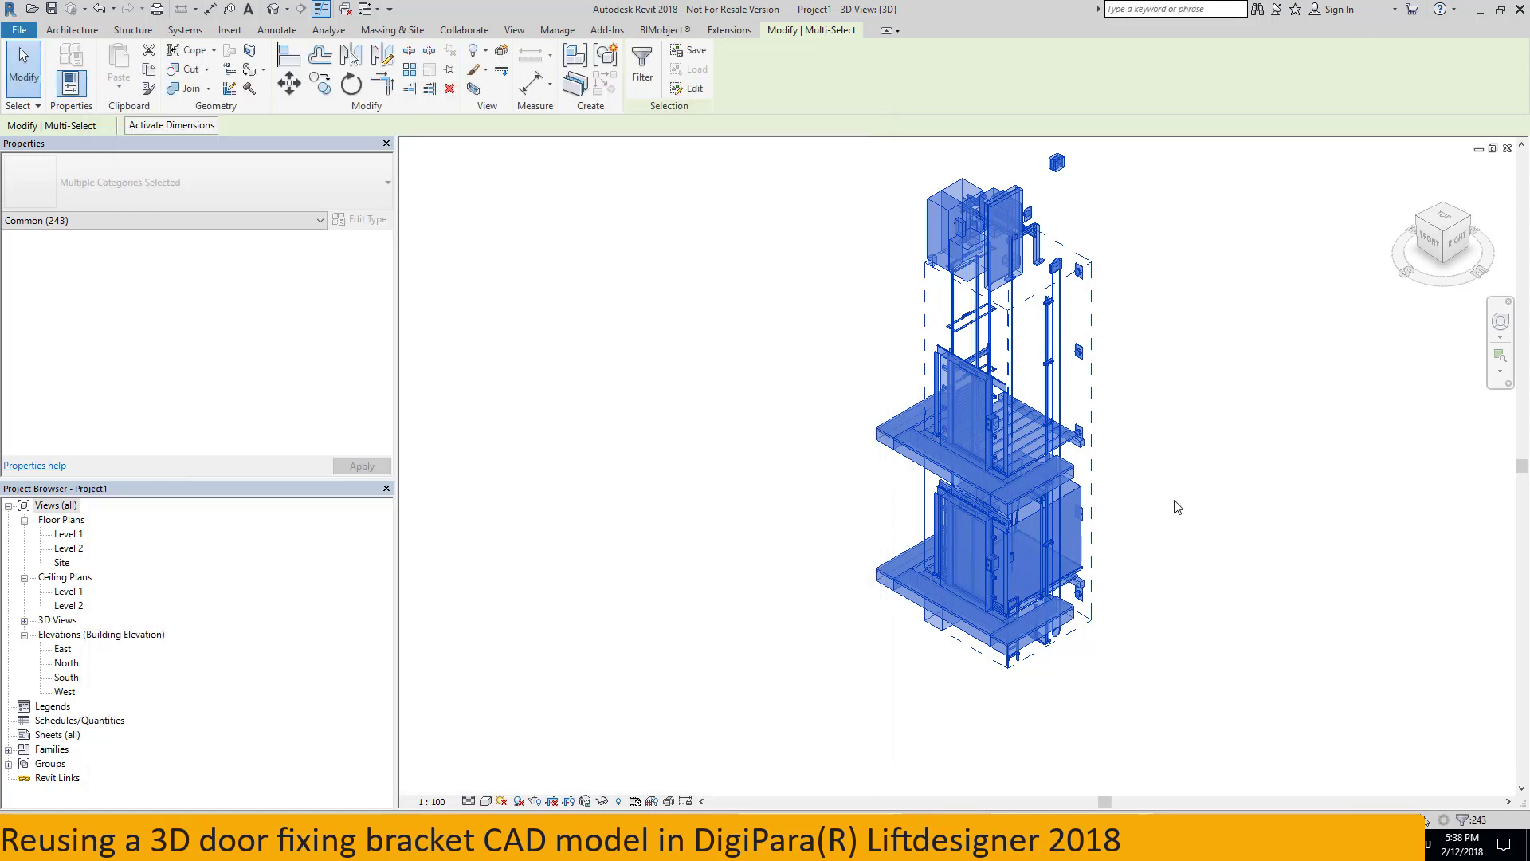
{"action": "scroll", "coordinate": [923, 479], "scroll_direction": "up", "scroll_amount": 1}
{"action": "scroll", "coordinate": [923, 478], "scroll_direction": "up", "scroll_amount": 3}
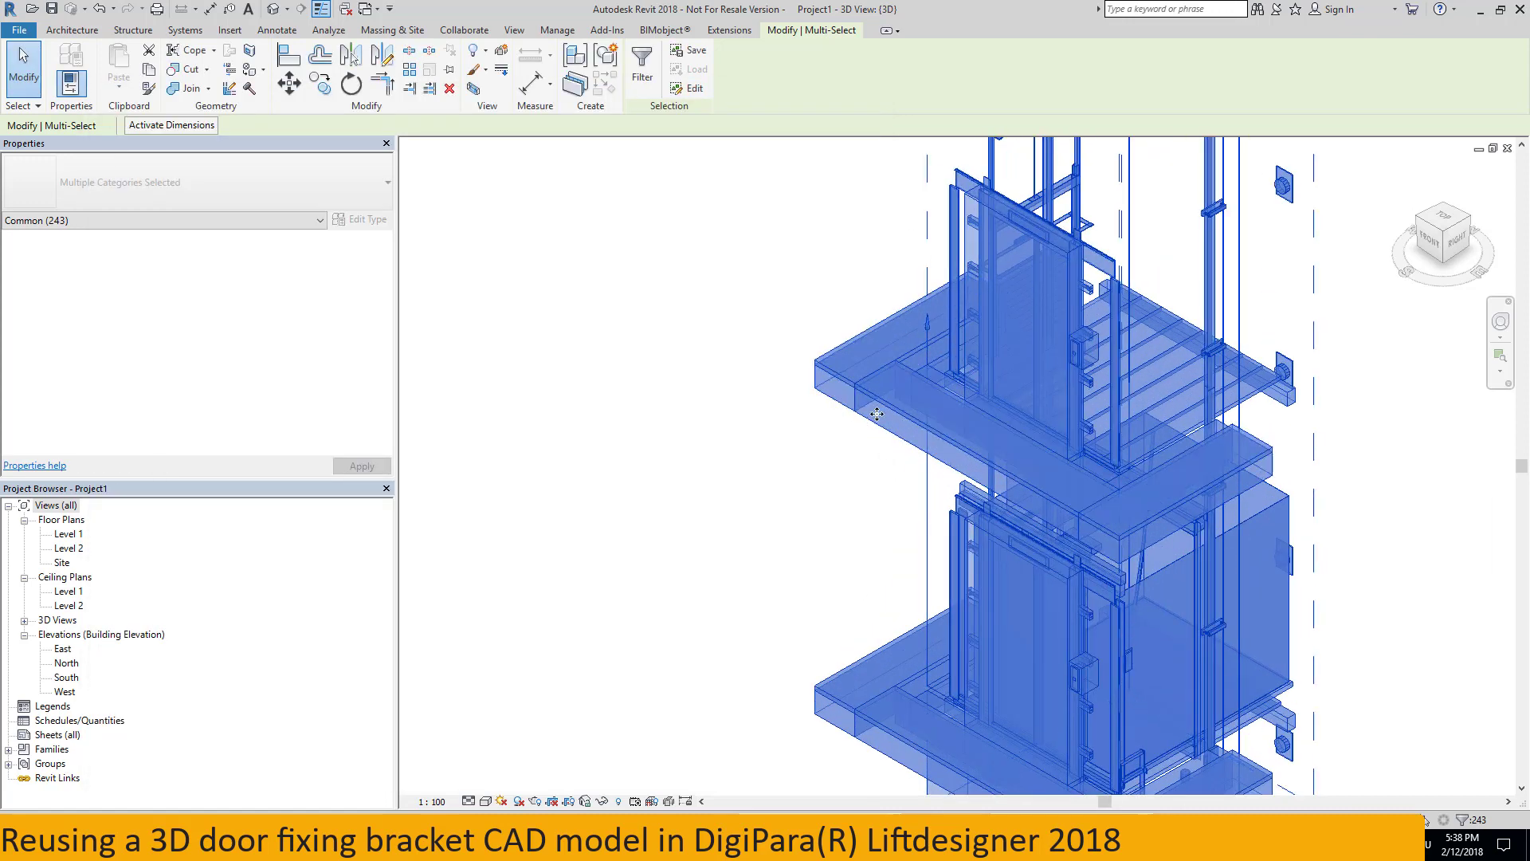
{"action": "left_click", "coordinate": [903, 436]}
{"action": "key", "text": "Escape"}
{"action": "left_click", "coordinate": [906, 421]}
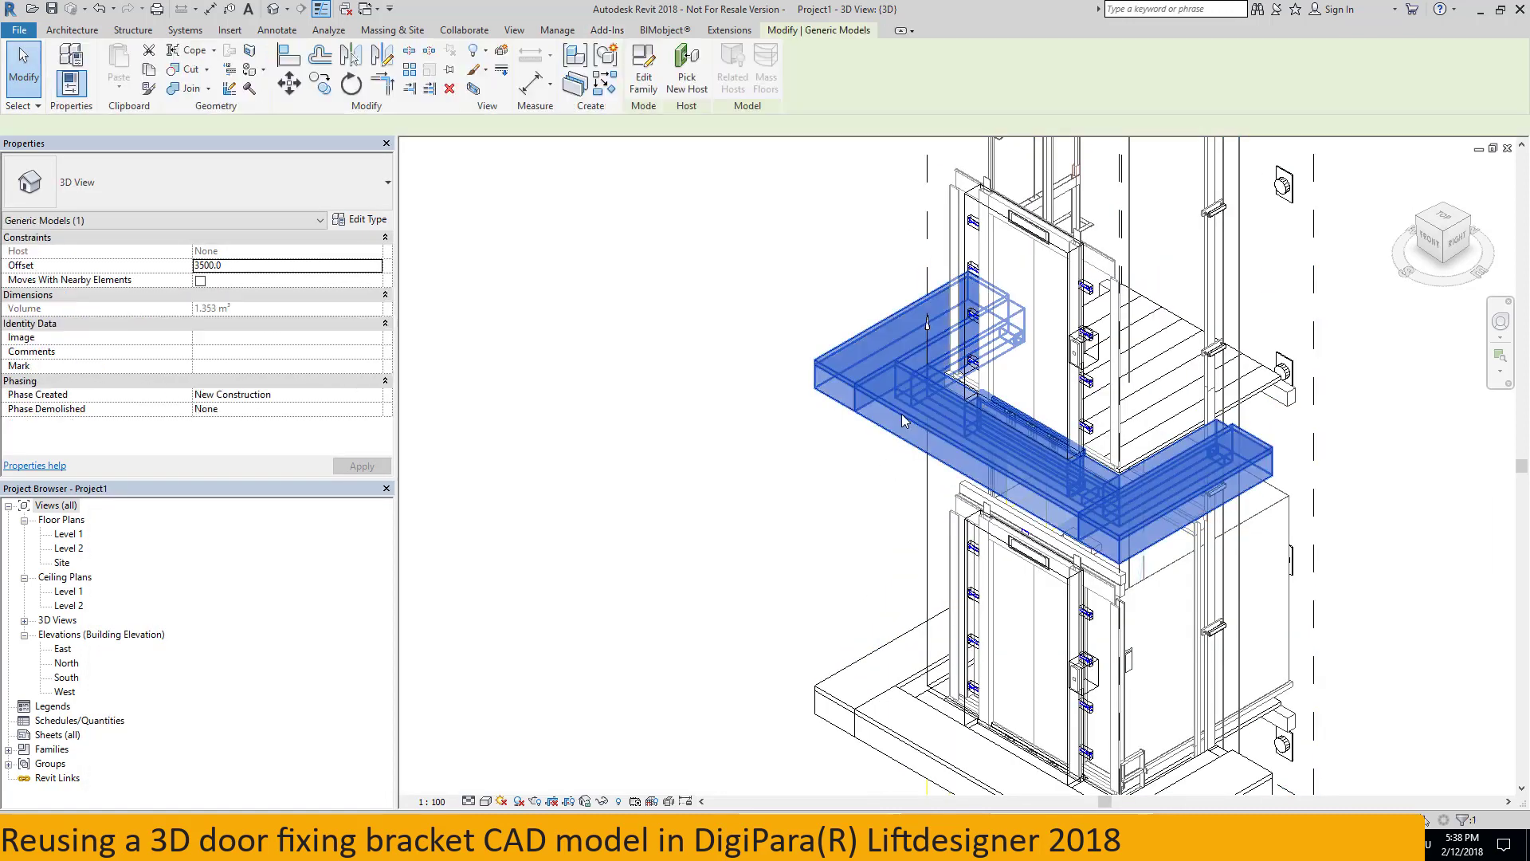
{"action": "key", "text": "Delete"}
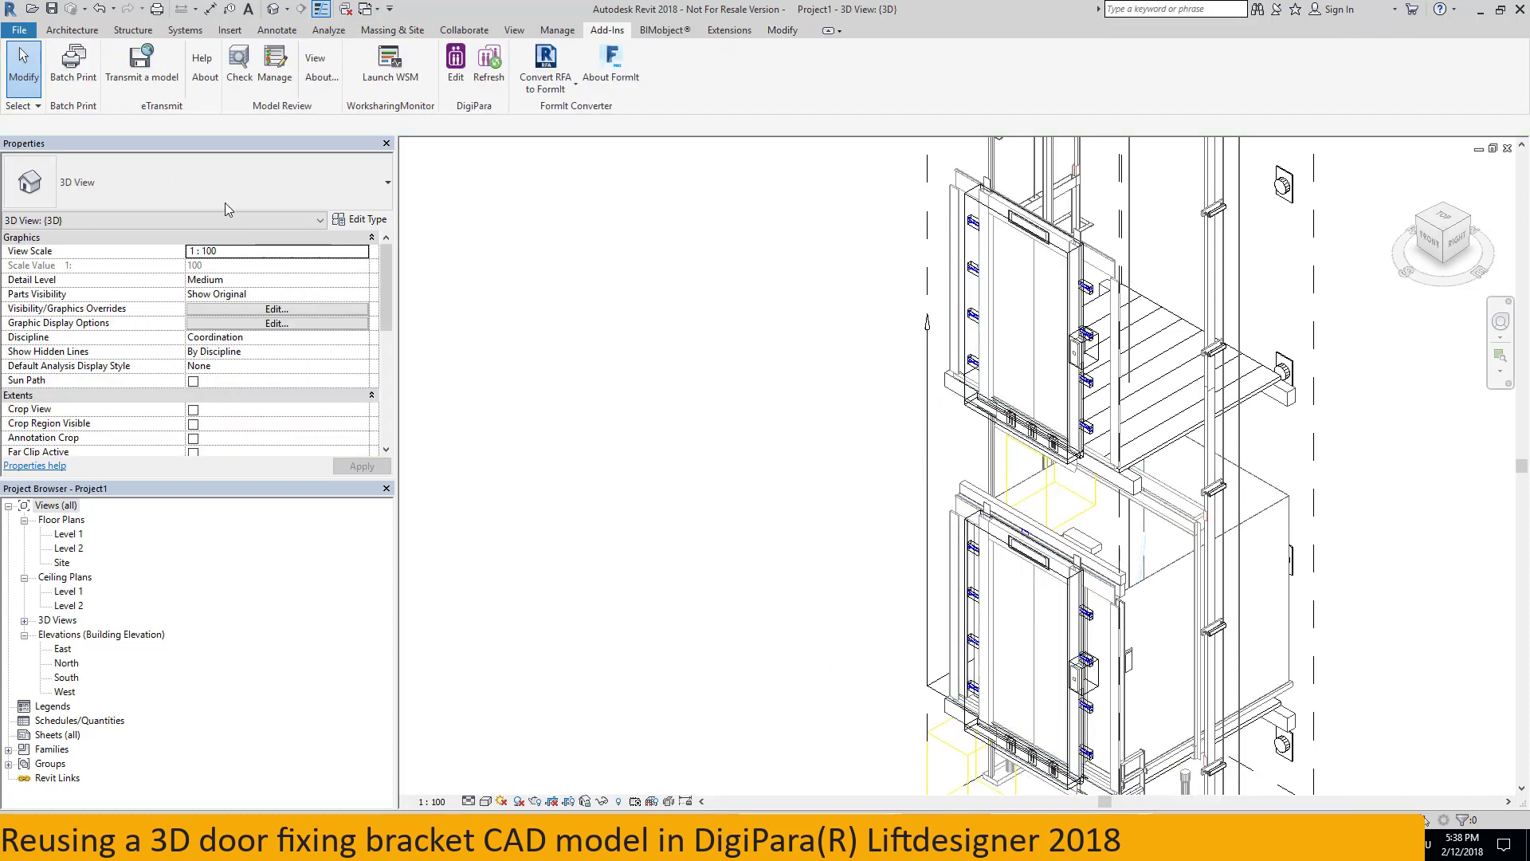
{"action": "left_click", "coordinate": [486, 801]}
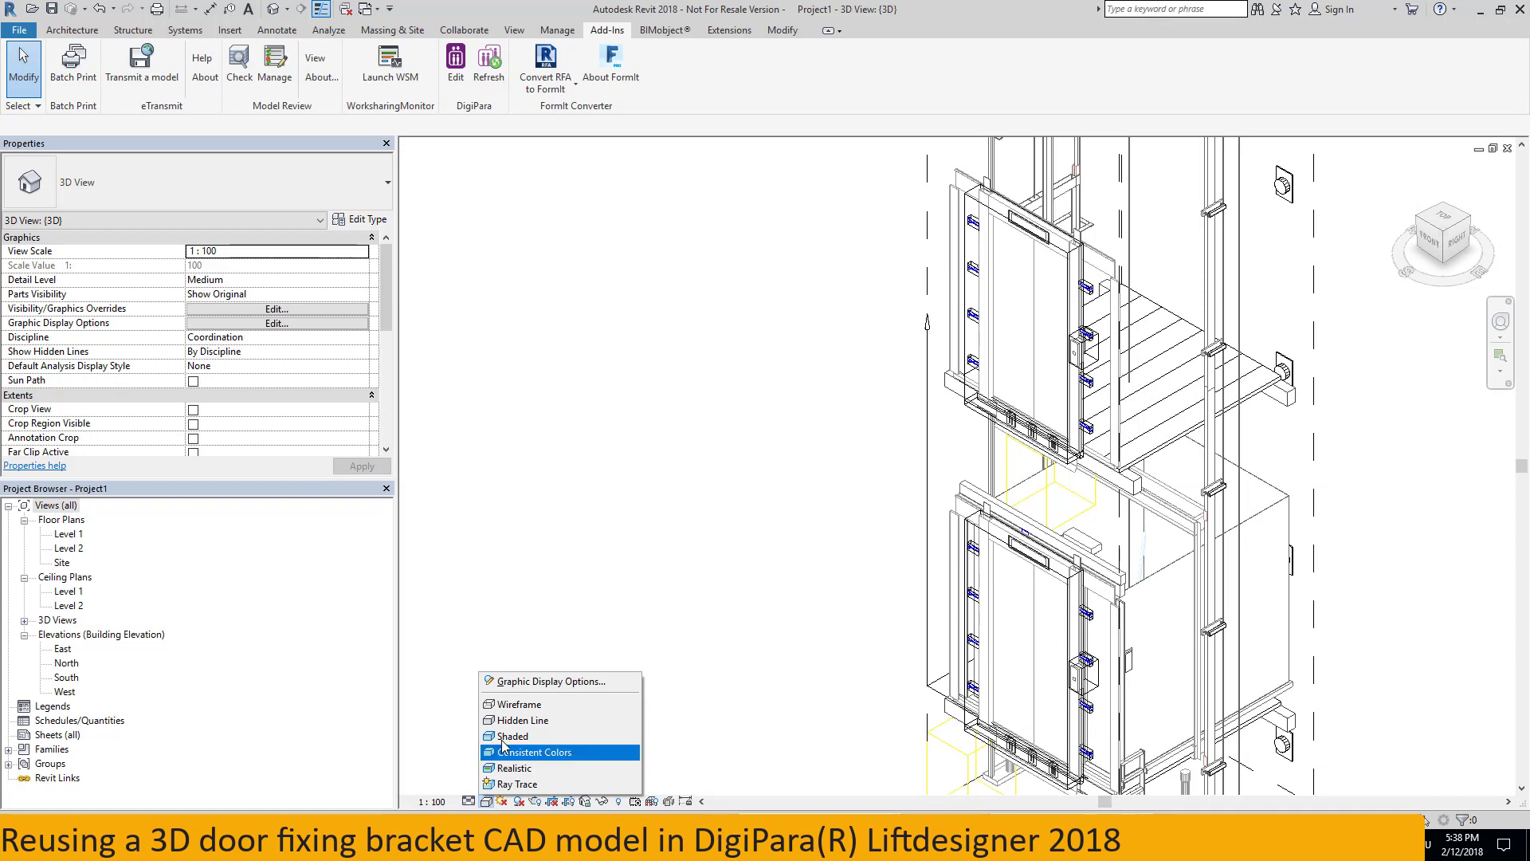
{"action": "left_click", "coordinate": [509, 748]}
{"action": "scroll", "coordinate": [1100, 454], "scroll_direction": "up", "scroll_amount": 3}
{"action": "scroll", "coordinate": [1076, 430], "scroll_direction": "up", "scroll_amount": 3}
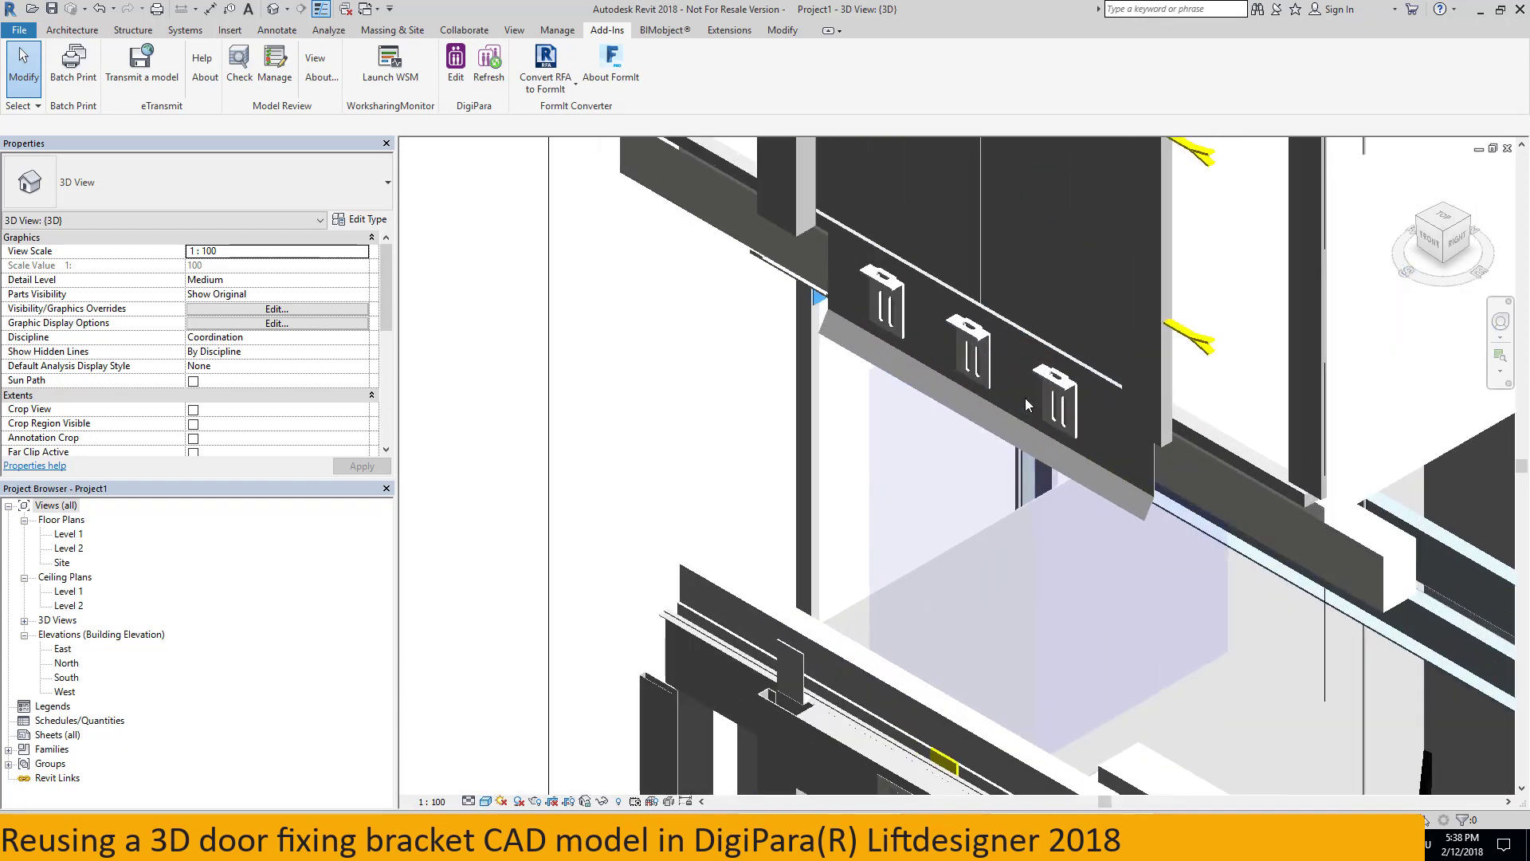
Confirm a door bracket's type properties show type comment 1017533.
{"action": "left_click", "coordinate": [1055, 397]}
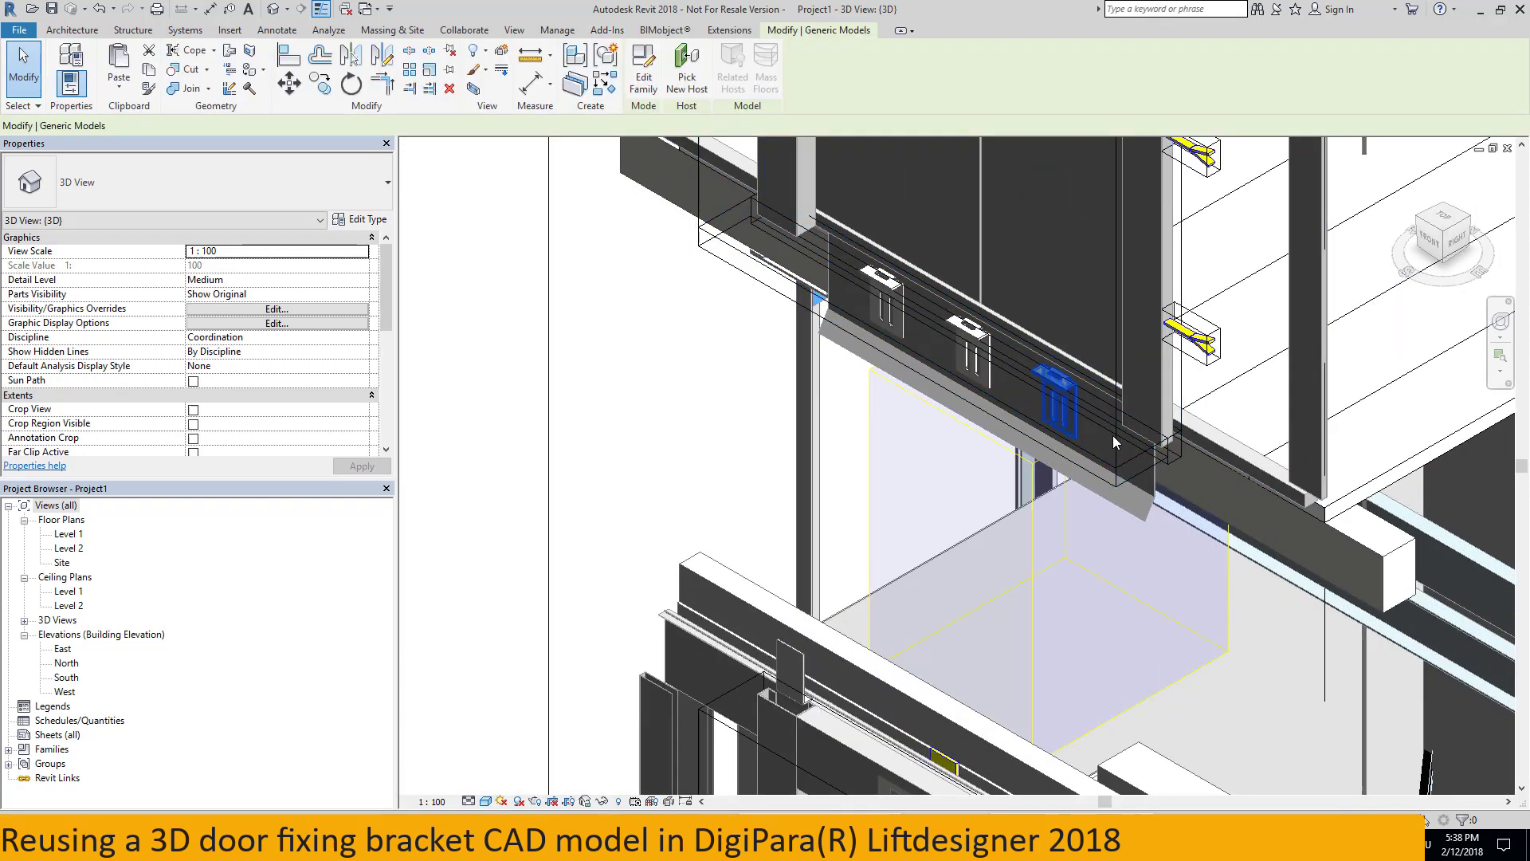
{"action": "left_click", "coordinate": [366, 223]}
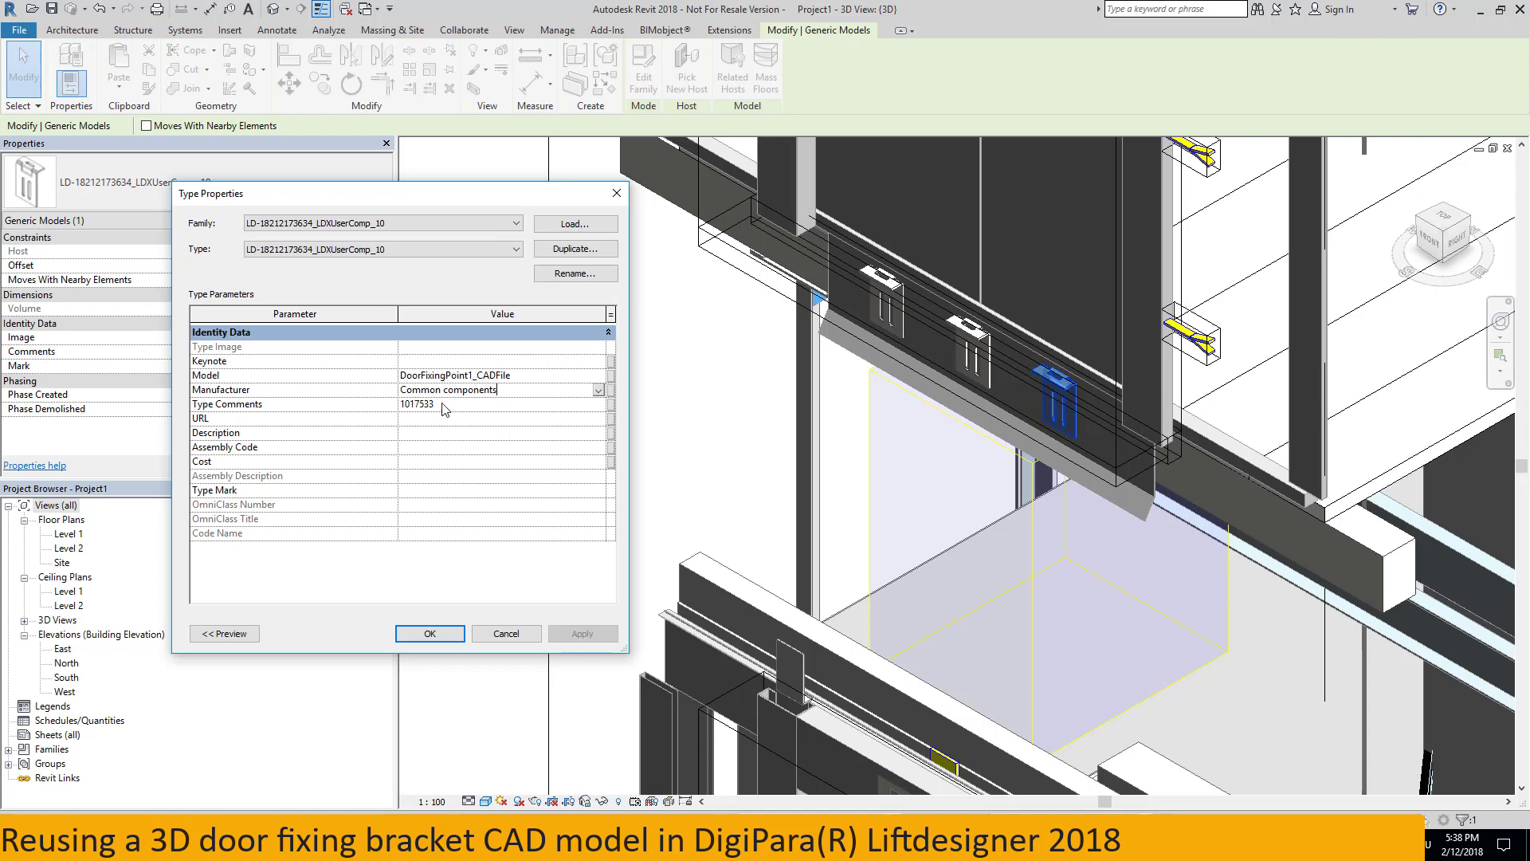
{"action": "left_click", "coordinate": [442, 405]}
{"action": "left_click_drag", "start_coordinate": [435, 405], "coordinate": [395, 404]}
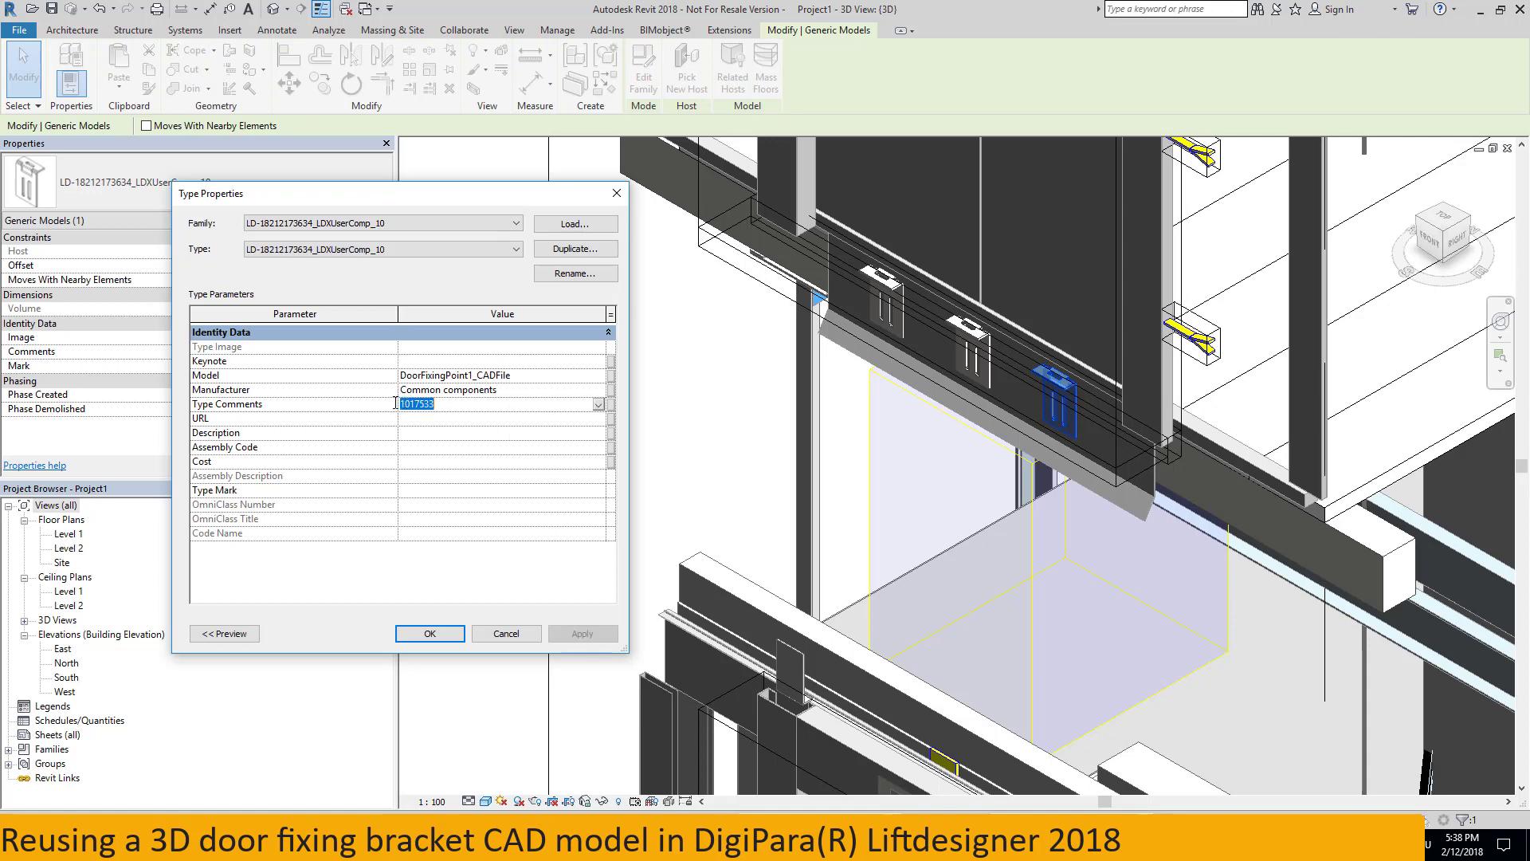
{"action": "left_click", "coordinate": [617, 194]}
{"action": "scroll", "coordinate": [1031, 406], "scroll_direction": "down", "scroll_amount": 2}
{"action": "scroll", "coordinate": [1031, 406], "scroll_direction": "down", "scroll_amount": 2}
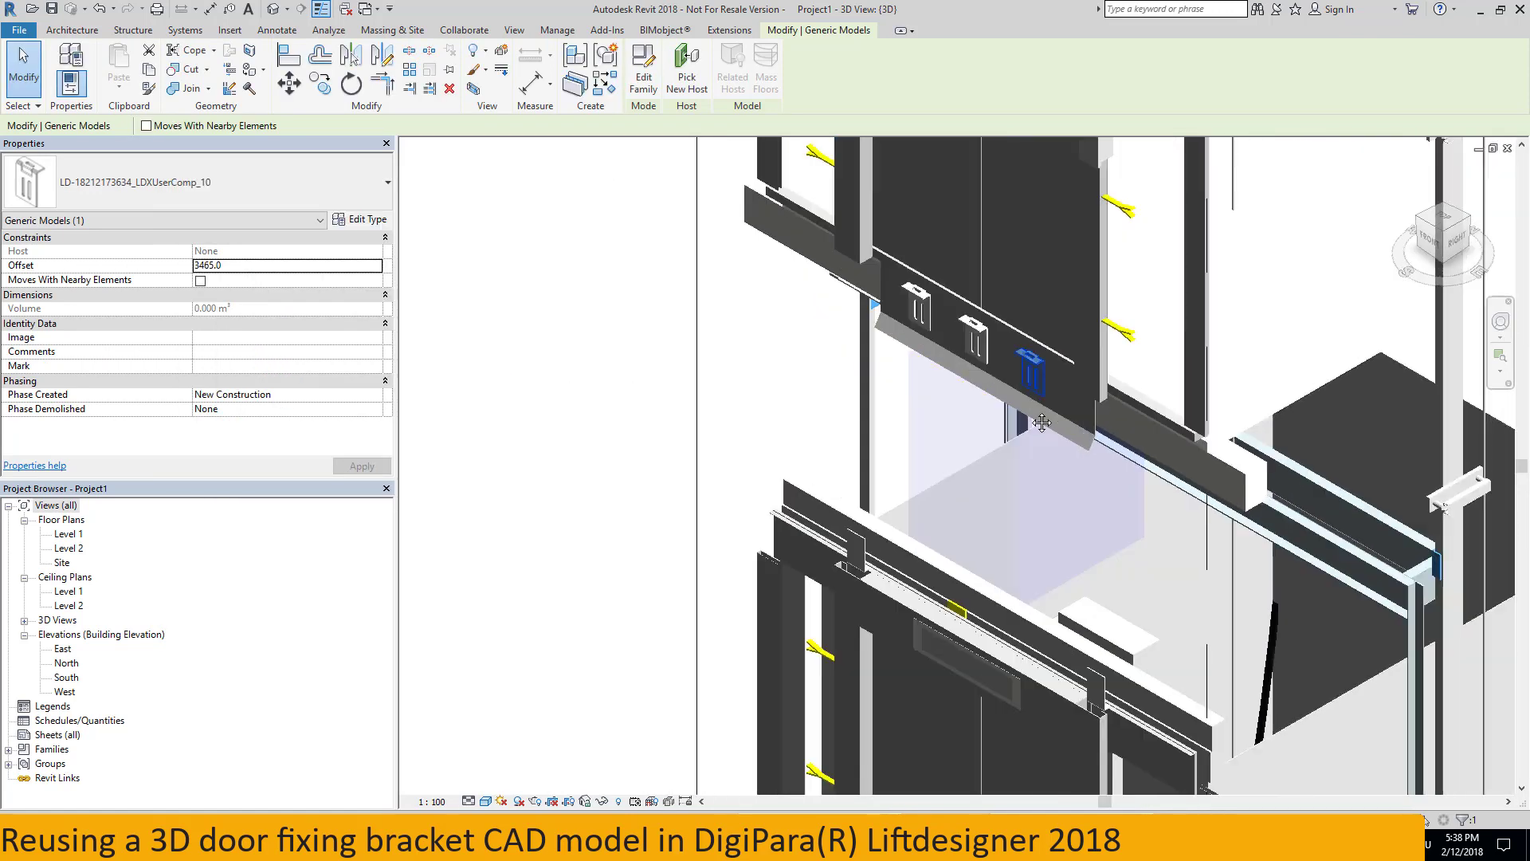
{"action": "scroll", "coordinate": [1030, 407], "scroll_direction": "up", "scroll_amount": 2}
{"action": "scroll", "coordinate": [1151, 535], "scroll_direction": "down", "scroll_amount": 2}
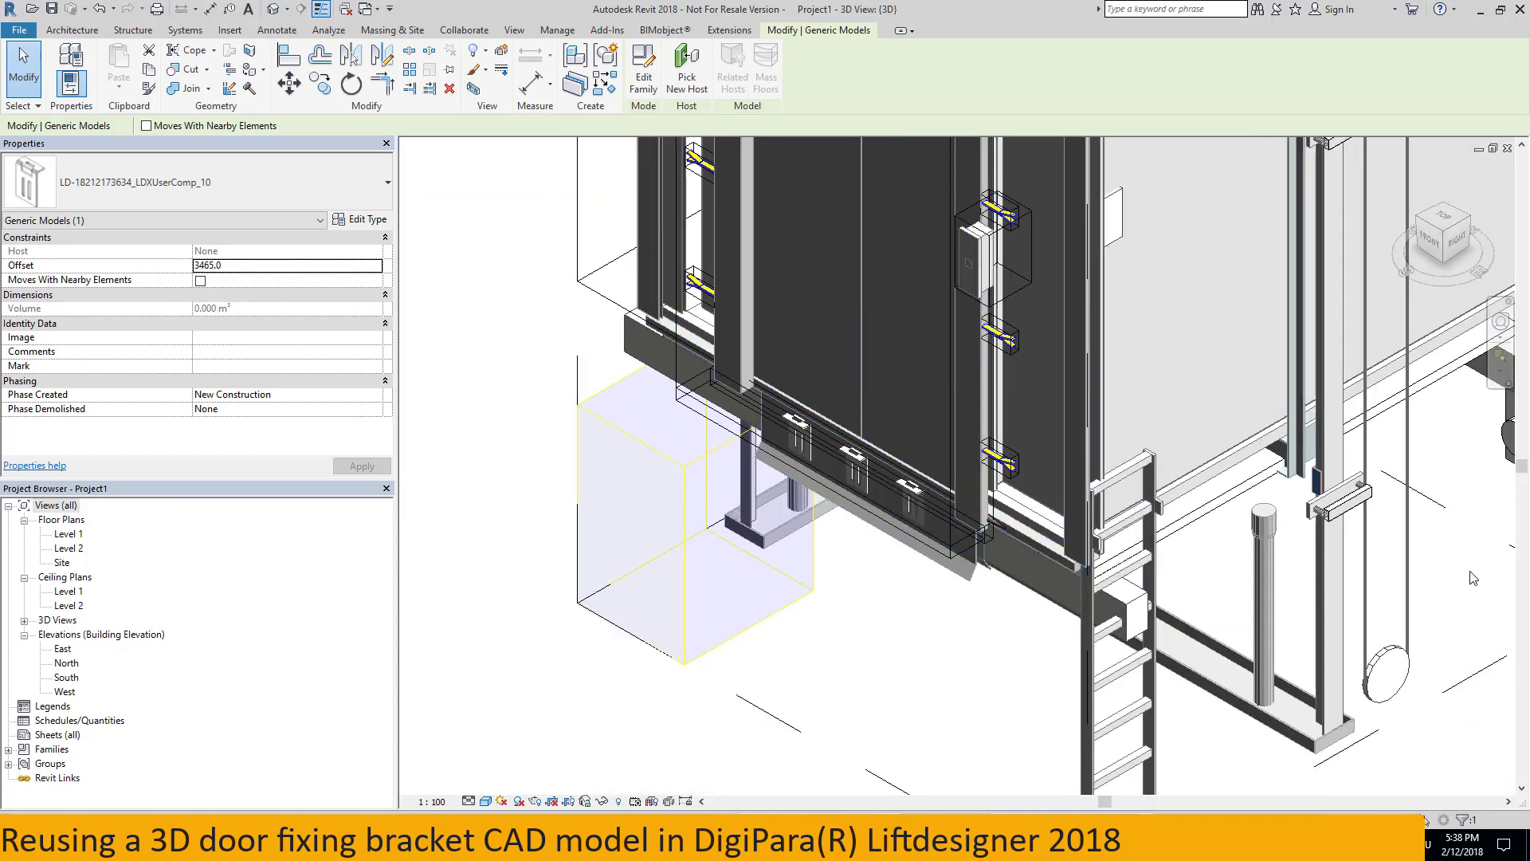
{"action": "scroll", "coordinate": [1149, 369], "scroll_direction": "down", "scroll_amount": 1}
{"action": "scroll", "coordinate": [1116, 522], "scroll_direction": "down", "scroll_amount": 1}
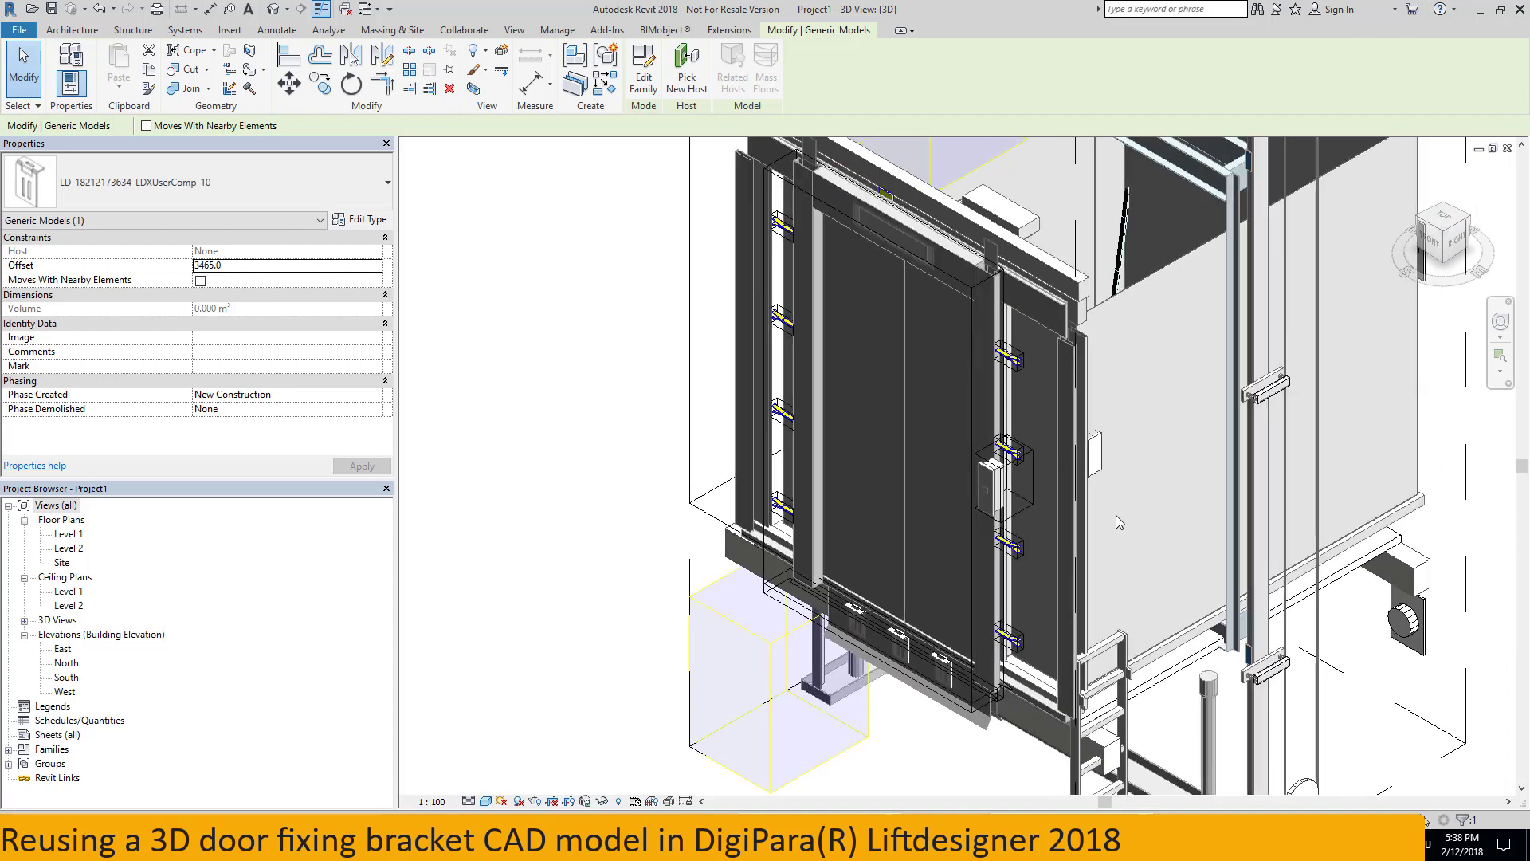
{"action": "scroll", "coordinate": [1116, 522], "scroll_direction": "down", "scroll_amount": 1}
{"action": "scroll", "coordinate": [1127, 488], "scroll_direction": "down", "scroll_amount": 1}
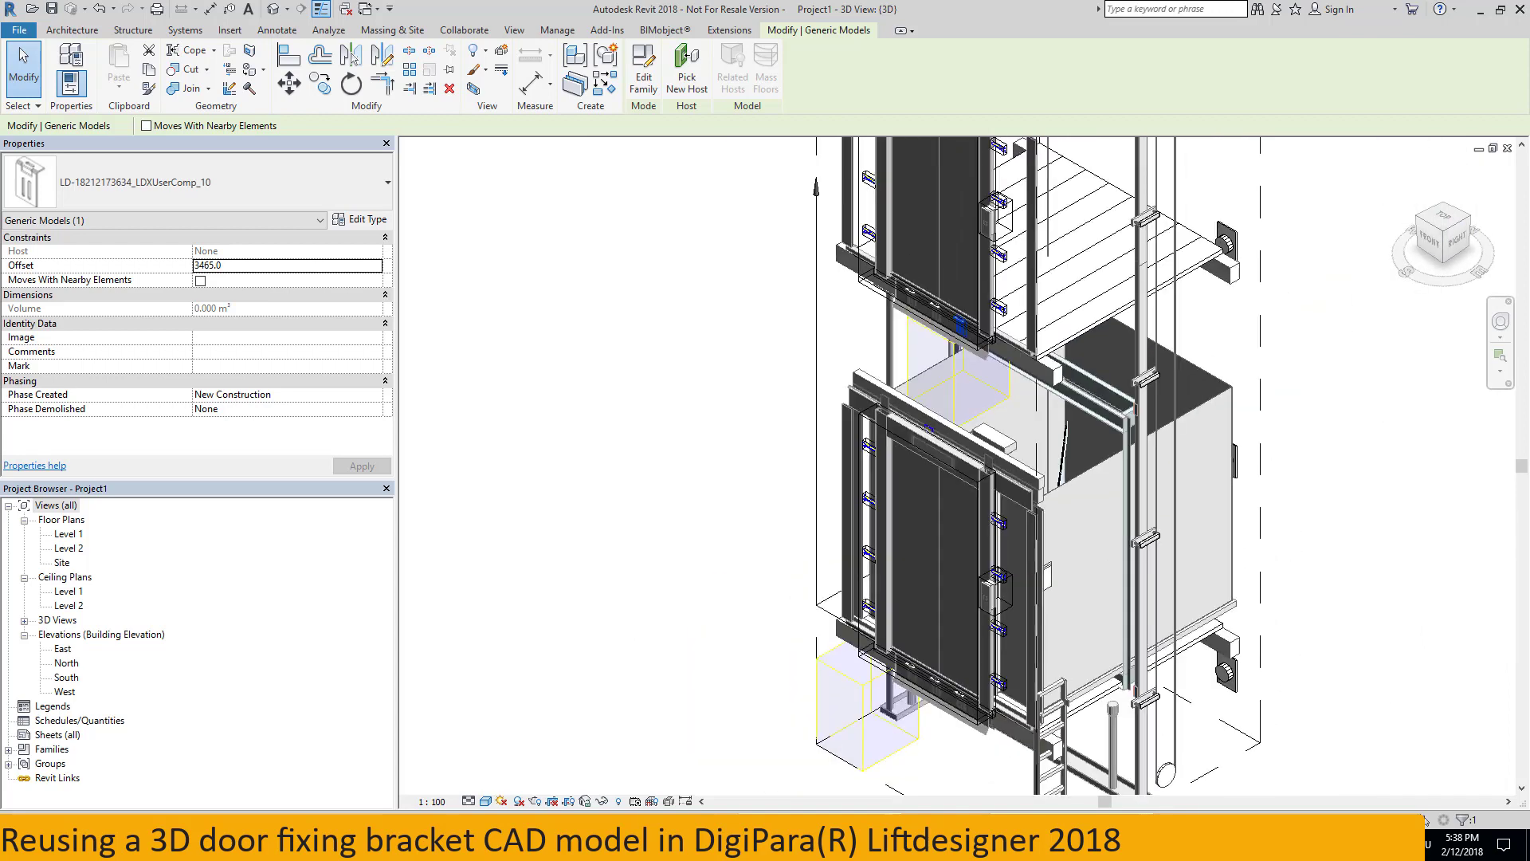